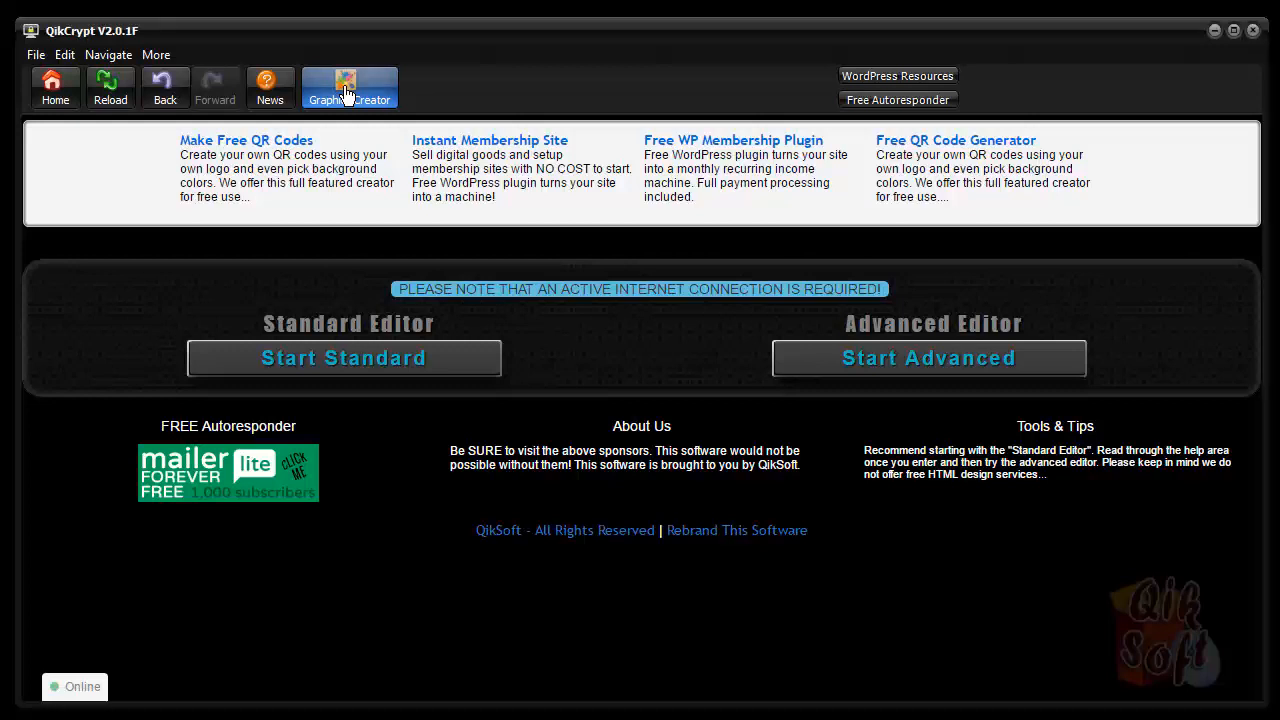
# Open the graphics design toolkit, move its window aside, and launch the eCover creator
pyautogui.click(345, 92)
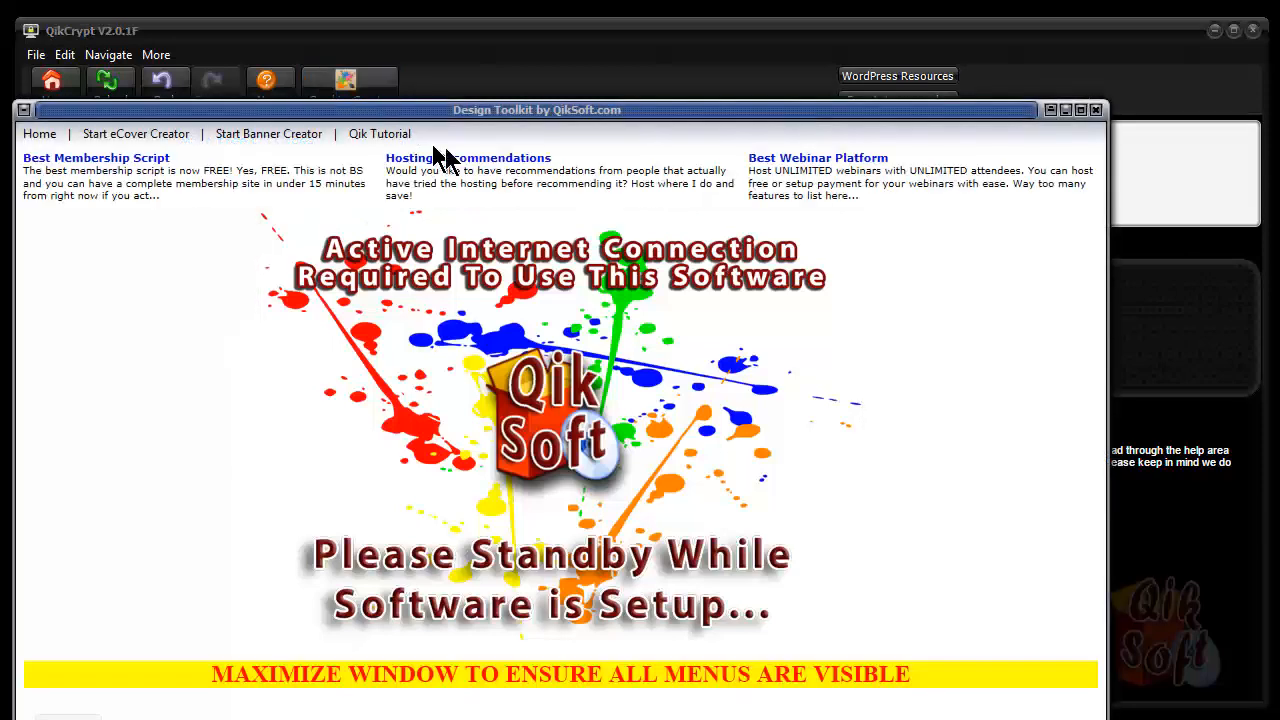
pyautogui.moveTo(438, 117); pyautogui.dragTo(504, 72)
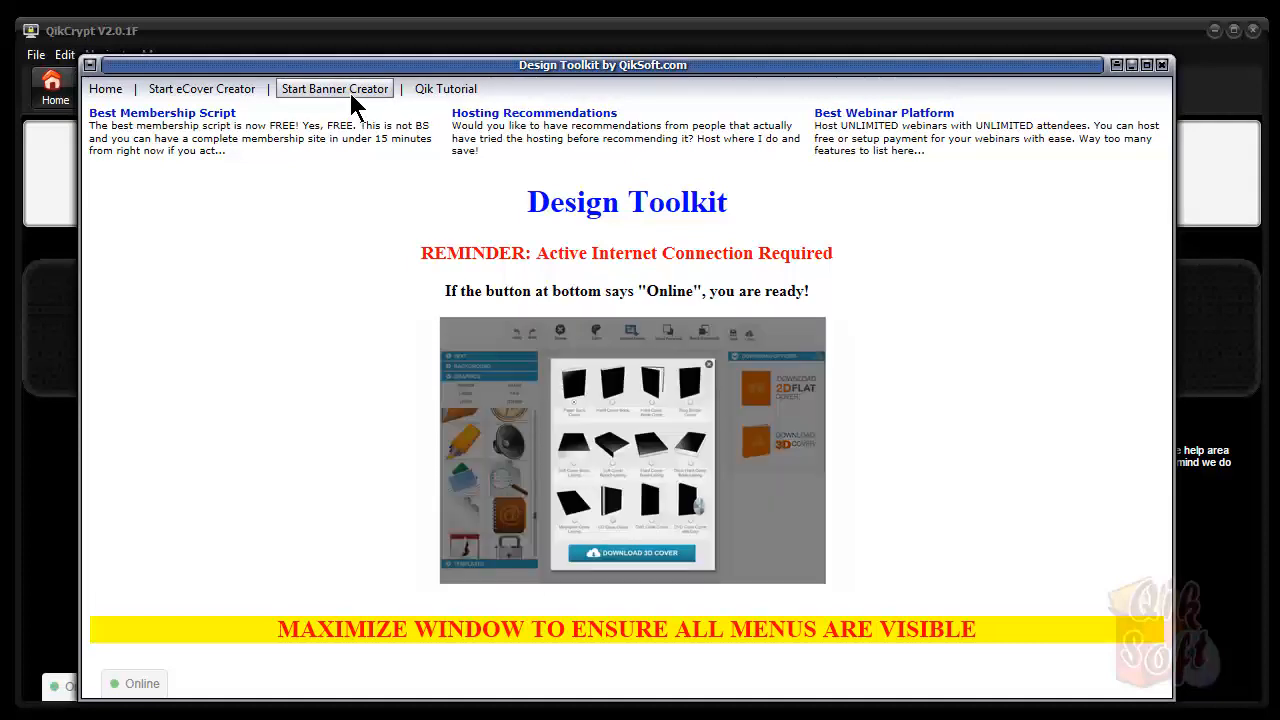
pyautogui.click(205, 89)
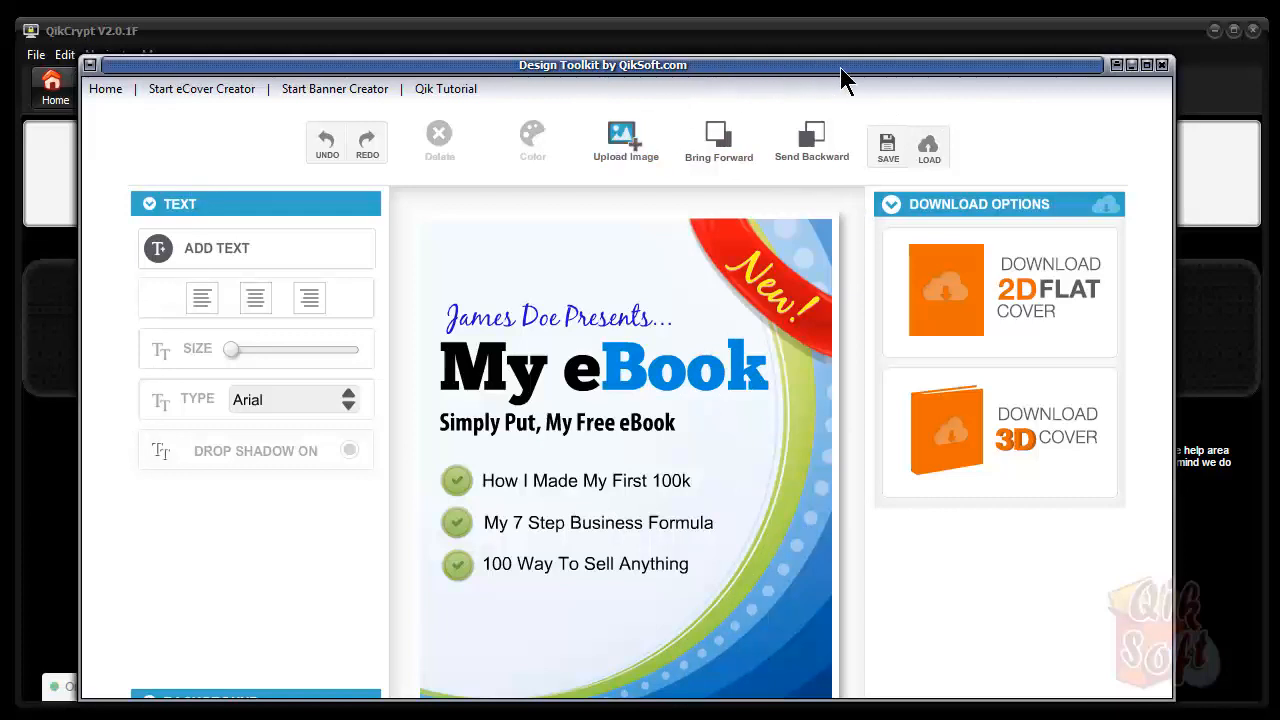
# View and close the toolkit tutorial info, close the toolkit, and start the Standard Editor
pyautogui.click(460, 89)
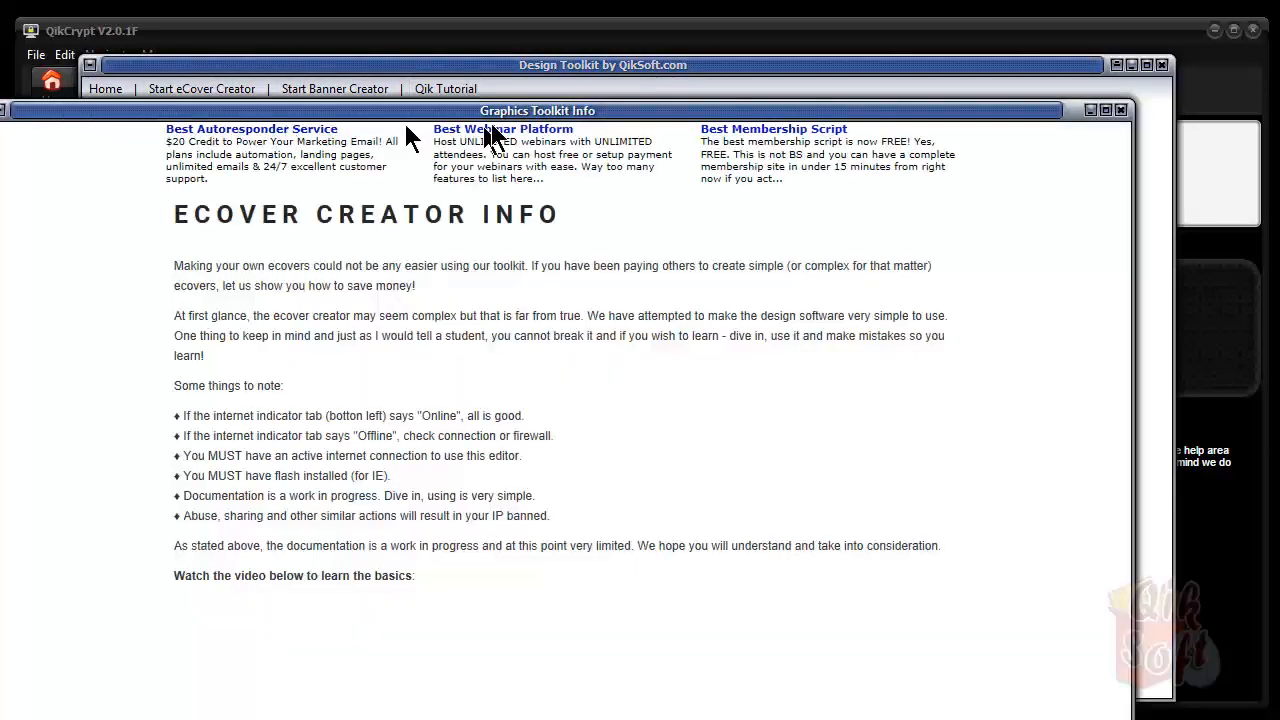
pyautogui.click(1121, 110)
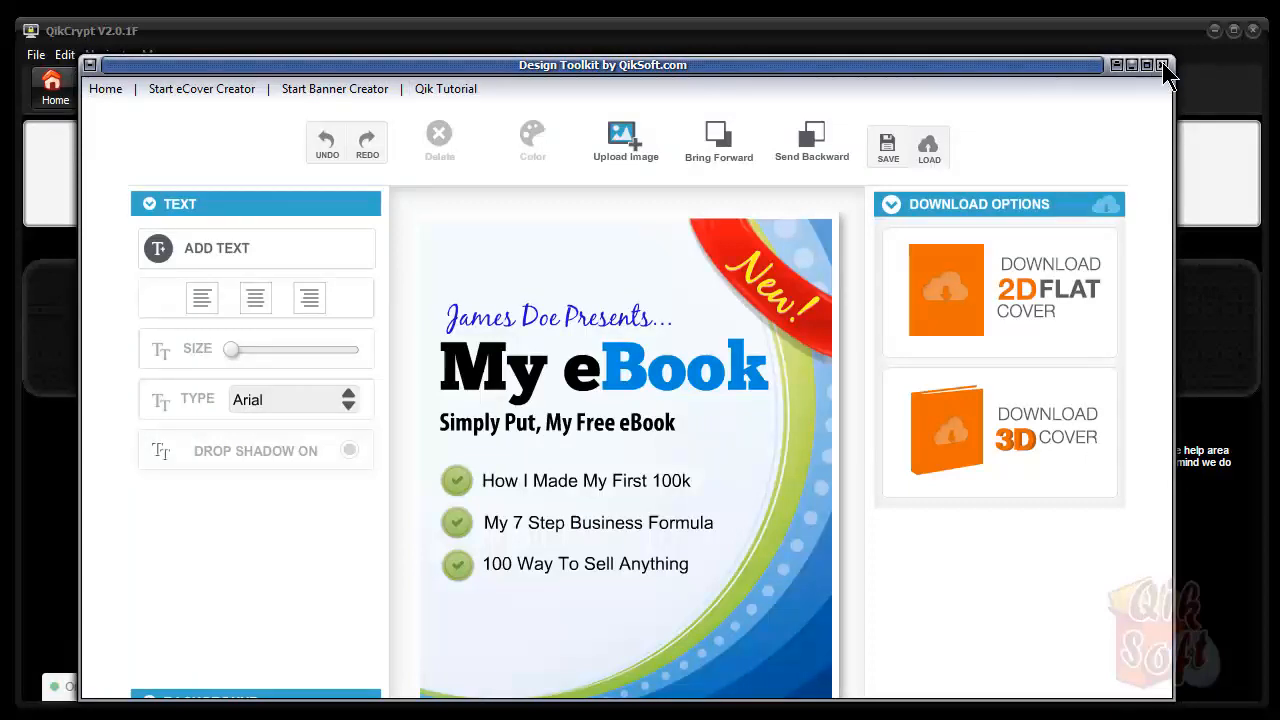
pyautogui.click(1162, 64)
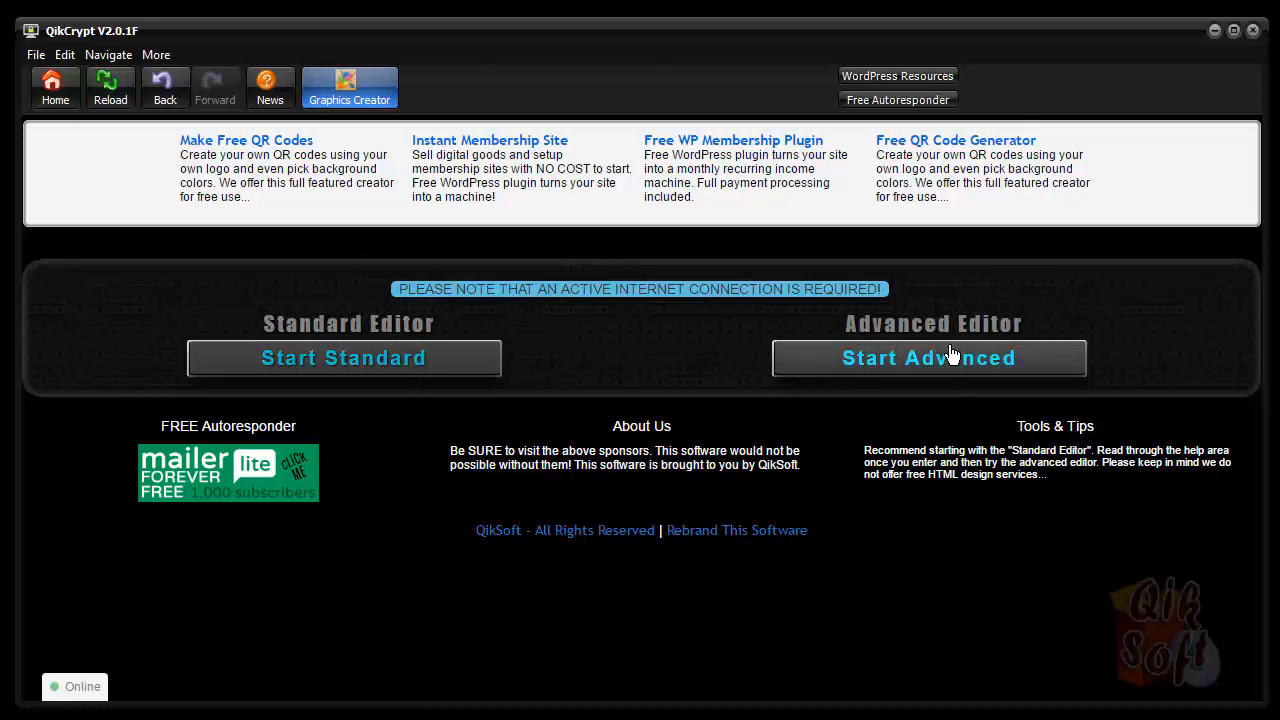
pyautogui.click(350, 372)
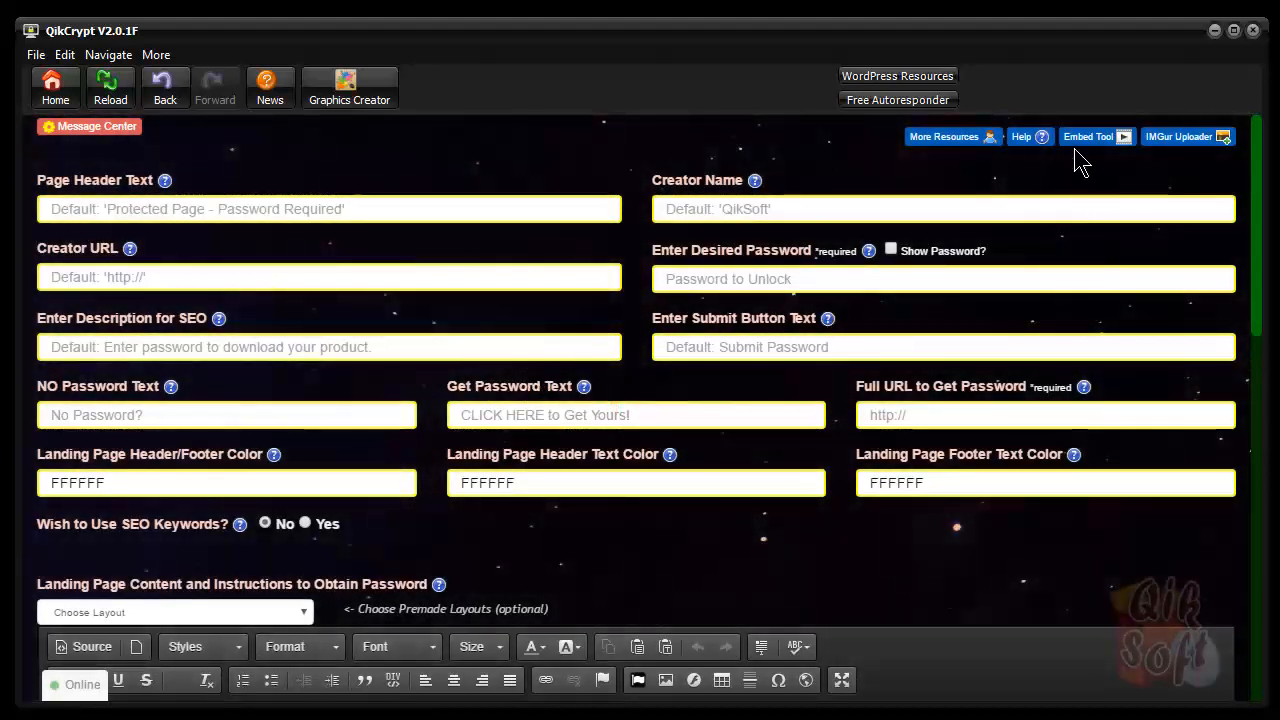
pyautogui.click(1030, 147)
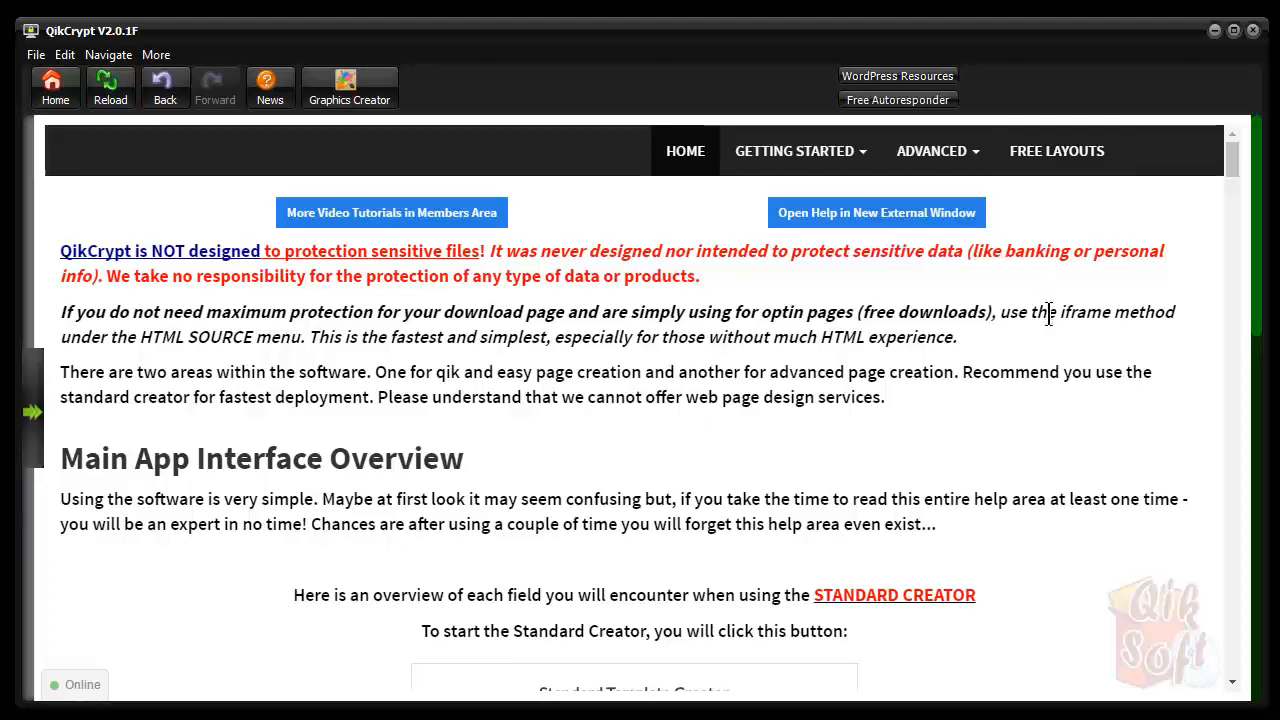
pyautogui.scroll(-3, 1048, 312)
pyautogui.scroll(3, 1050, 320)
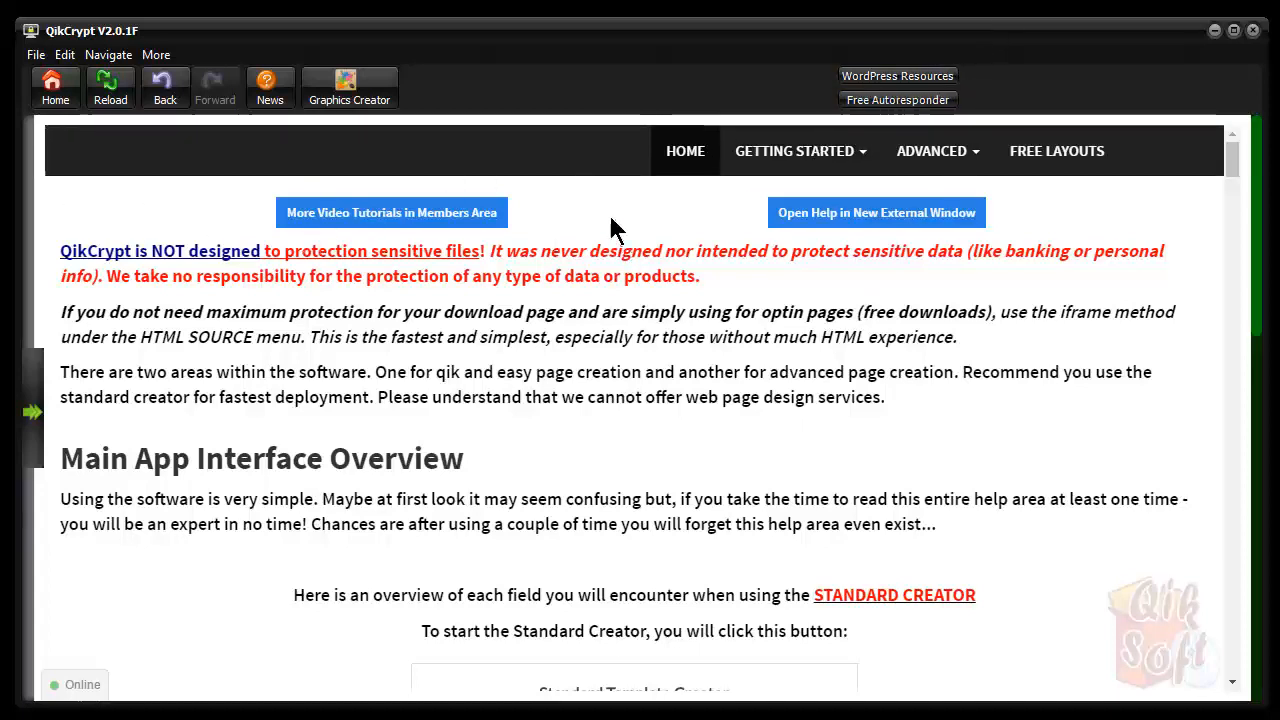
pyautogui.click(35, 413)
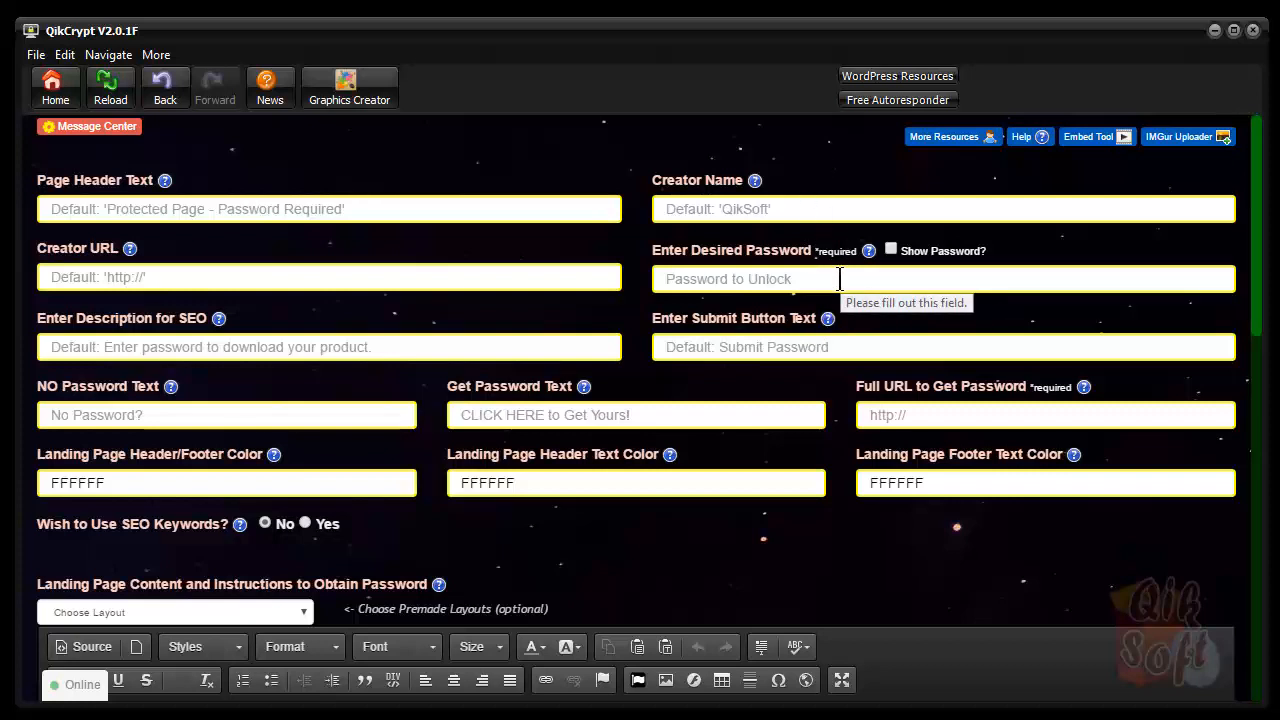
pyautogui.click(841, 277)
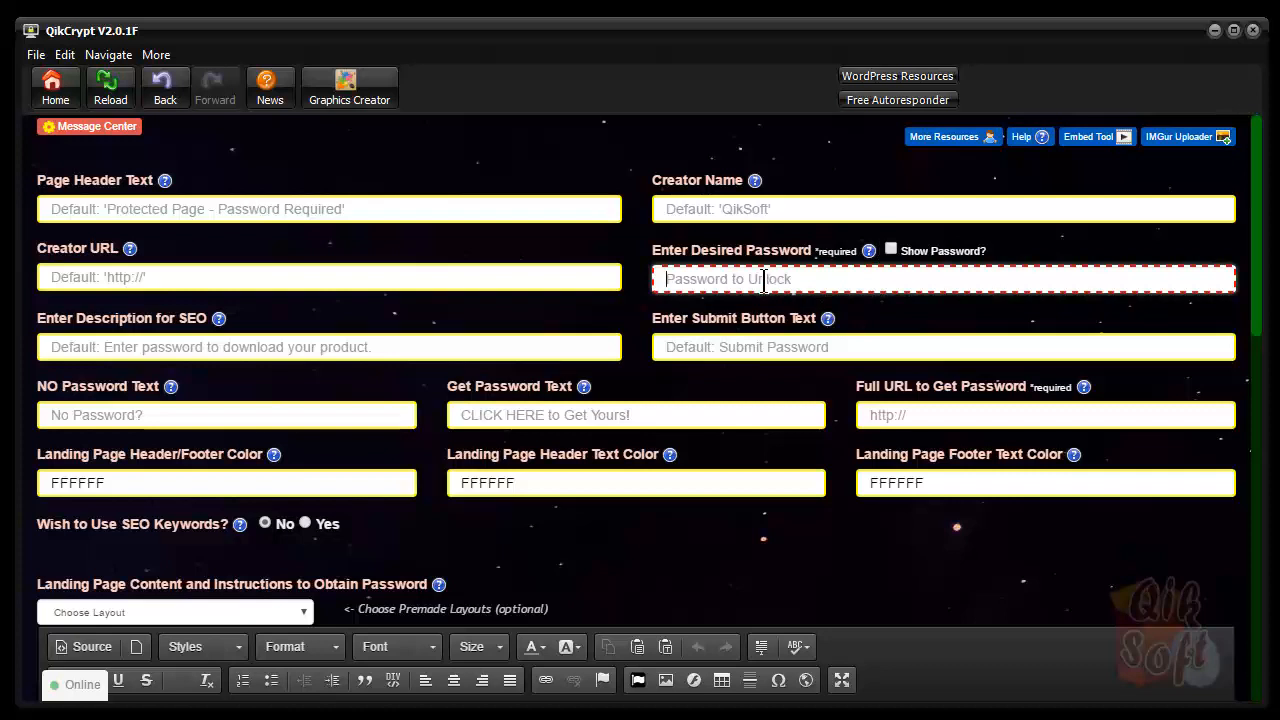
pyautogui.write('test')
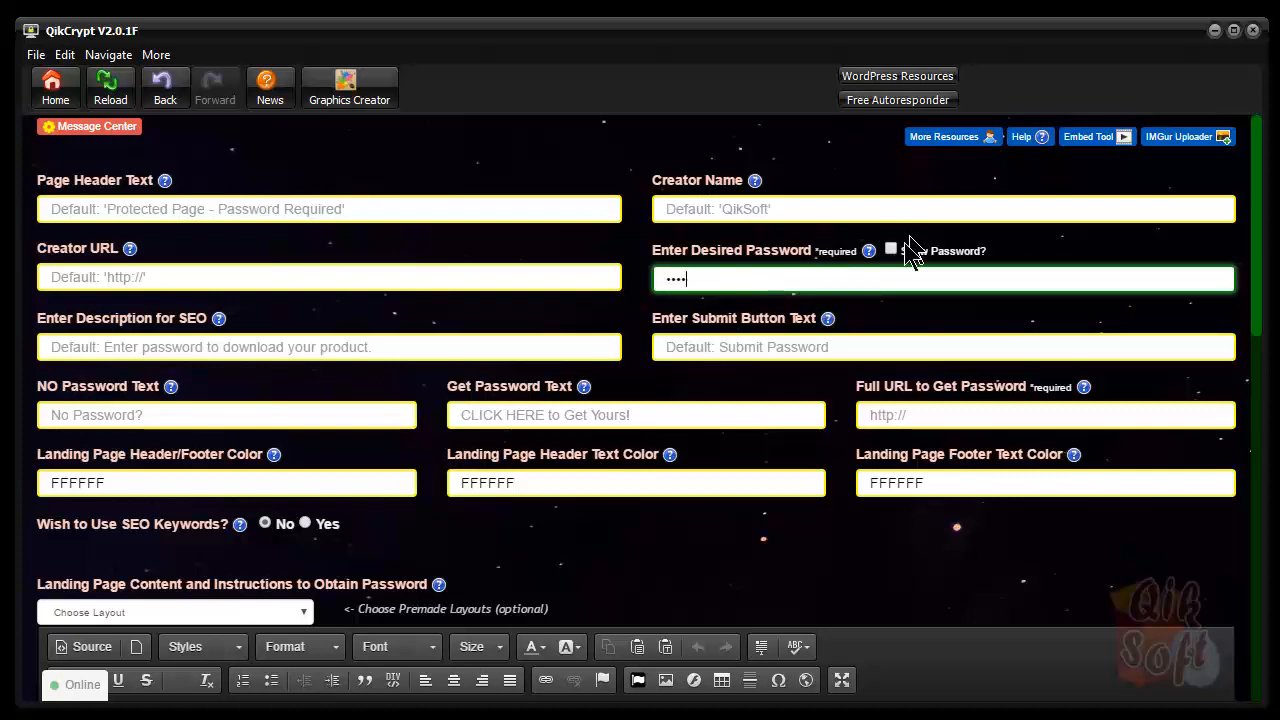
pyautogui.click(891, 249)
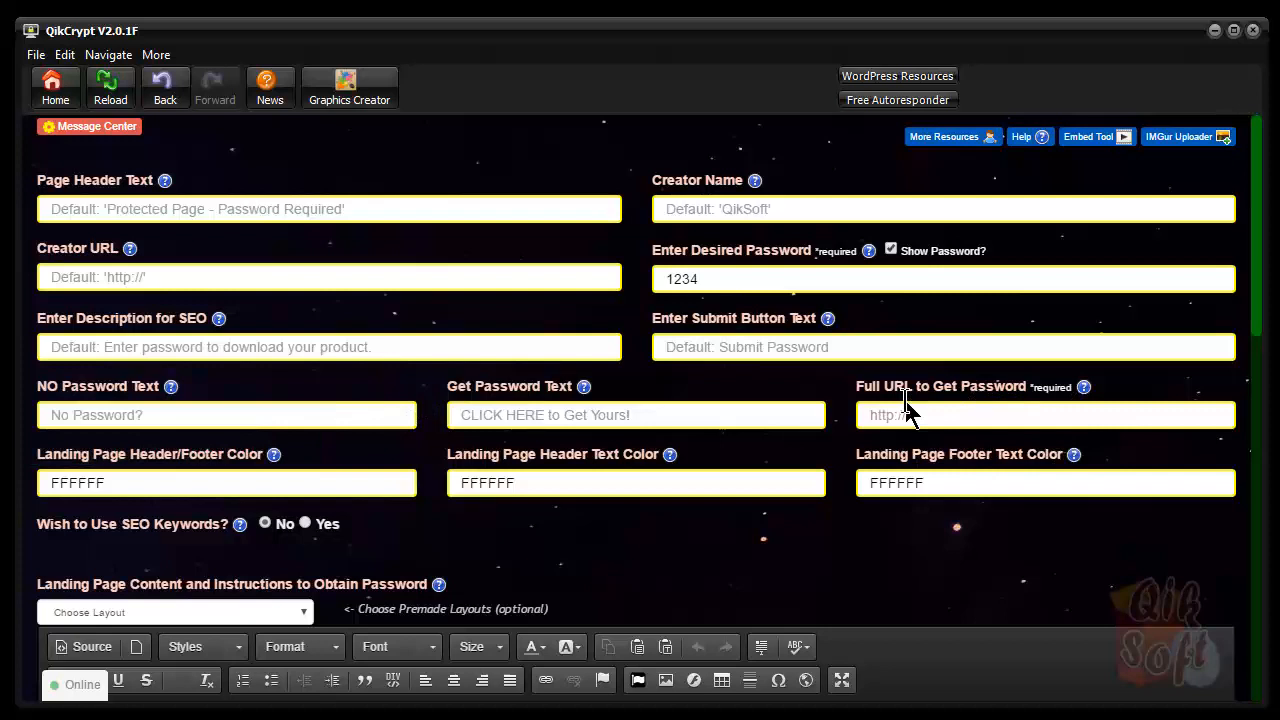
pyautogui.click(983, 414)
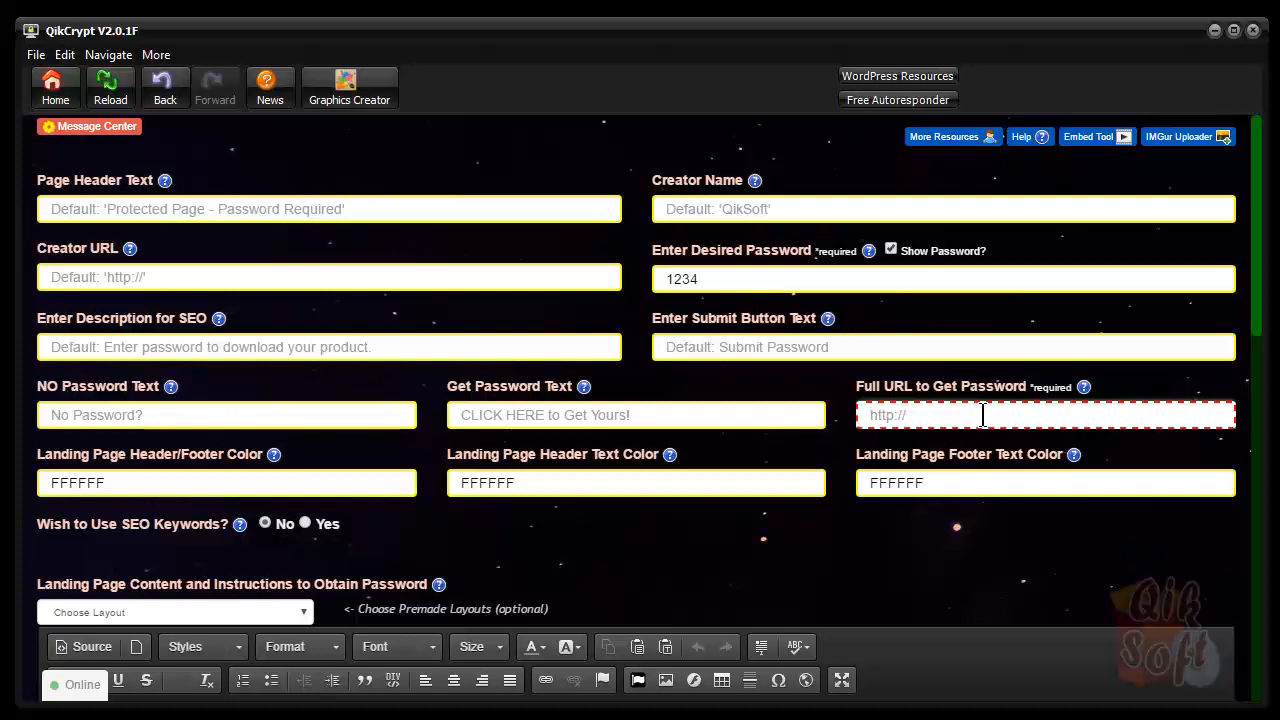
pyautogui.write('http')
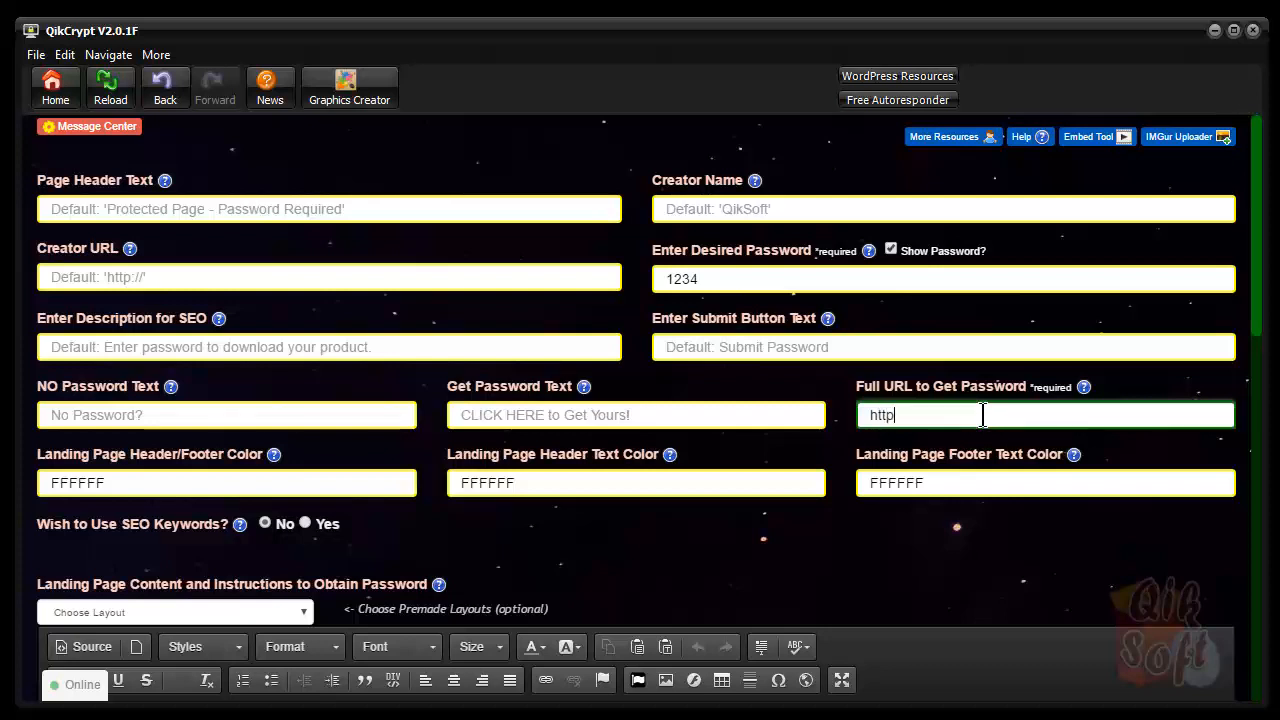
pyautogui.write('://qiksoft.com')
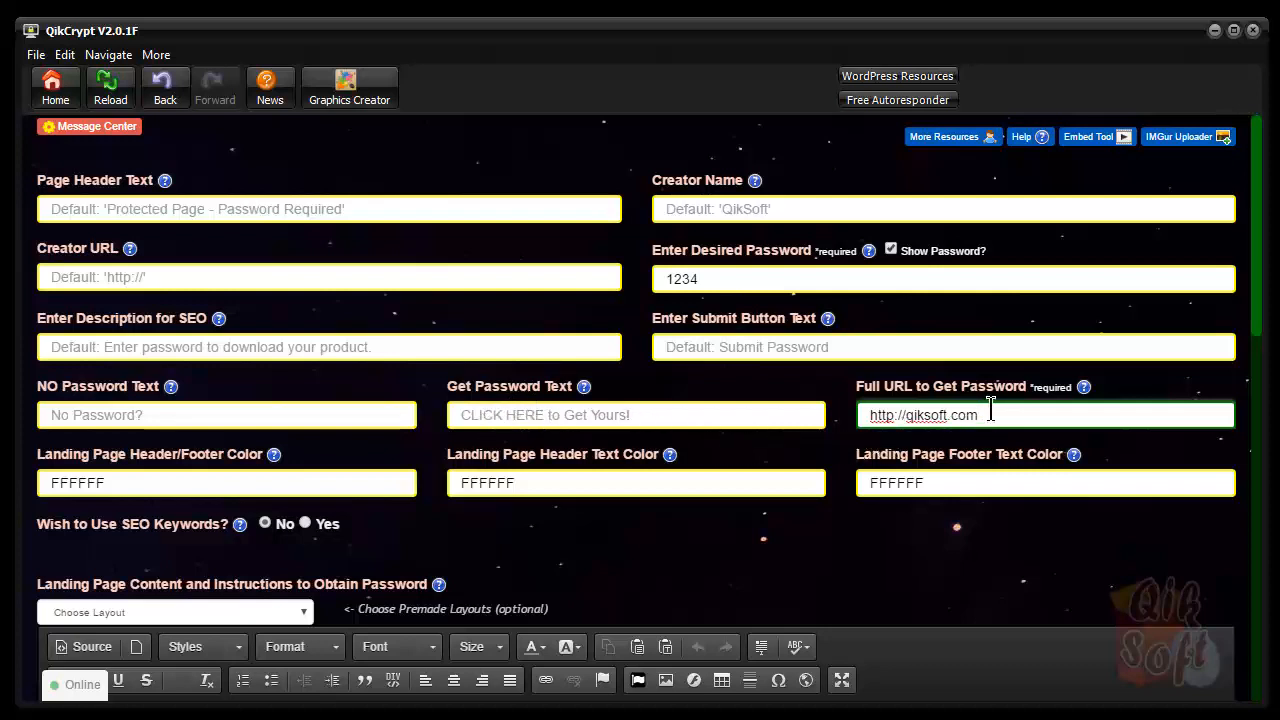
pyautogui.click(349, 483)
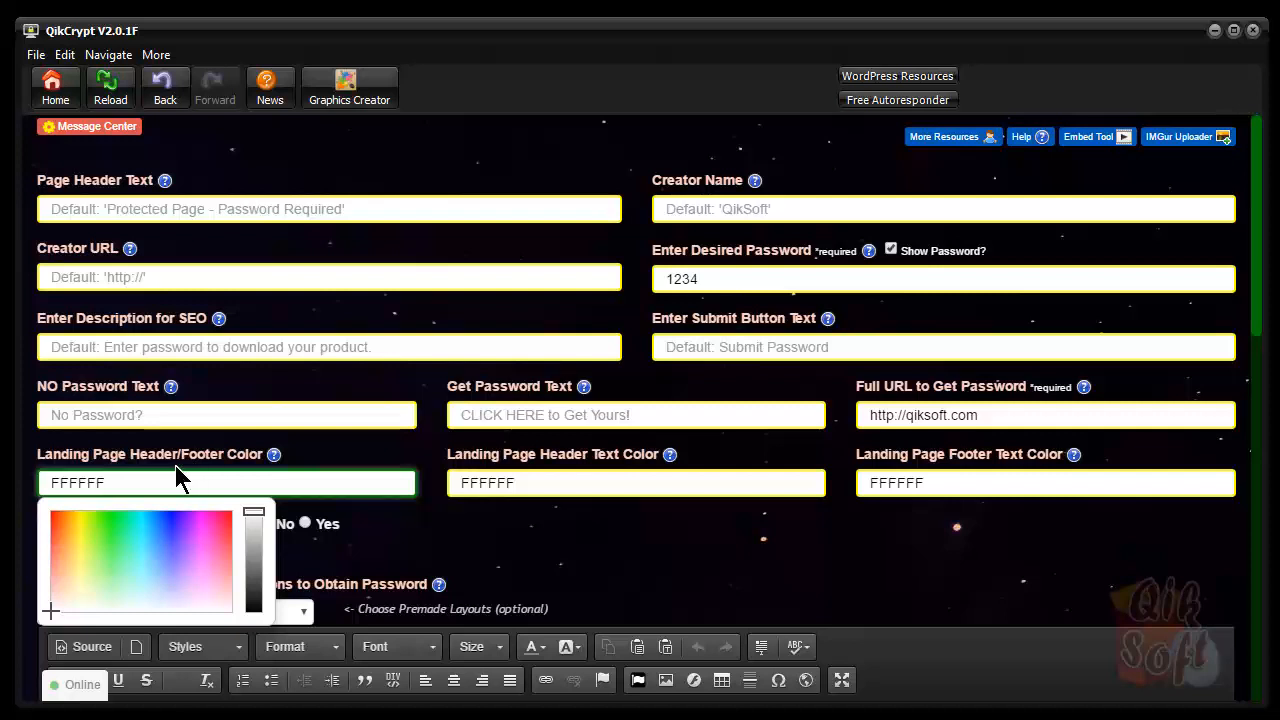
# Set the header/footer colour to pure red FF0000, leaving the header text colour at FFFFFF
pyautogui.click(223, 530)
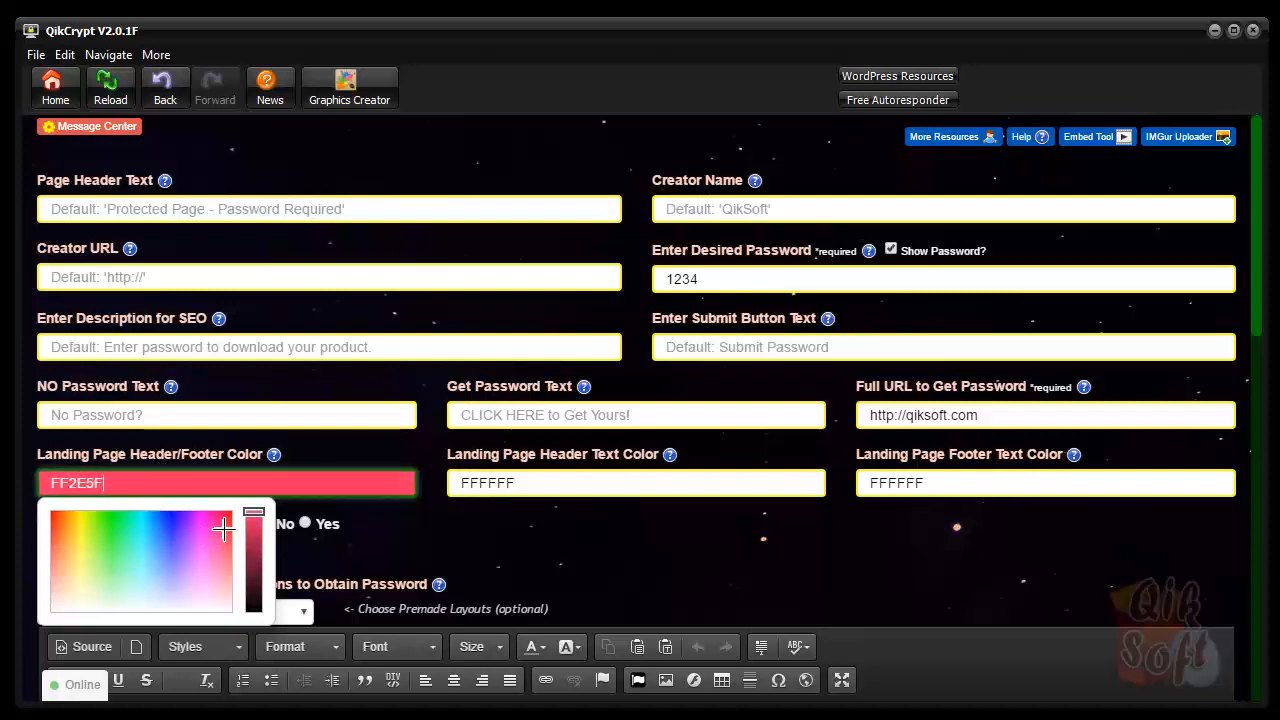
pyautogui.moveTo(223, 530); pyautogui.dragTo(251, 514)
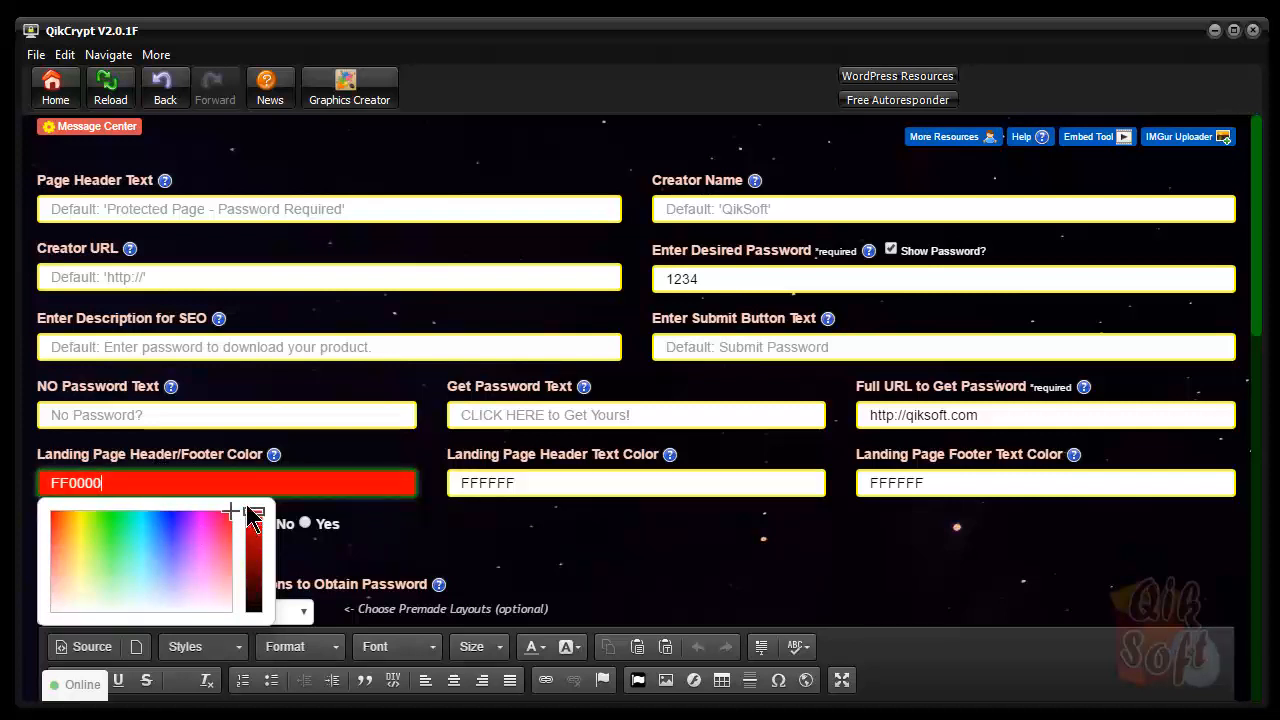
pyautogui.click(556, 583)
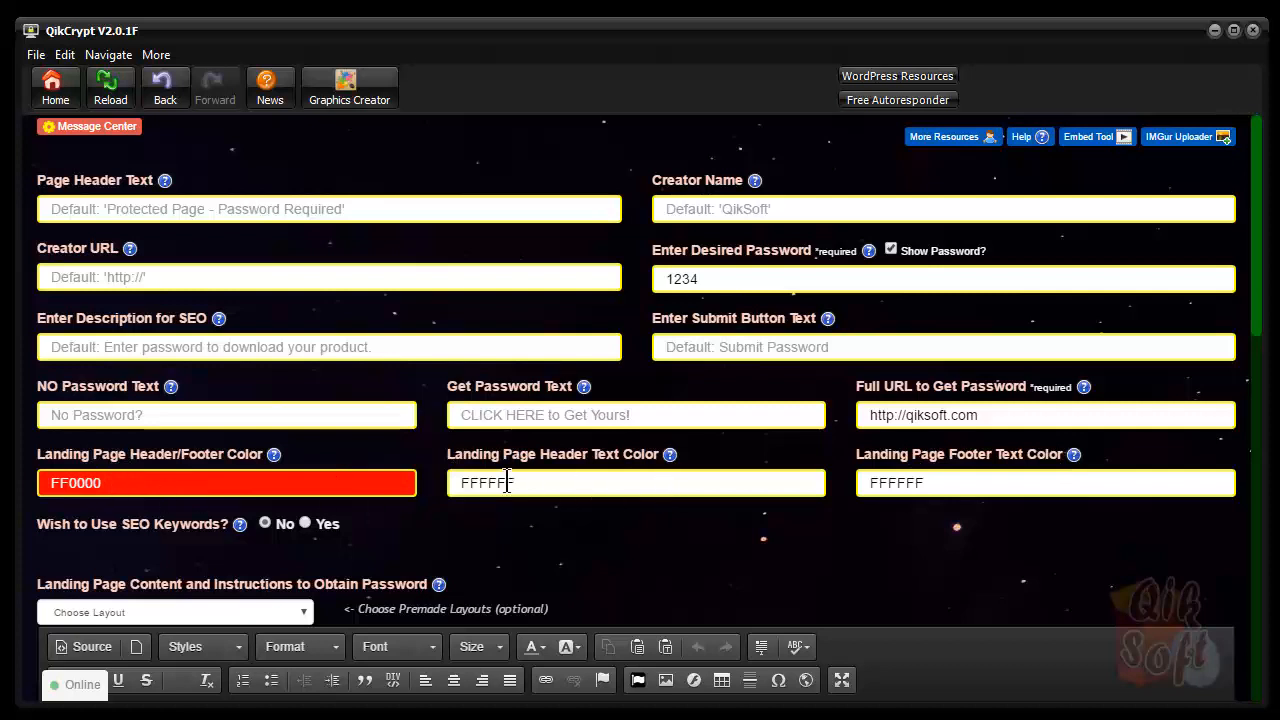
pyautogui.click(551, 482)
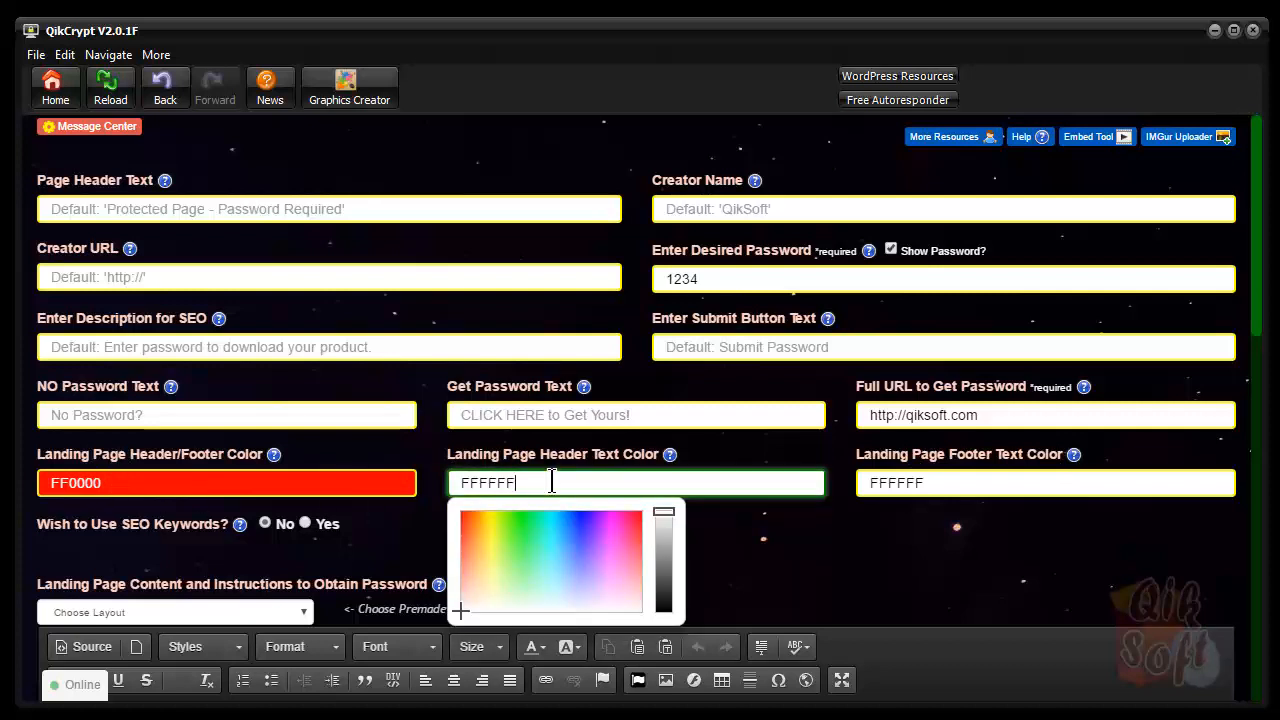
pyautogui.click(838, 548)
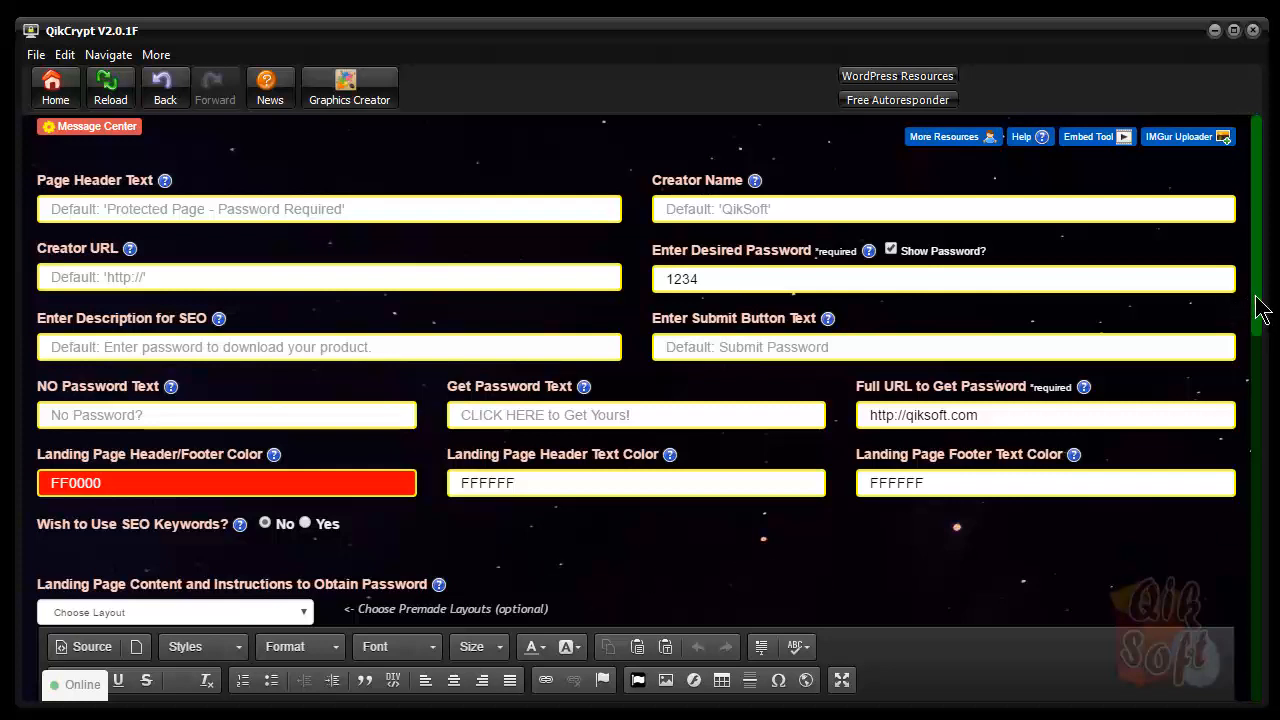
# Scroll down to the empty landing-page content editor and bring up its Choose Layout dropdown
pyautogui.moveTo(1256, 297)
pyautogui.mouseDown()
pyautogui.moveTo(1251, 311)
pyautogui.moveTo(1254, 276)
pyautogui.mouseUp()
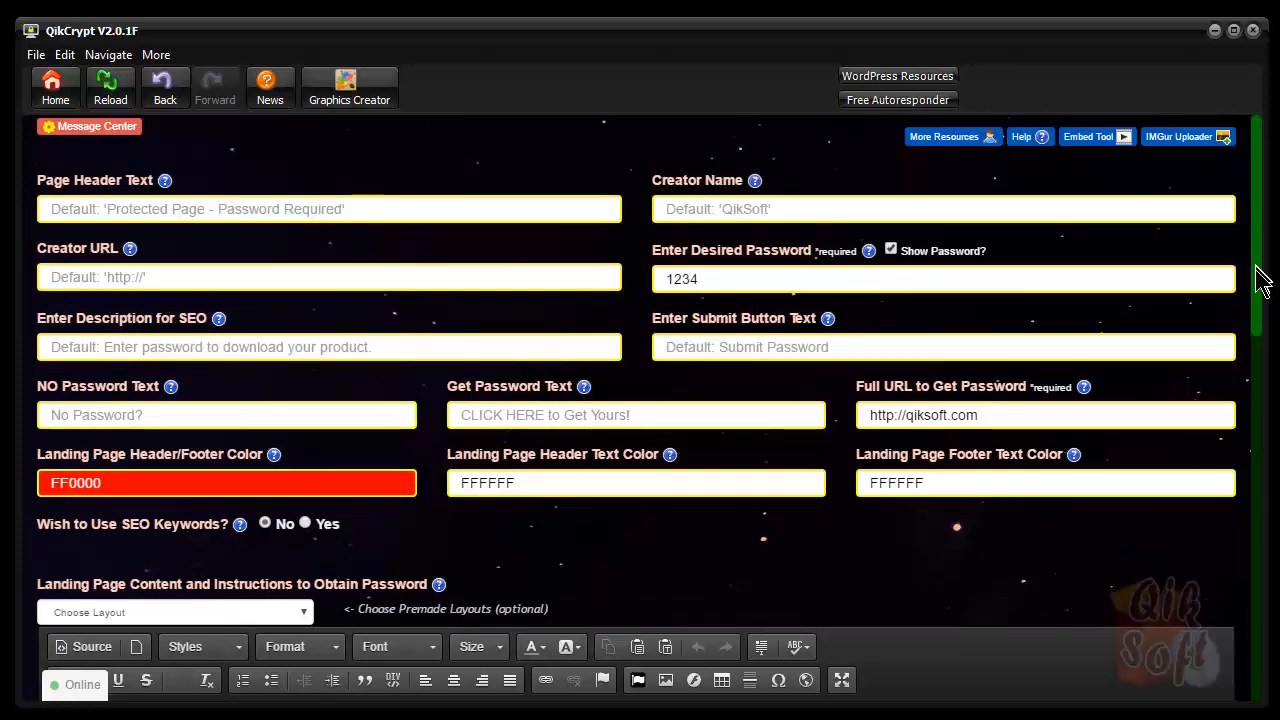
pyautogui.moveTo(1257, 277); pyautogui.dragTo(1251, 449)
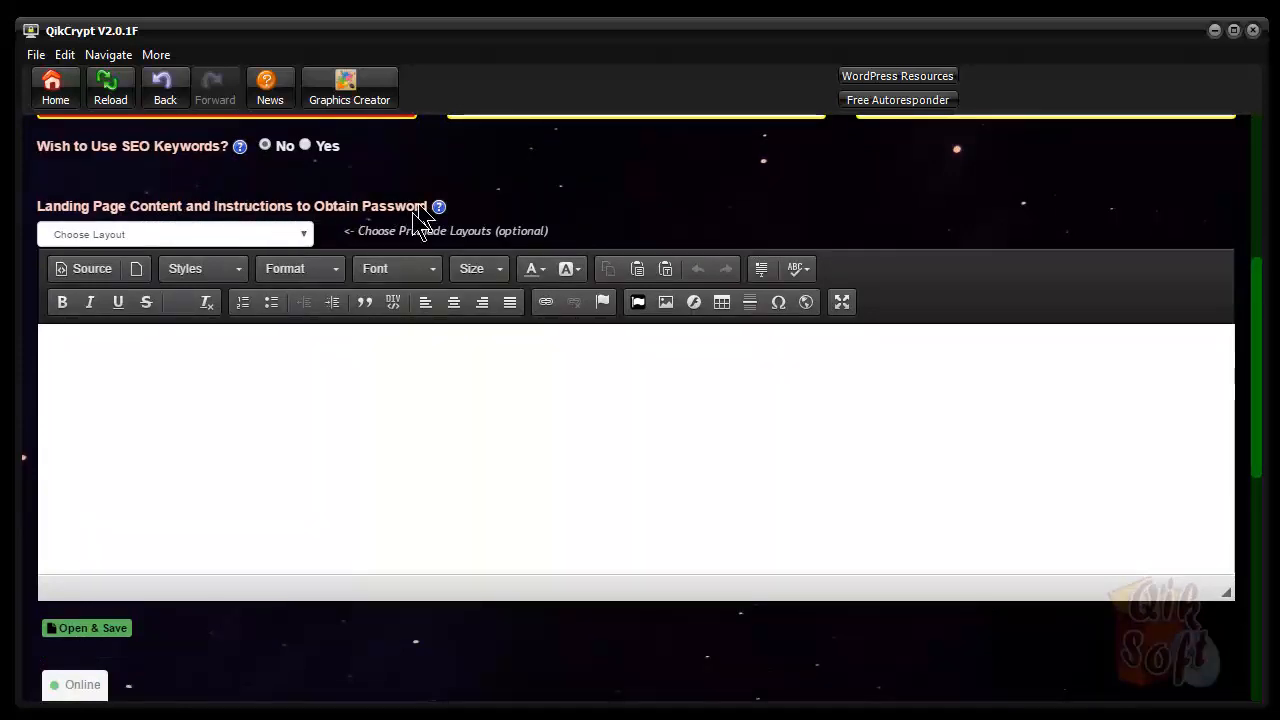
pyautogui.click(112, 362)
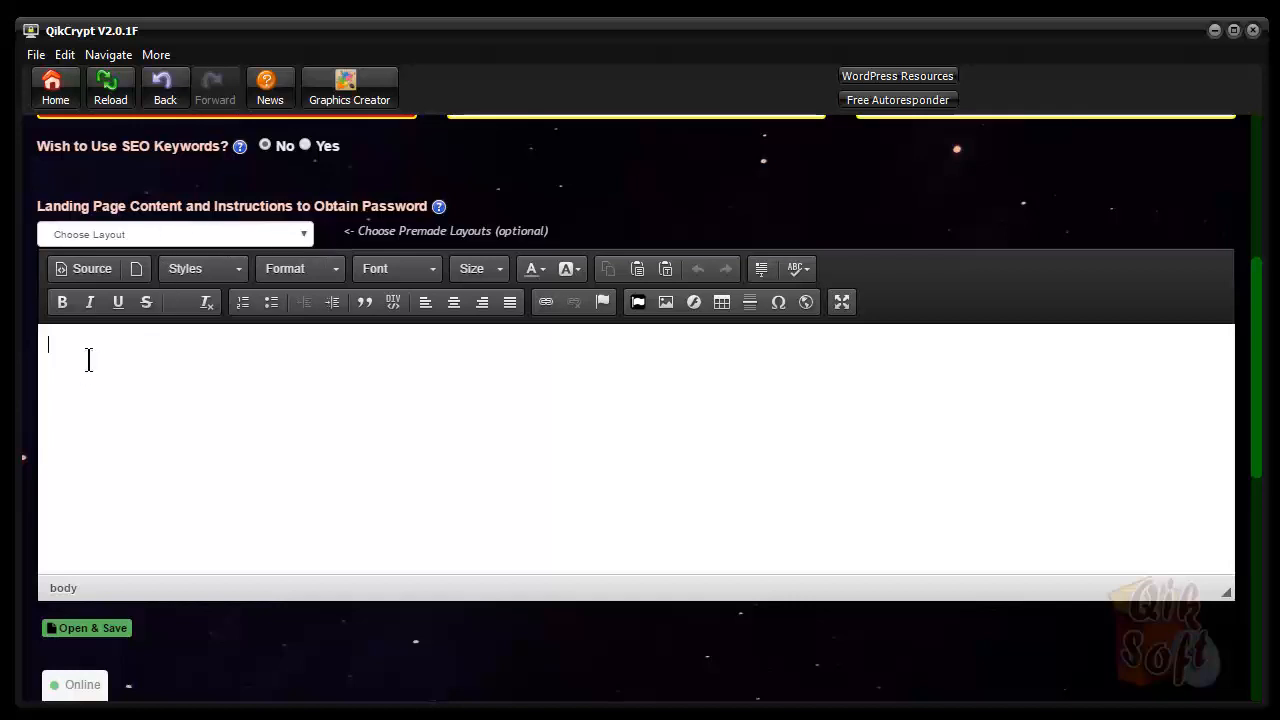
pyautogui.click(303, 236)
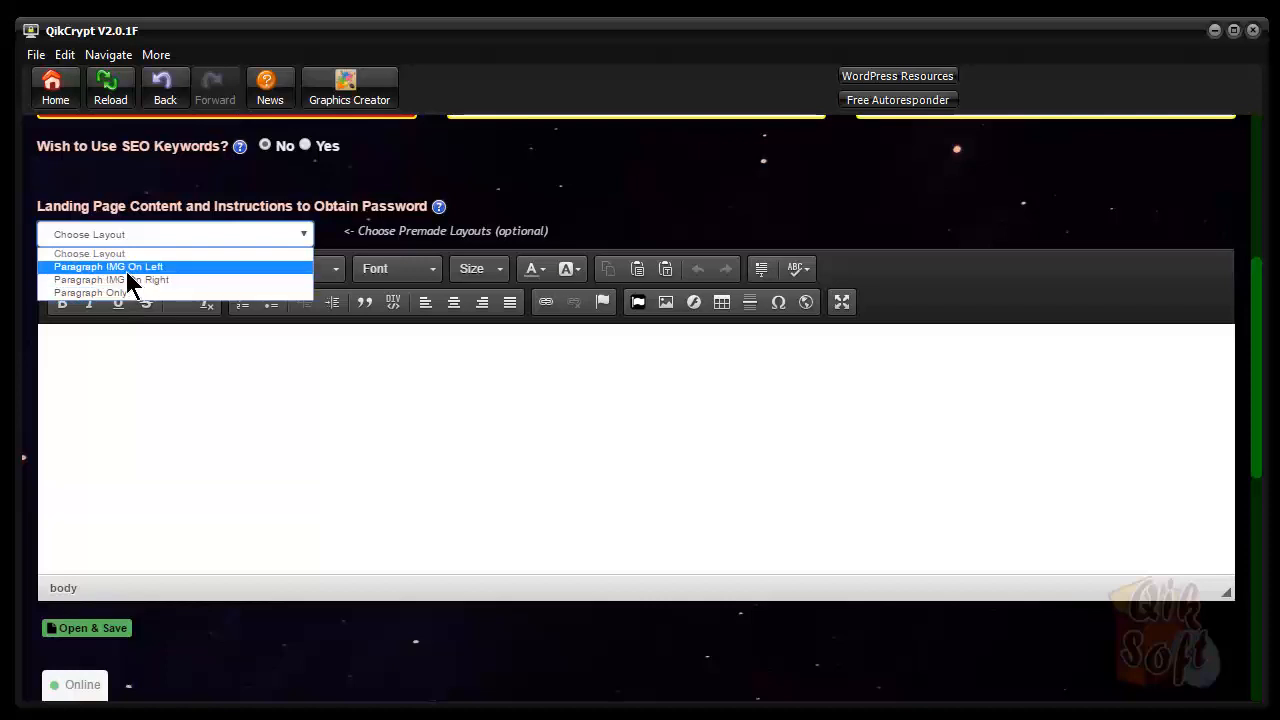
pyautogui.click(128, 268)
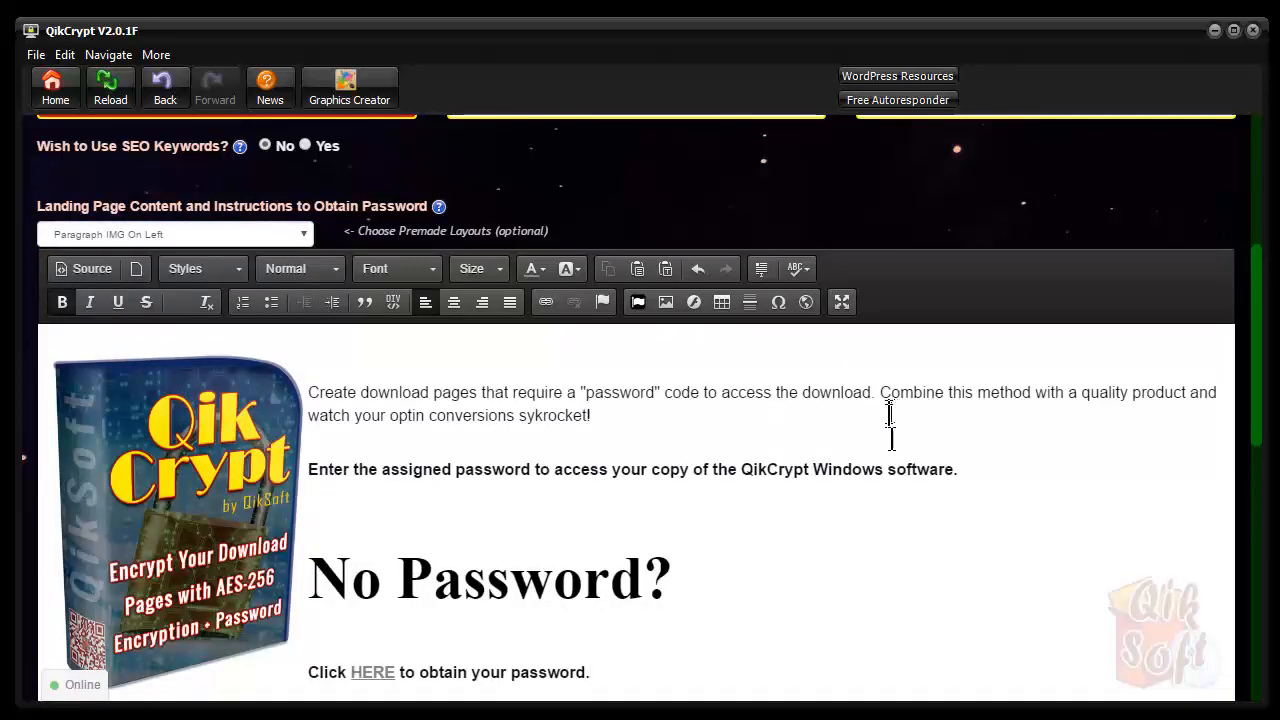
pyautogui.scroll(-4, 1050, 436)
pyautogui.scroll(2, 1050, 436)
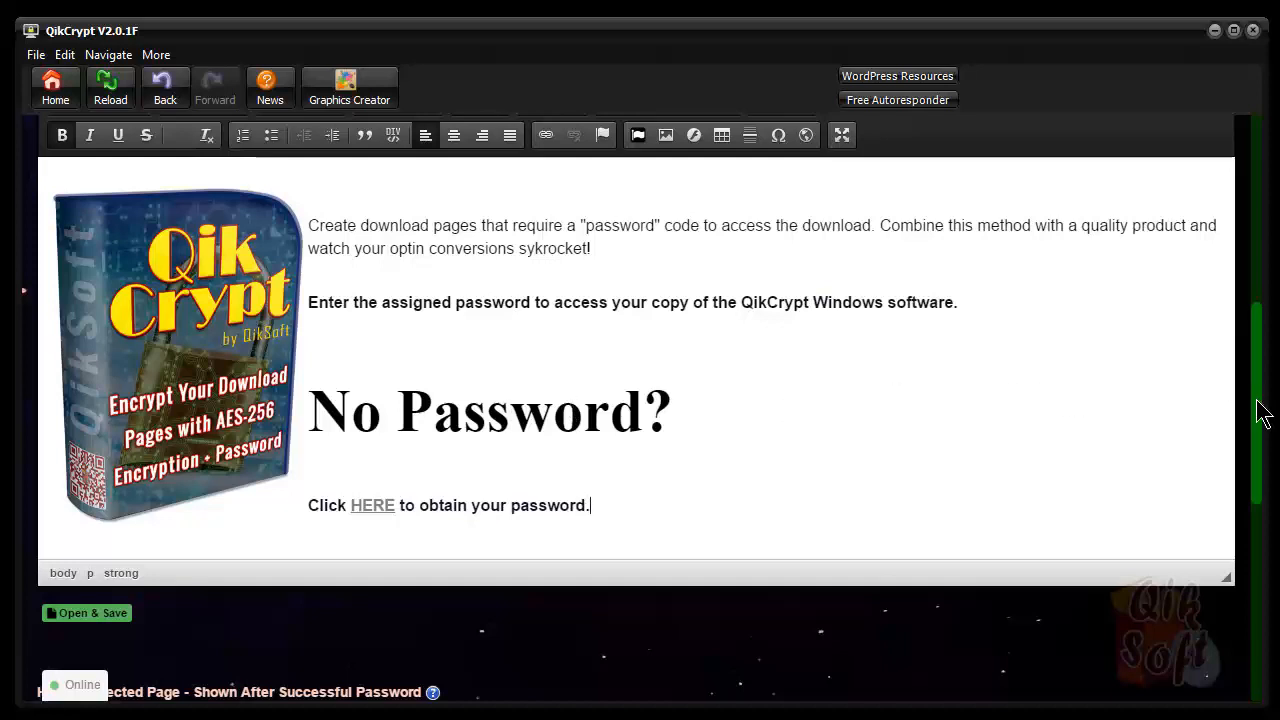
pyautogui.moveTo(1260, 412); pyautogui.dragTo(1265, 388)
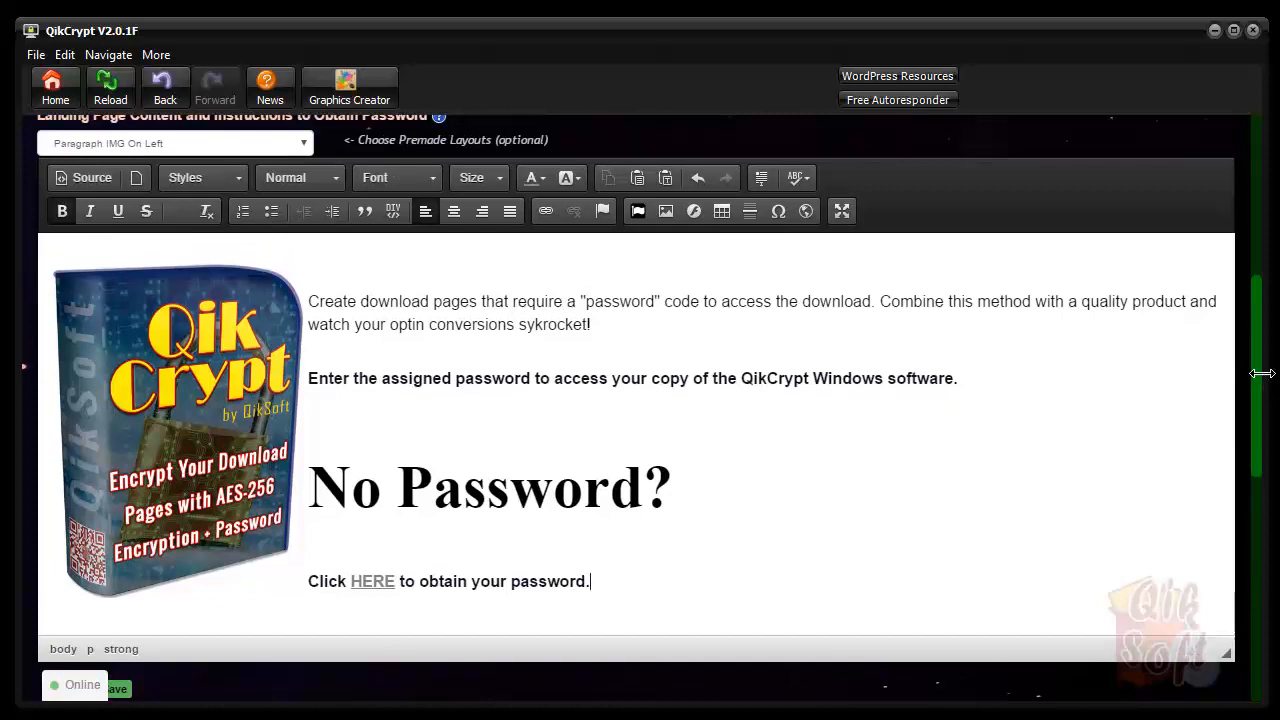
pyautogui.click(183, 372)
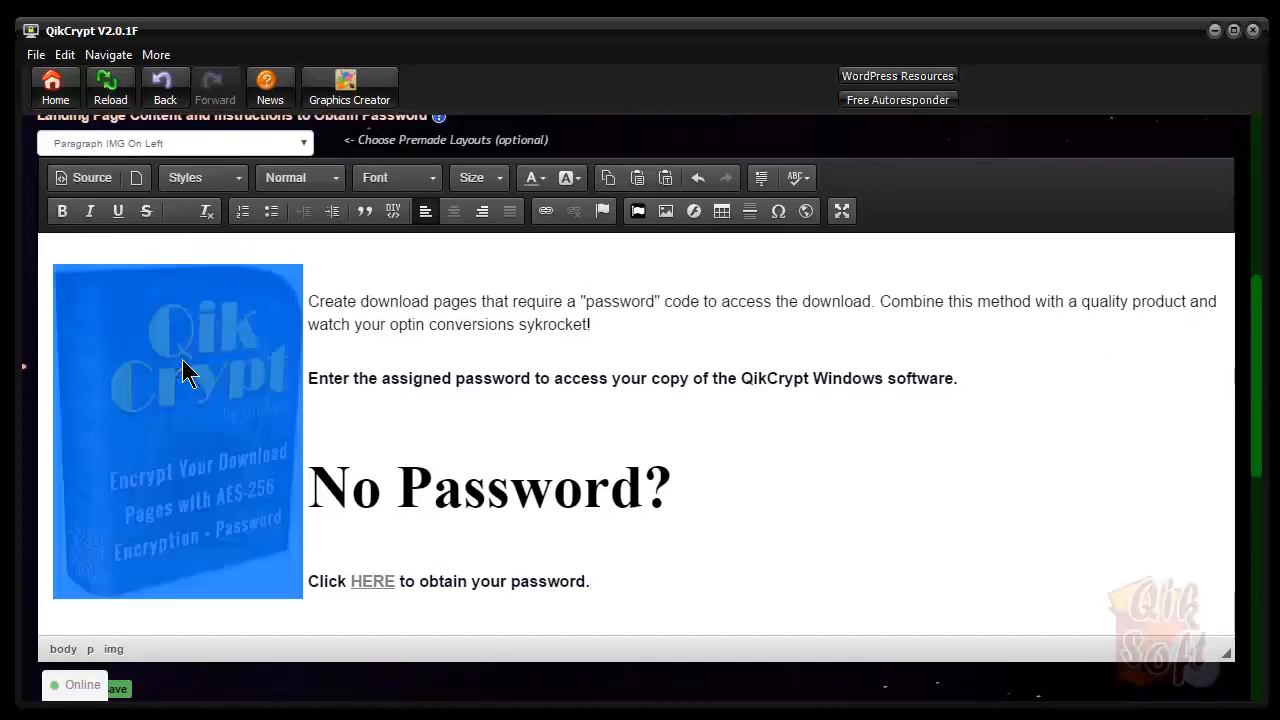
pyautogui.click(630, 308)
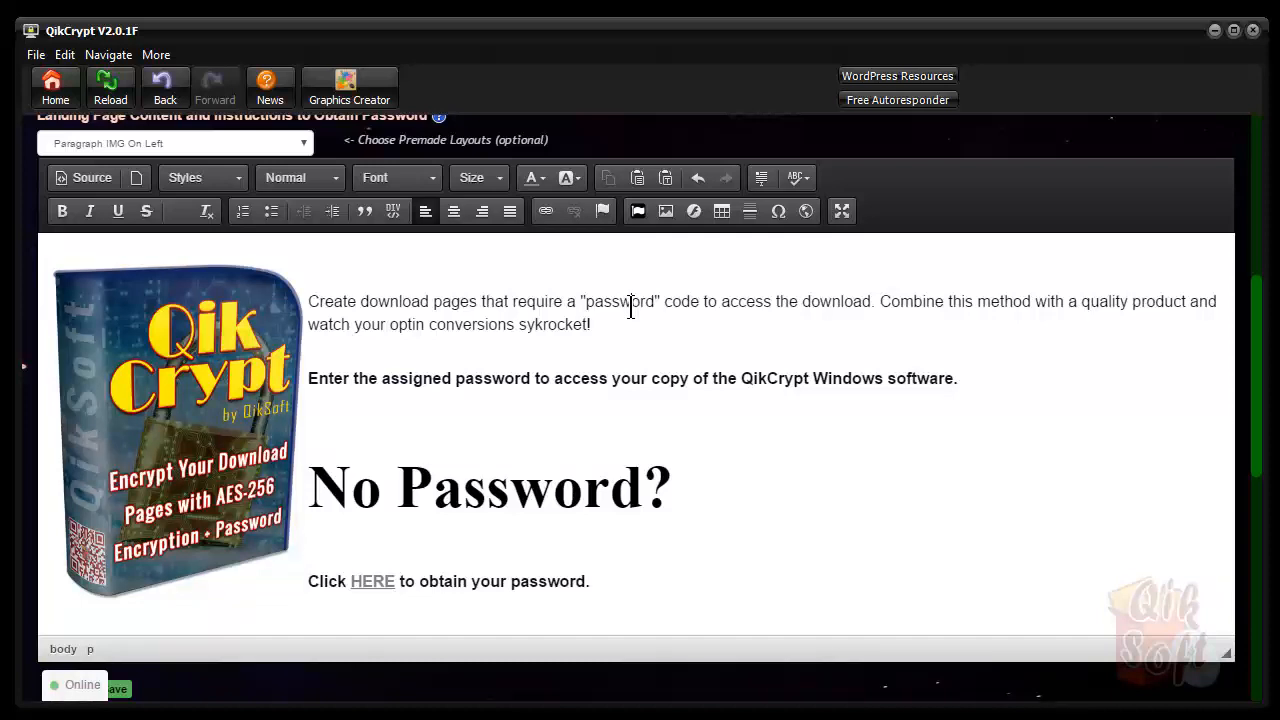
# Review the ACME header image's Image Properties twice without changes, then launch the IMGur Uploader
pyautogui.doubleClick(148, 400)
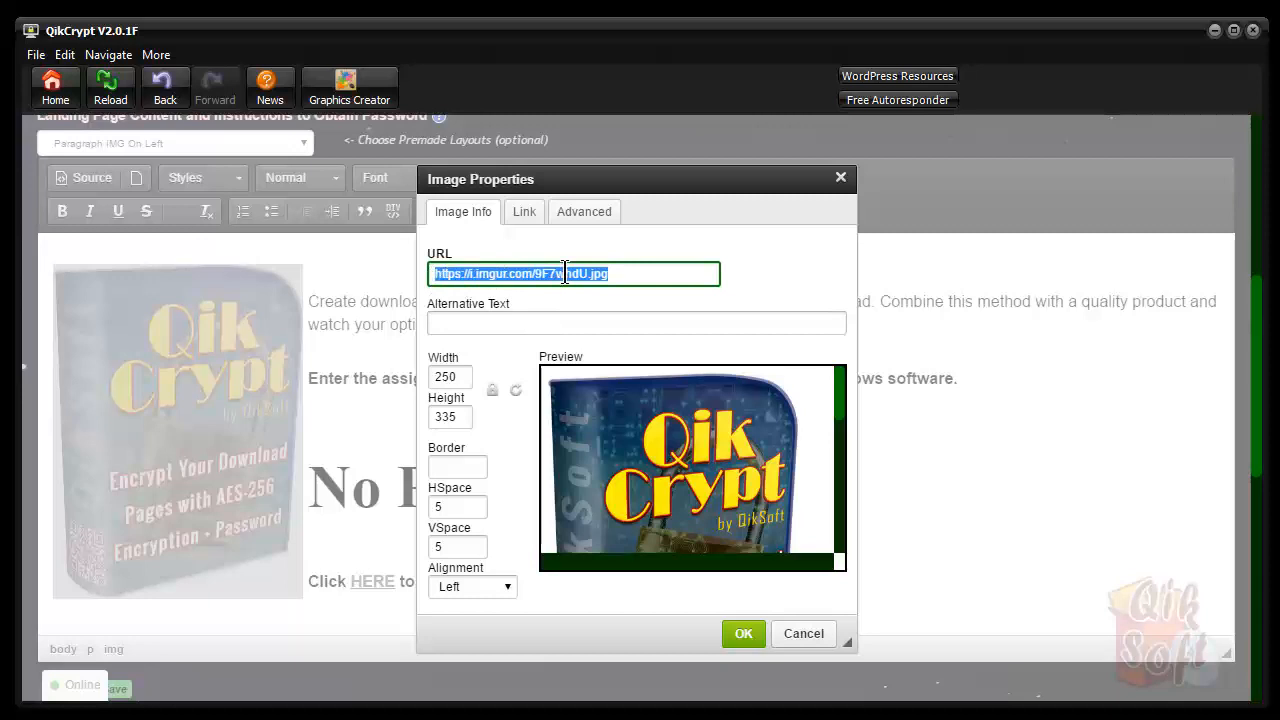
pyautogui.click(810, 637)
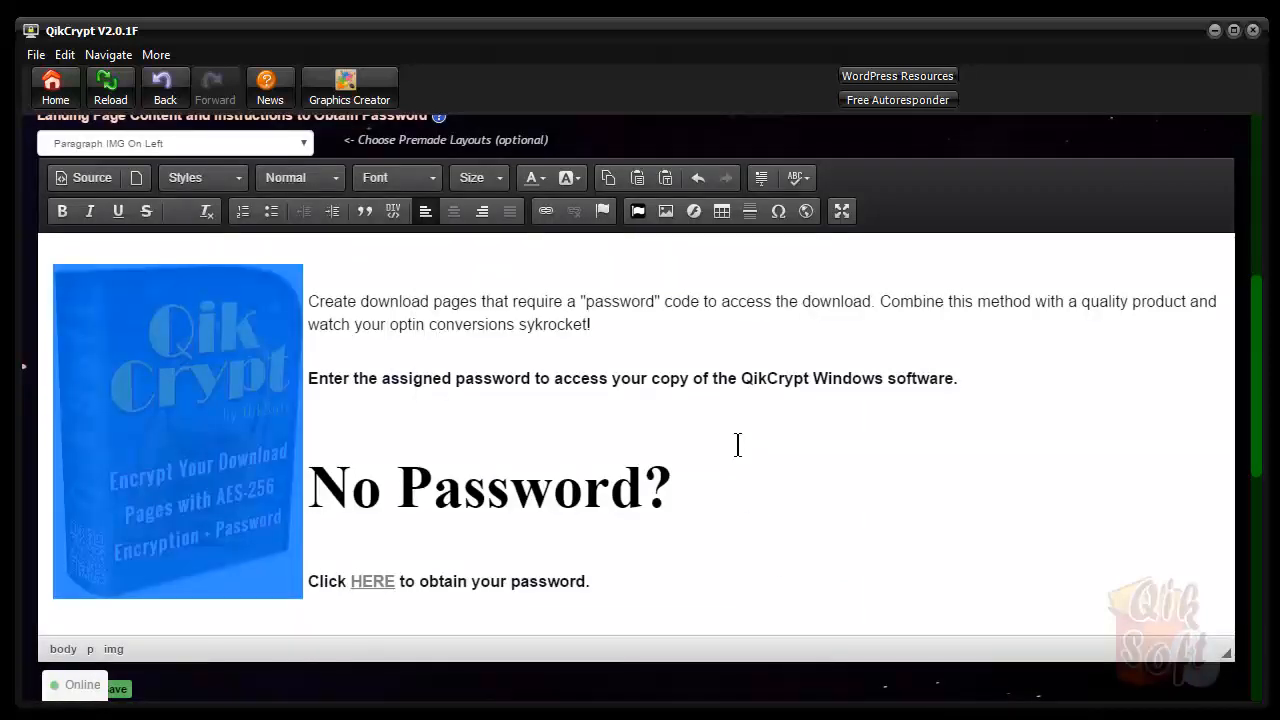
pyautogui.scroll(1, 1257, 394)
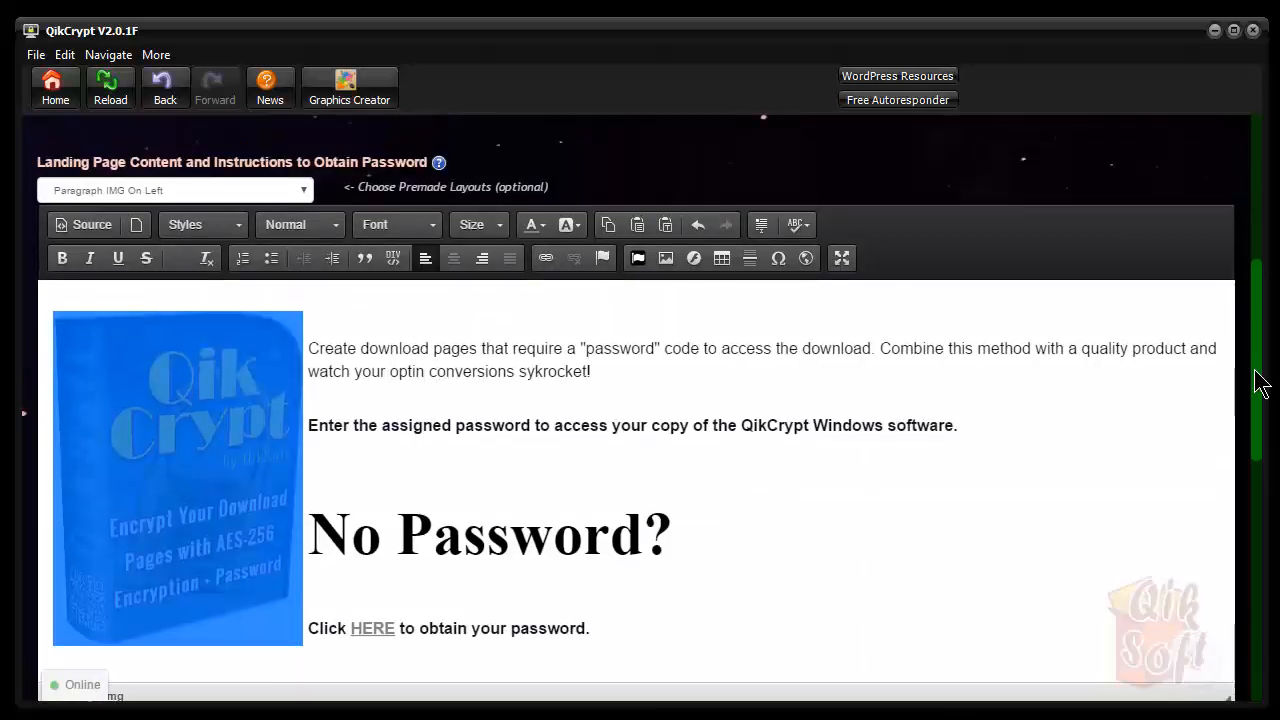
pyautogui.moveTo(1260, 385); pyautogui.dragTo(1260, 390)
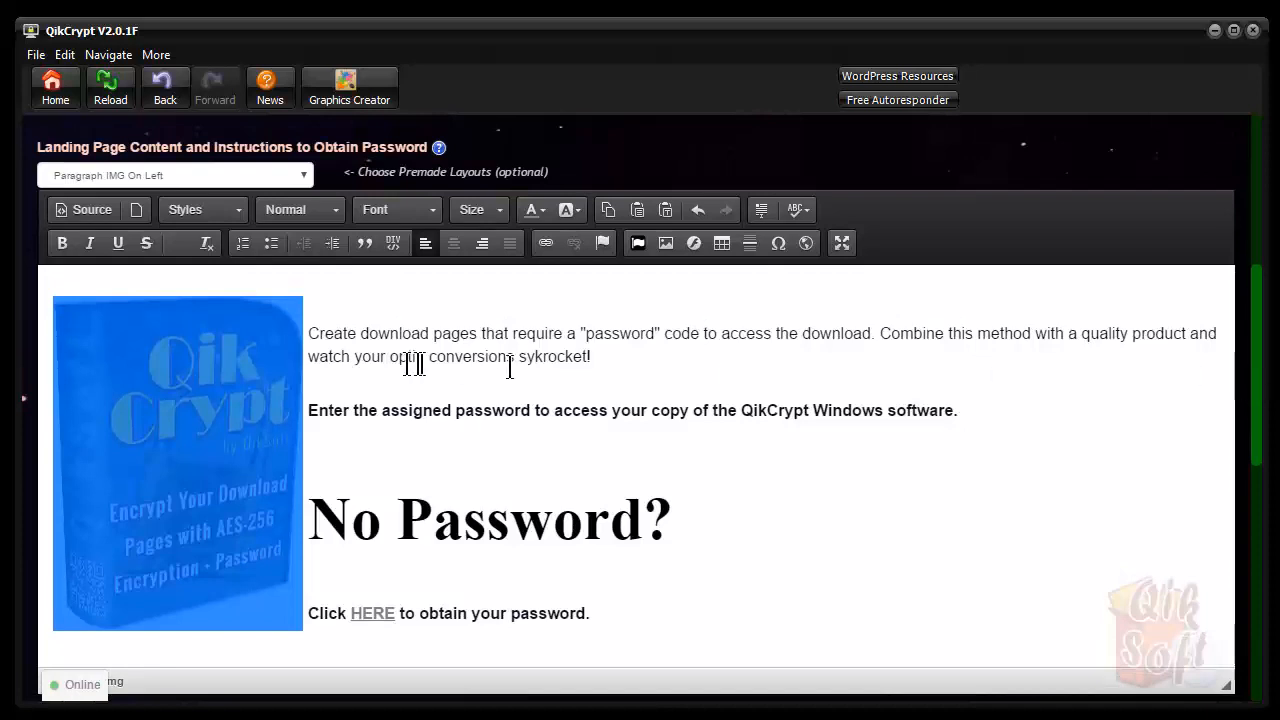
pyautogui.doubleClick(215, 427)
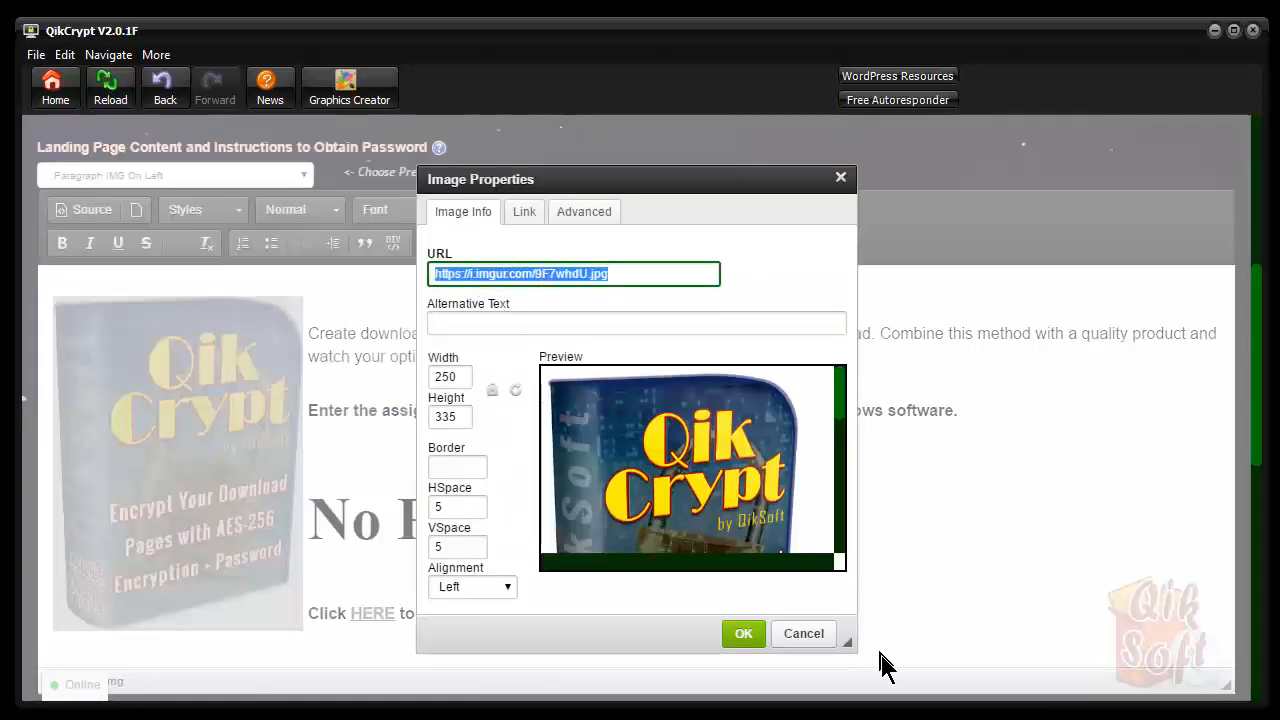
pyautogui.click(798, 633)
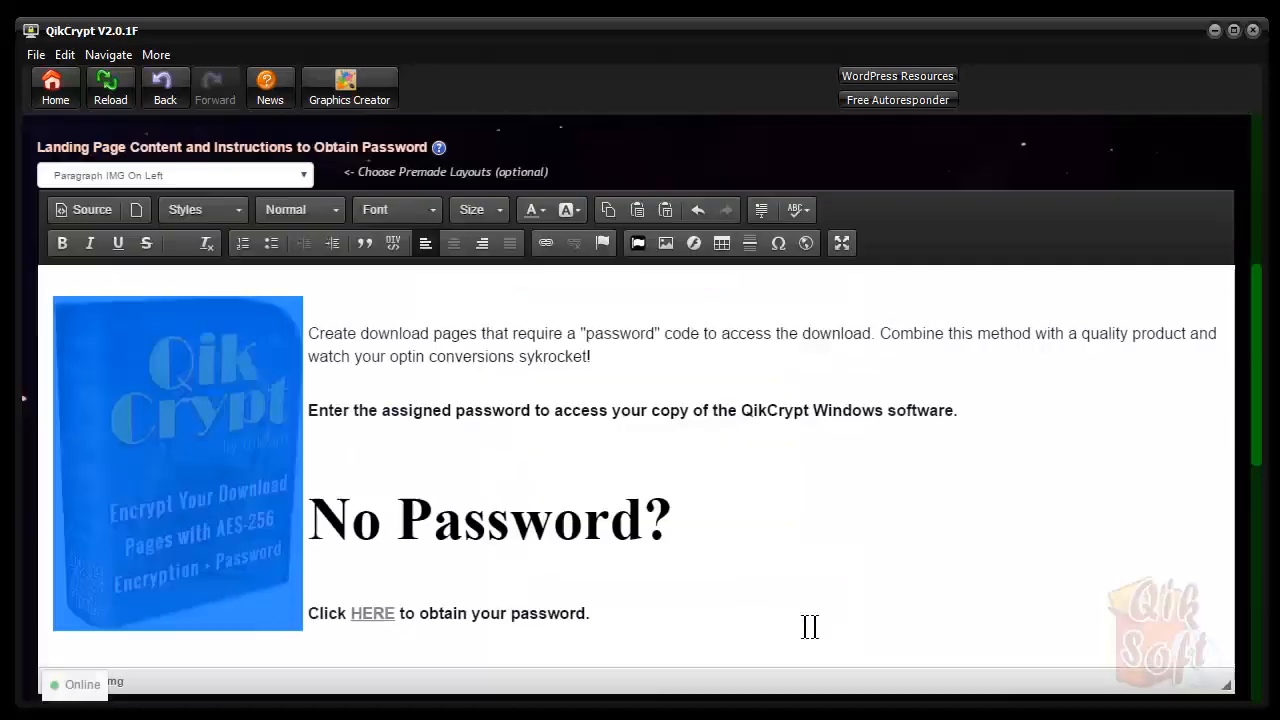
pyautogui.click(1128, 330)
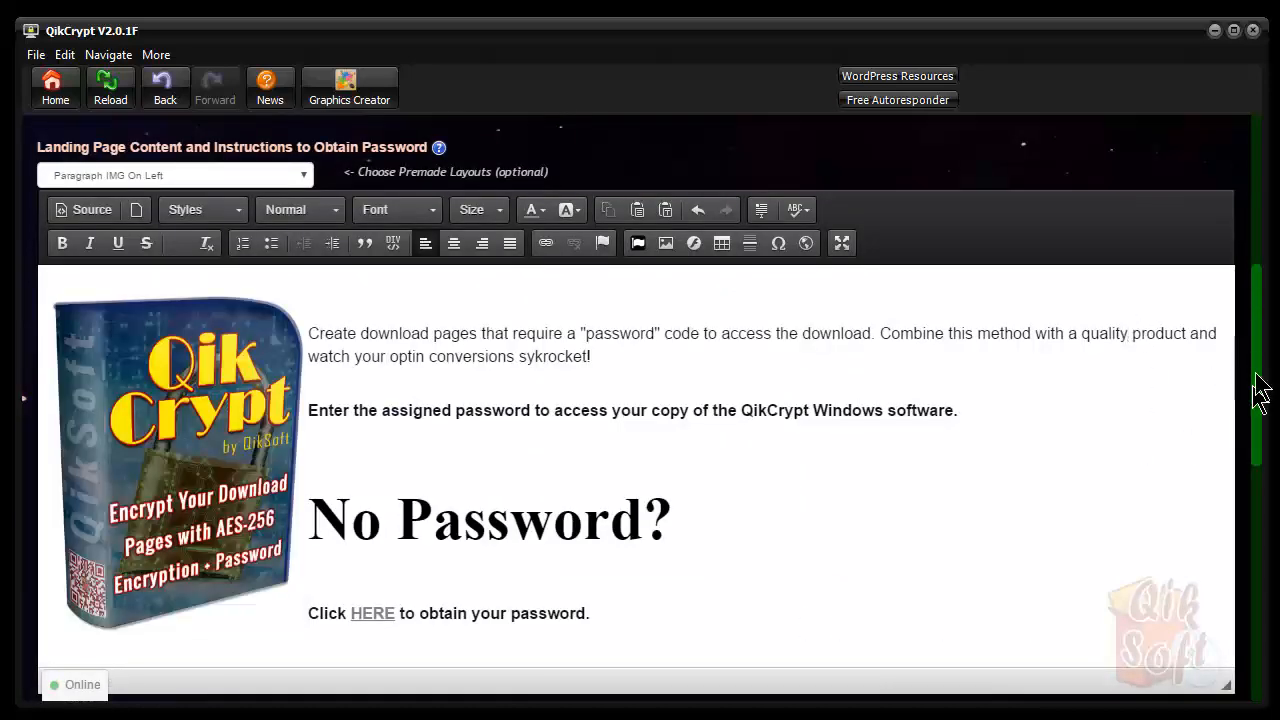
pyautogui.scroll(5, 1255, 390)
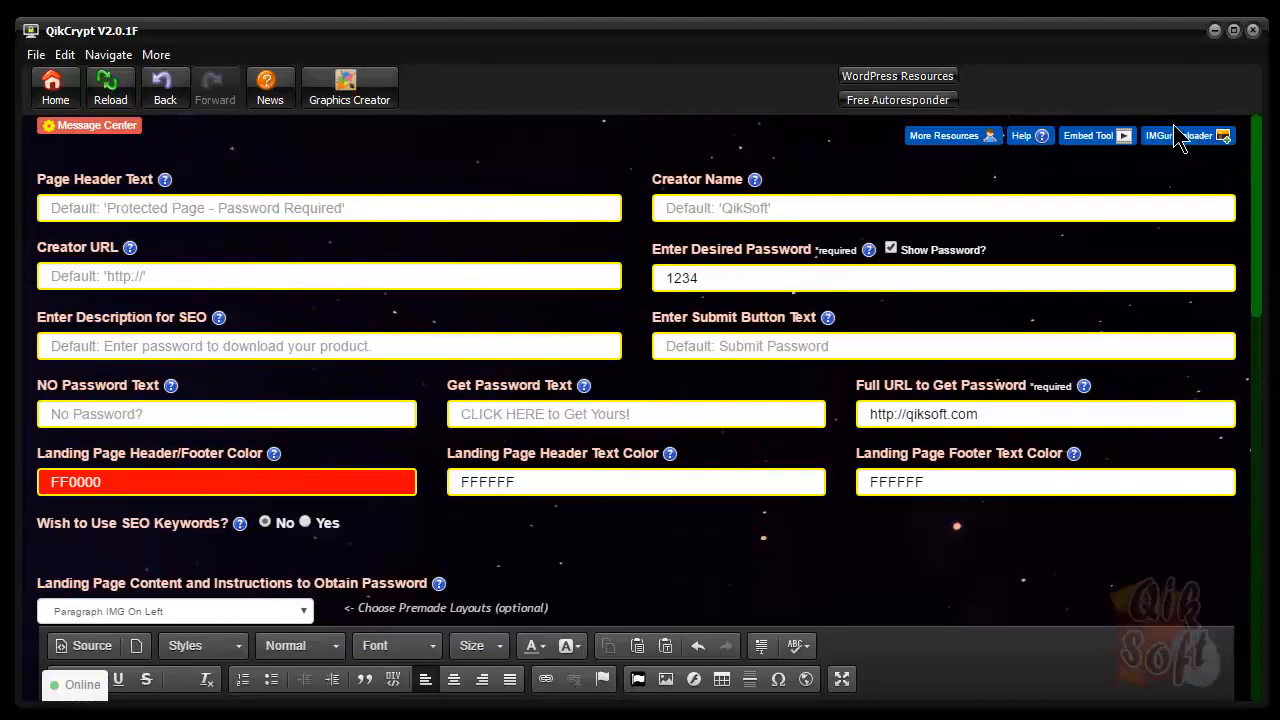
pyautogui.click(1178, 140)
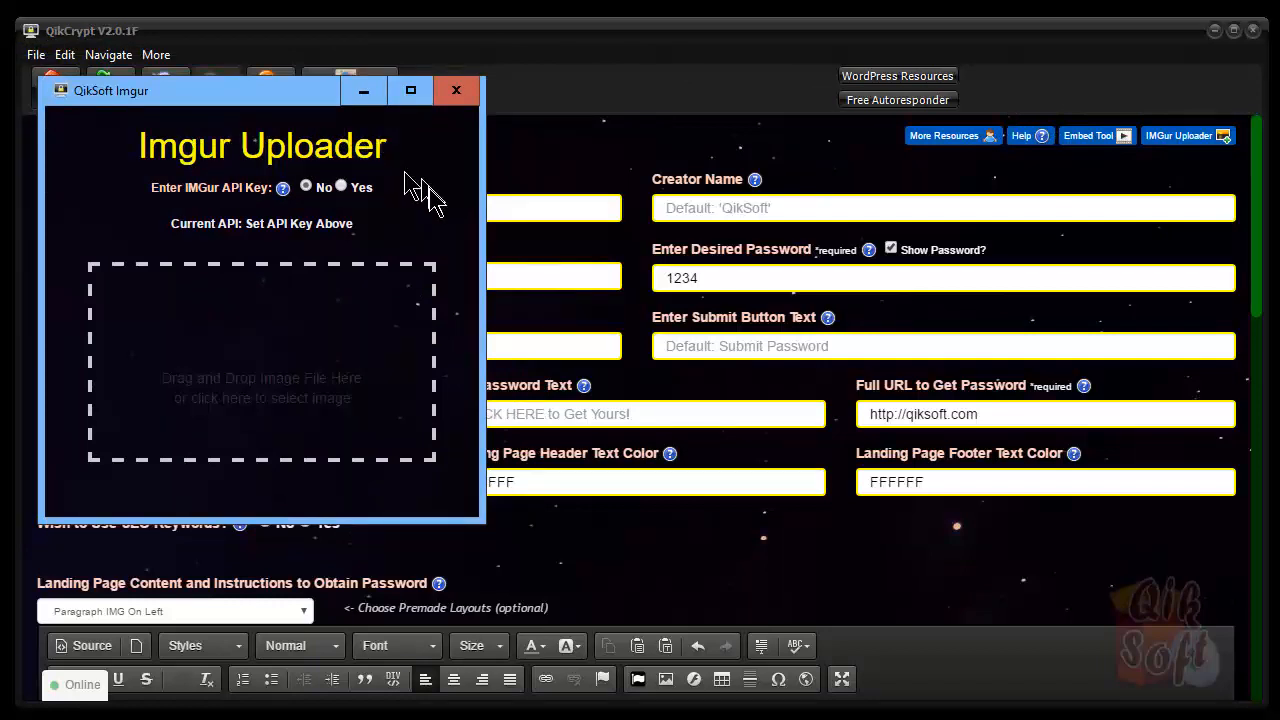
# Choose Yes for the Imgur API key option, then close the uploader without setting a key
pyautogui.click(342, 187)
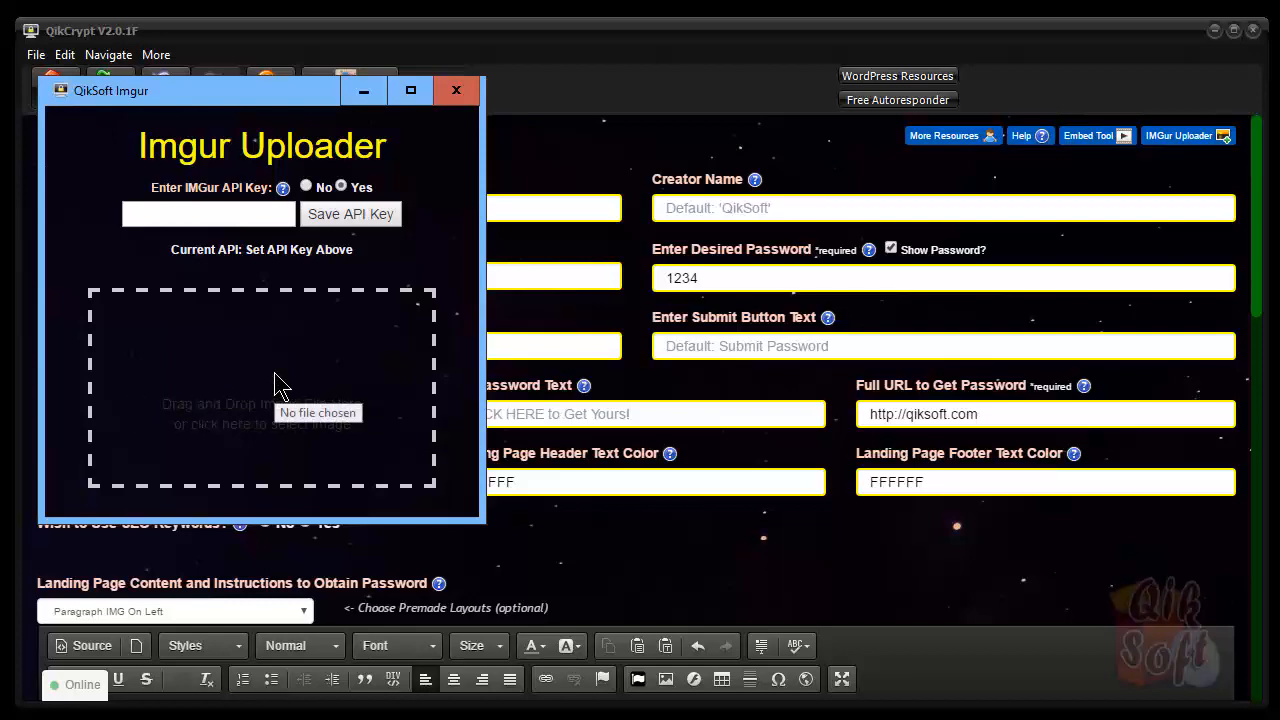
pyautogui.click(456, 90)
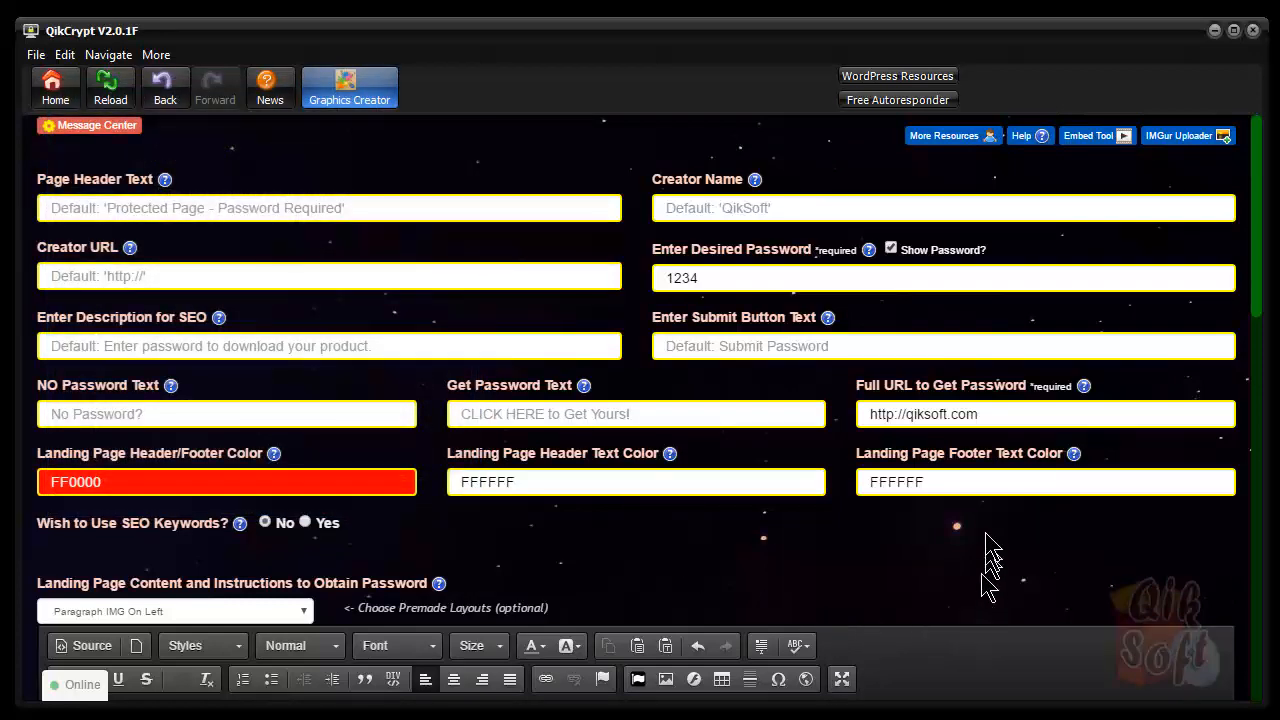
# Recheck the header image properties, click into the No Password? heading, and scroll to the post-password editor
pyautogui.scroll(-10, 986, 543)
pyautogui.doubleClick(177, 251)
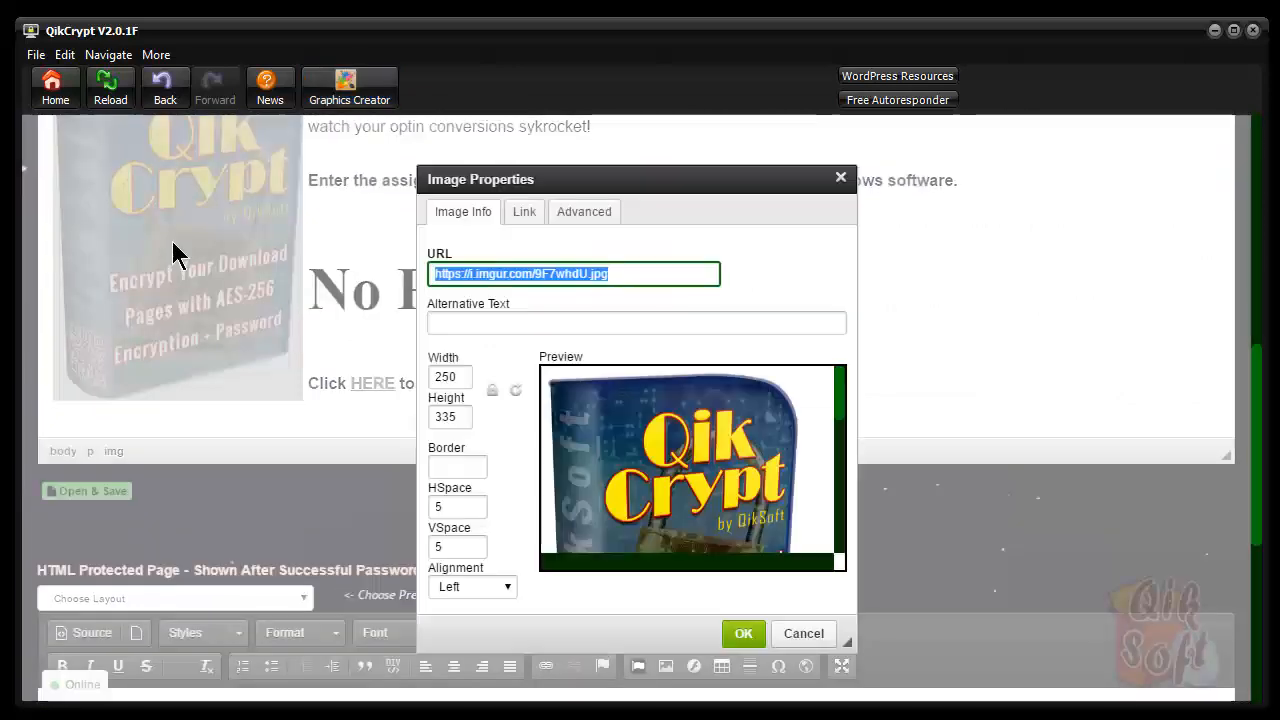
pyautogui.click(804, 633)
pyautogui.scroll(3, 677, 335)
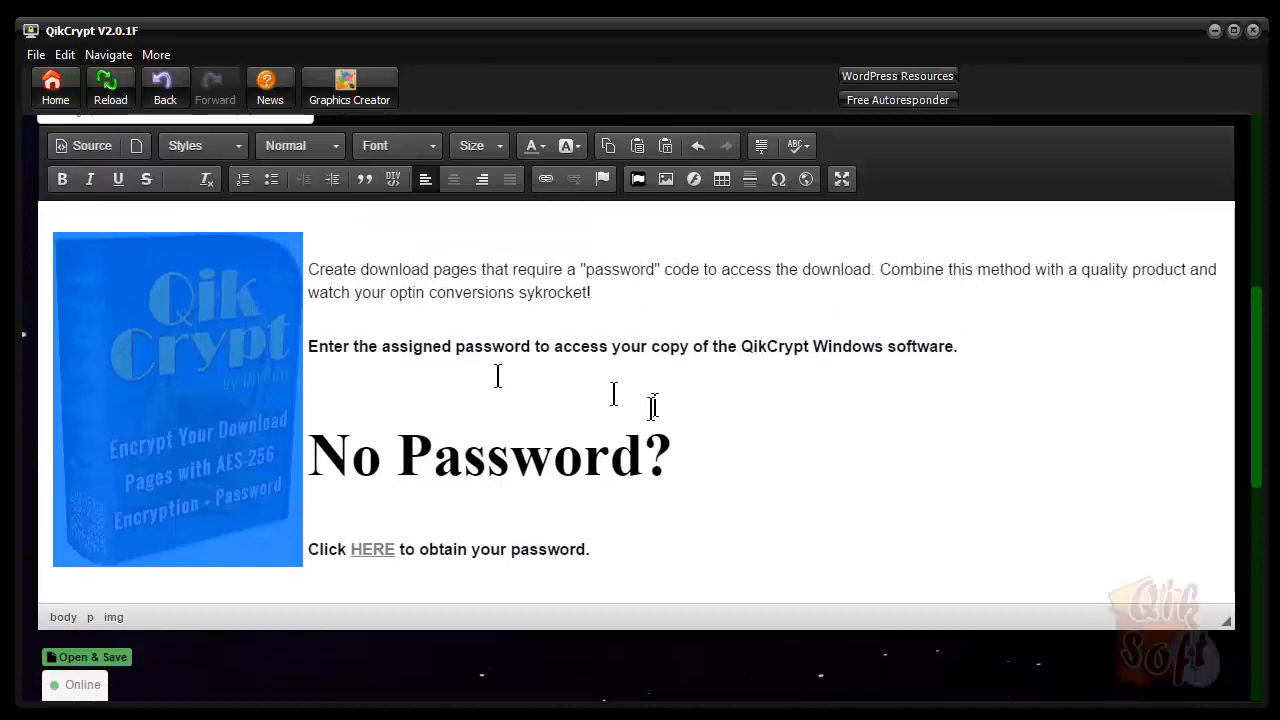
pyautogui.click(590, 395)
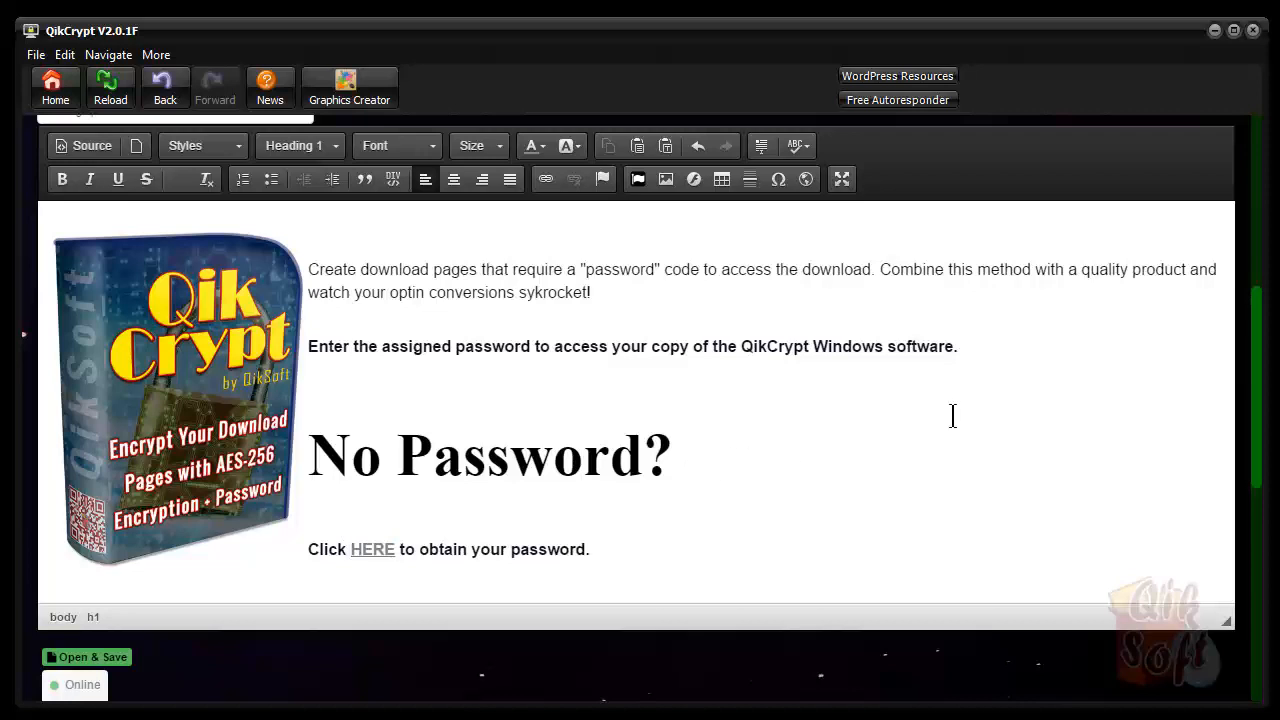
pyautogui.moveTo(1257, 371); pyautogui.dragTo(1242, 558)
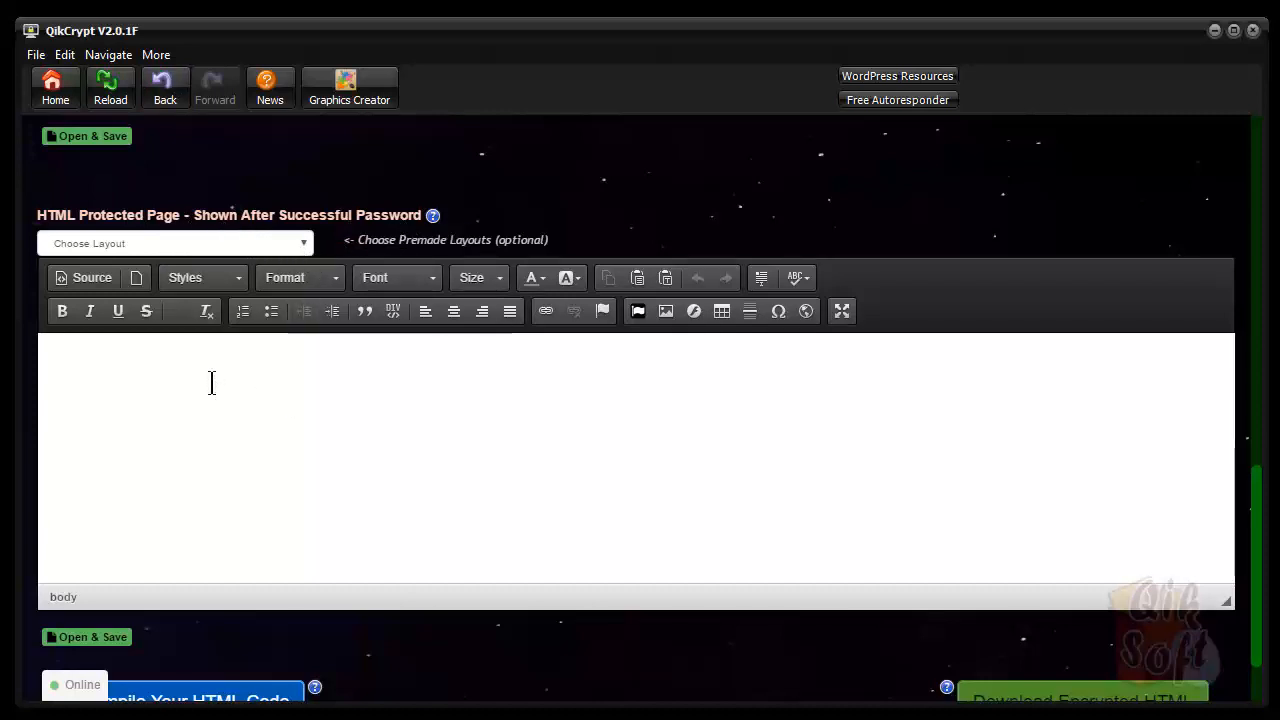
# Apply the 3 Col Video Responsive layout to the post-password page editor and scroll through it
pyautogui.click(305, 247)
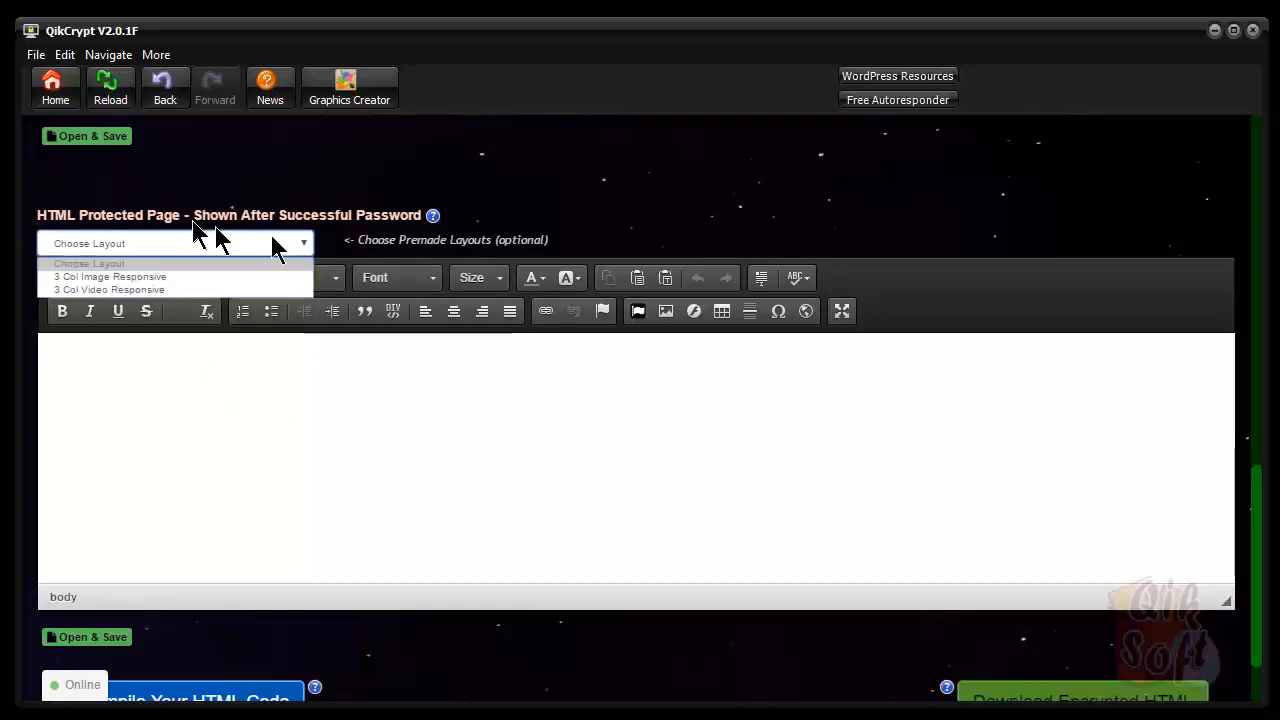
pyautogui.click(95, 290)
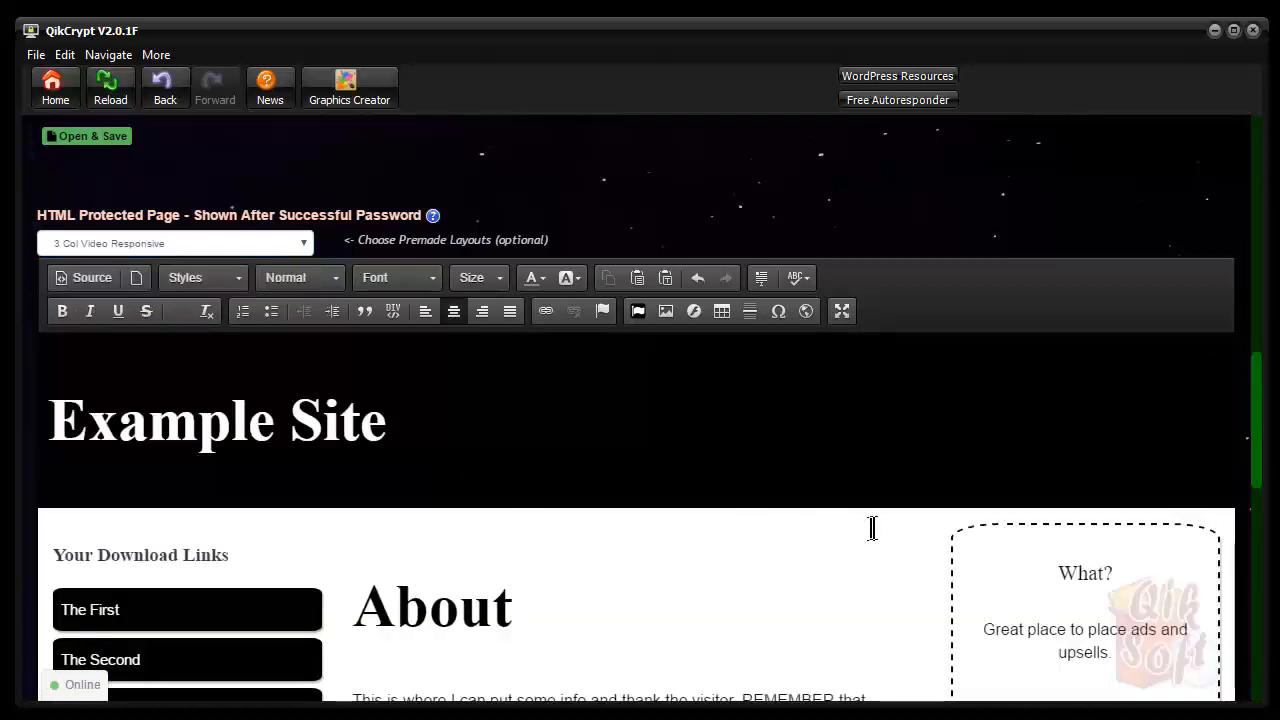
pyautogui.scroll(-7, 873, 525)
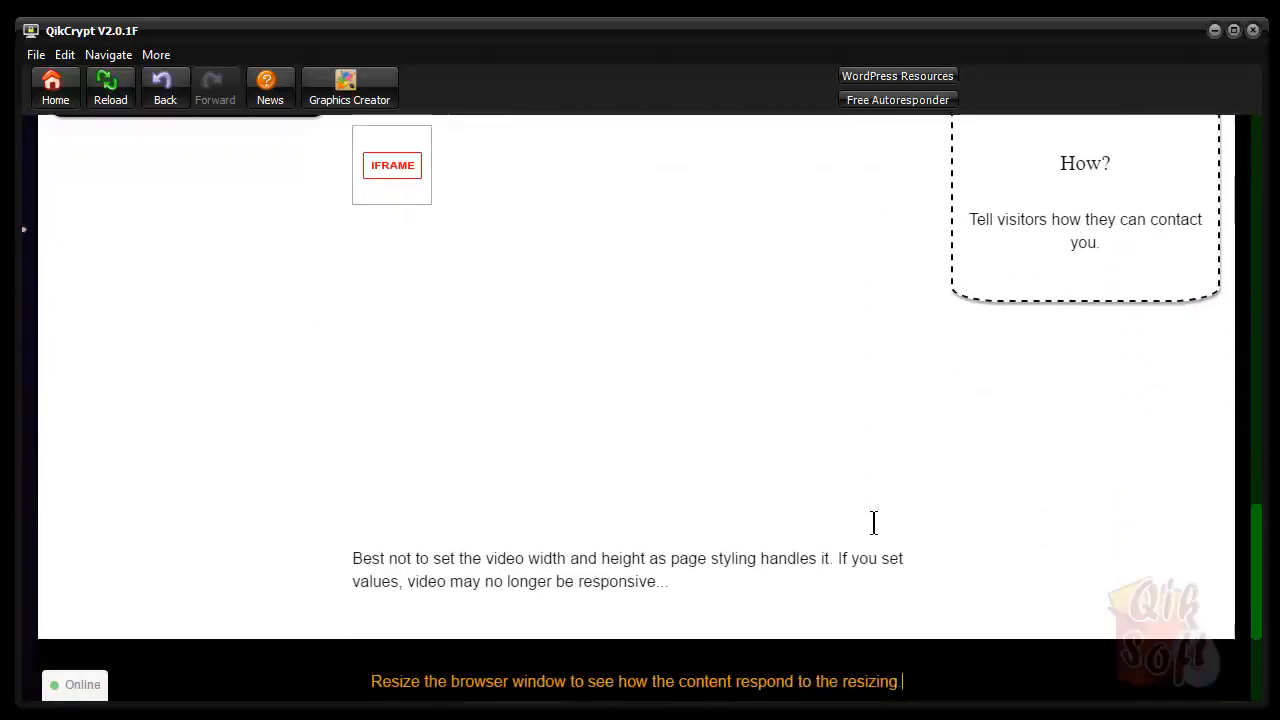
pyautogui.scroll(3, 873, 522)
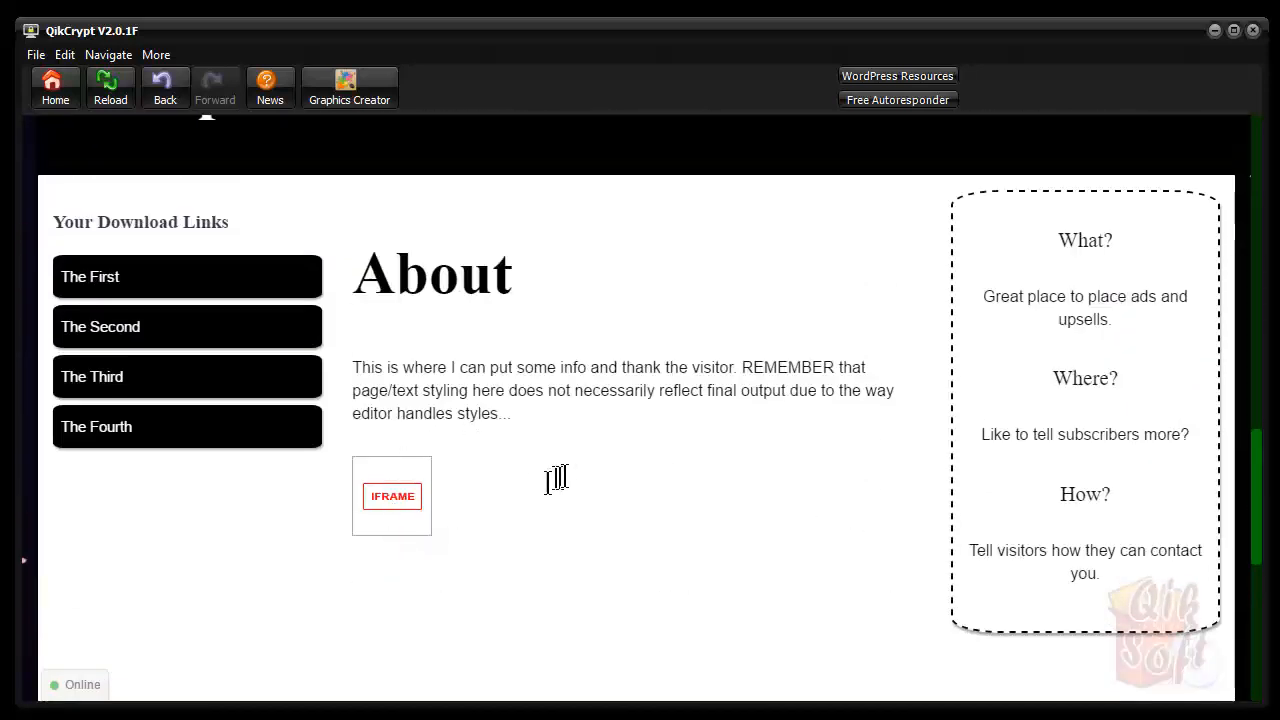
pyautogui.scroll(3, 560, 478)
pyautogui.scroll(5, 573, 478)
pyautogui.scroll(-5, 576, 484)
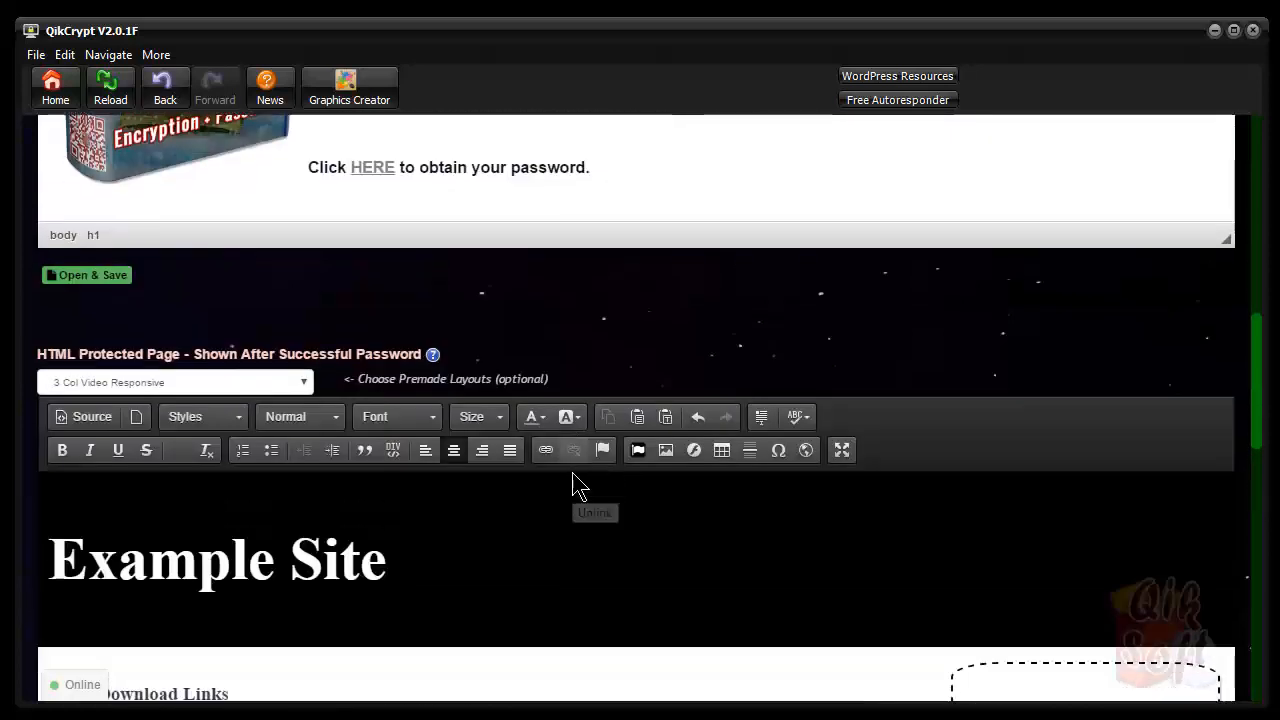
# Add 'My' to the start of the Example Site heading
pyautogui.click(291, 255)
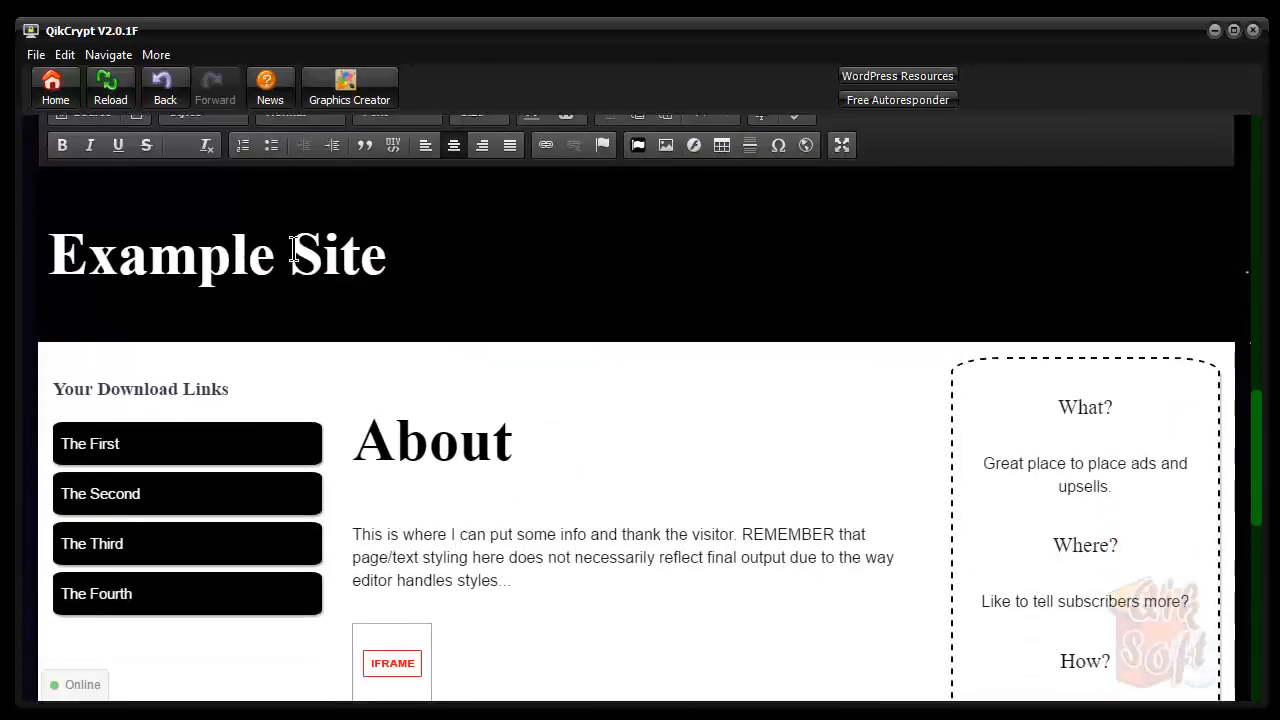
pyautogui.click(408, 256)
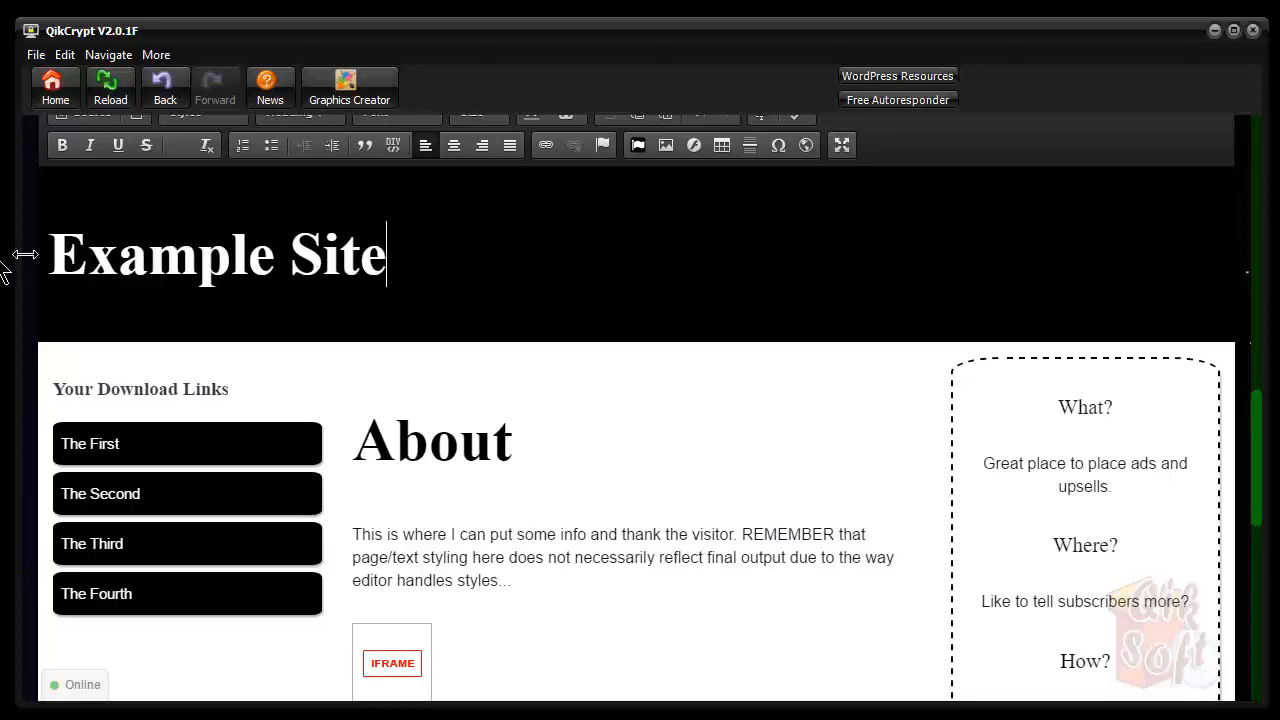
pyautogui.click(58, 252)
pyautogui.write('My')
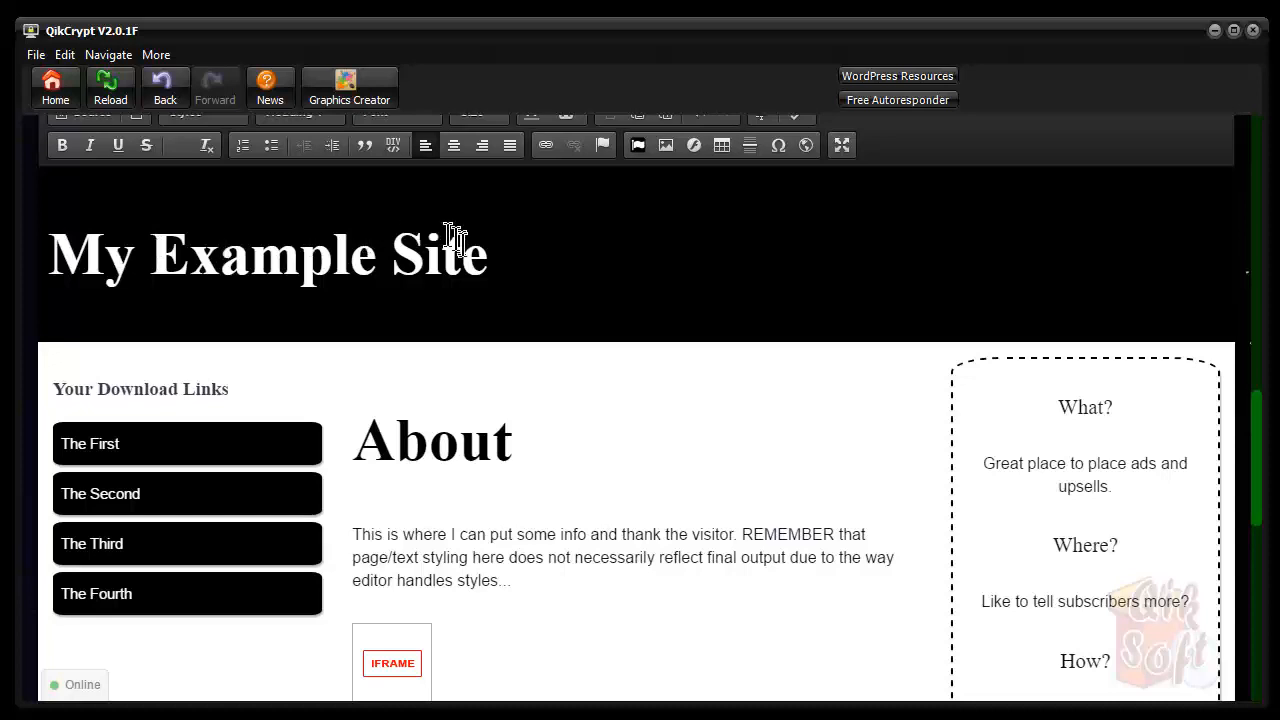
pyautogui.click(487, 252)
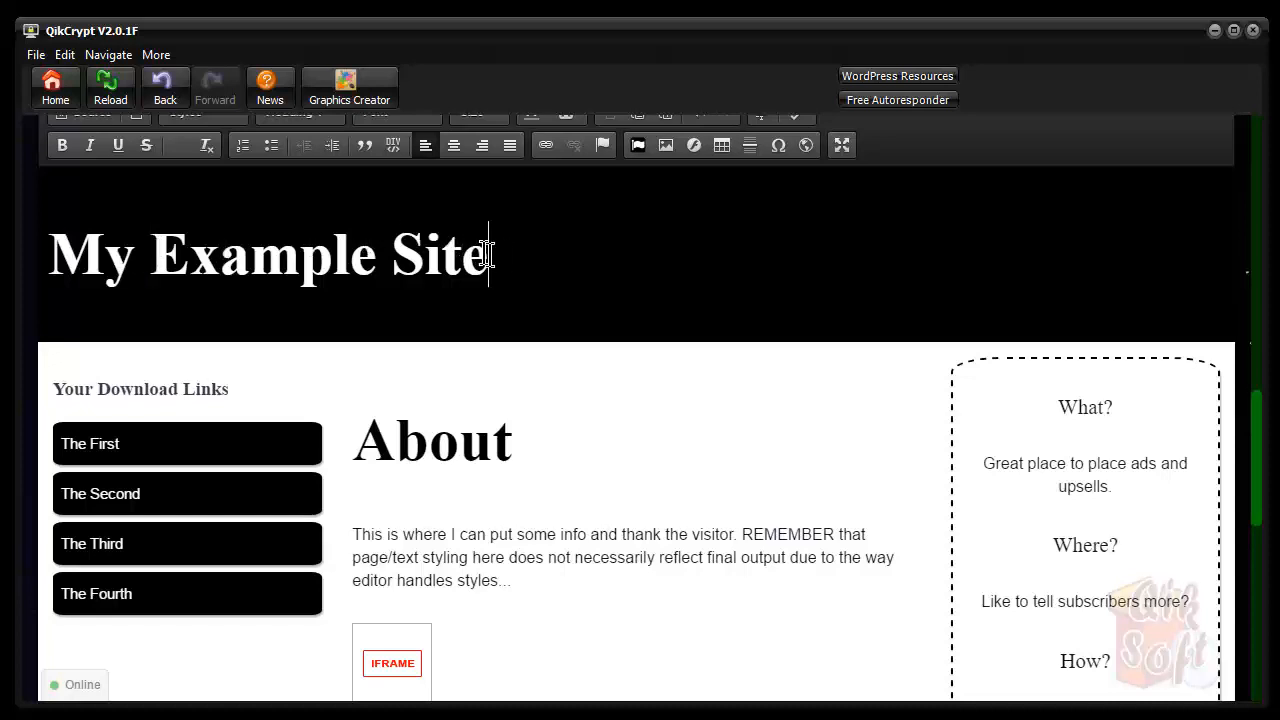
# Delete the fourth download link box so only The First, The Second and The Third remain
pyautogui.click(118, 446)
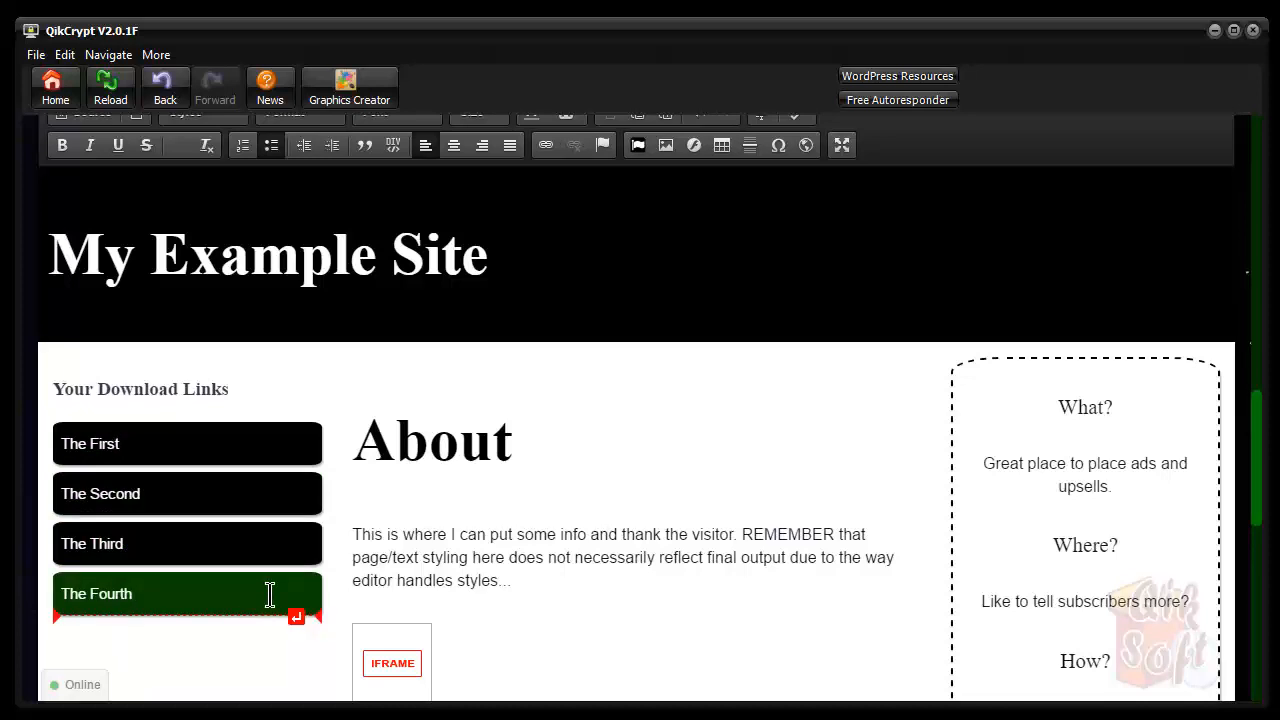
pyautogui.press('Return')
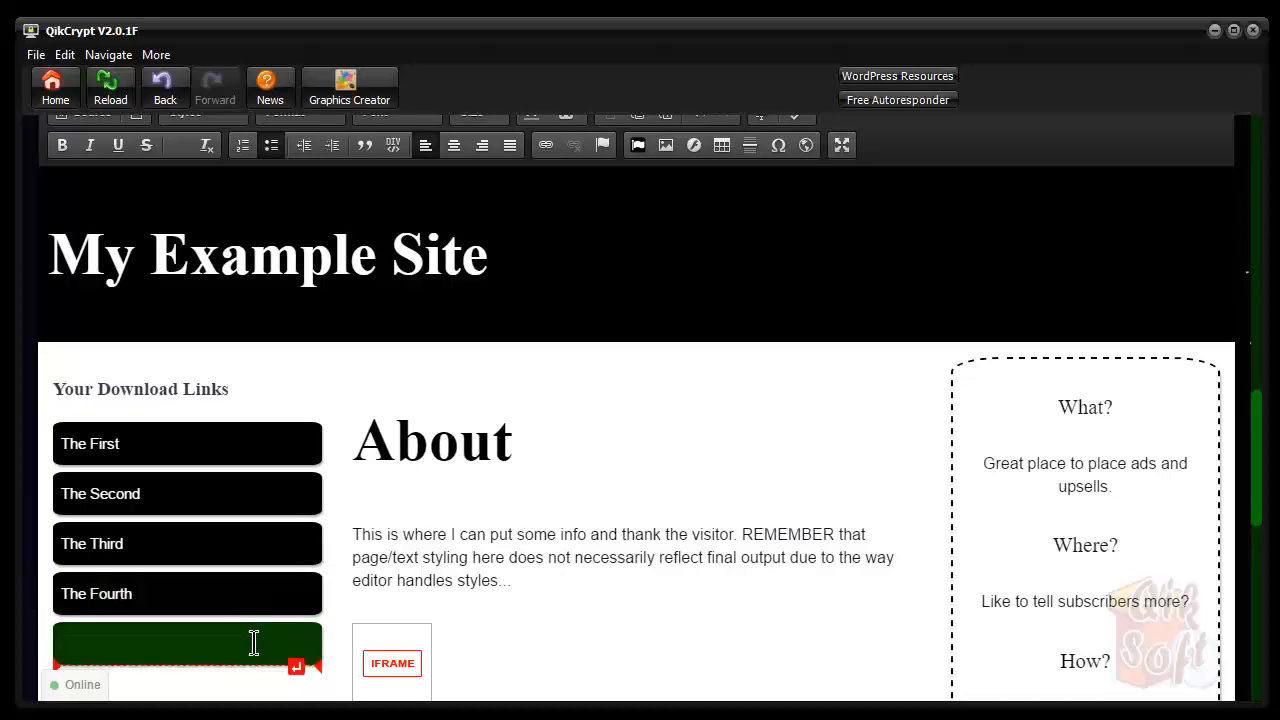
pyautogui.press('BackSpace')
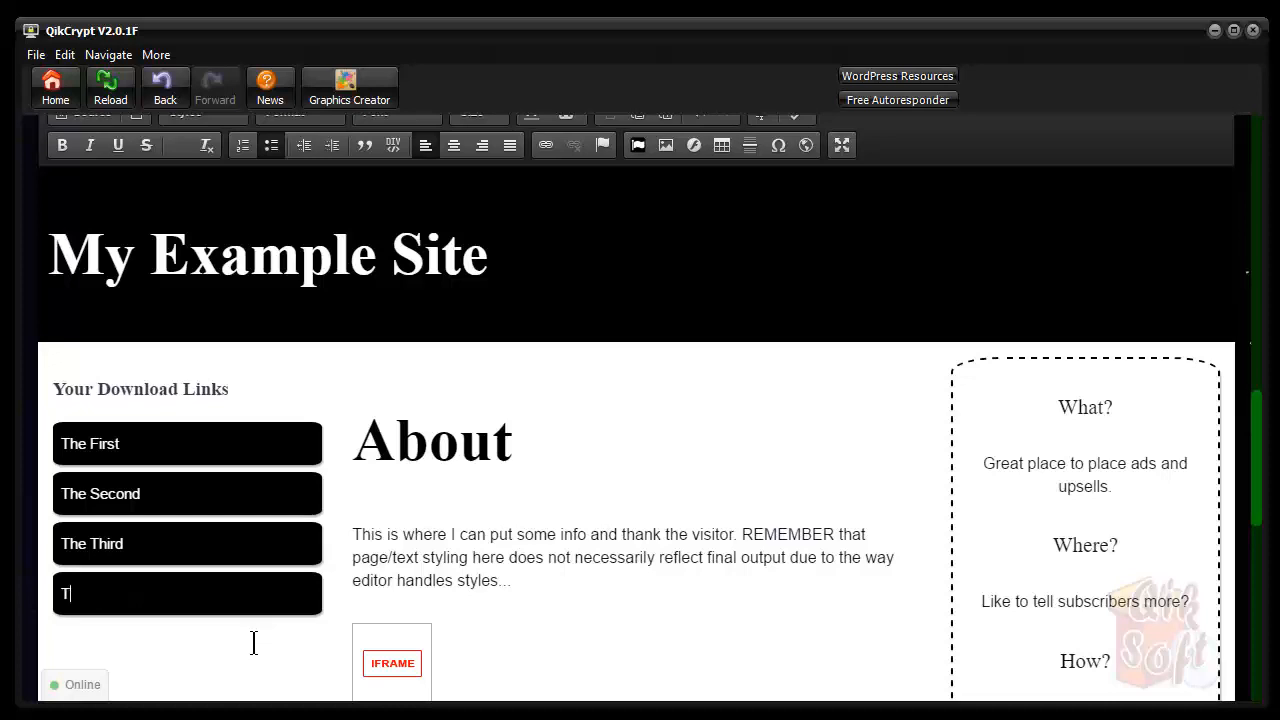
pyautogui.press('BackSpace')
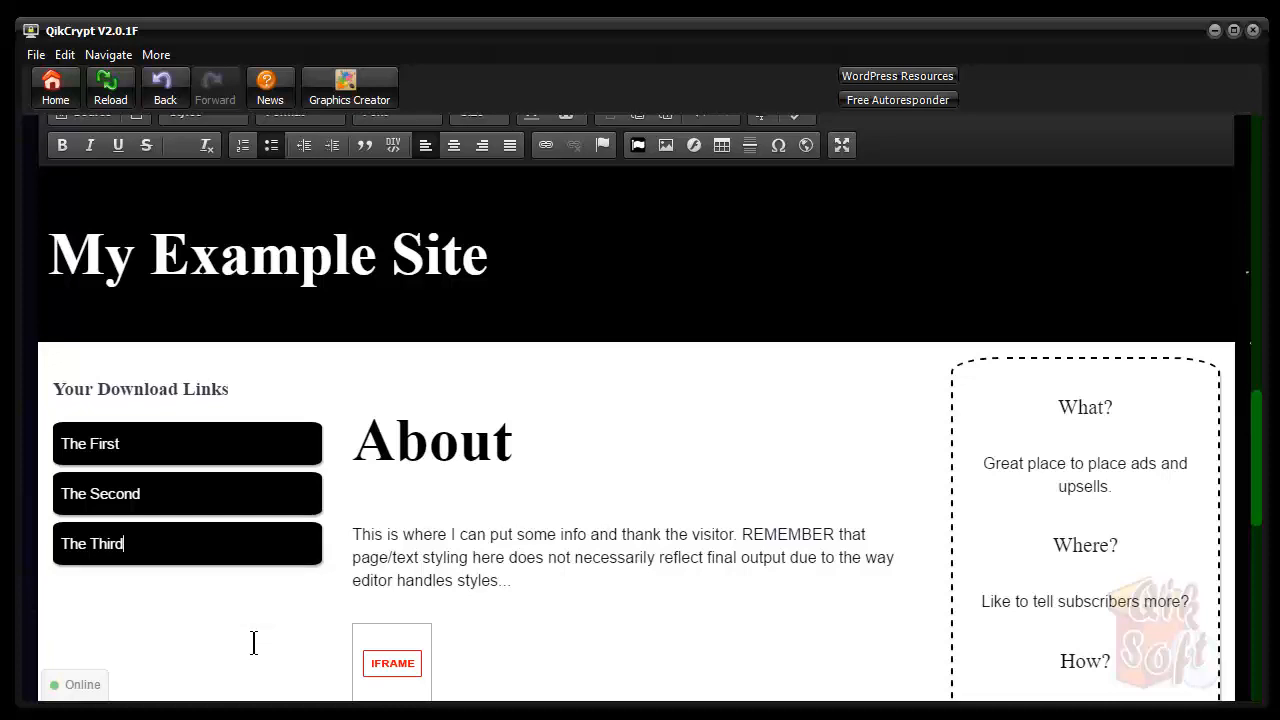
pyautogui.doubleClick(101, 445)
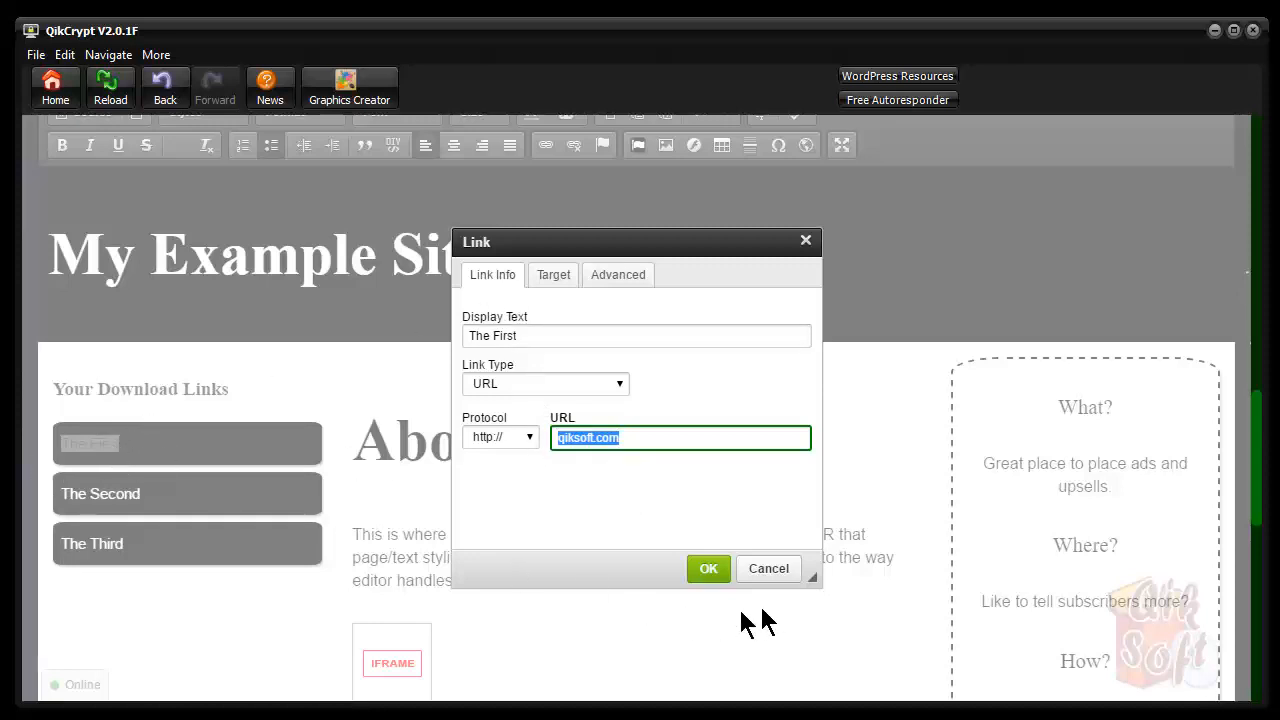
pyautogui.click(765, 568)
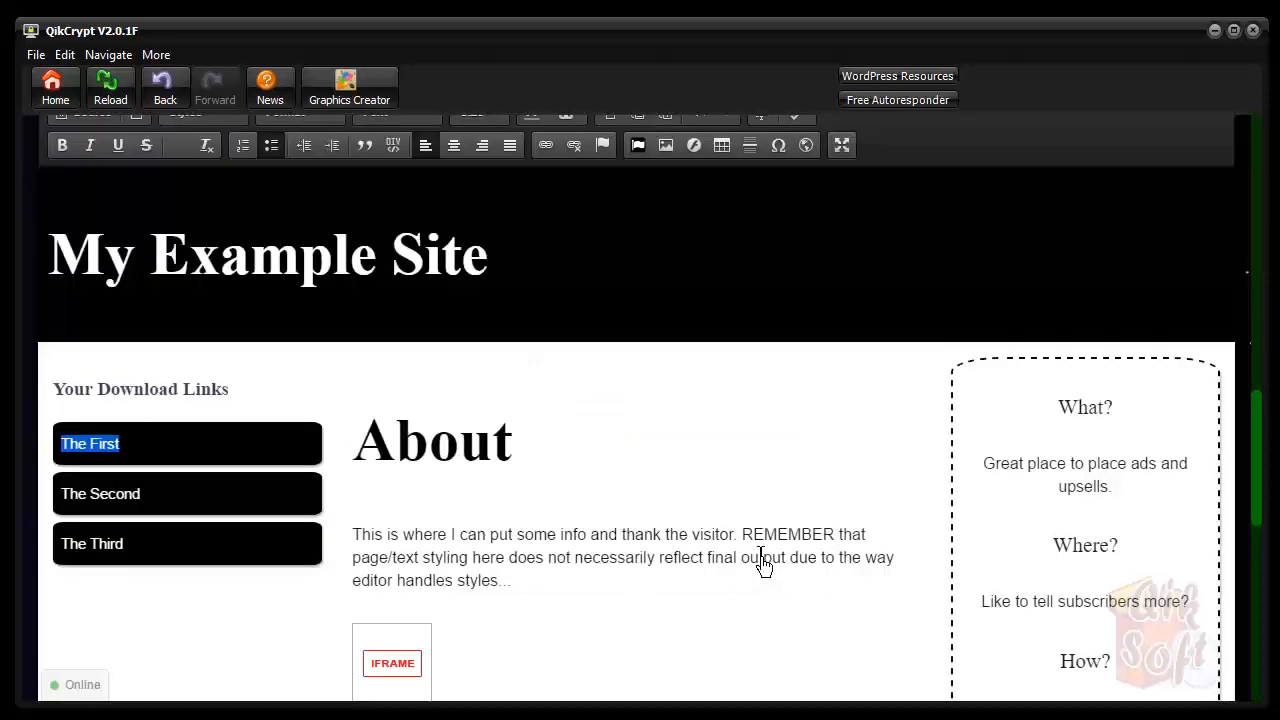
pyautogui.doubleClick(82, 447)
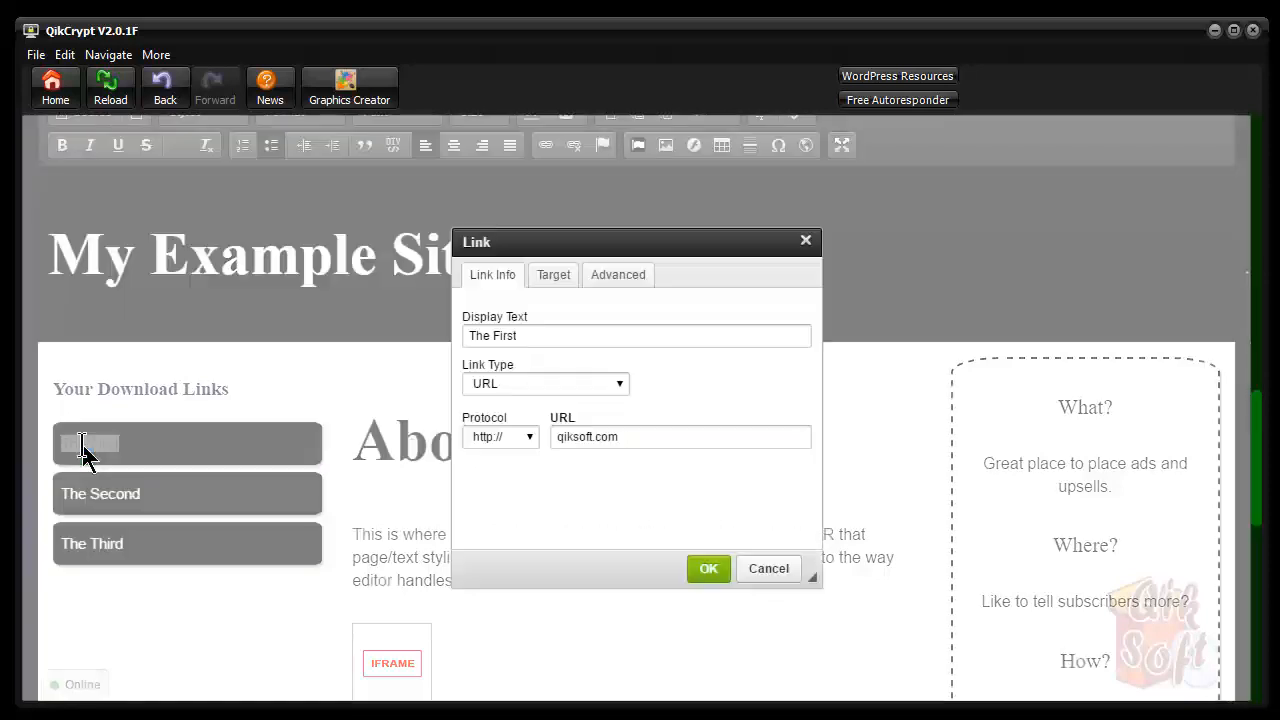
pyautogui.click(676, 441)
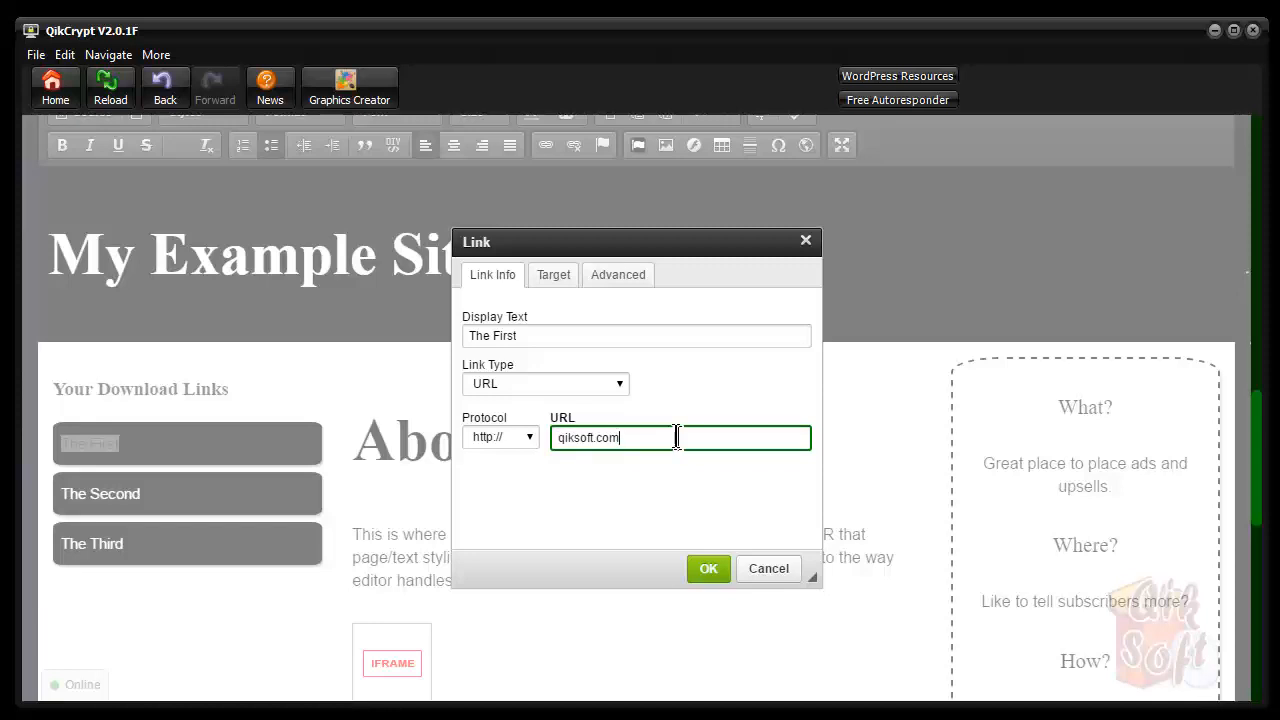
pyautogui.click(760, 570)
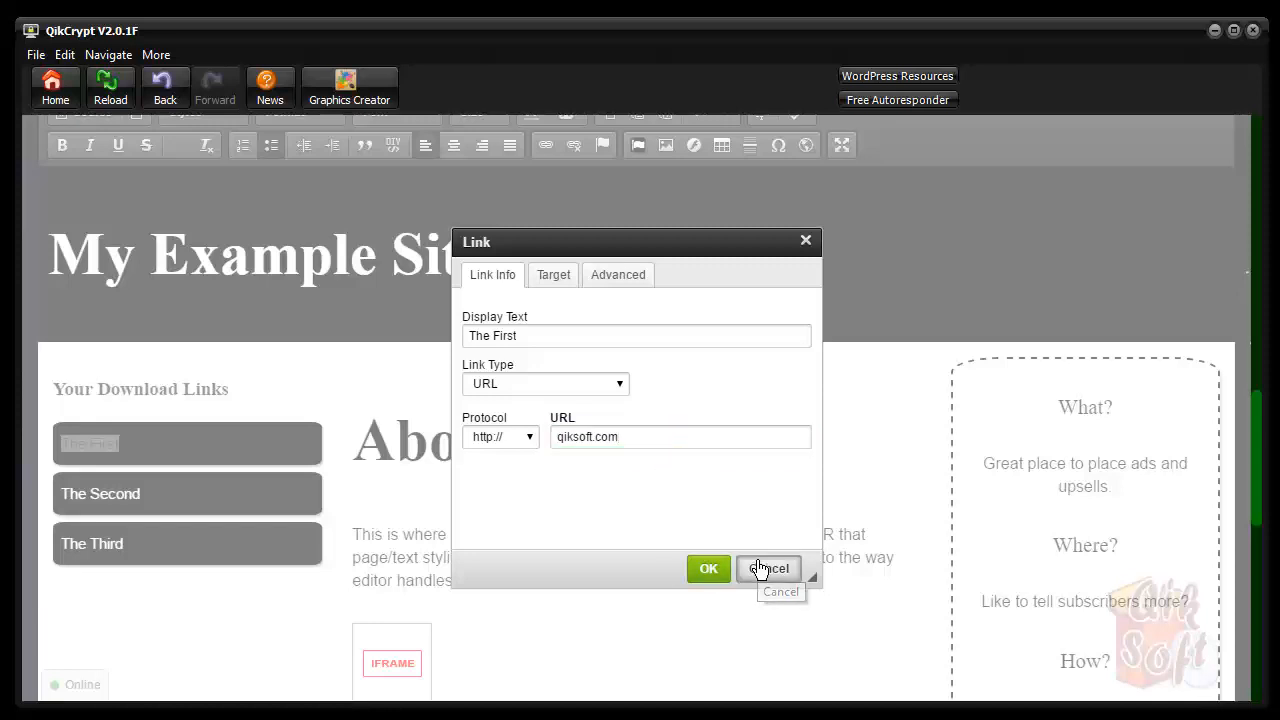
pyautogui.click(157, 494)
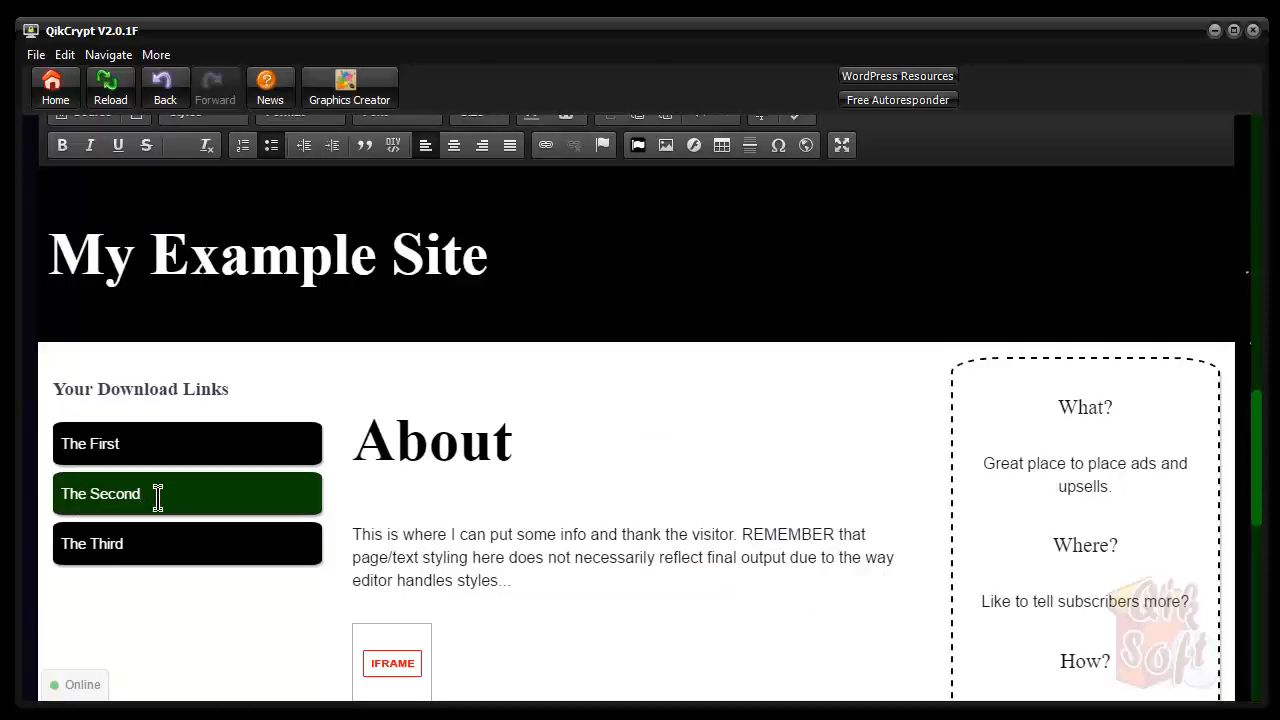
pyautogui.scroll(-3, 339, 502)
pyautogui.scroll(3, 339, 502)
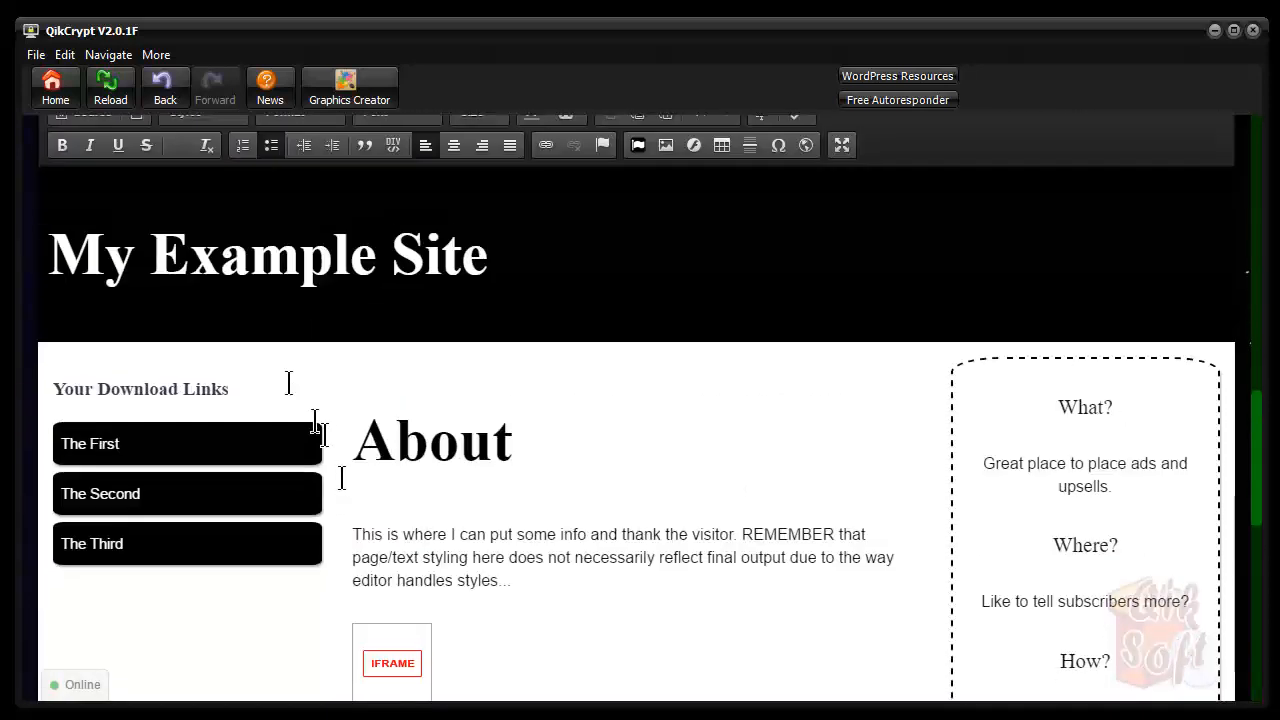
pyautogui.click(149, 449)
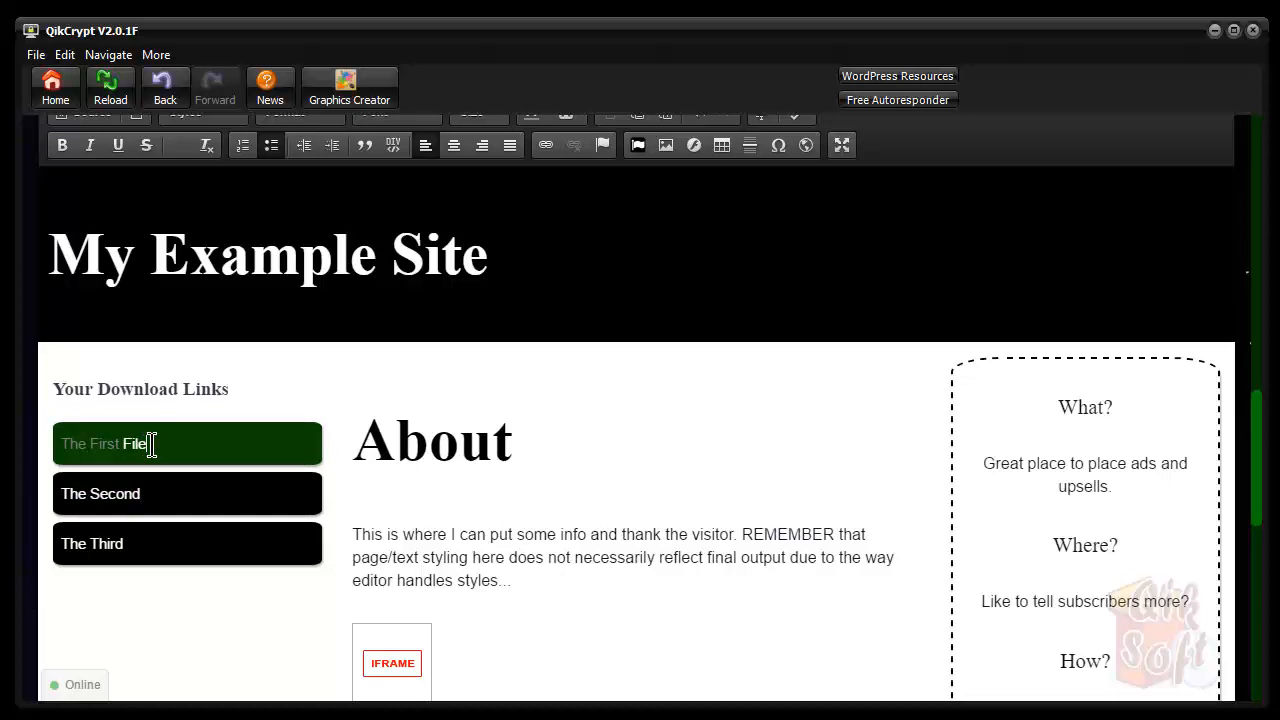
pyautogui.moveTo(151, 444); pyautogui.dragTo(61, 444)
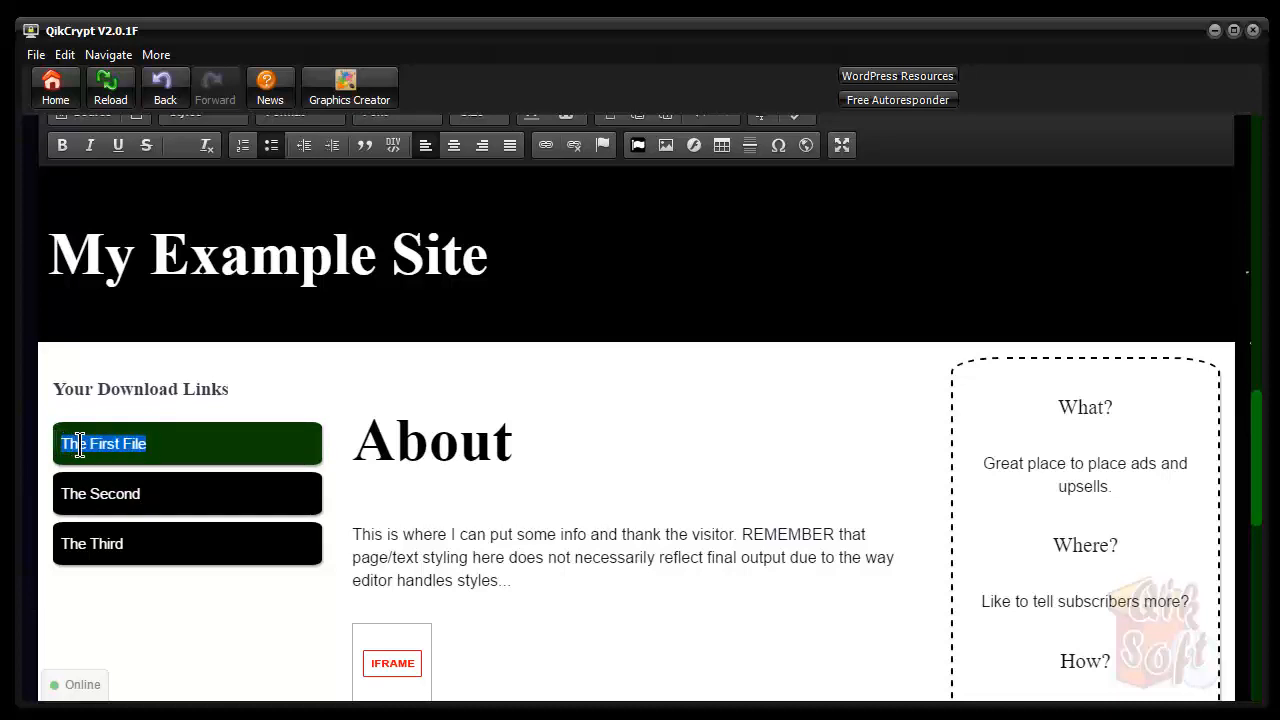
pyautogui.doubleClick(80, 444)
pyautogui.click(169, 449)
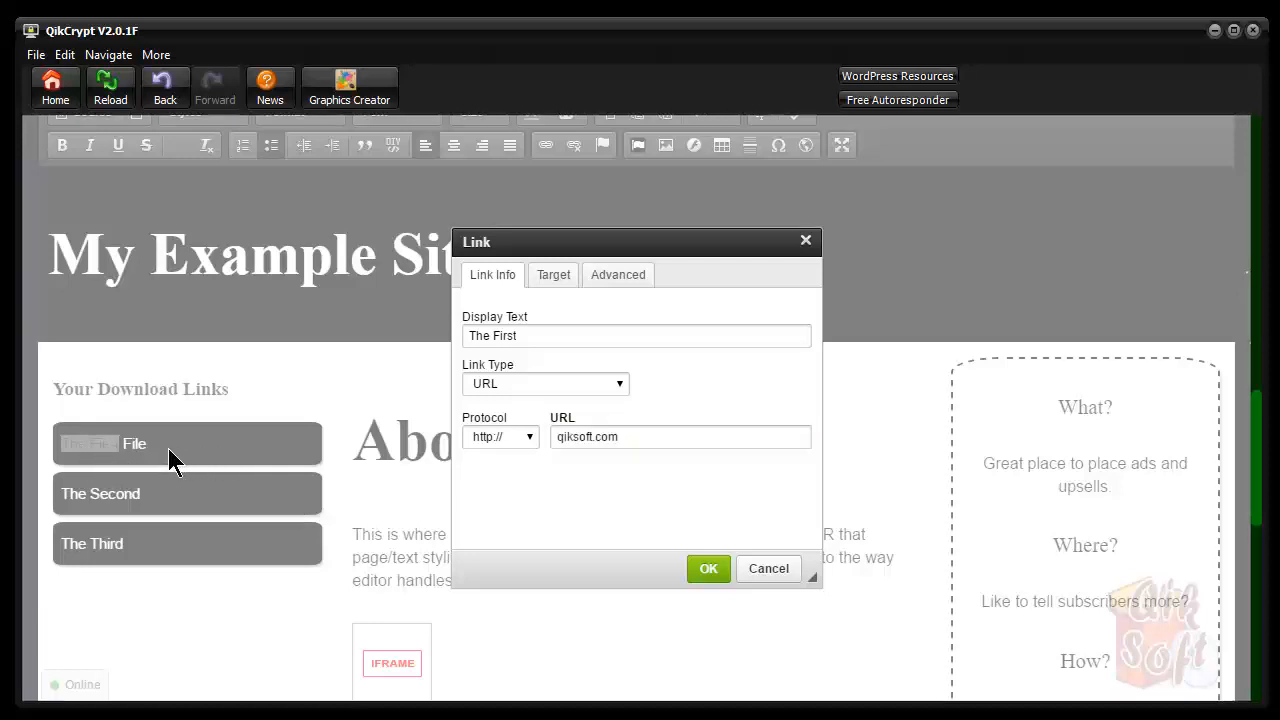
pyautogui.click(768, 568)
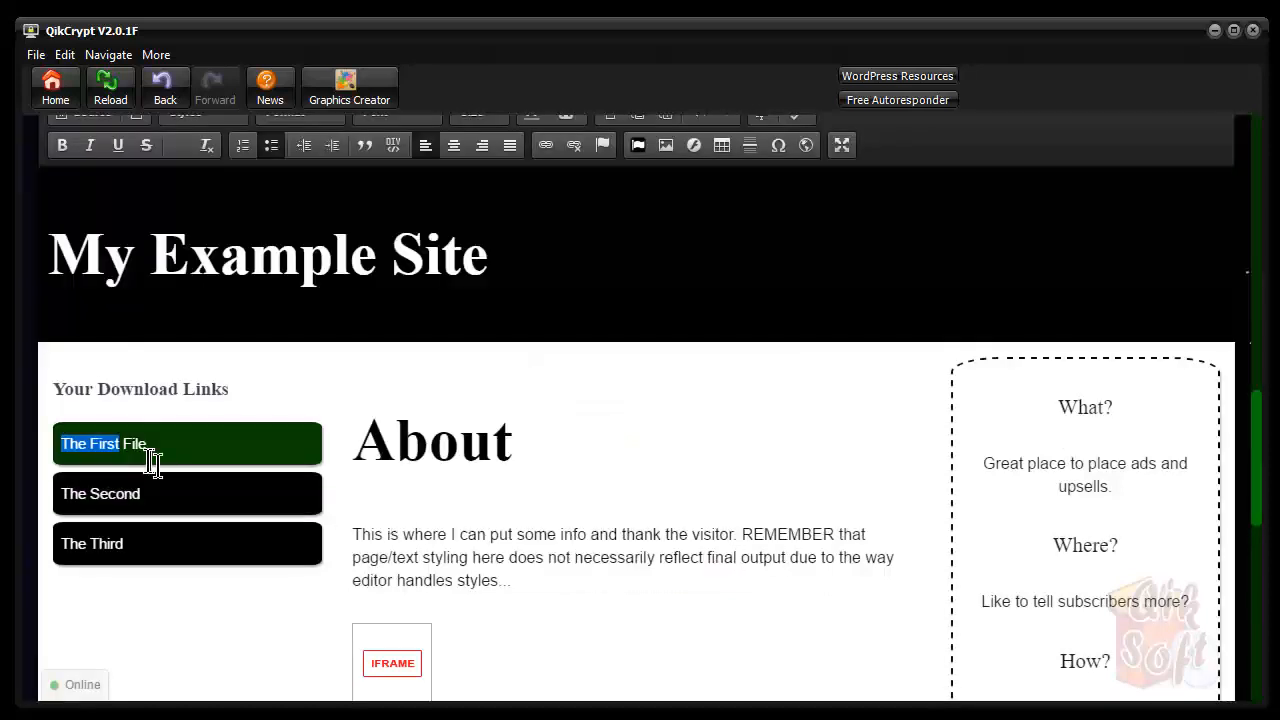
pyautogui.click(152, 456)
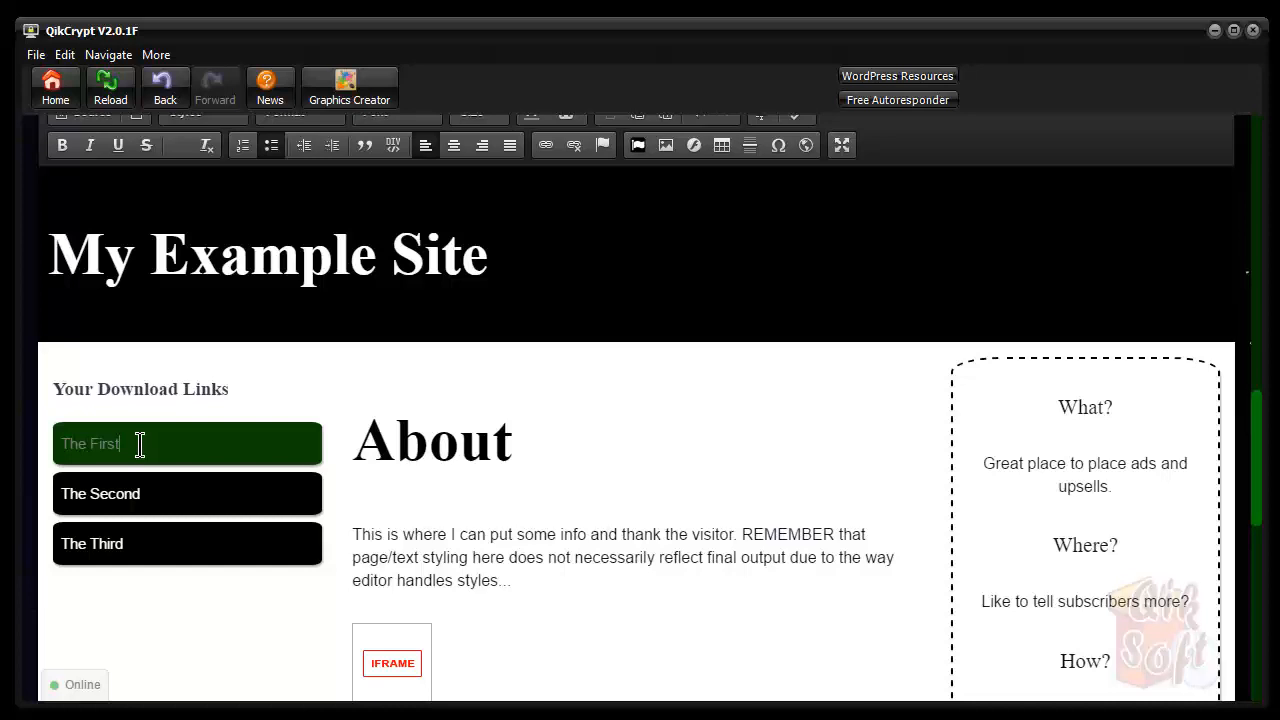
pyautogui.click(505, 452)
pyautogui.scroll(-1, 476, 444)
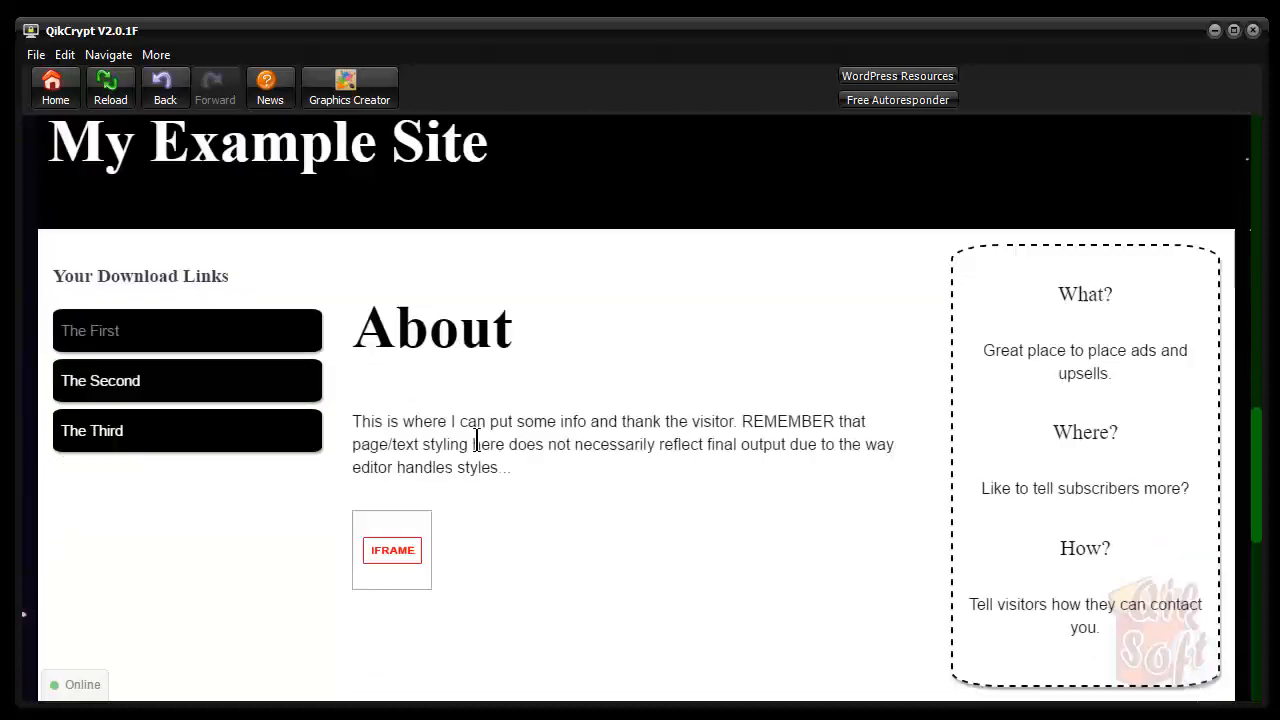
pyautogui.scroll(-2, 476, 444)
pyautogui.click(574, 218)
pyautogui.scroll(3, 777, 291)
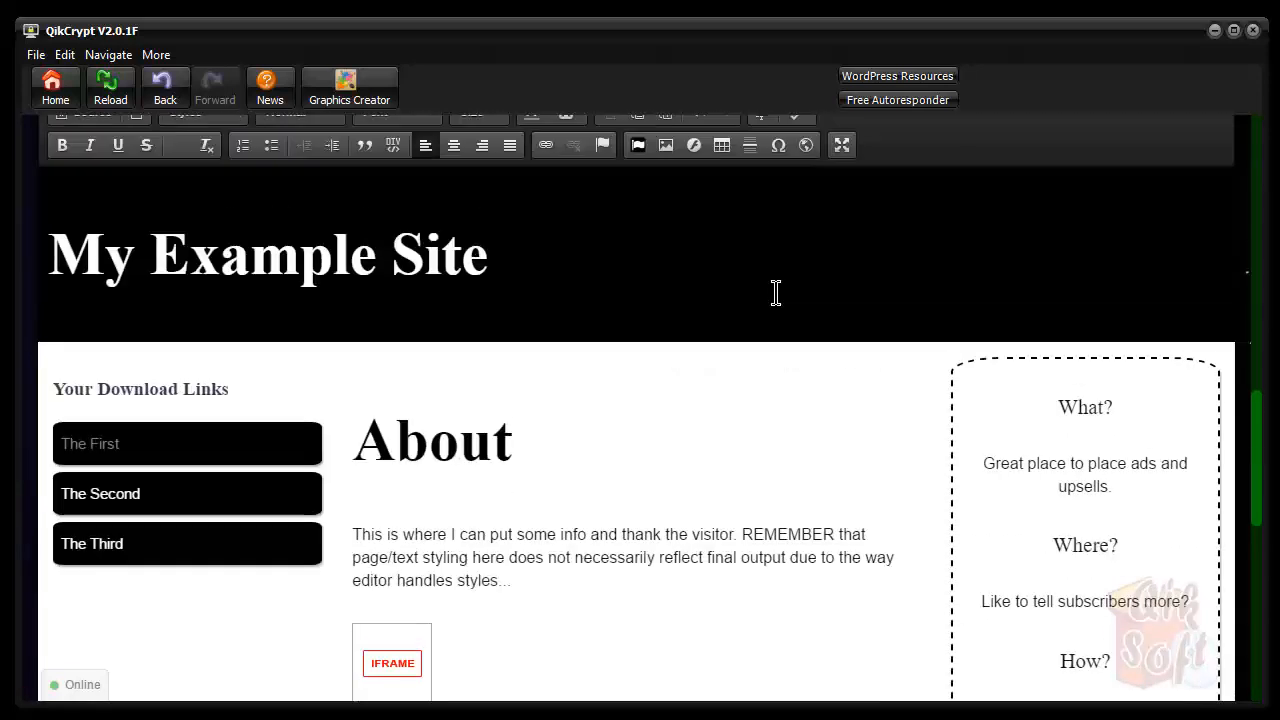
pyautogui.scroll(-3, 1000, 310)
pyautogui.scroll(2, 1112, 265)
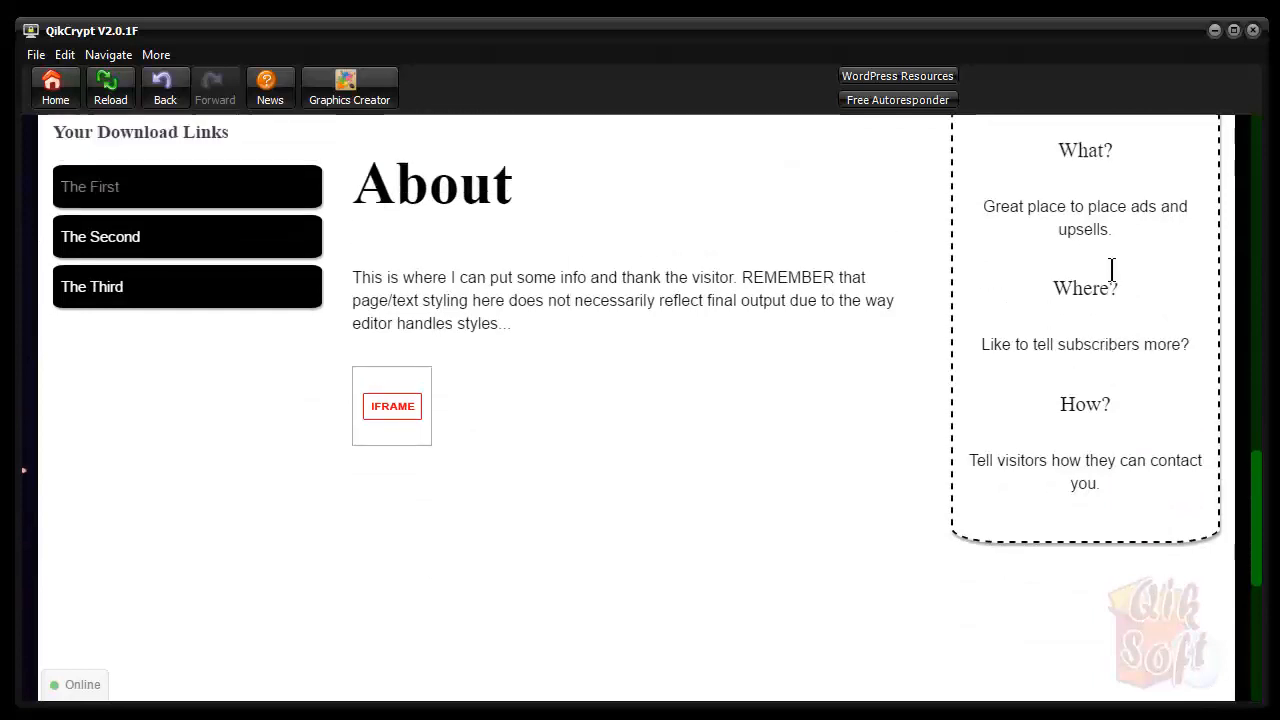
pyautogui.click(1127, 323)
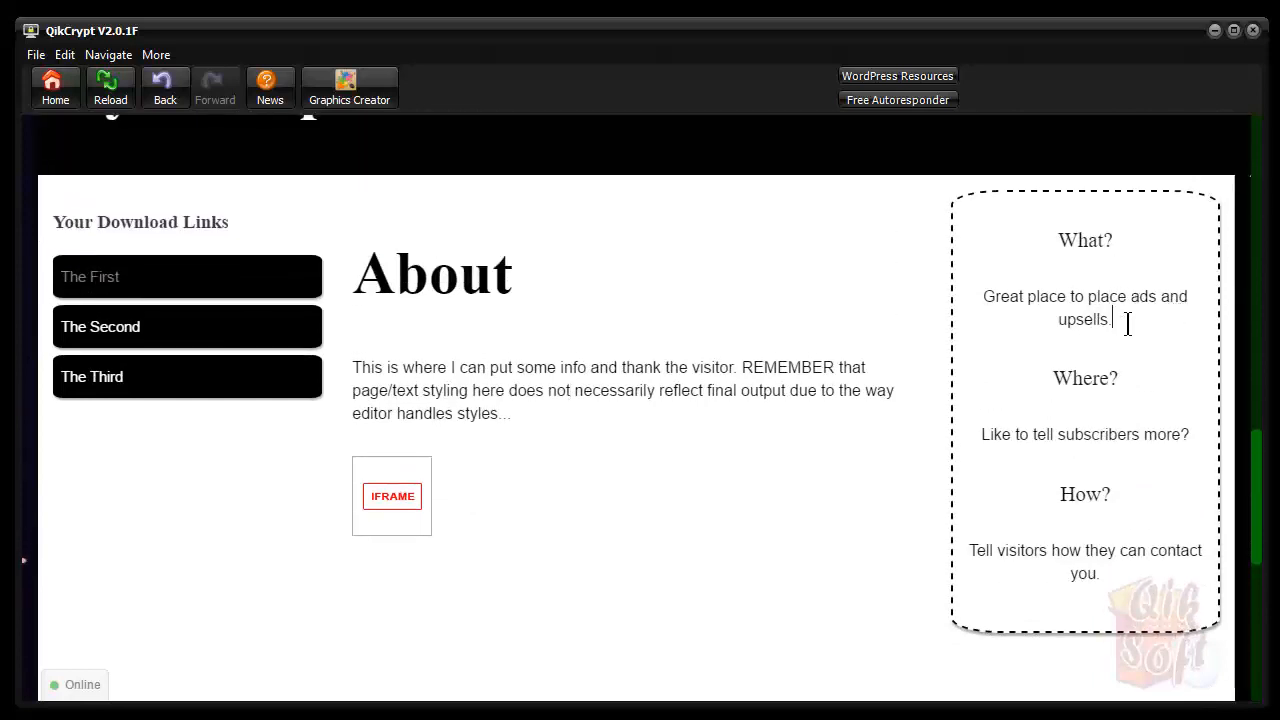
pyautogui.scroll(-2, 1127, 323)
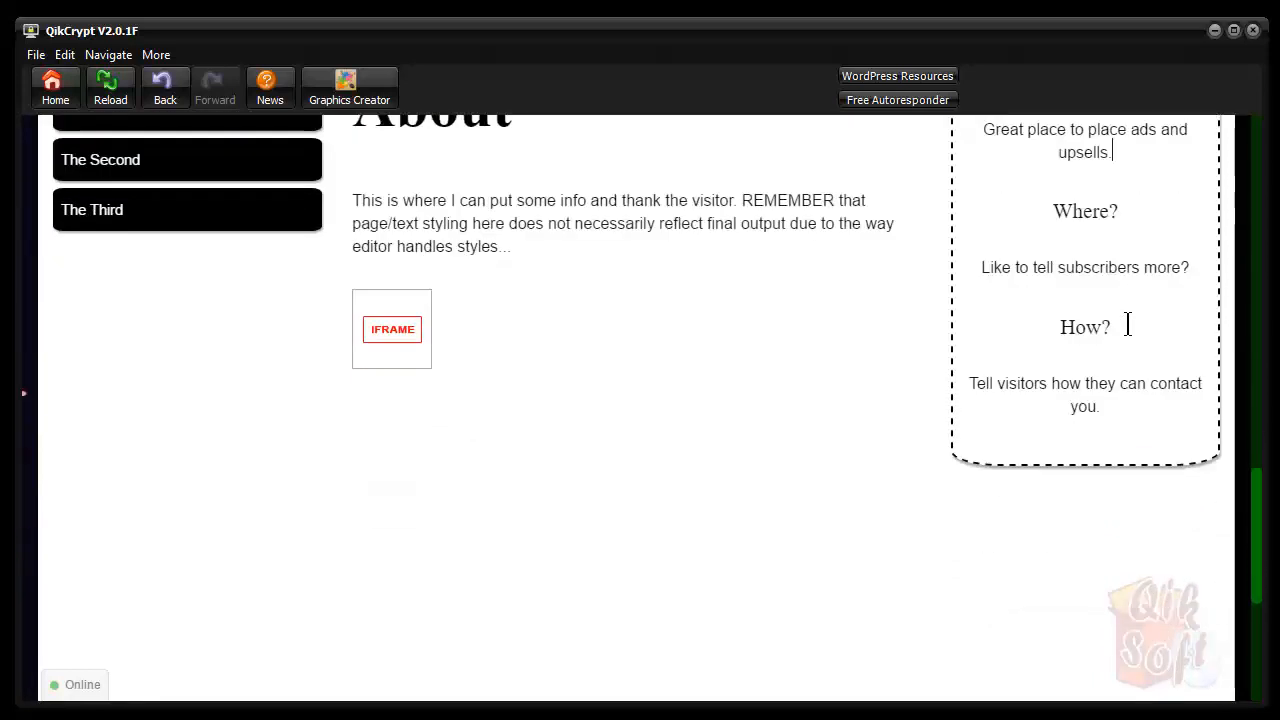
pyautogui.scroll(-2, 1127, 323)
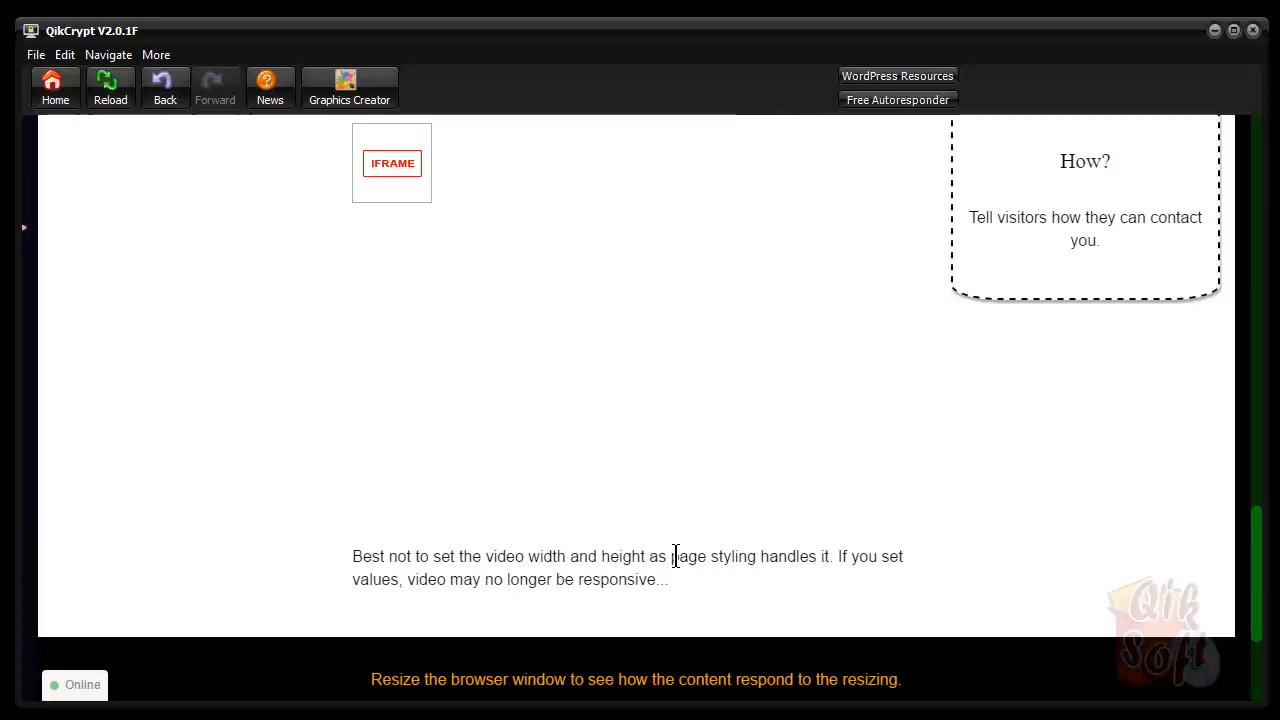
pyautogui.scroll(3, 677, 556)
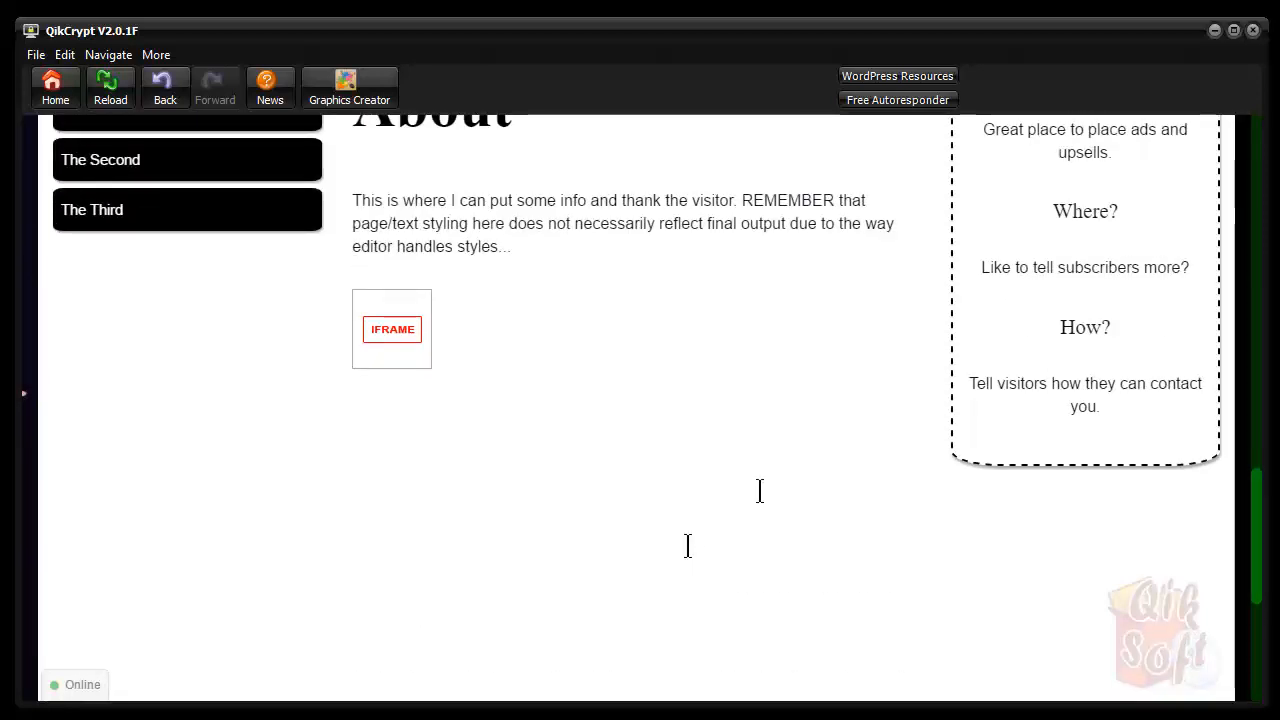
pyautogui.doubleClick(395, 326)
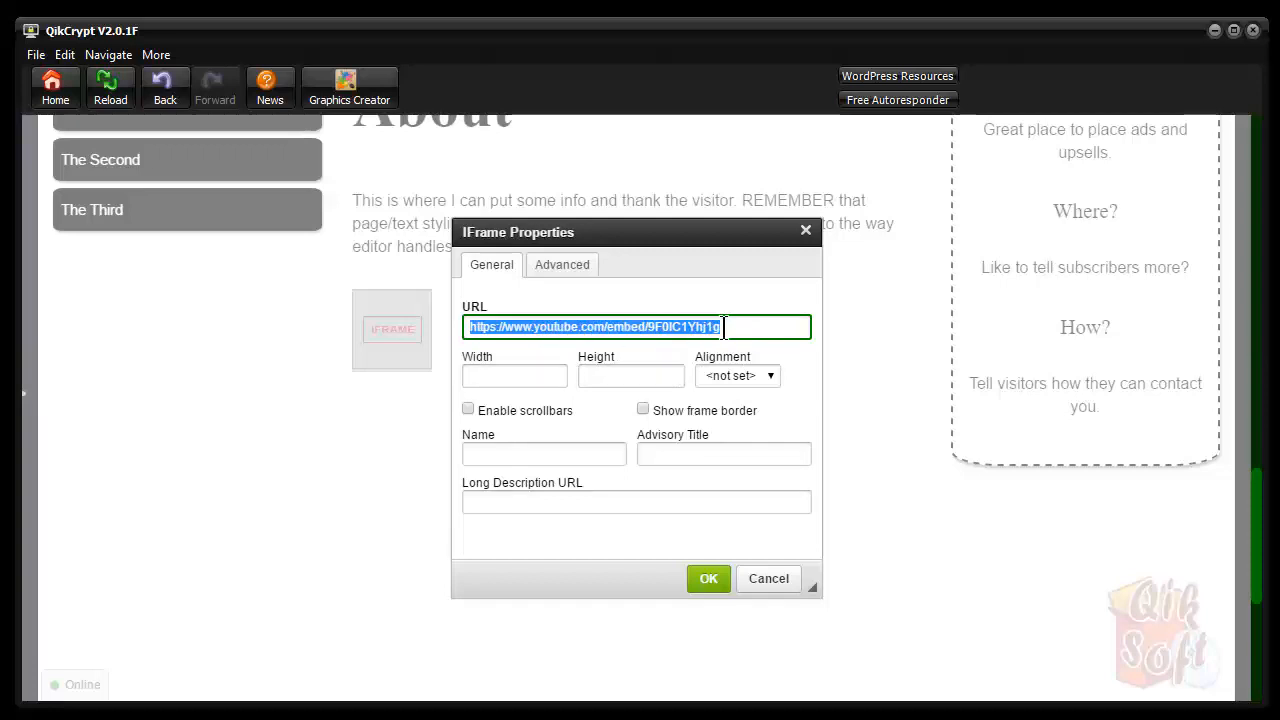
pyautogui.click(765, 328)
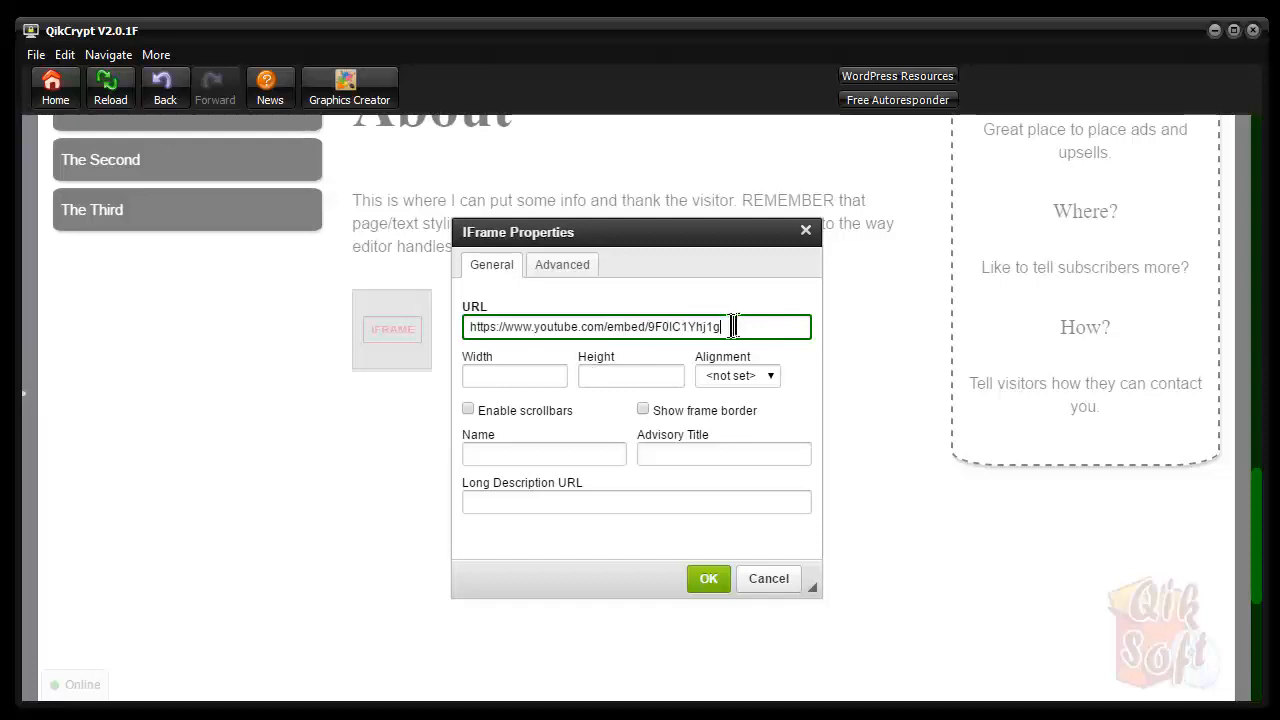
pyautogui.moveTo(731, 327); pyautogui.dragTo(648, 327)
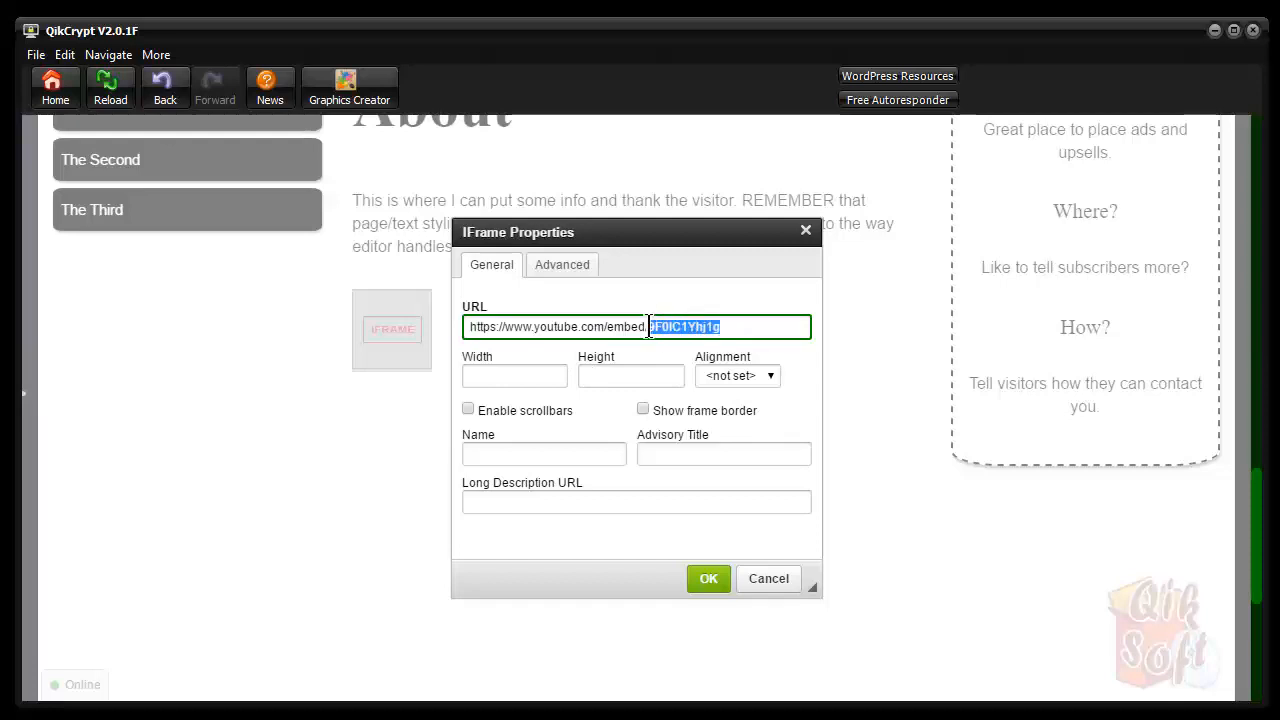
pyautogui.click(722, 327)
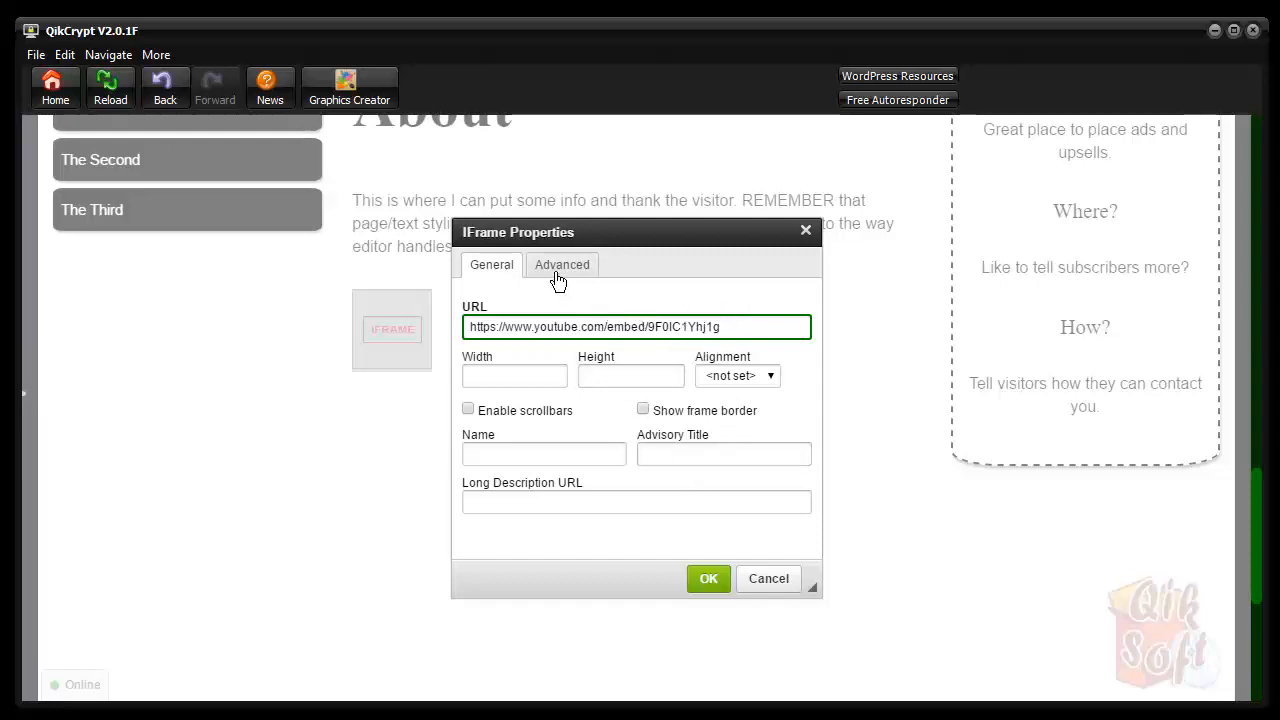
pyautogui.click(766, 579)
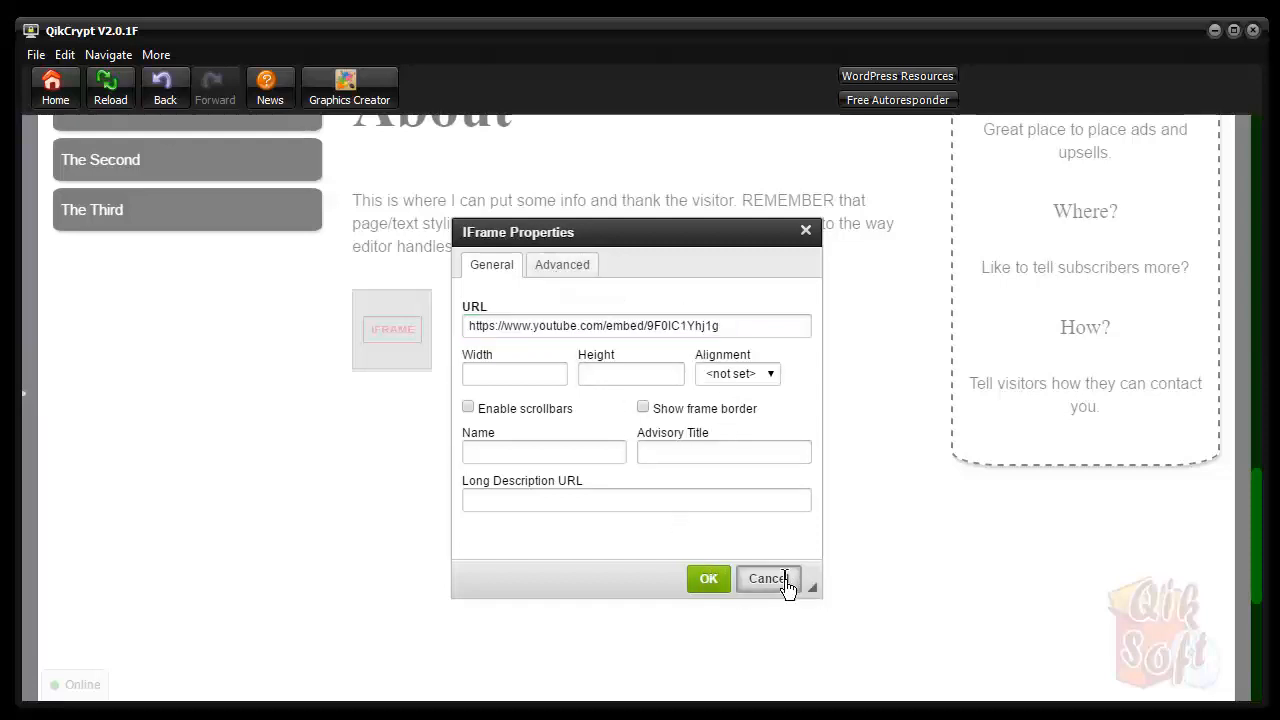
# Scroll to the bottom, compile the HTML code, and download the encrypted HTML page
pyautogui.scroll(-3, 783, 580)
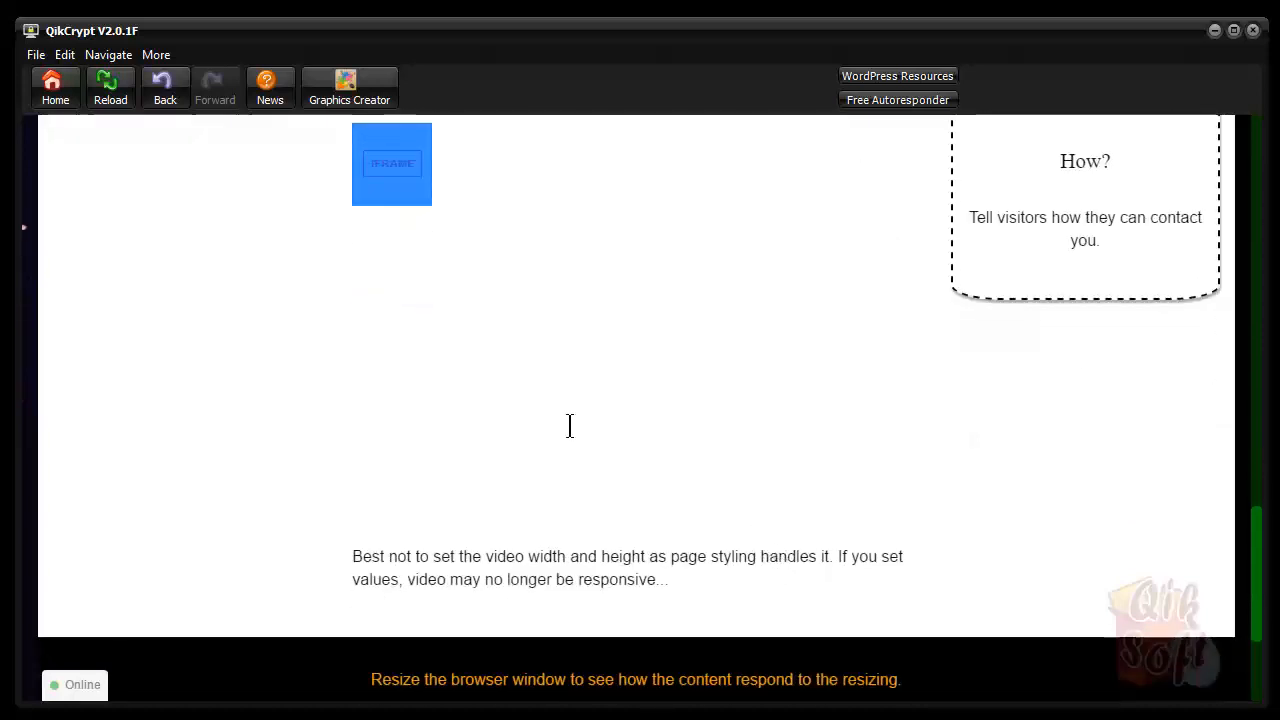
pyautogui.scroll(-4, 569, 426)
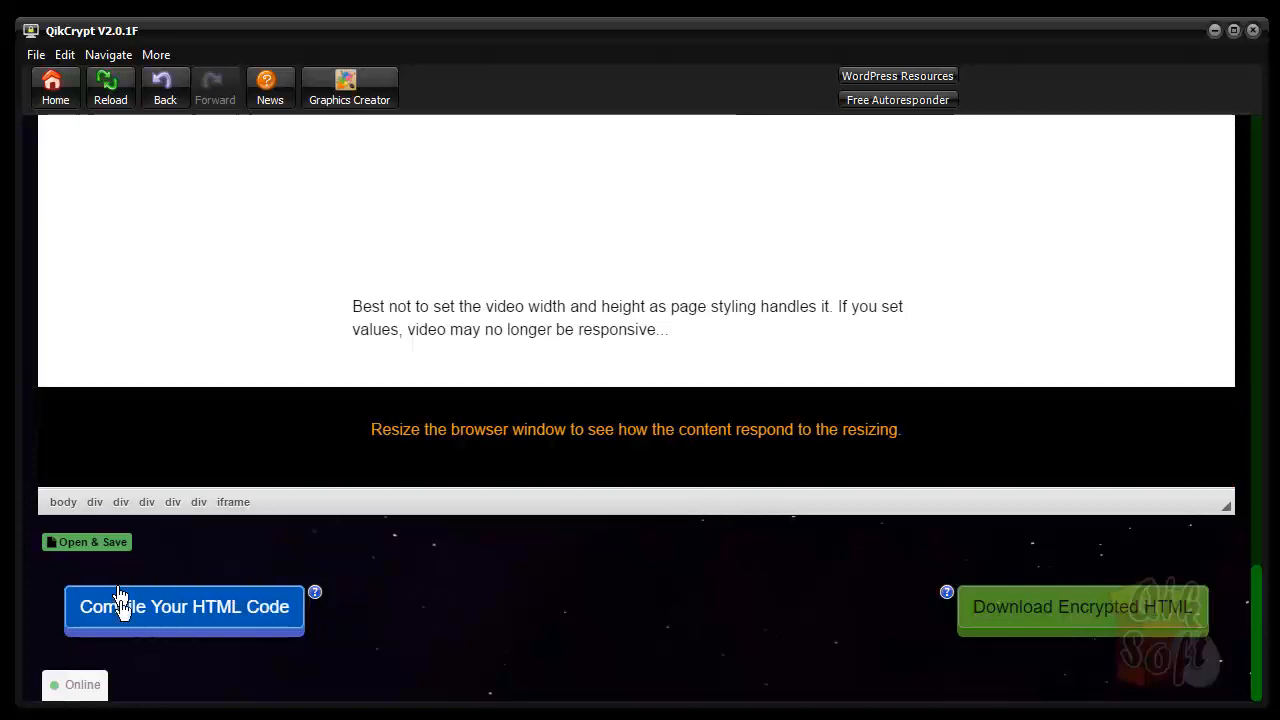
pyautogui.click(215, 620)
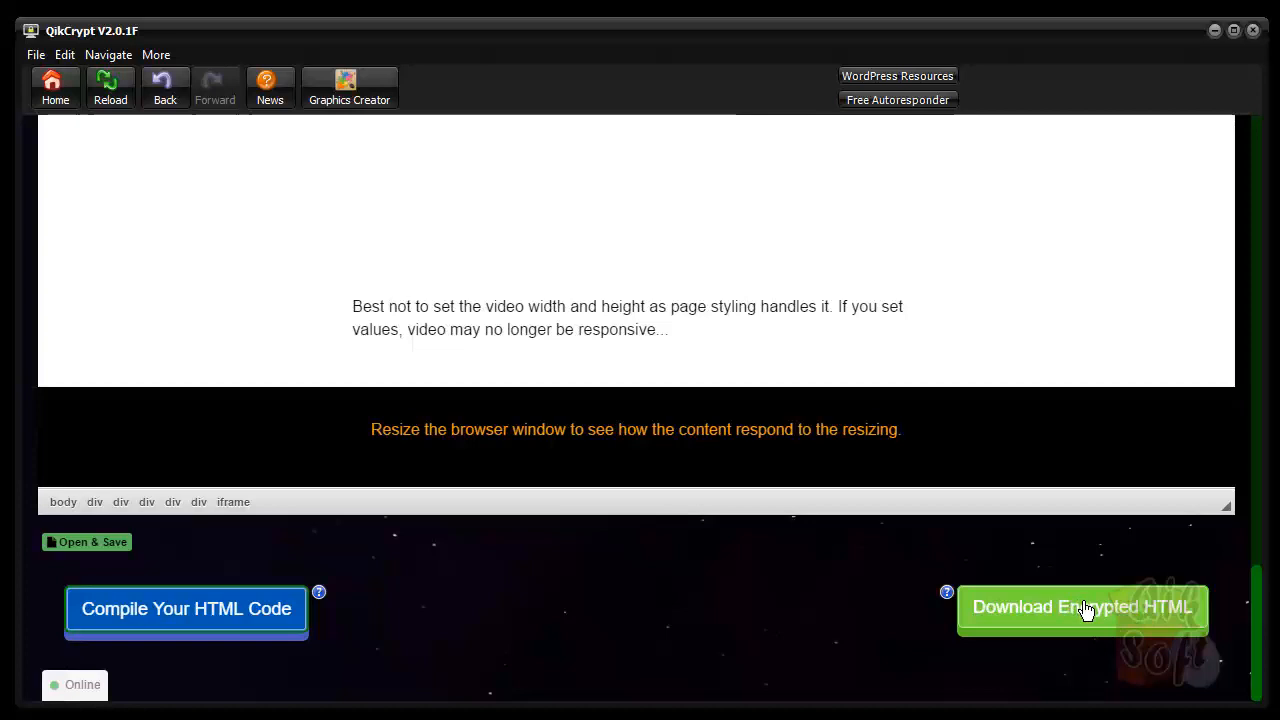
pyautogui.click(1086, 609)
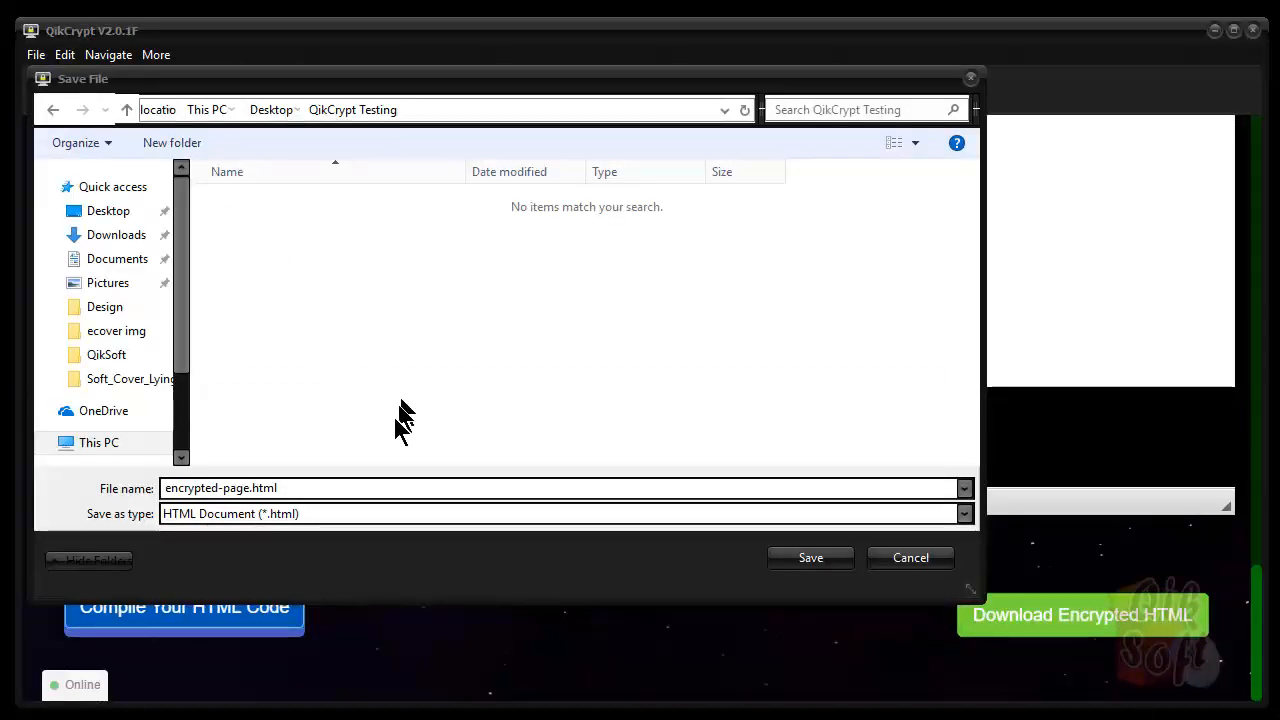
# Save the encrypted page as encrypted-page.html in Desktop > QikCrypt Testing
pyautogui.click(243, 488)
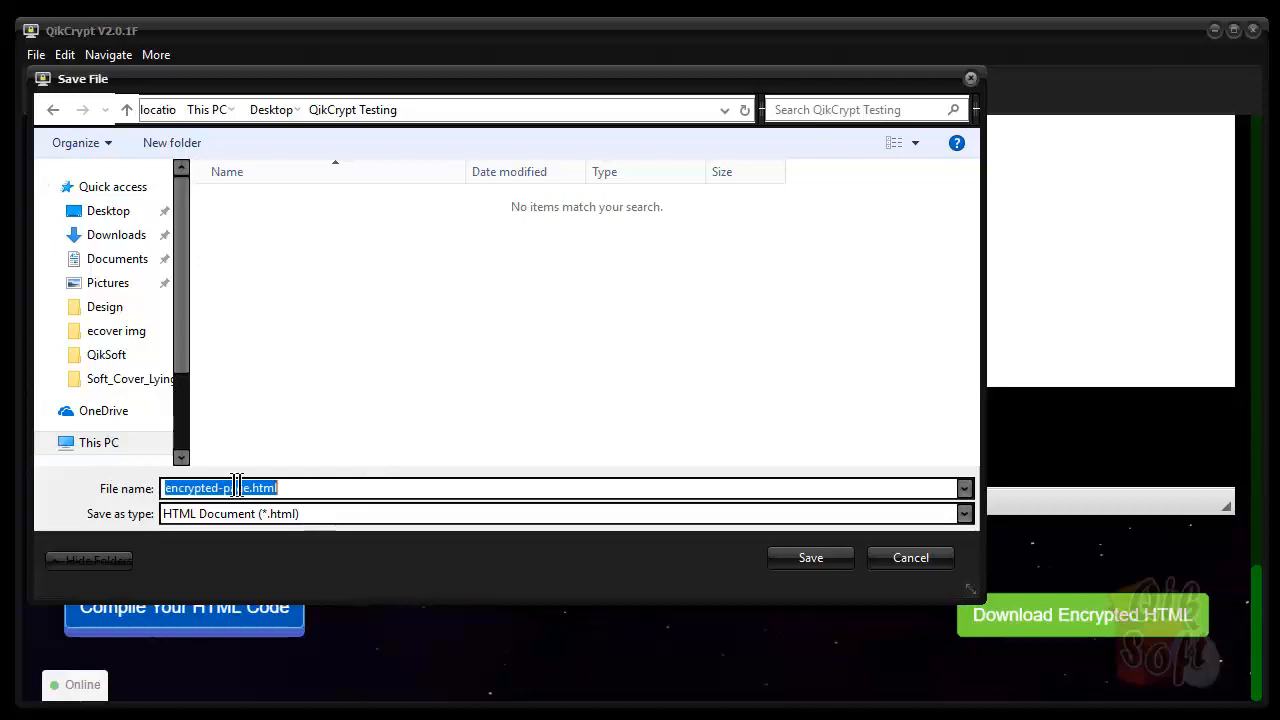
pyautogui.click(250, 488)
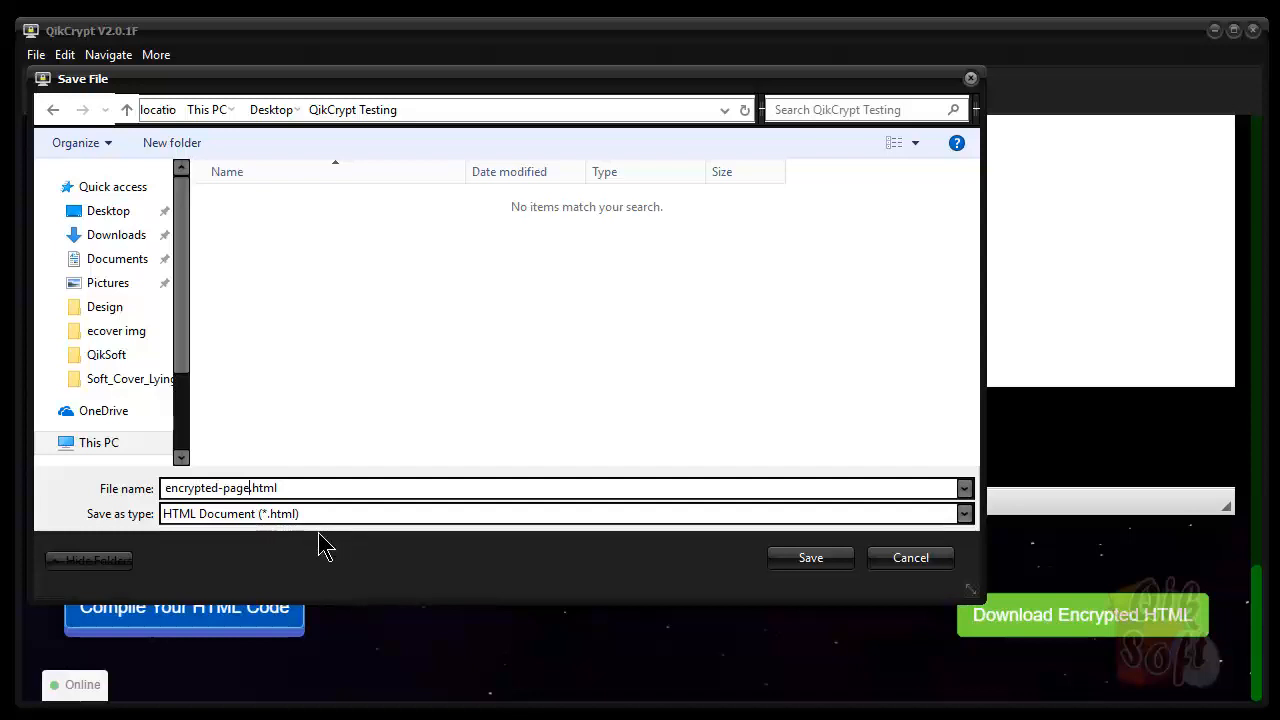
pyautogui.click(810, 562)
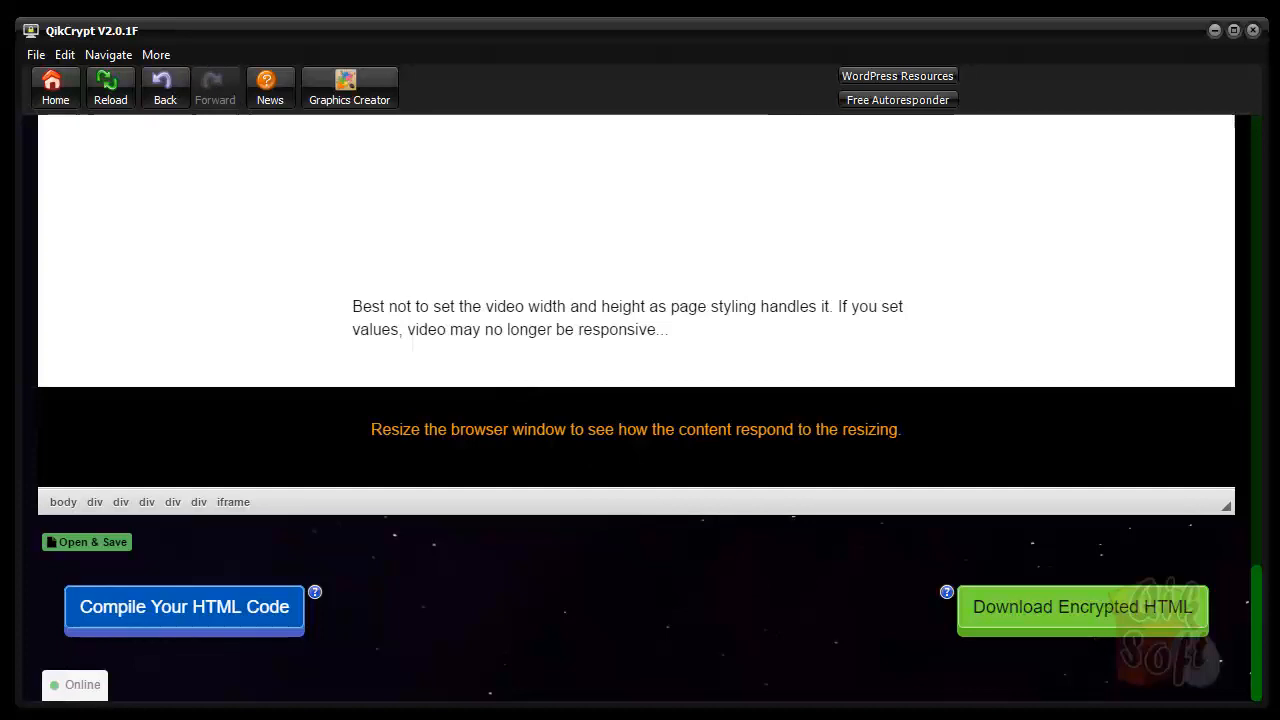
# Bring the QikCrypt Testing folder into view and open encrypted-page.html in Chrome
pyautogui.moveTo(37, 0); pyautogui.dragTo(572, 84)
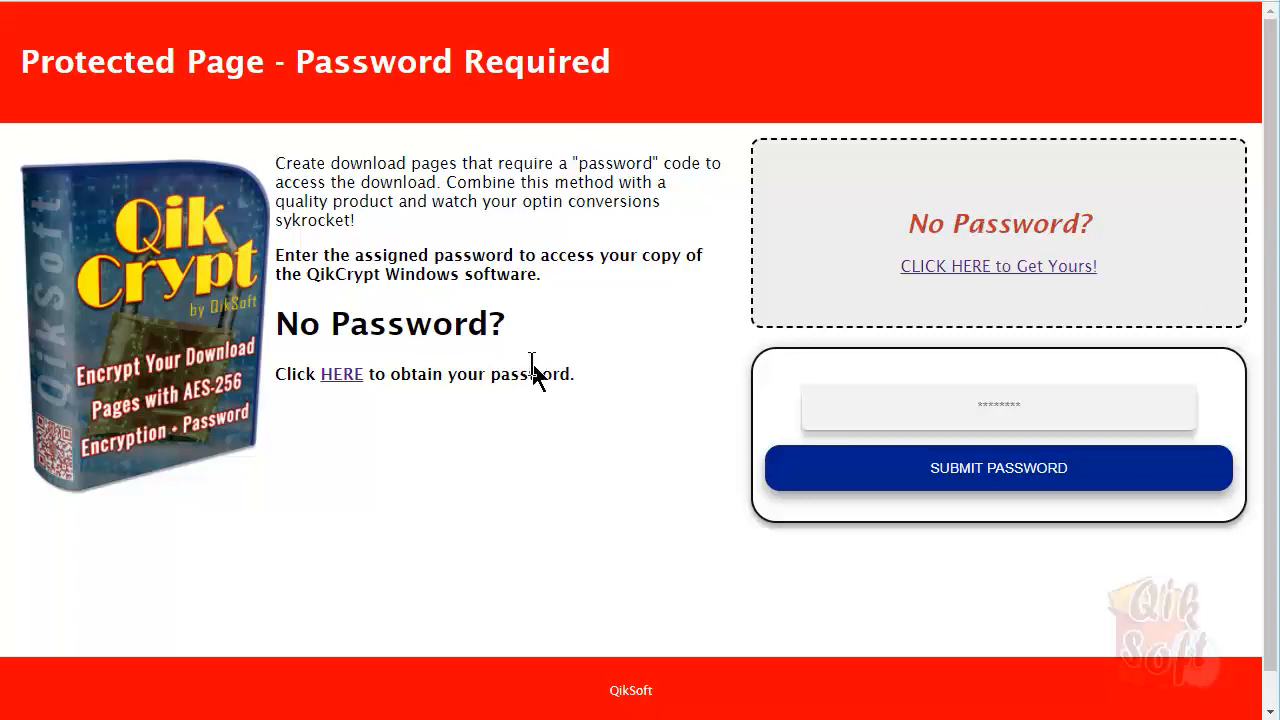
pyautogui.scroll(-1, 790, 459)
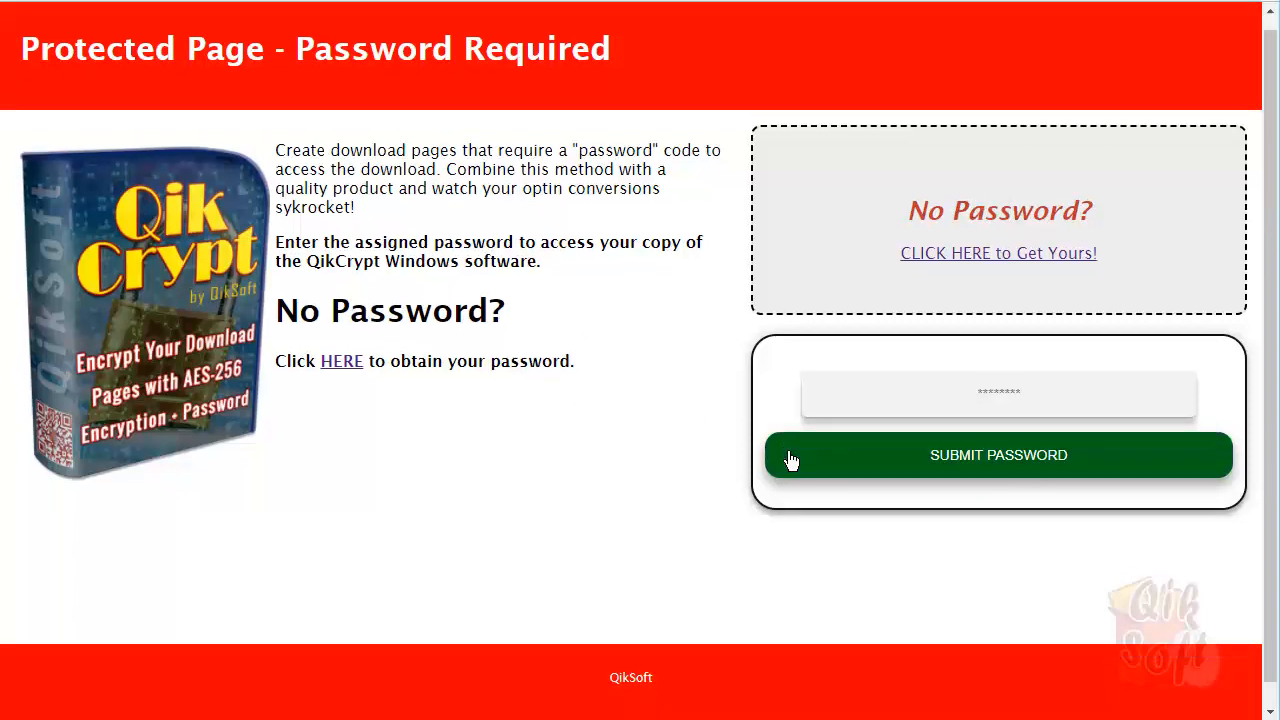
pyautogui.scroll(1, 786, 461)
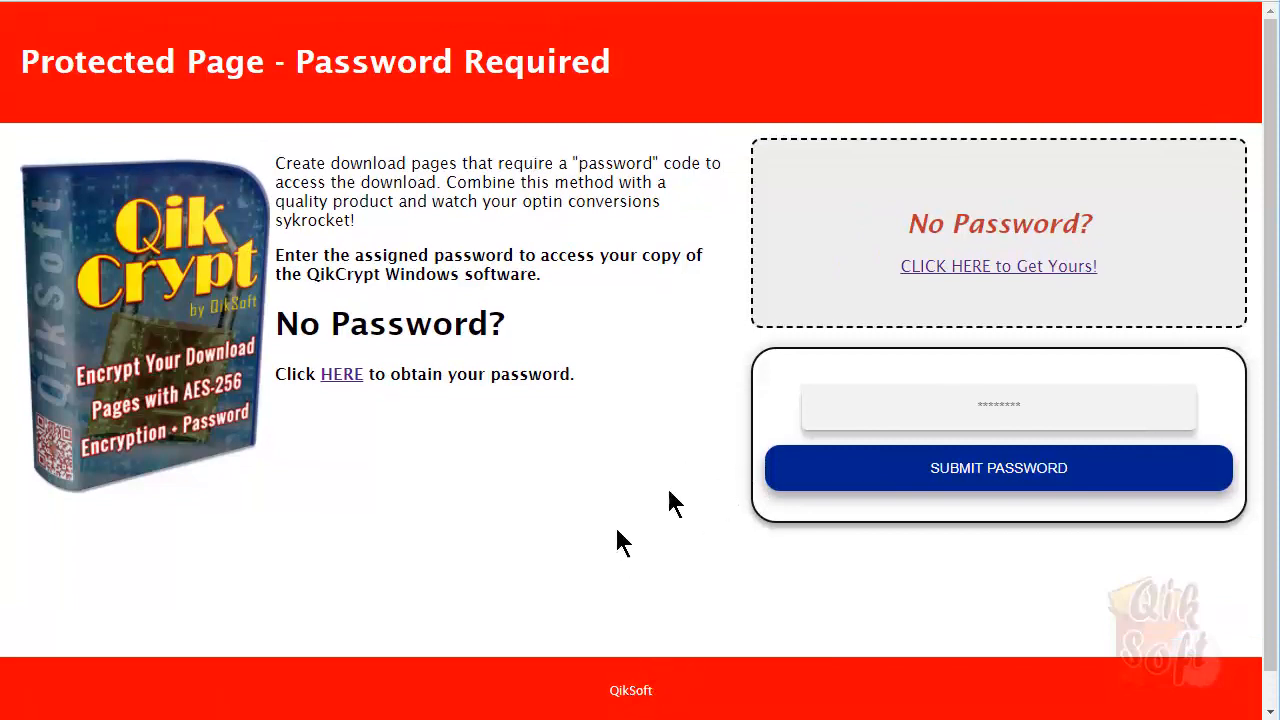
# Enter the page's access password and submit it to reveal the My Example Site page
pyautogui.click(1042, 407)
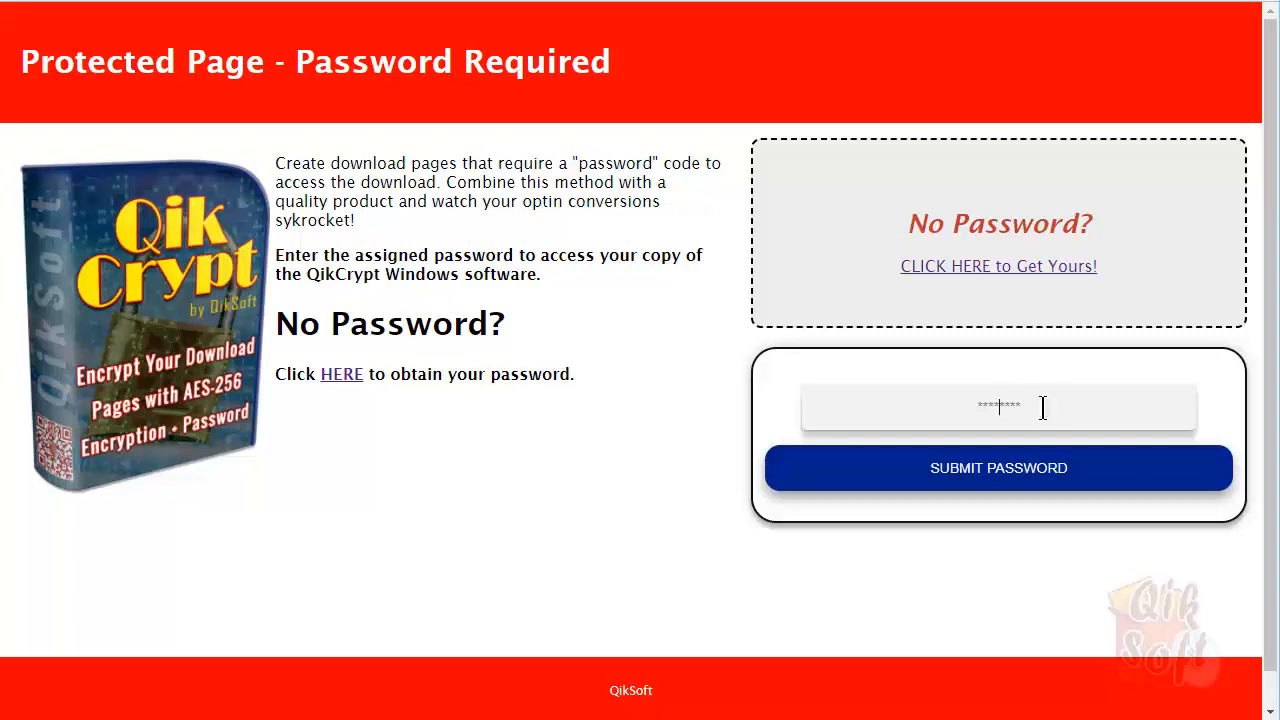
pyautogui.write('123')
pyautogui.click(943, 466)
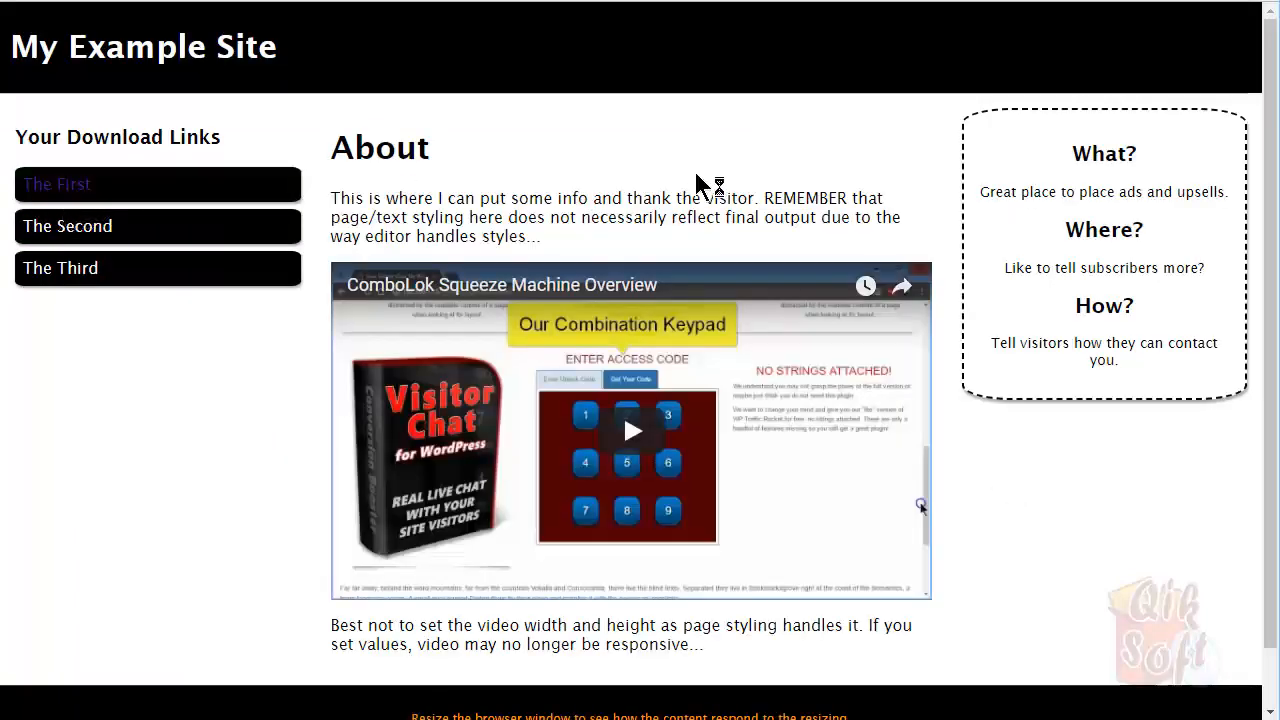
pyautogui.scroll(-1, 969, 467)
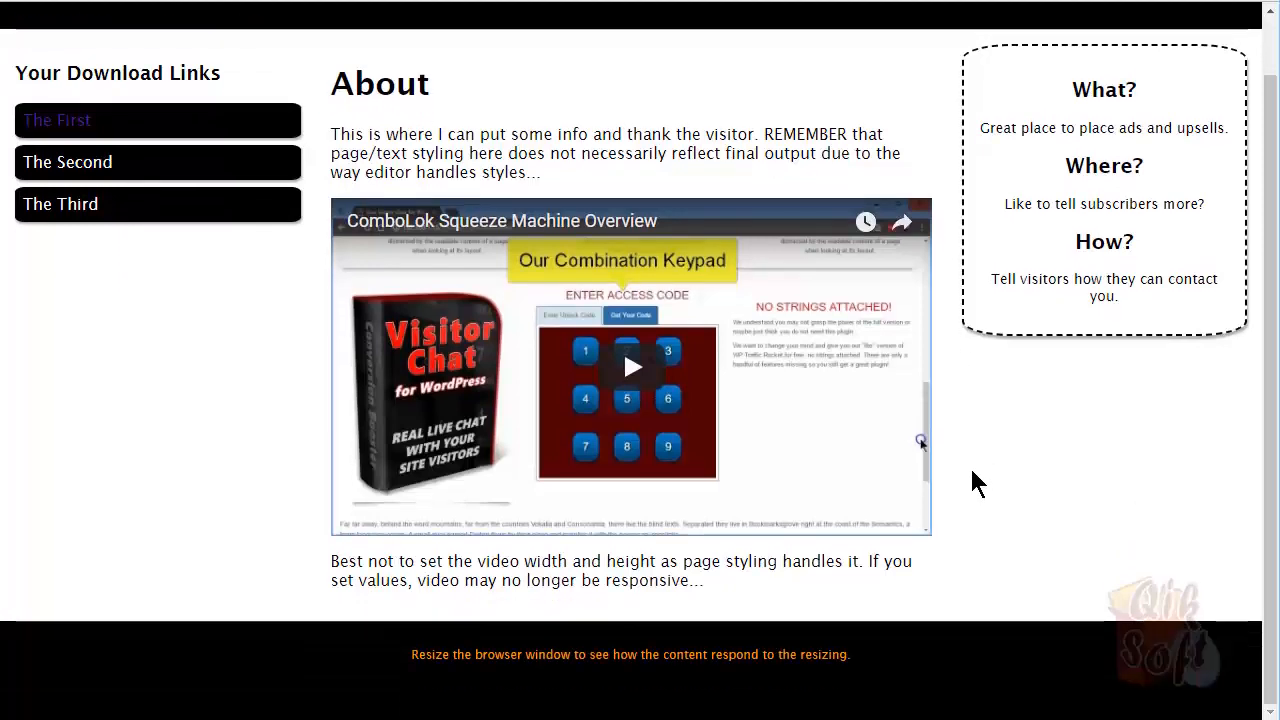
pyautogui.scroll(1, 977, 483)
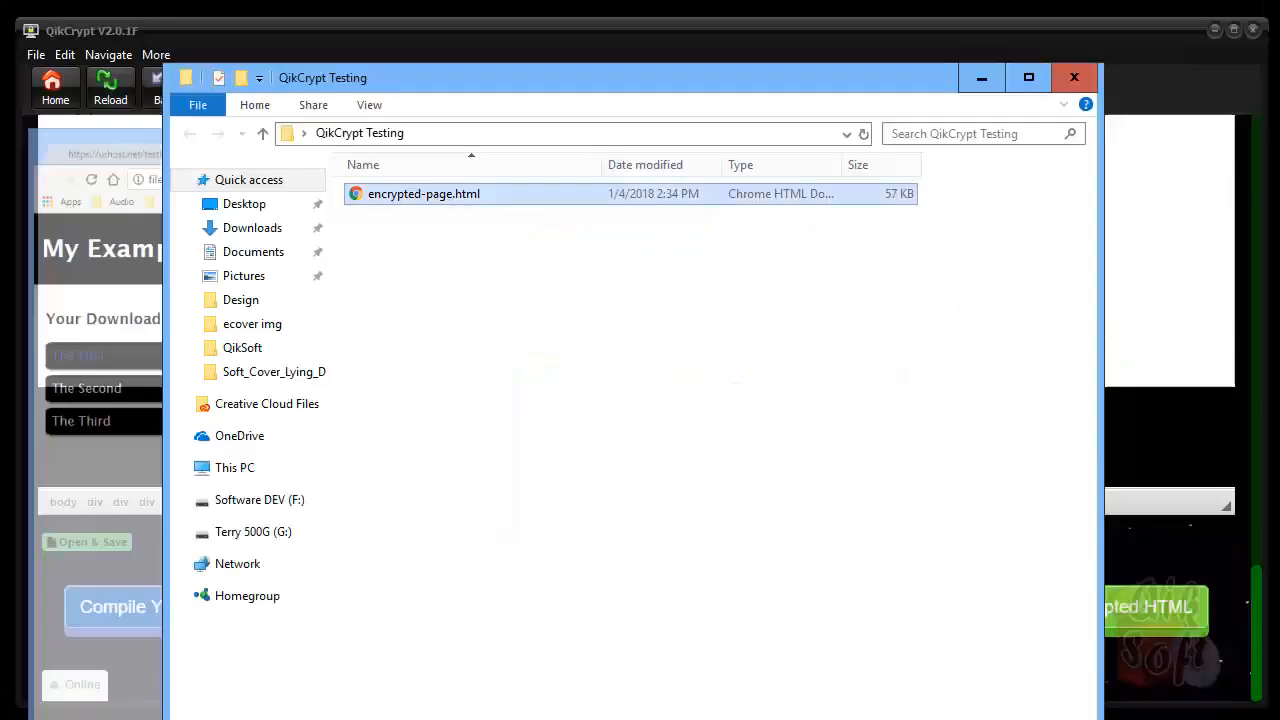
# Minimize the QikCrypt Testing folder window and scroll QikCrypt back up to the editor
pyautogui.click(984, 82)
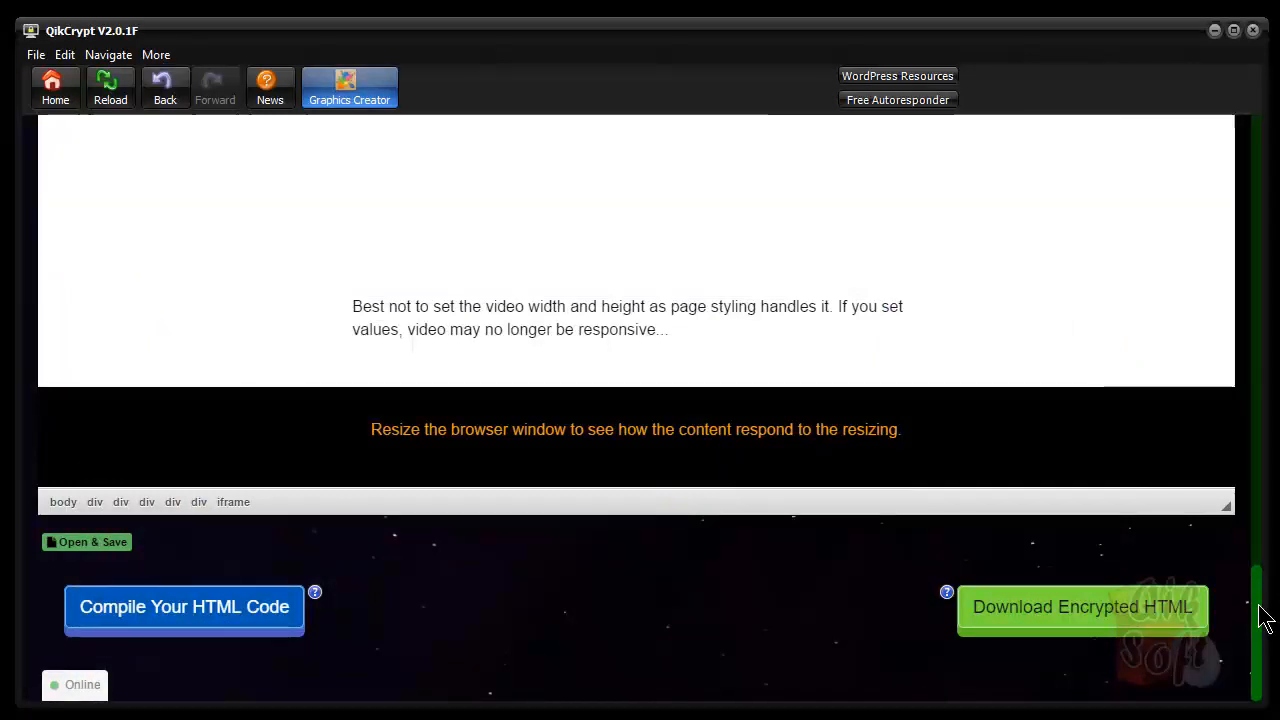
pyautogui.moveTo(1265, 616); pyautogui.dragTo(1249, 306)
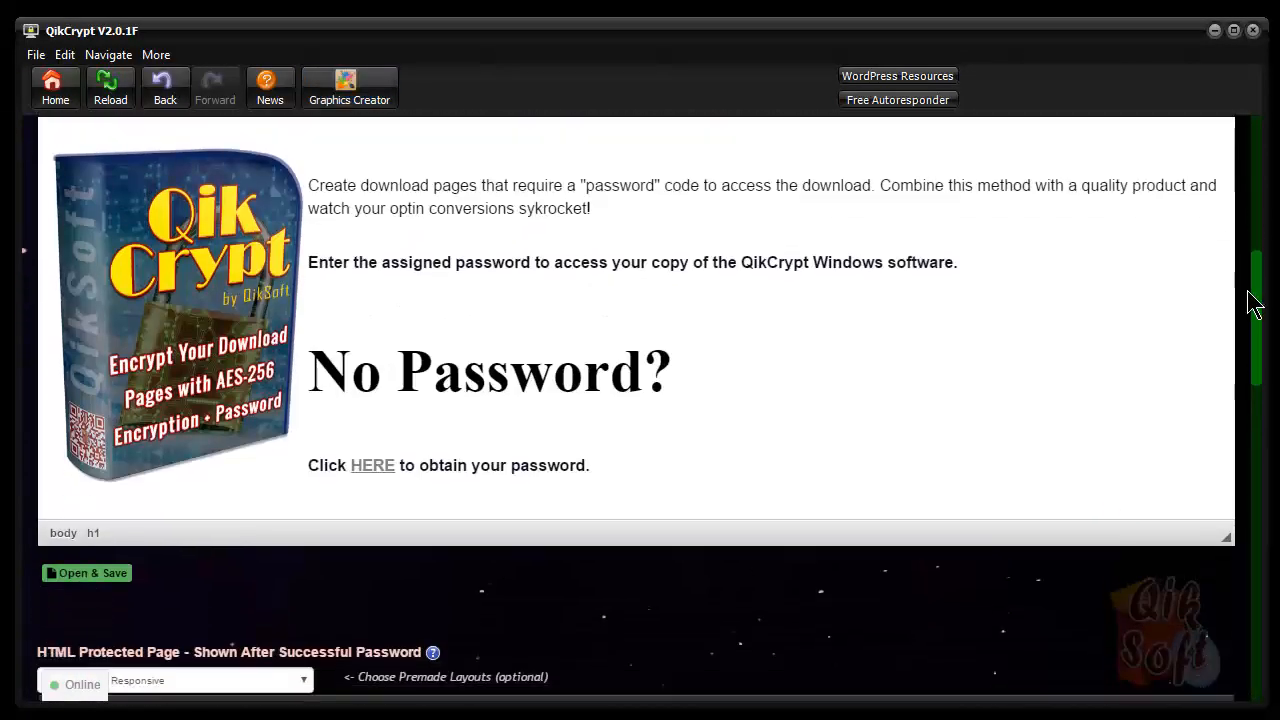
# Expand the Open & Save options for loading and saving designs
pyautogui.click(100, 575)
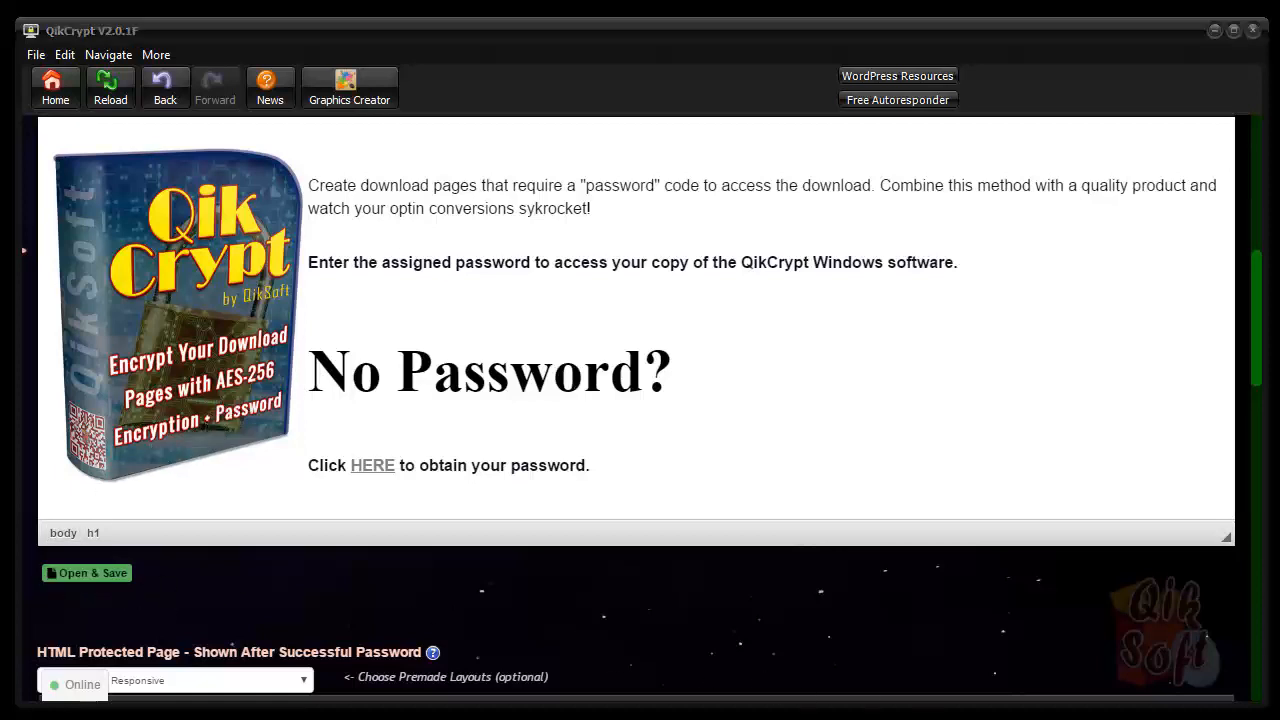
pyautogui.click(103, 572)
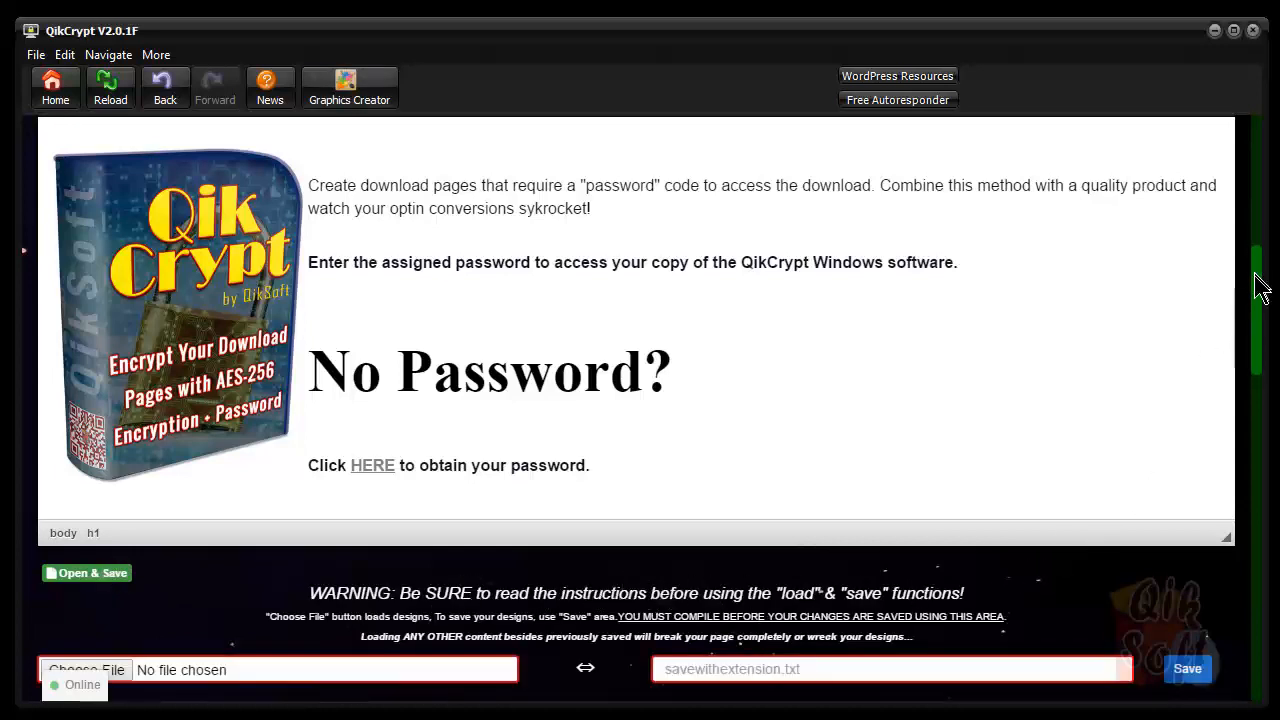
pyautogui.moveTo(1257, 277); pyautogui.dragTo(1257, 313)
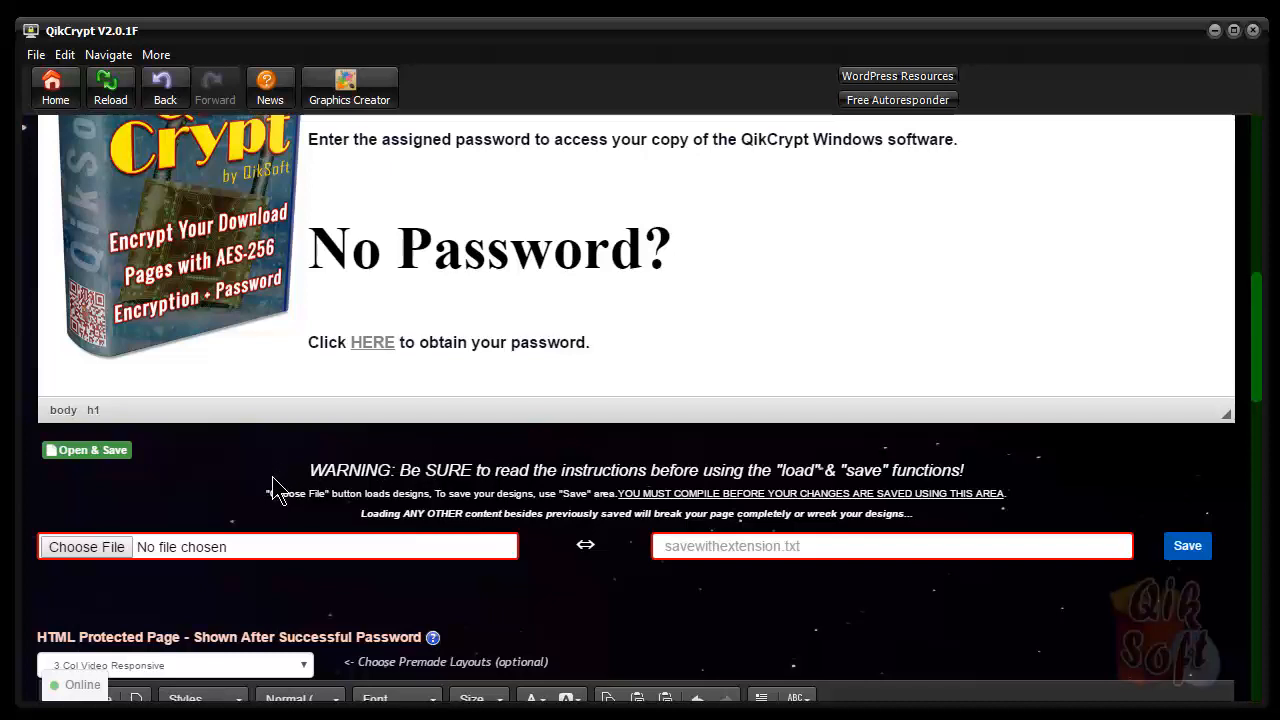
pyautogui.click(92, 553)
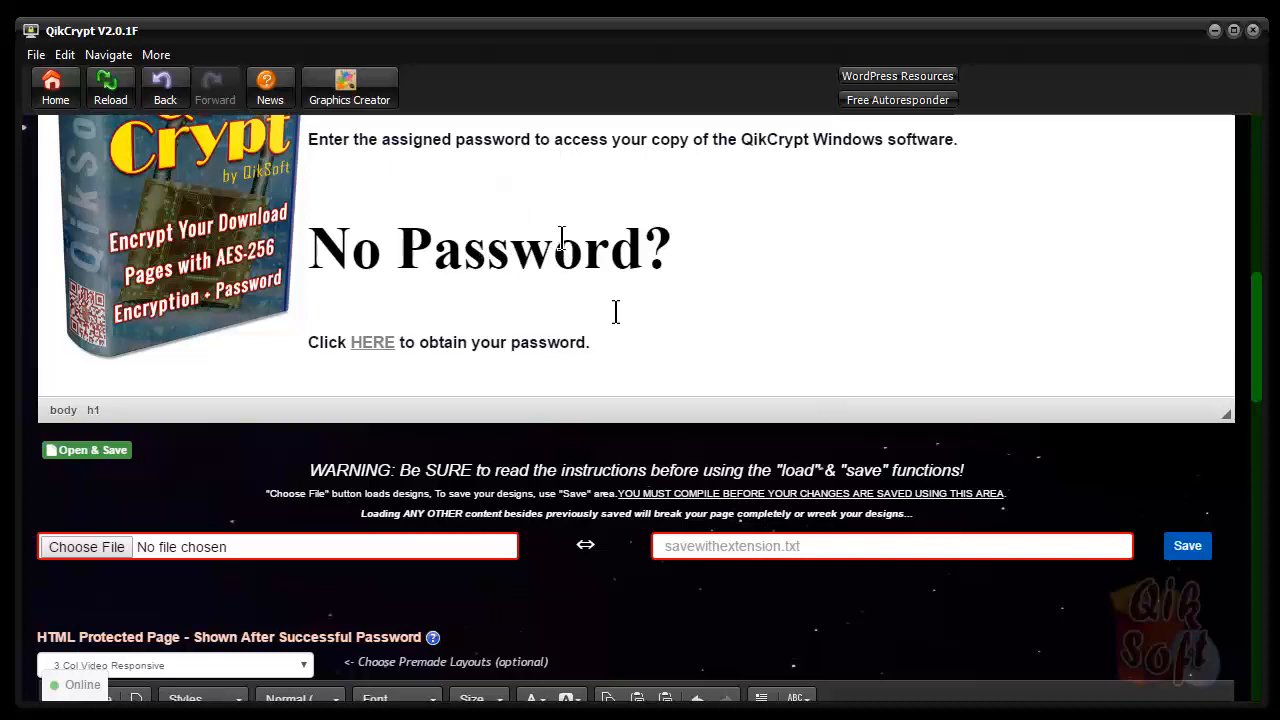
# Name the design 'perfectpage' and save perfectpage.txt to QikCrypt Testing, then collapse the options
pyautogui.click(812, 545)
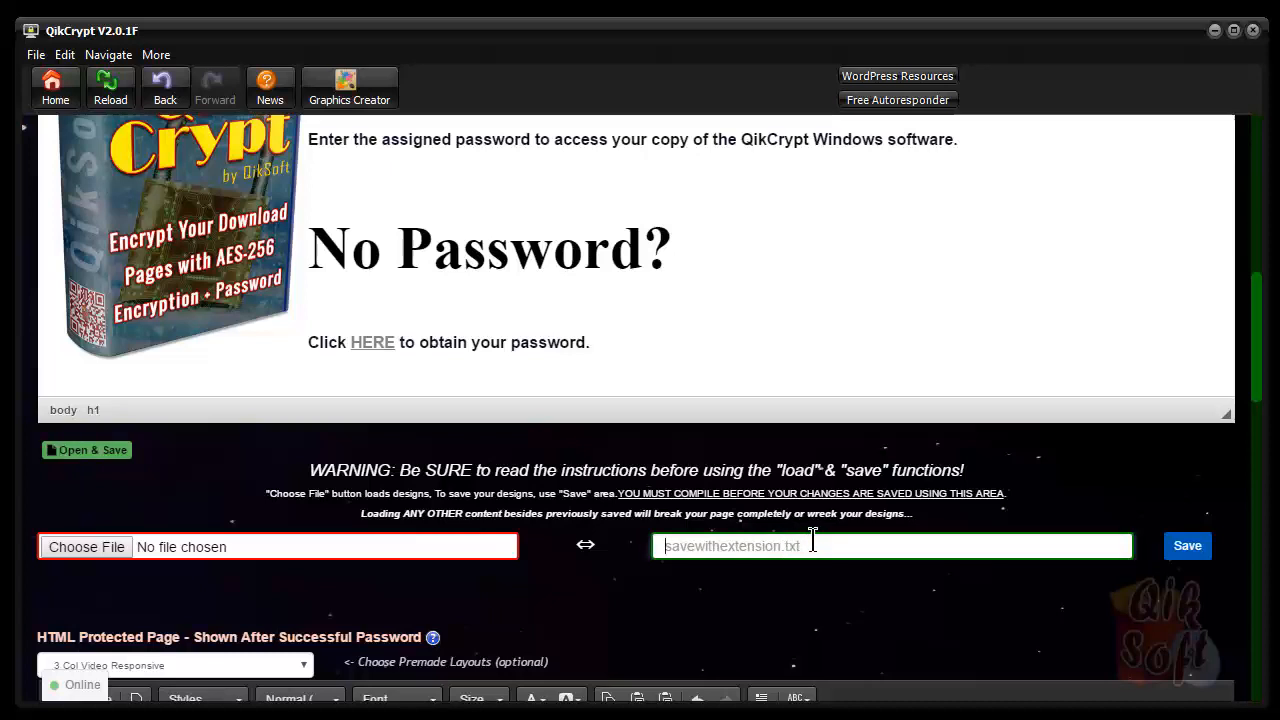
pyautogui.write('perfectpage')
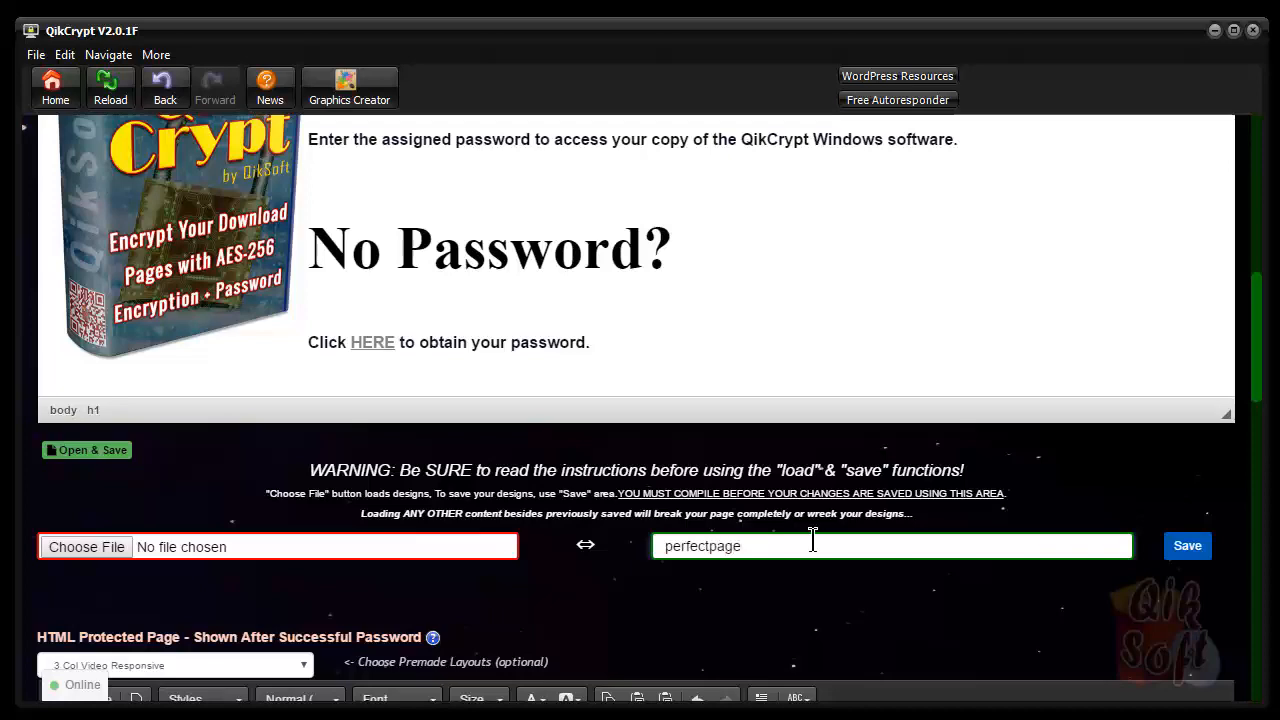
pyautogui.click(1201, 556)
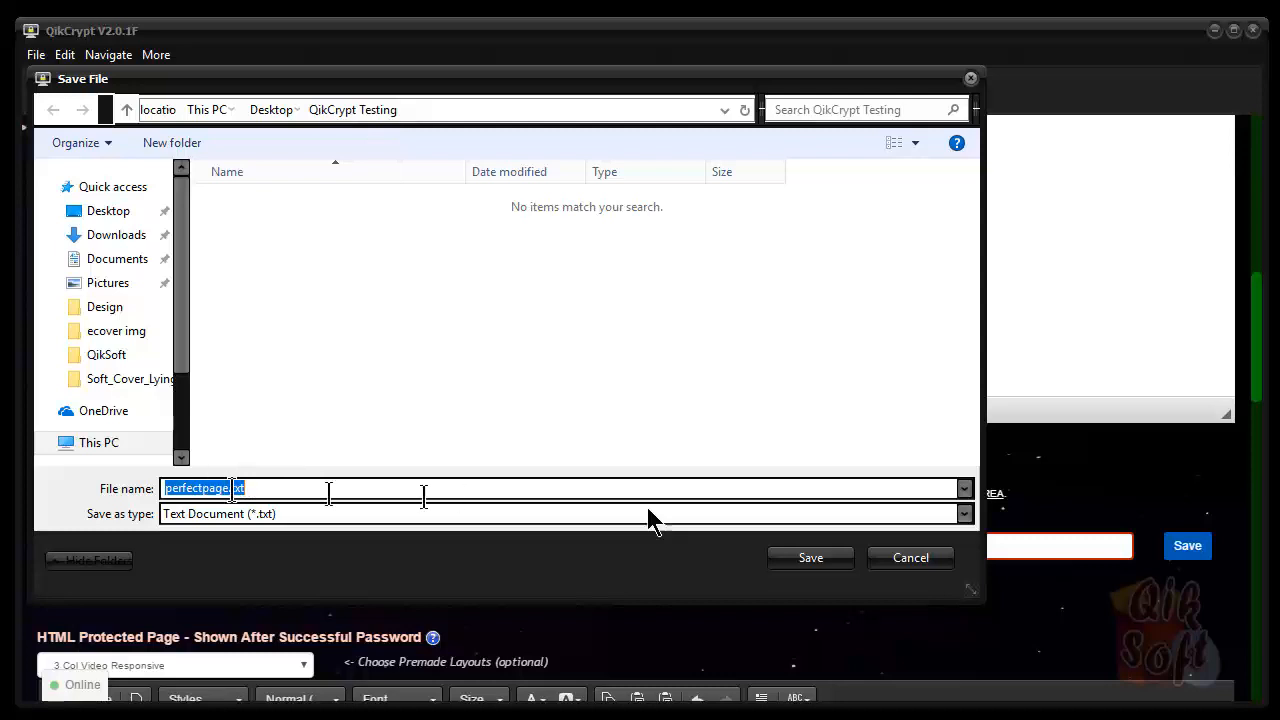
pyautogui.click(812, 559)
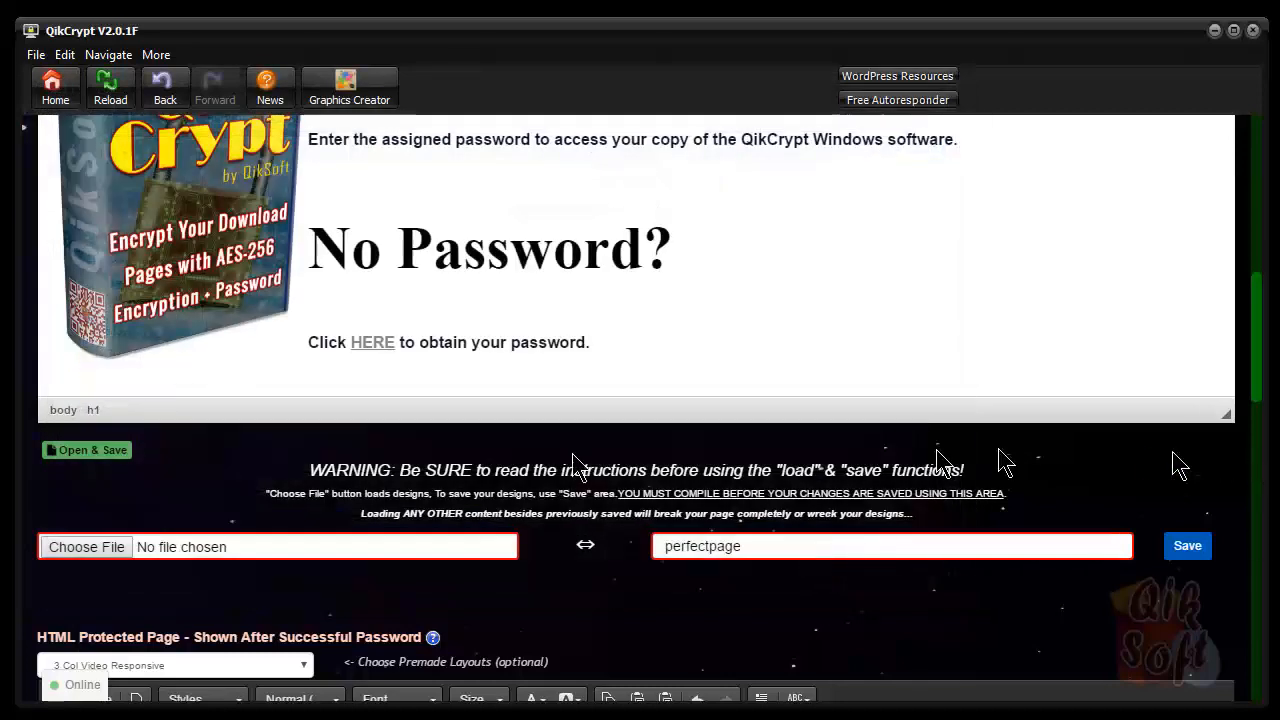
pyautogui.click(112, 455)
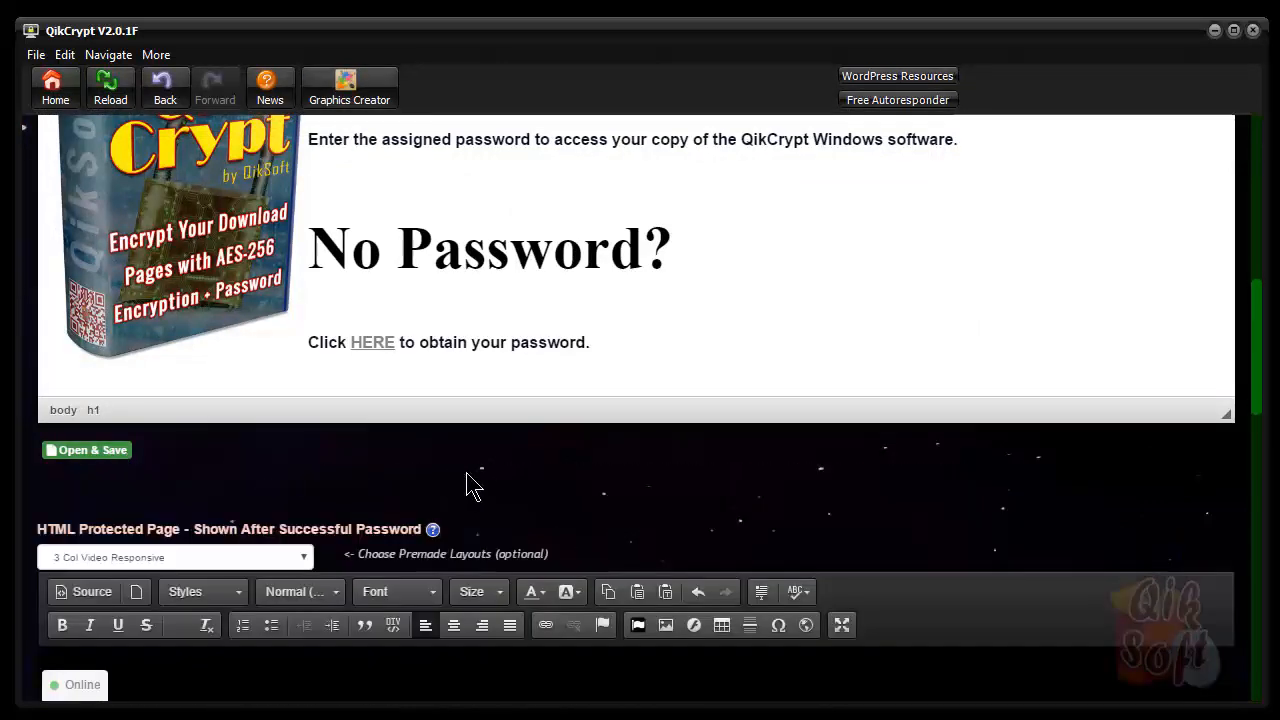
# Scroll down and reopen the design load and save options
pyautogui.scroll(-5, 470, 486)
pyautogui.scroll(-8, 470, 486)
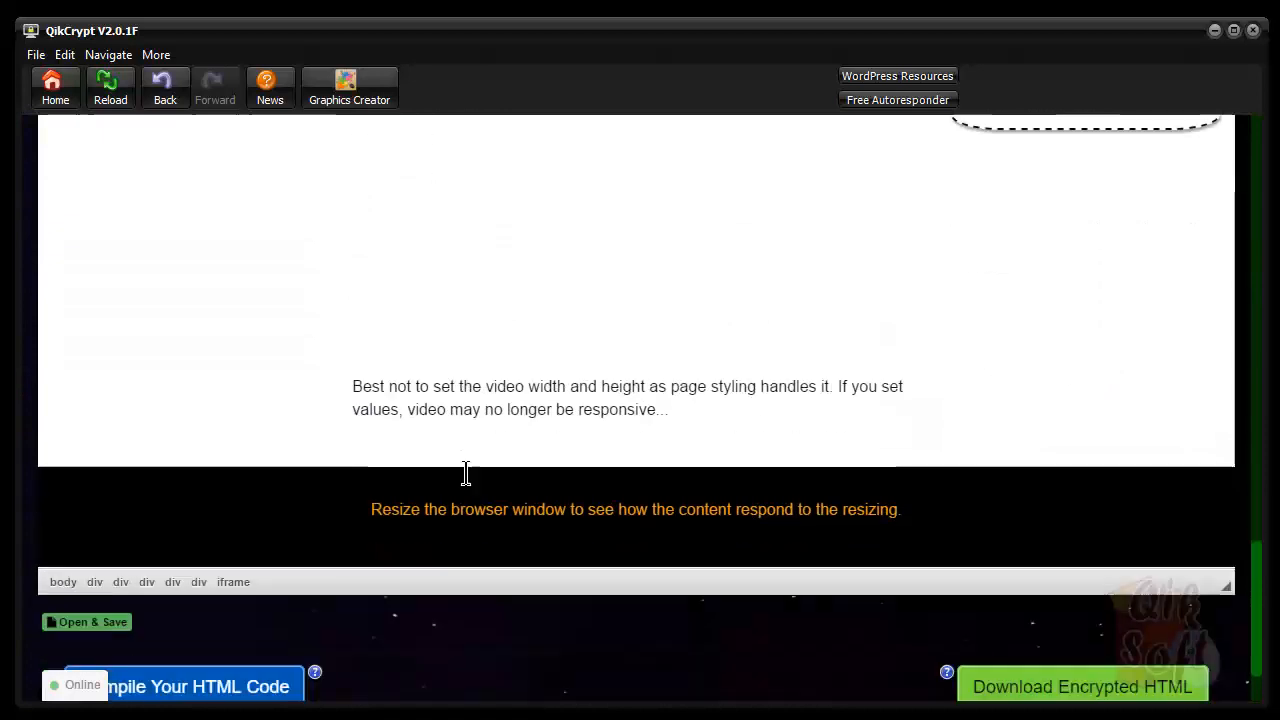
pyautogui.scroll(-1, 386, 500)
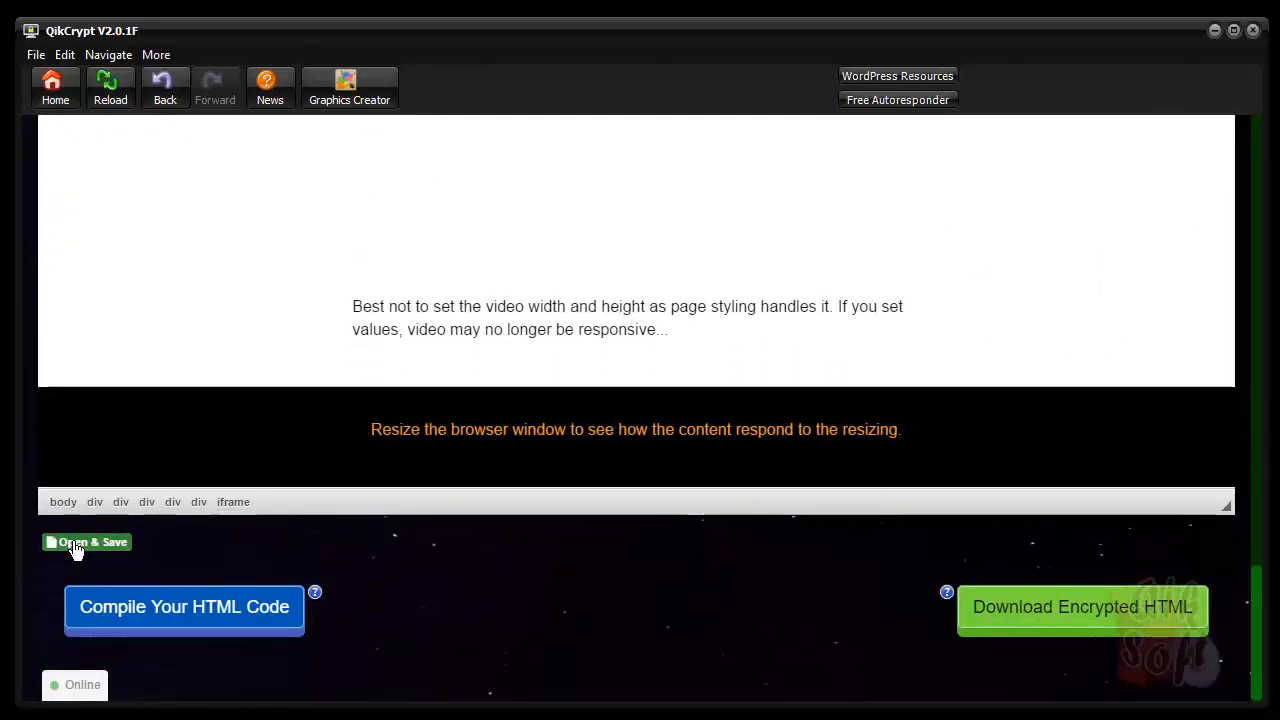
pyautogui.click(75, 545)
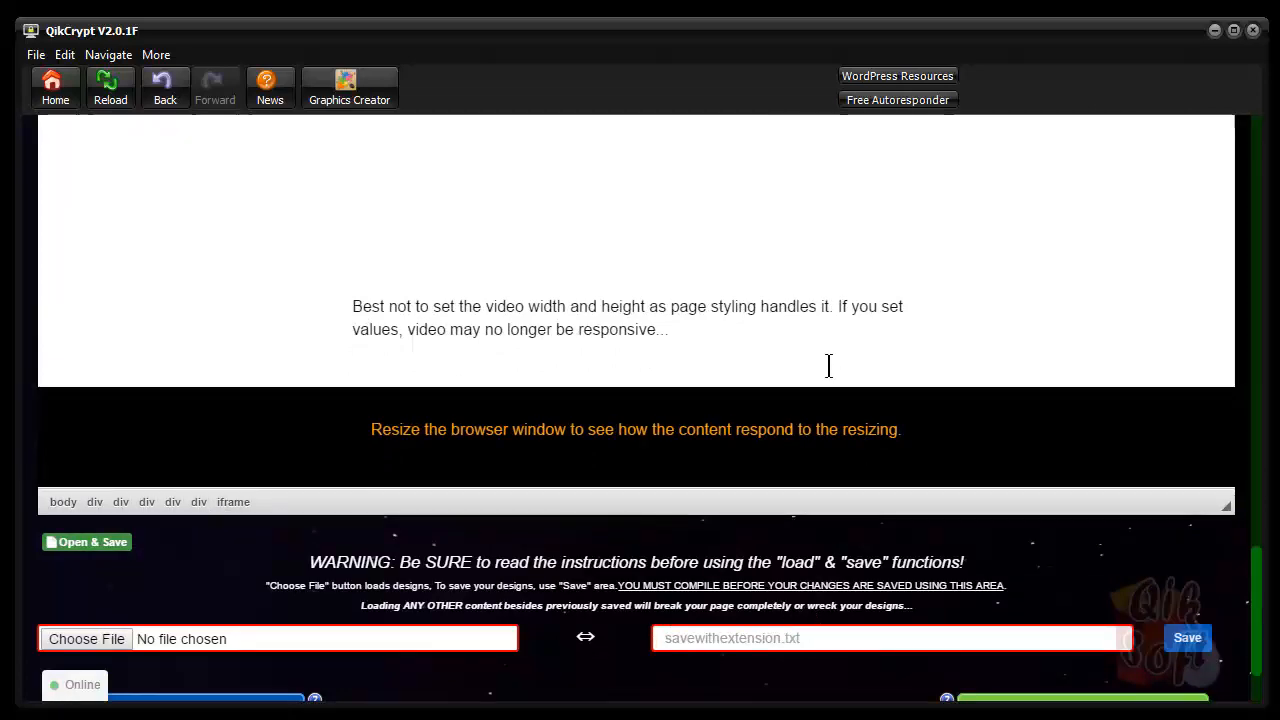
pyautogui.scroll(10, 828, 366)
pyautogui.scroll(2, 828, 366)
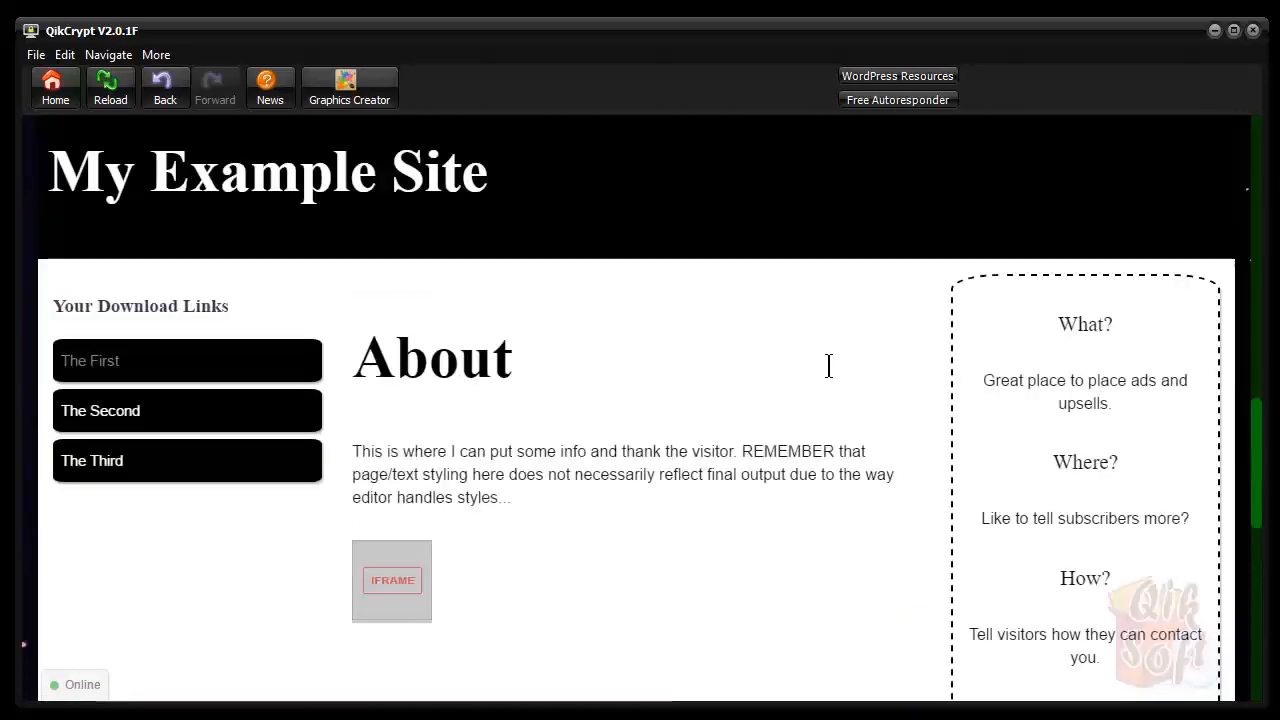
pyautogui.scroll(-10, 828, 366)
pyautogui.scroll(-2, 828, 366)
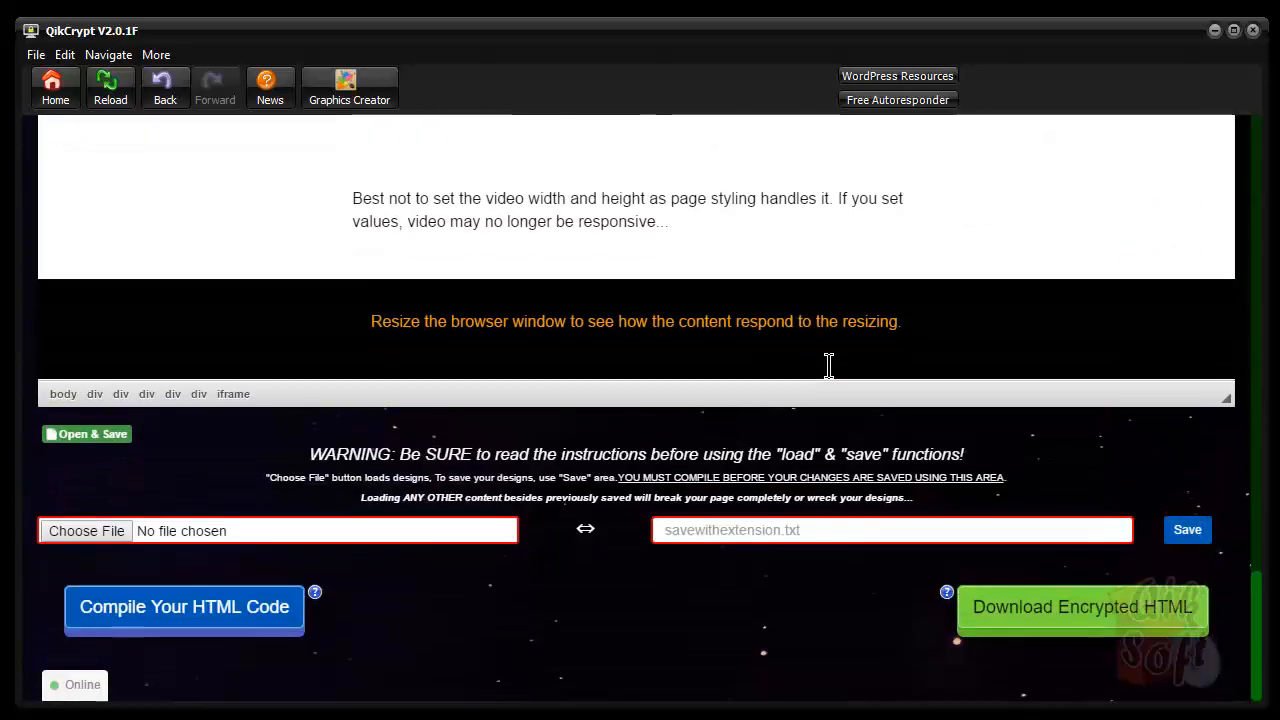
# Name the design 'perfectprotectedpage' and confirm saving perfectprotectedpage.txt to QikCrypt Testing
pyautogui.click(833, 521)
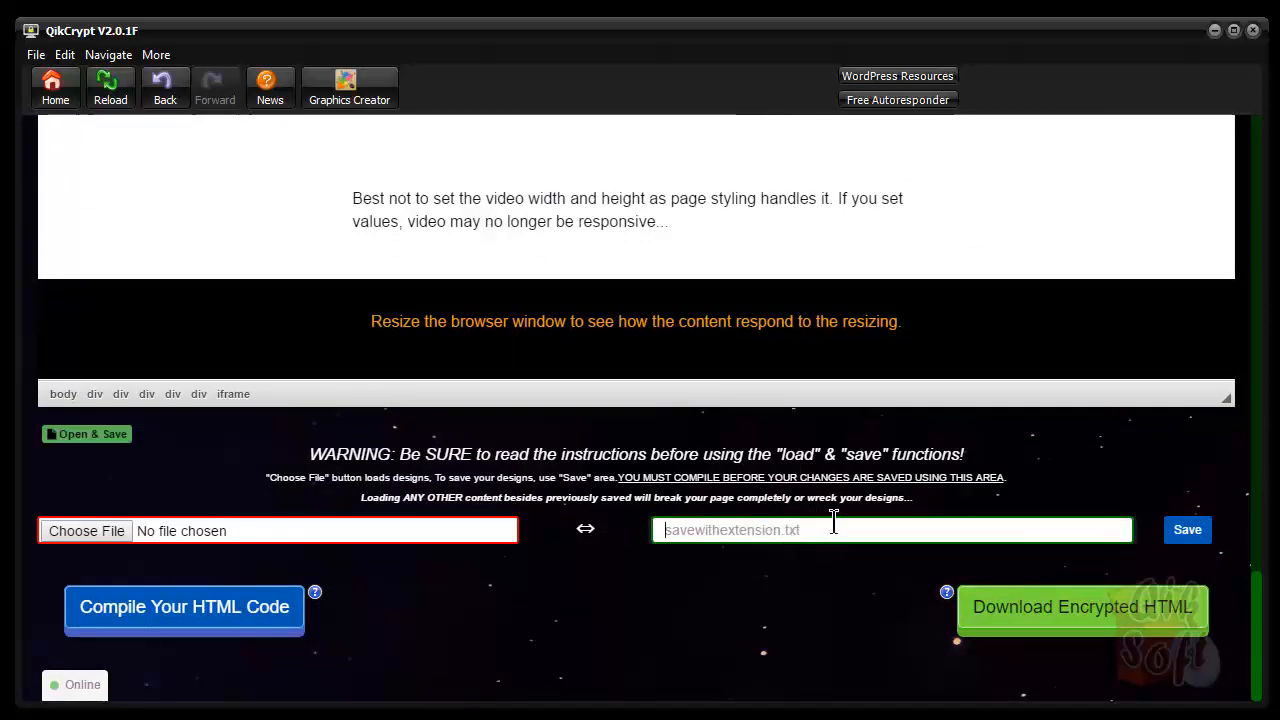
pyautogui.write('perfectprotectedpage')
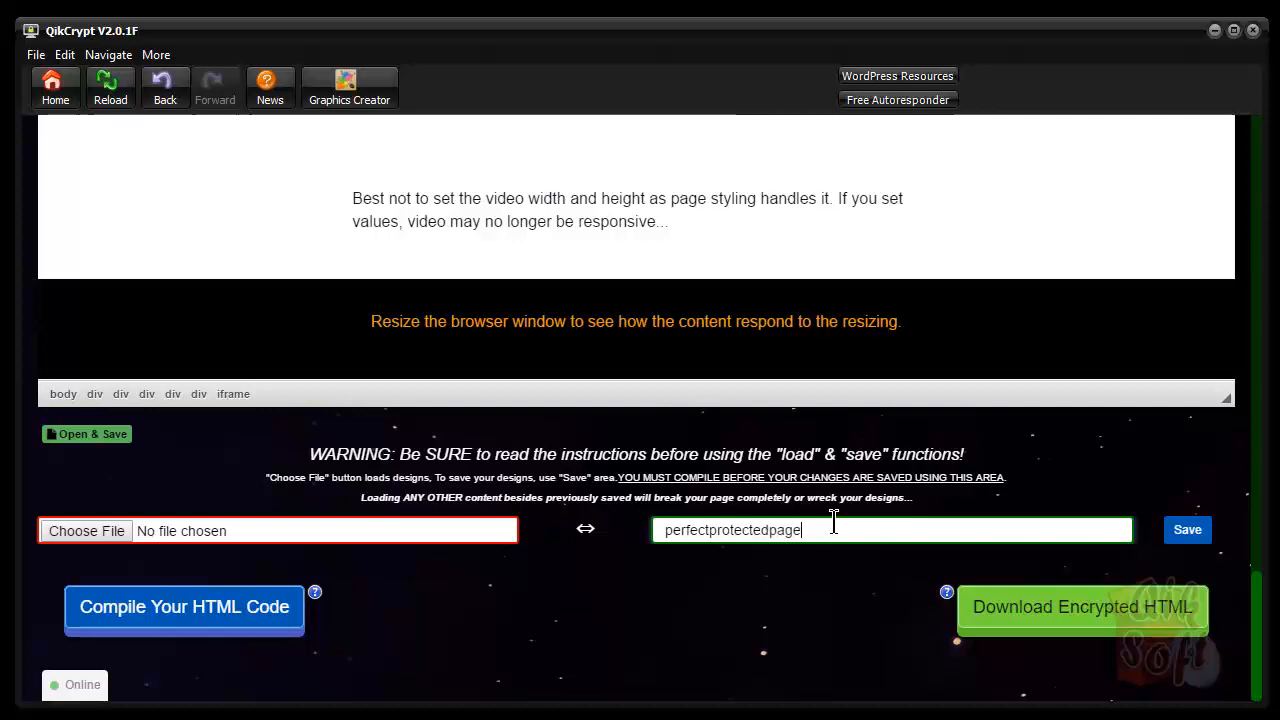
pyautogui.click(1187, 532)
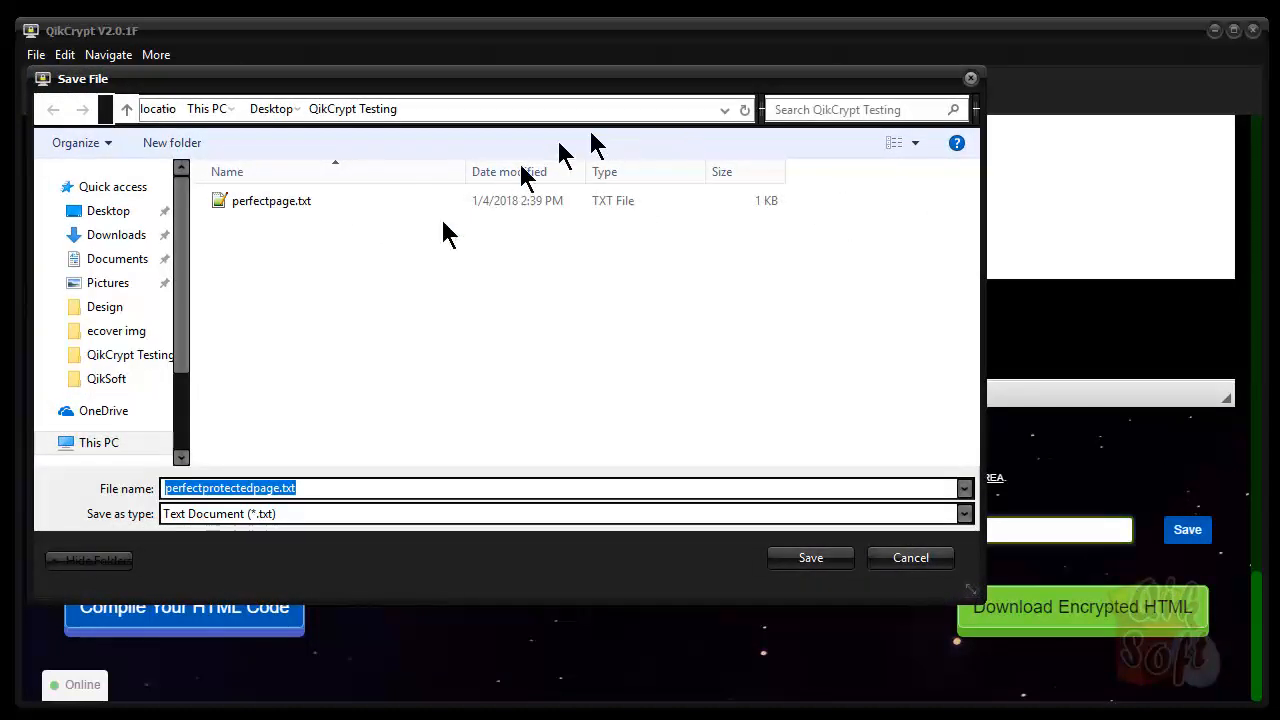
pyautogui.click(801, 562)
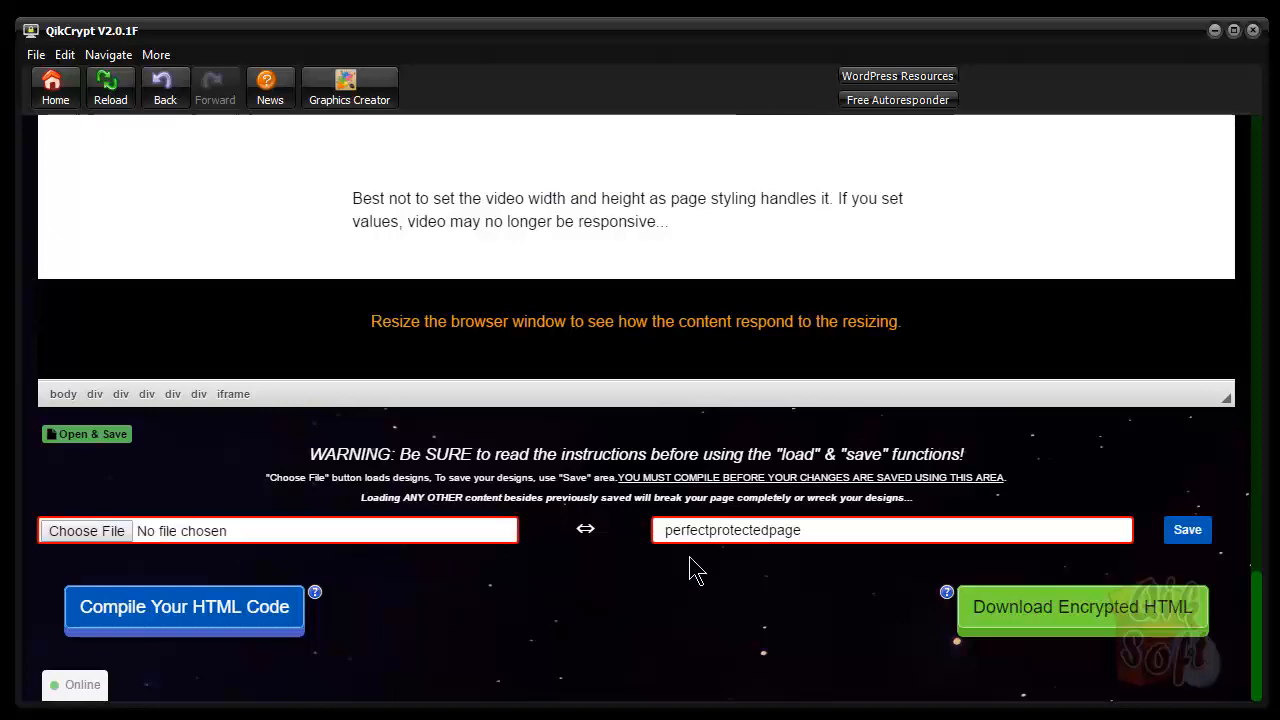
pyautogui.moveTo(1262, 628); pyautogui.dragTo(1260, 274)
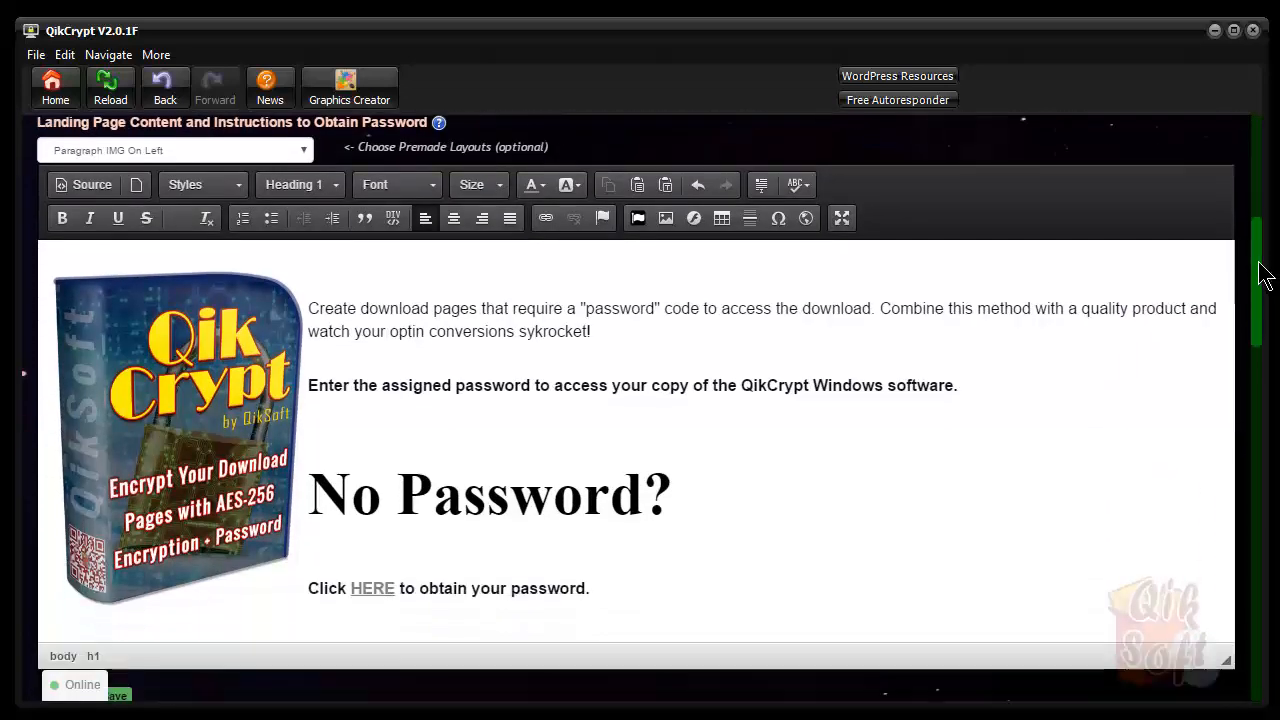
# Clear the landing page with New Page, then reload its content from perfectpage.txt
pyautogui.click(137, 195)
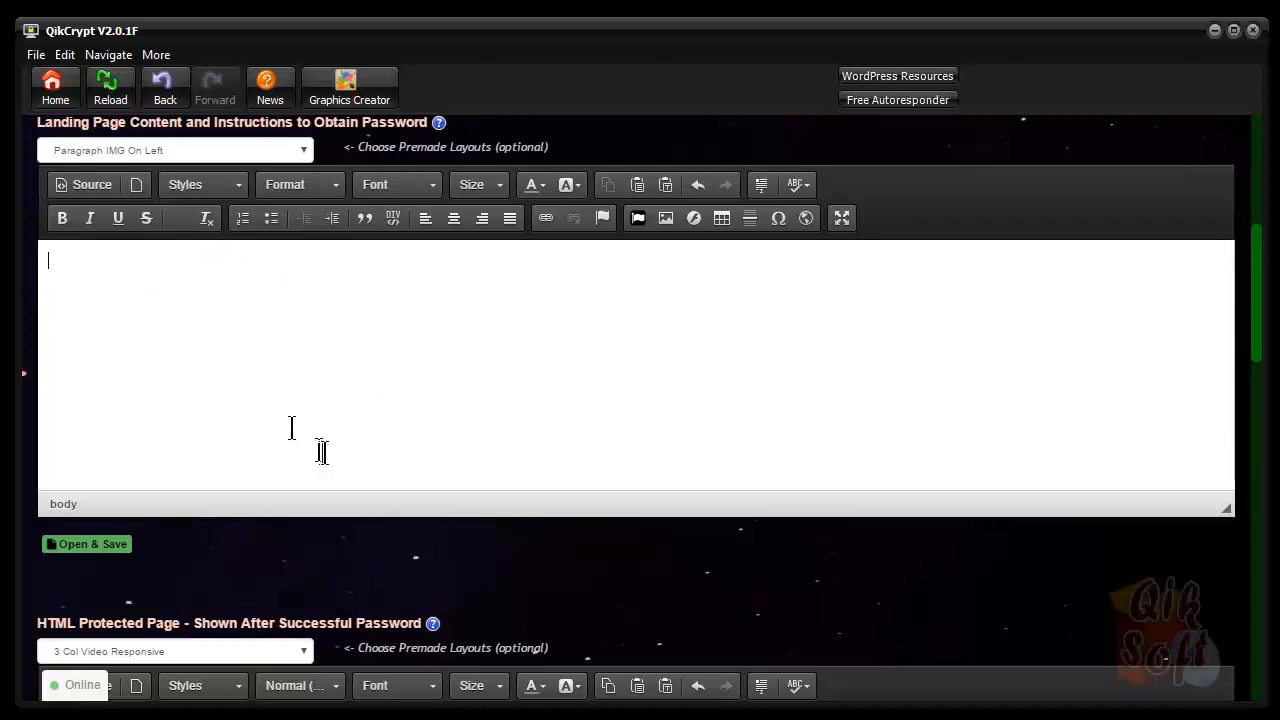
pyautogui.click(89, 546)
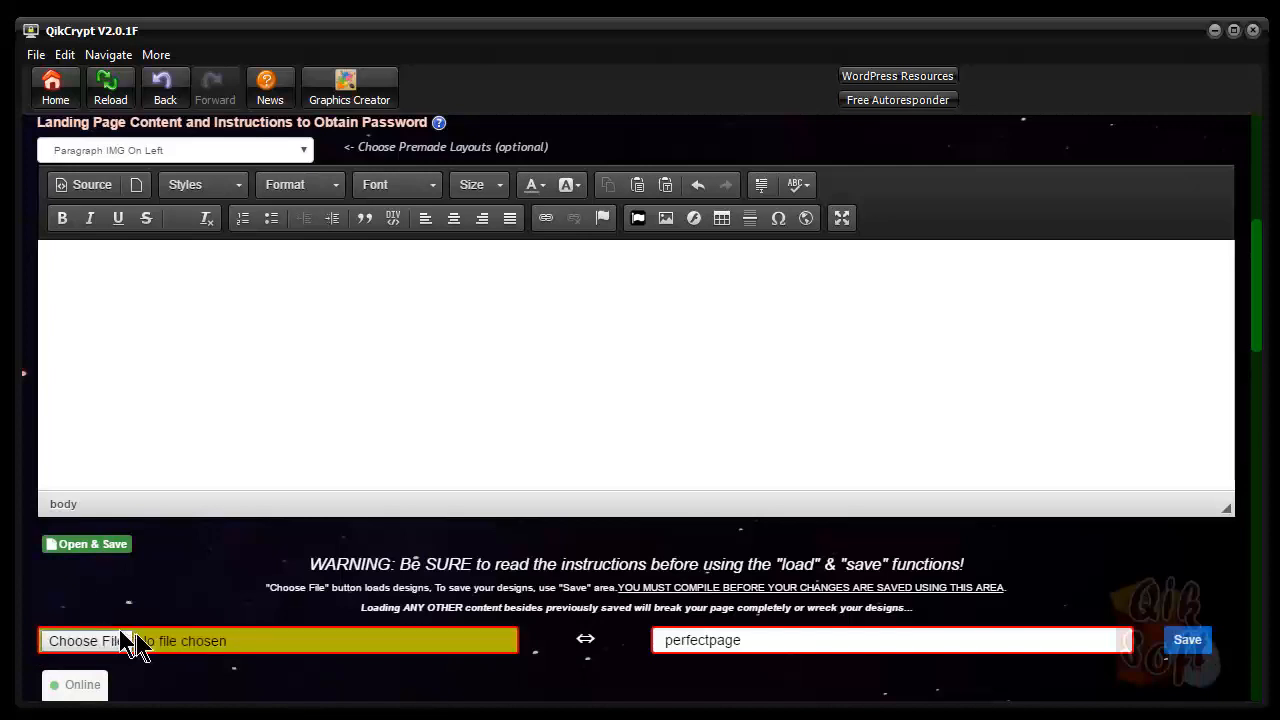
pyautogui.click(88, 645)
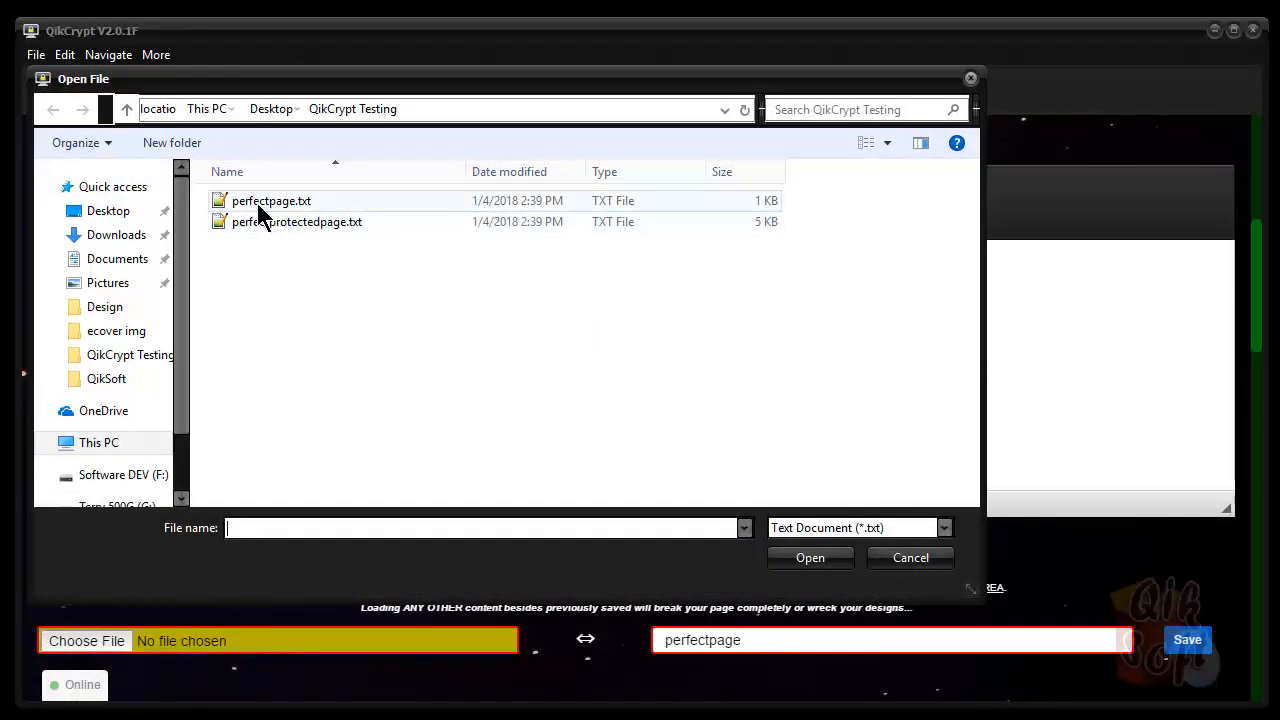
pyautogui.doubleClick(257, 203)
pyautogui.scroll(-3, 575, 368)
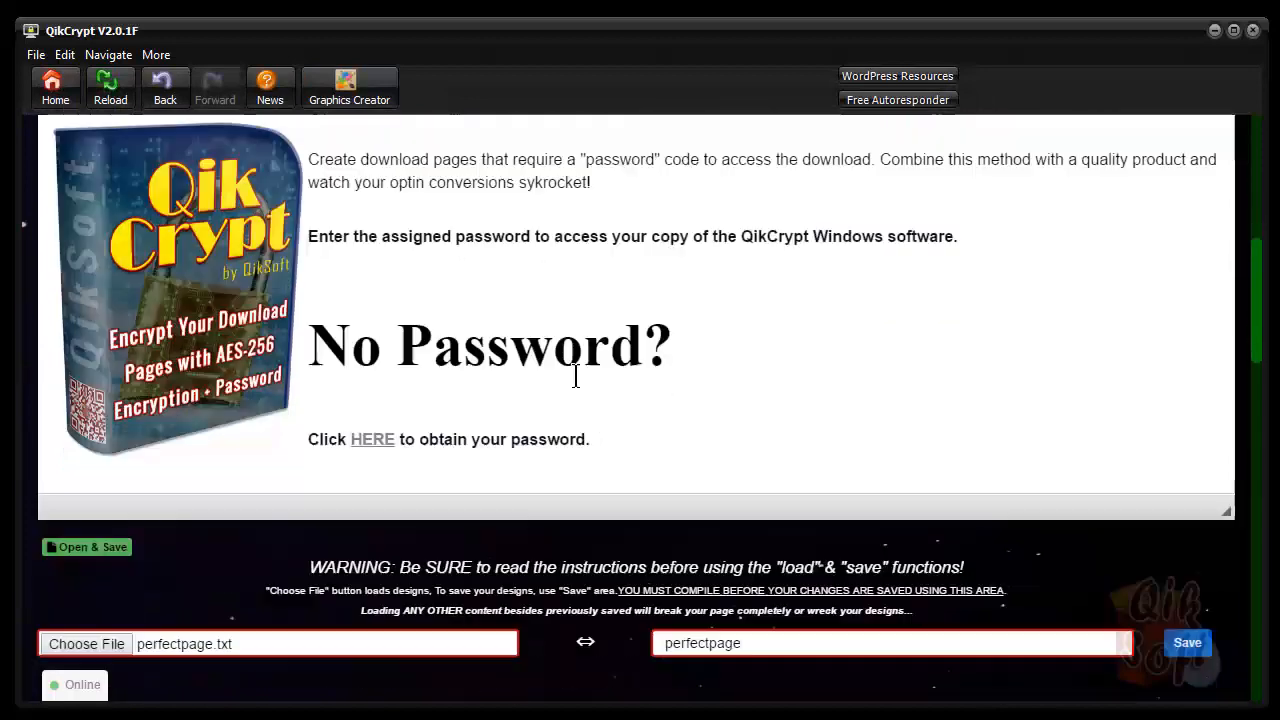
pyautogui.scroll(3, 600, 371)
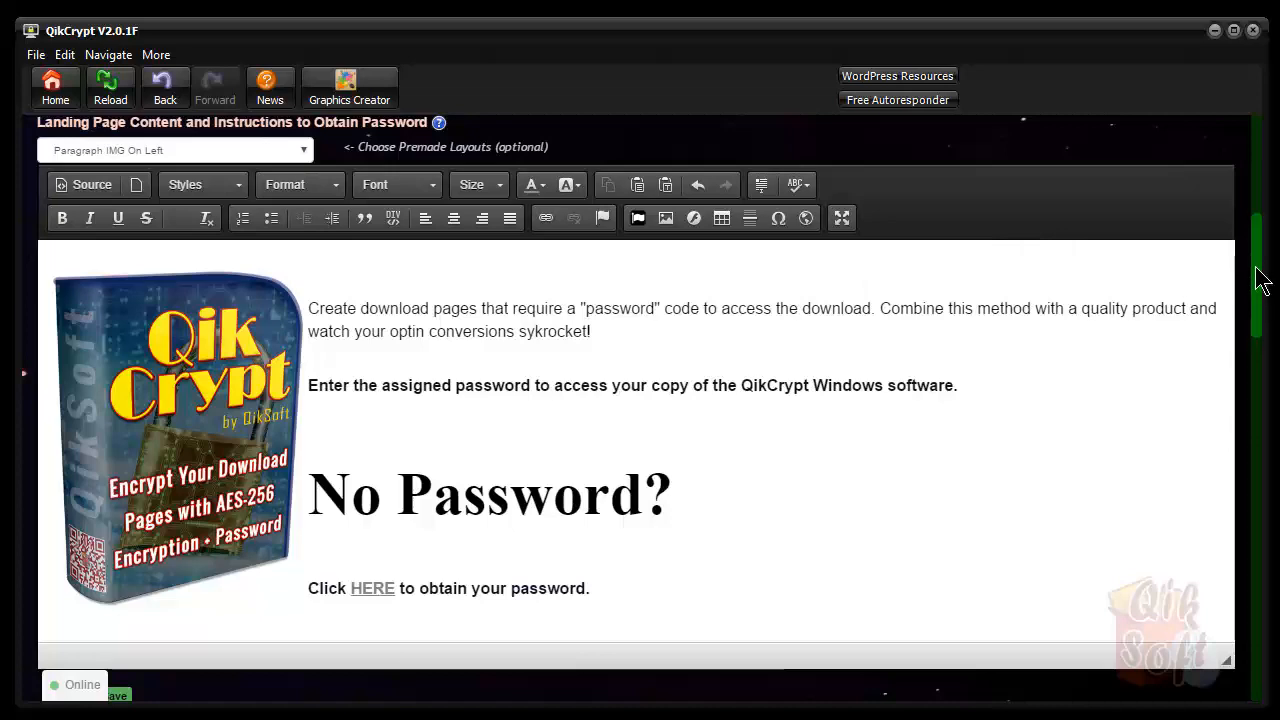
pyautogui.moveTo(1262, 282); pyautogui.dragTo(1248, 470)
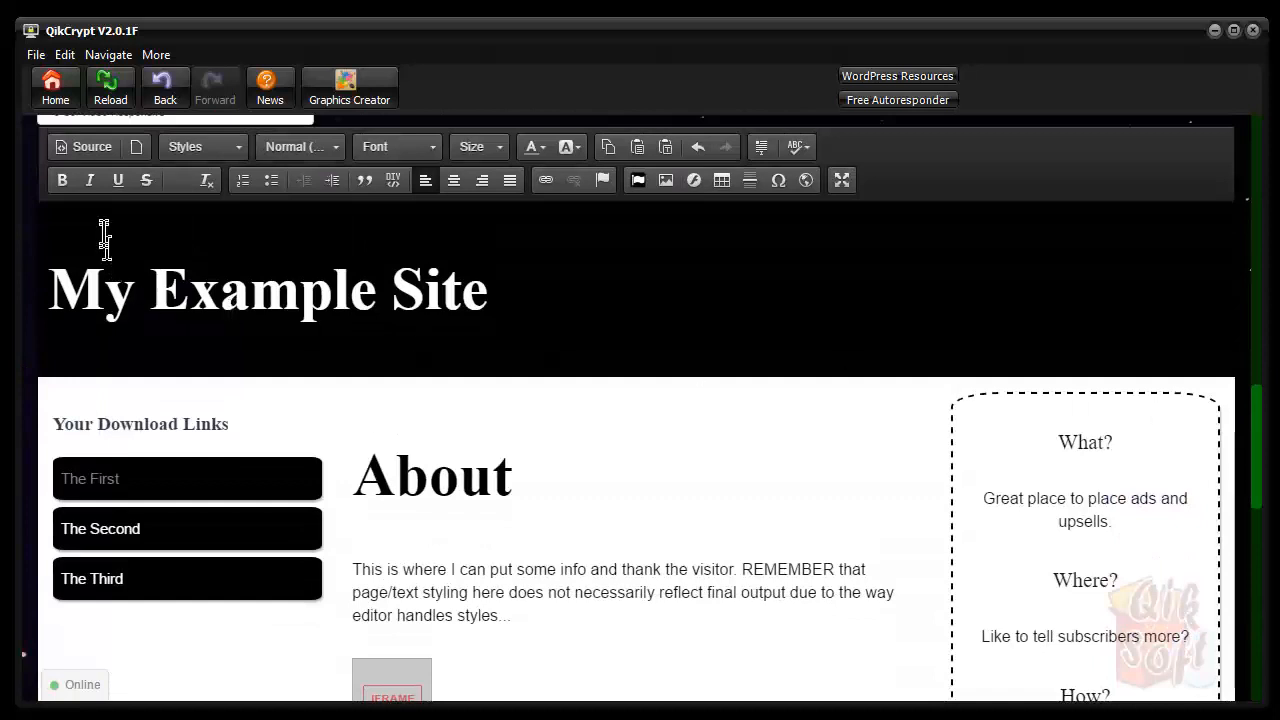
# Clear the protected page with New Page, then reload perfectprotectedpage.txt to restore the My Example Site layout
pyautogui.click(135, 148)
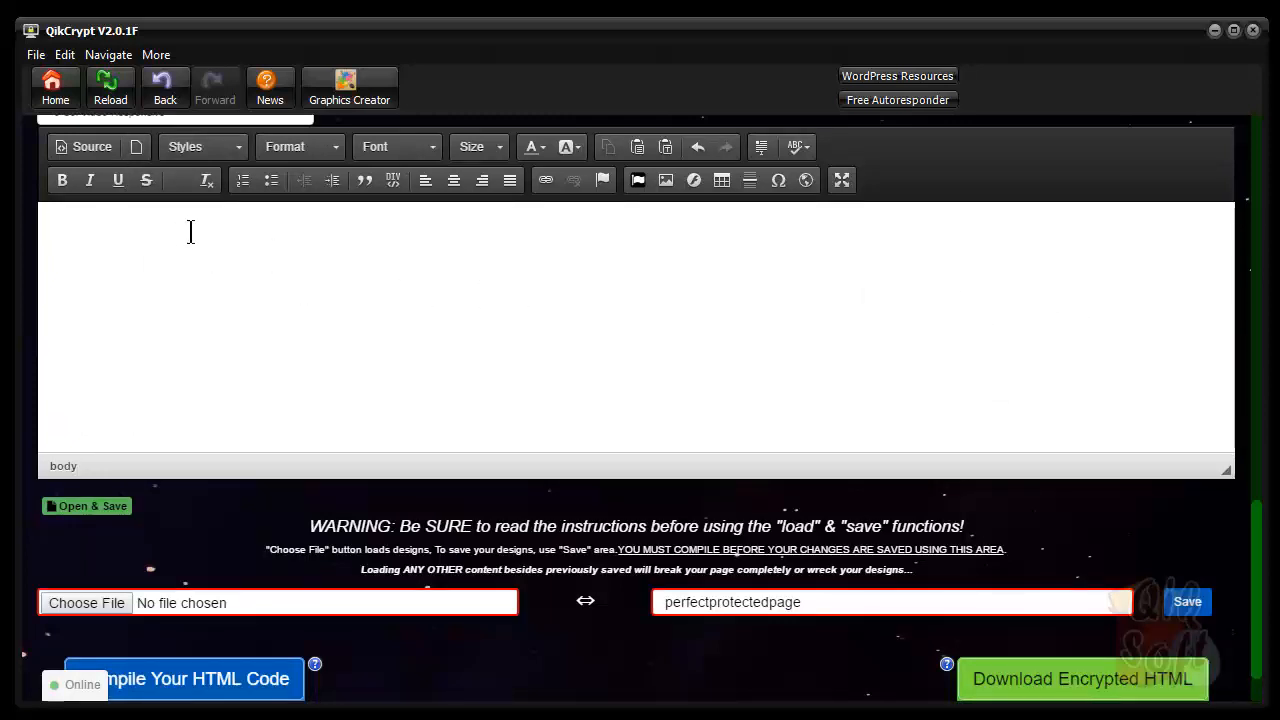
pyautogui.click(85, 506)
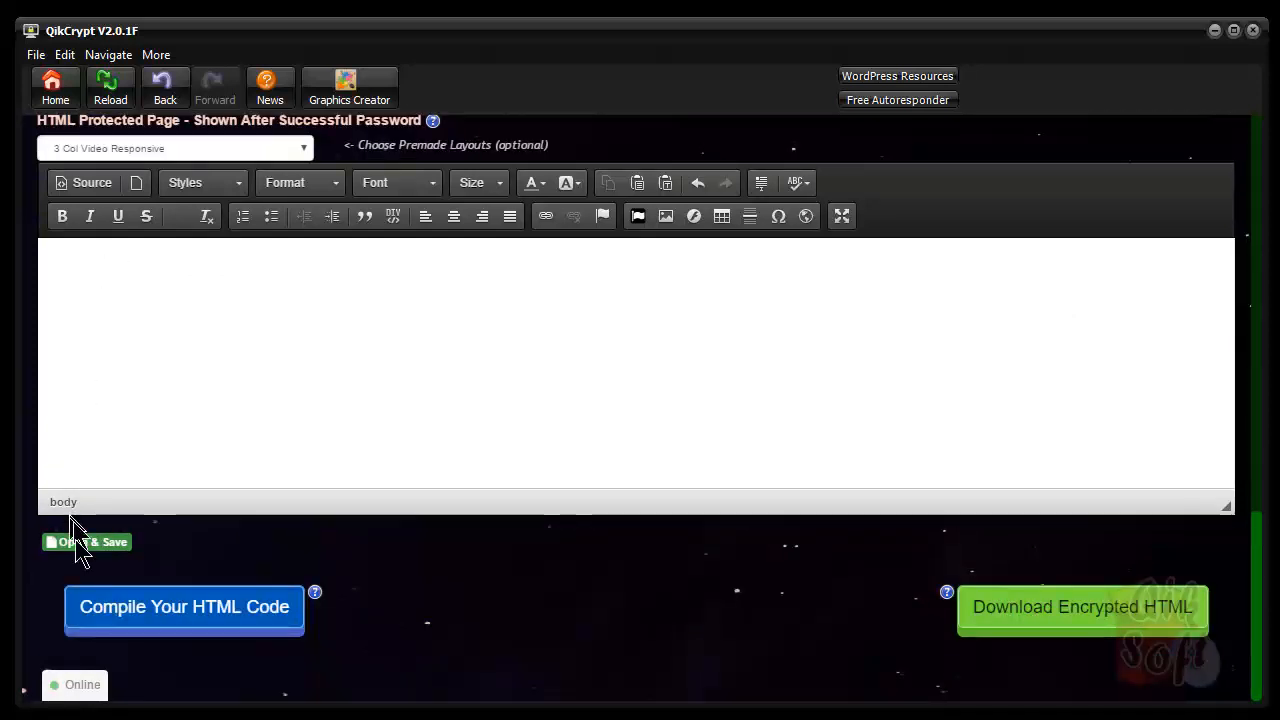
pyautogui.click(84, 545)
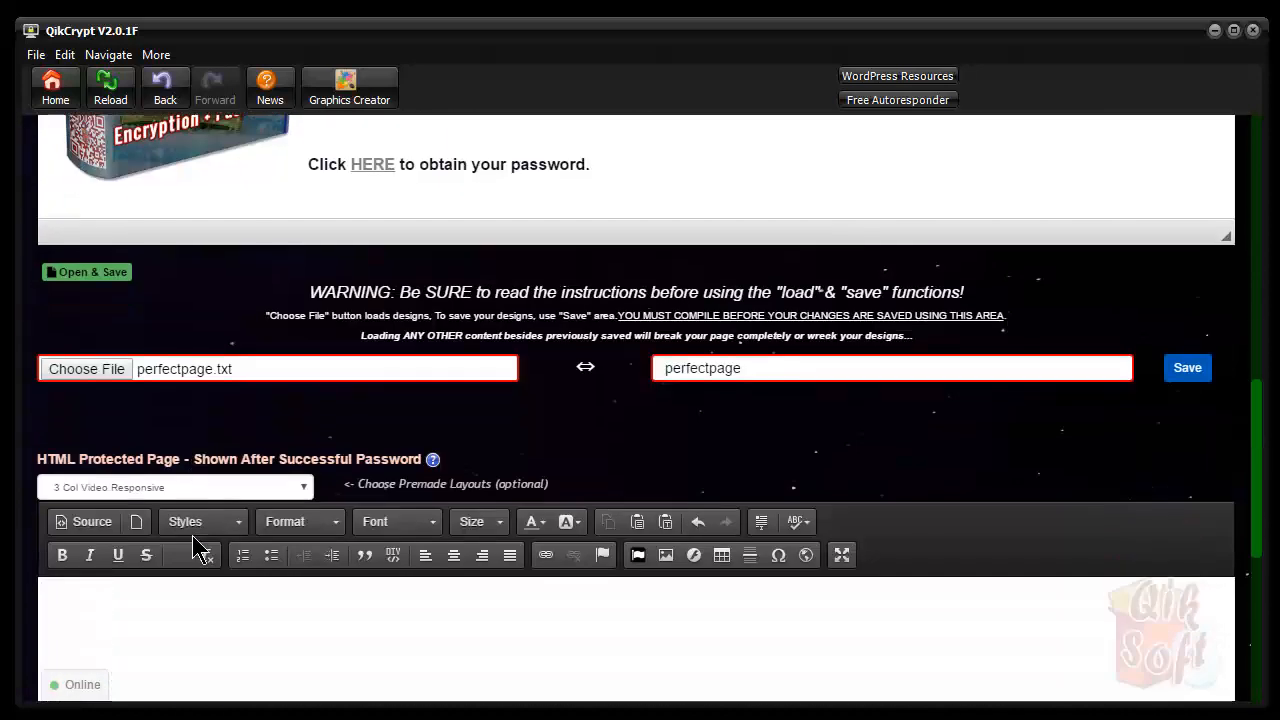
pyautogui.scroll(-5, 443, 334)
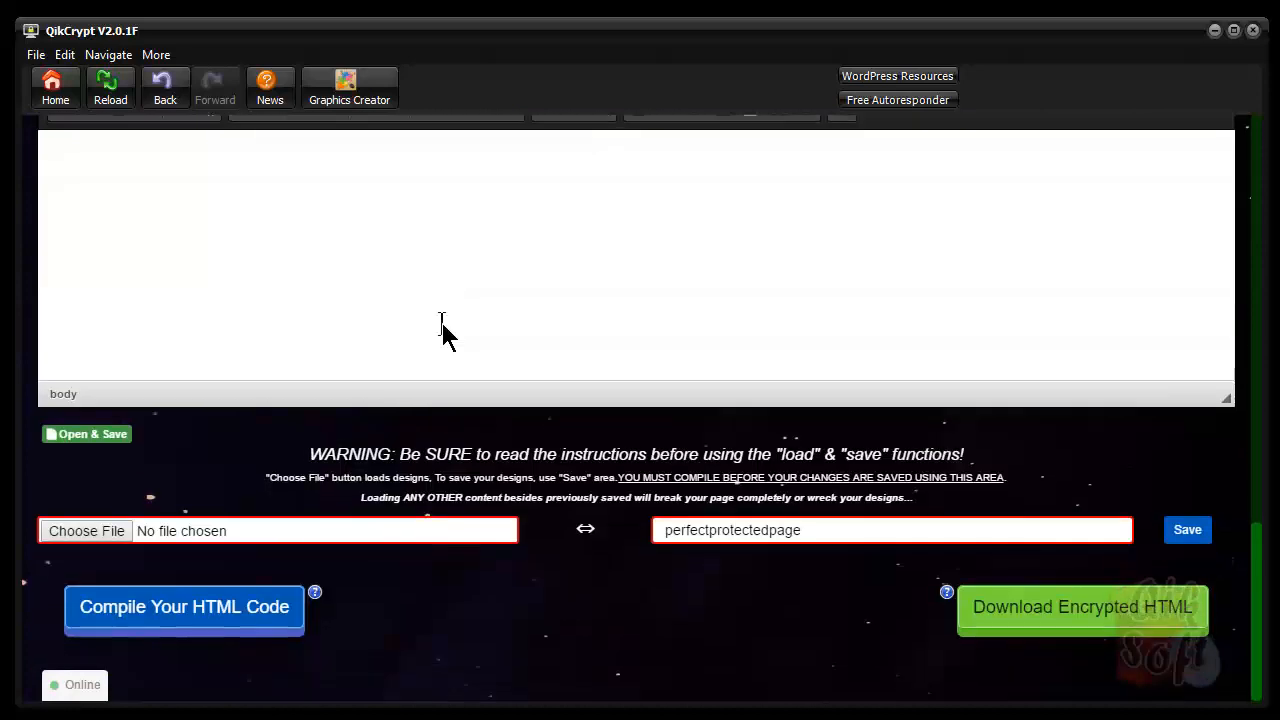
pyautogui.click(95, 531)
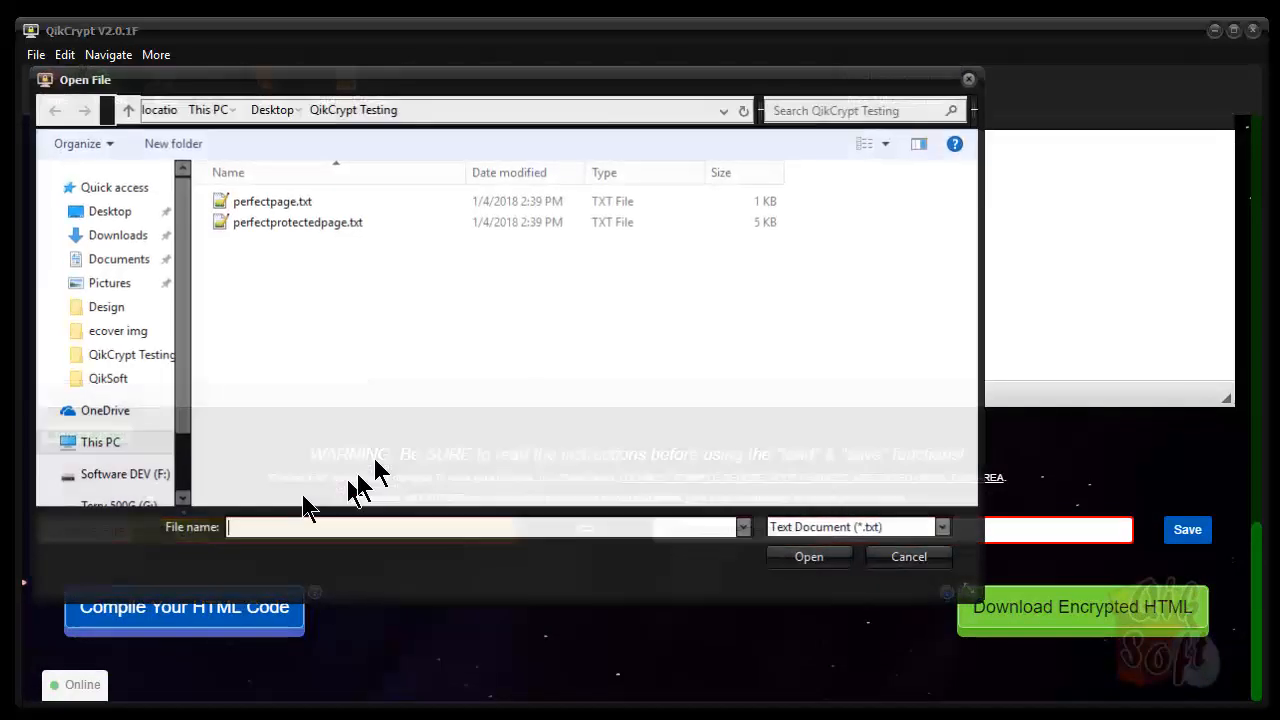
pyautogui.doubleClick(239, 223)
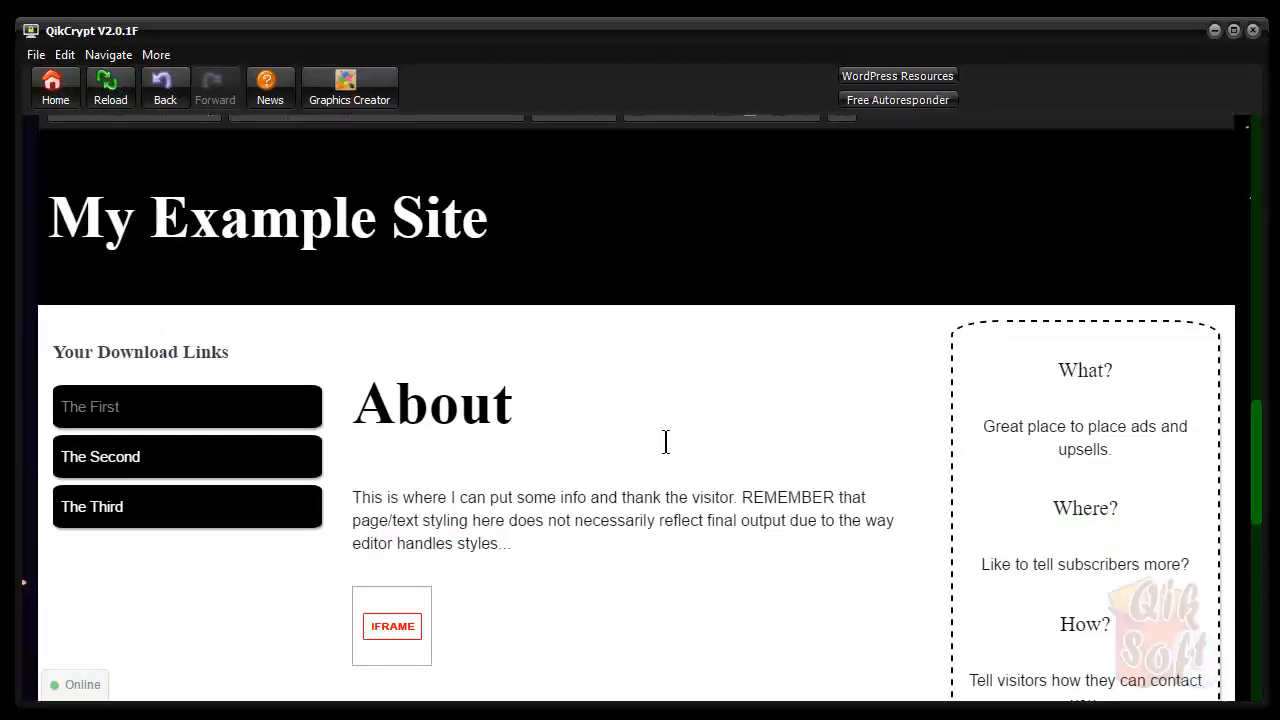
pyautogui.moveTo(1253, 458); pyautogui.dragTo(1268, 165)
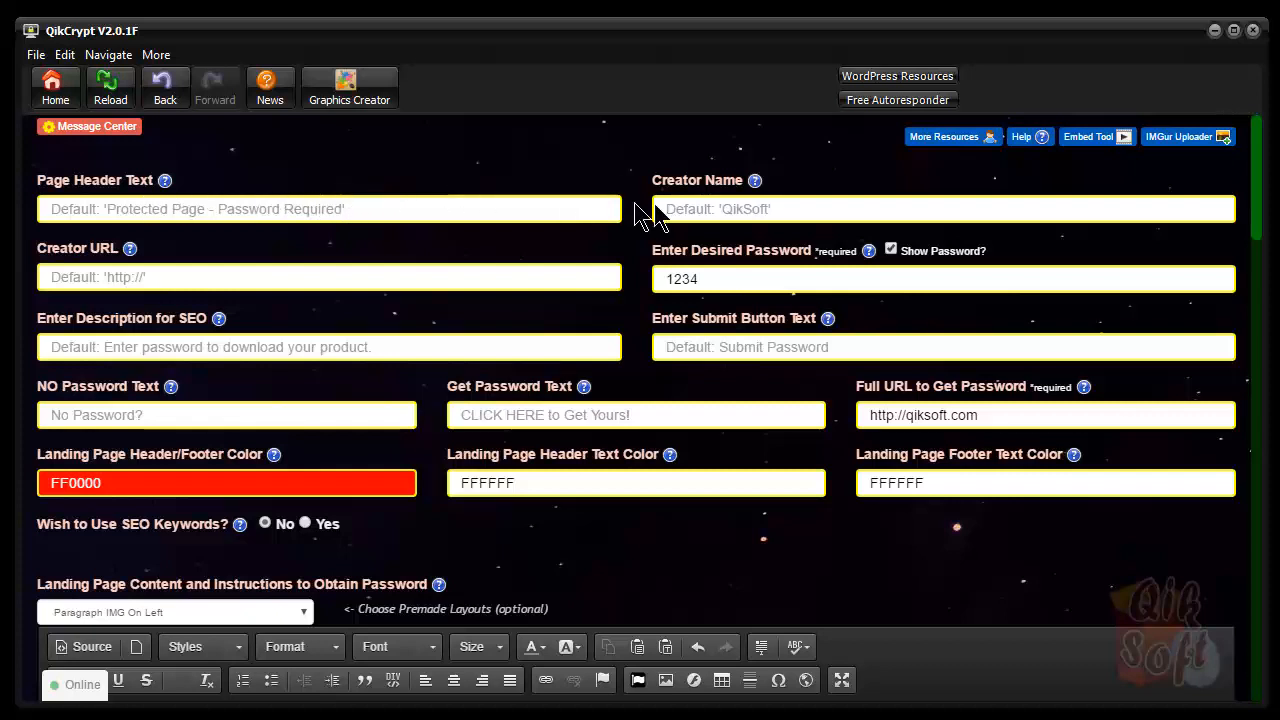
# Switch SEO Keywords to Yes and back to No, then return to the Home screen
pyautogui.click(386, 210)
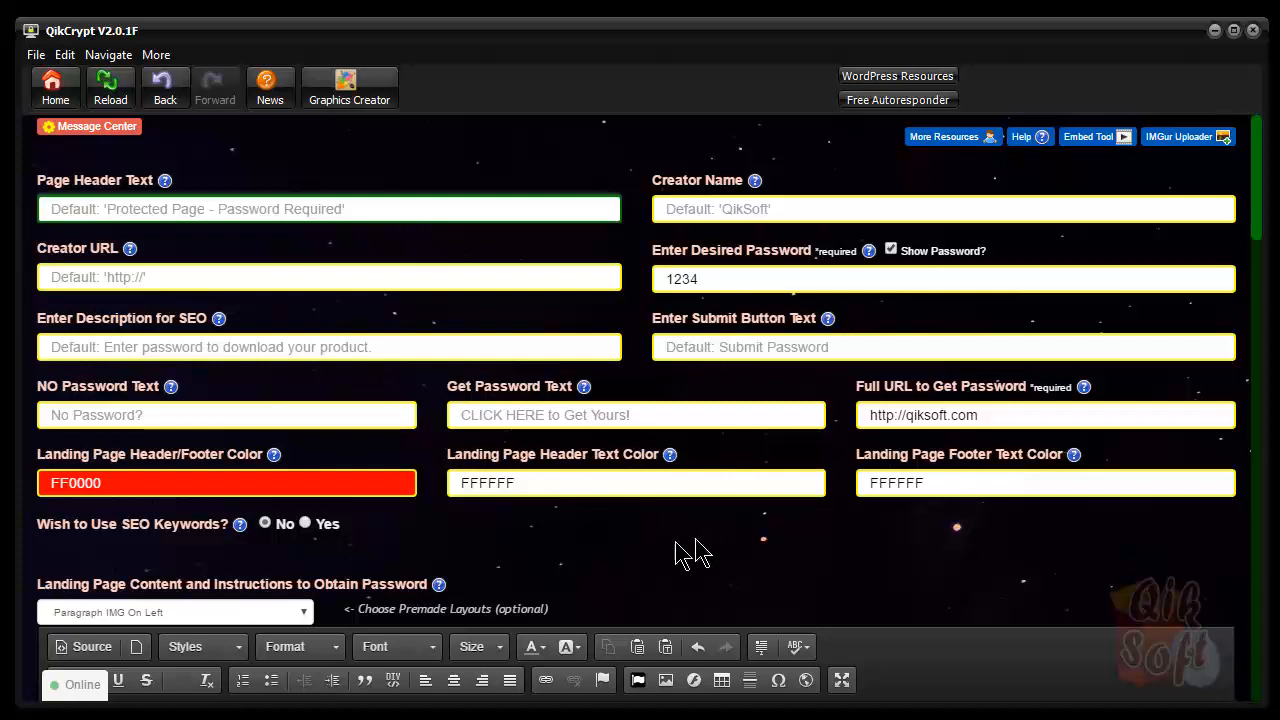
pyautogui.click(305, 523)
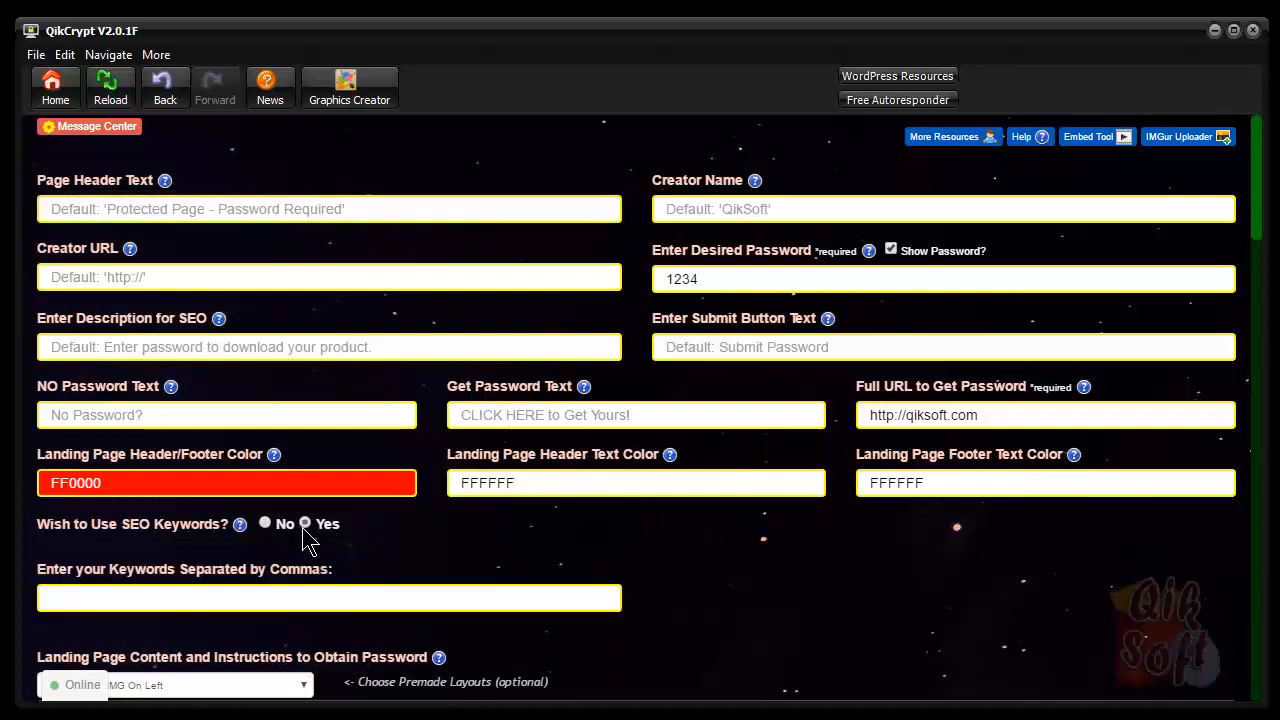
pyautogui.scroll(-3, 371, 534)
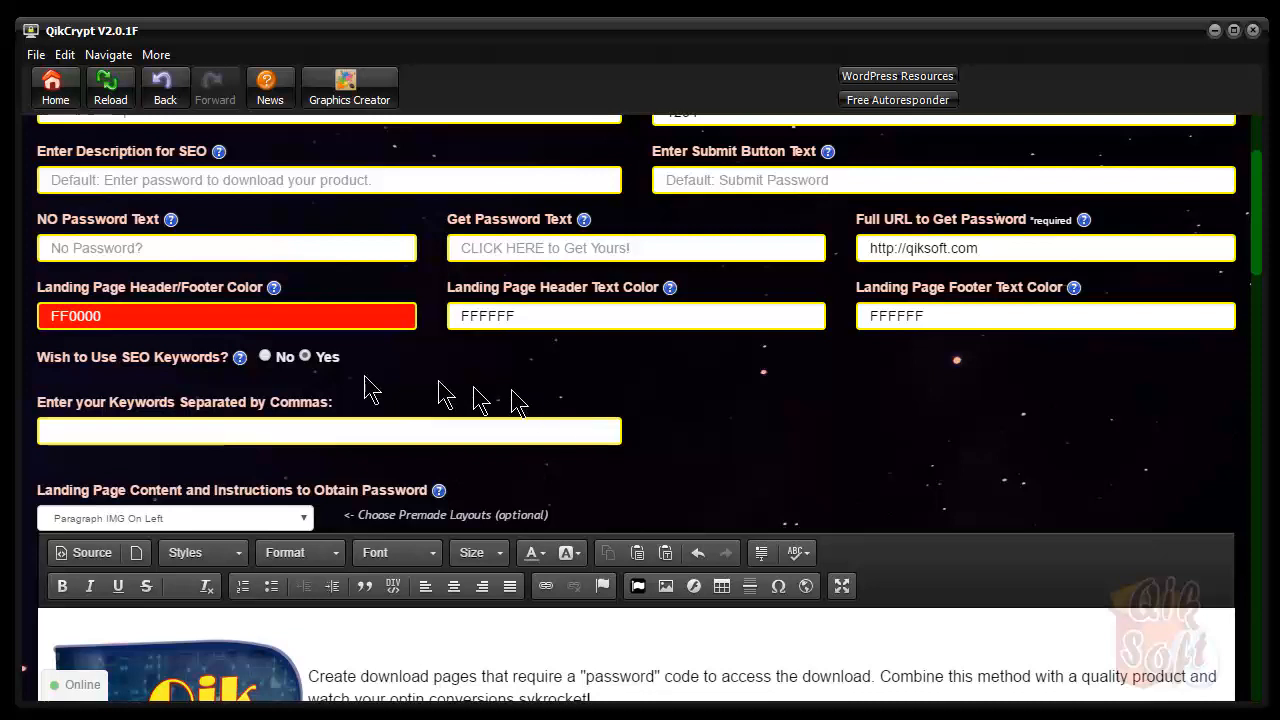
pyautogui.click(267, 358)
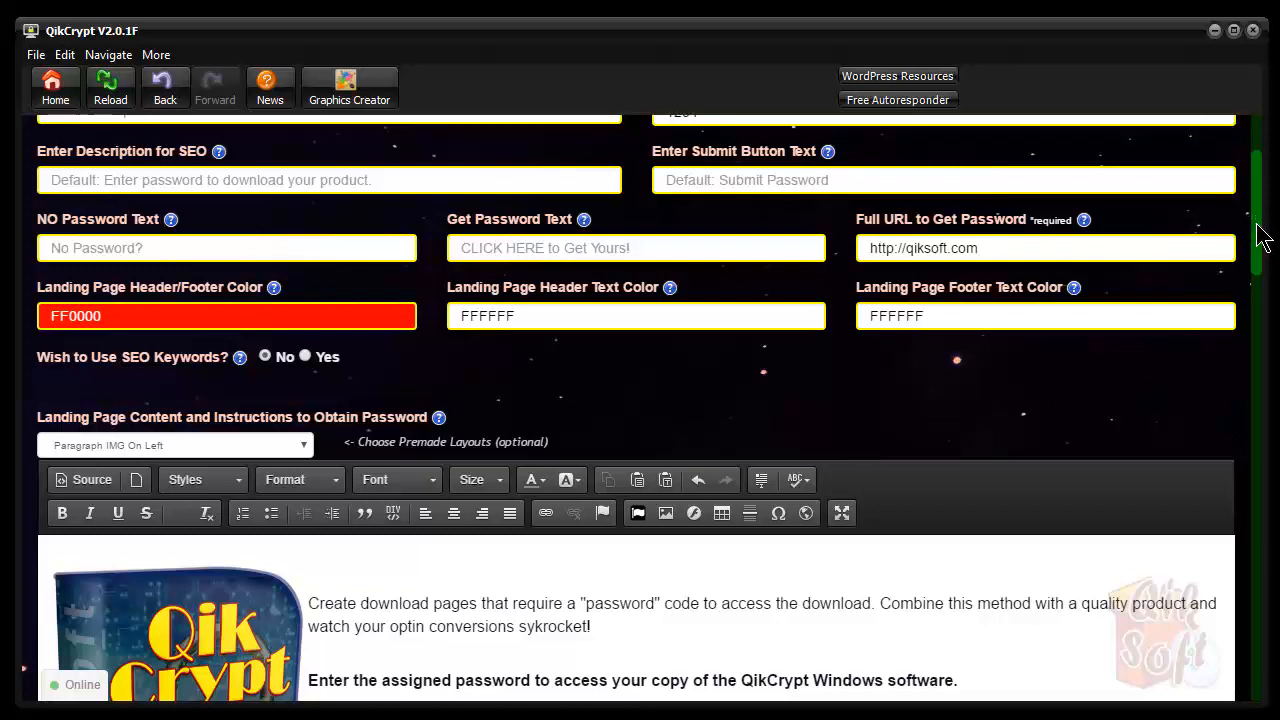
pyautogui.moveTo(1262, 238); pyautogui.dragTo(1262, 190)
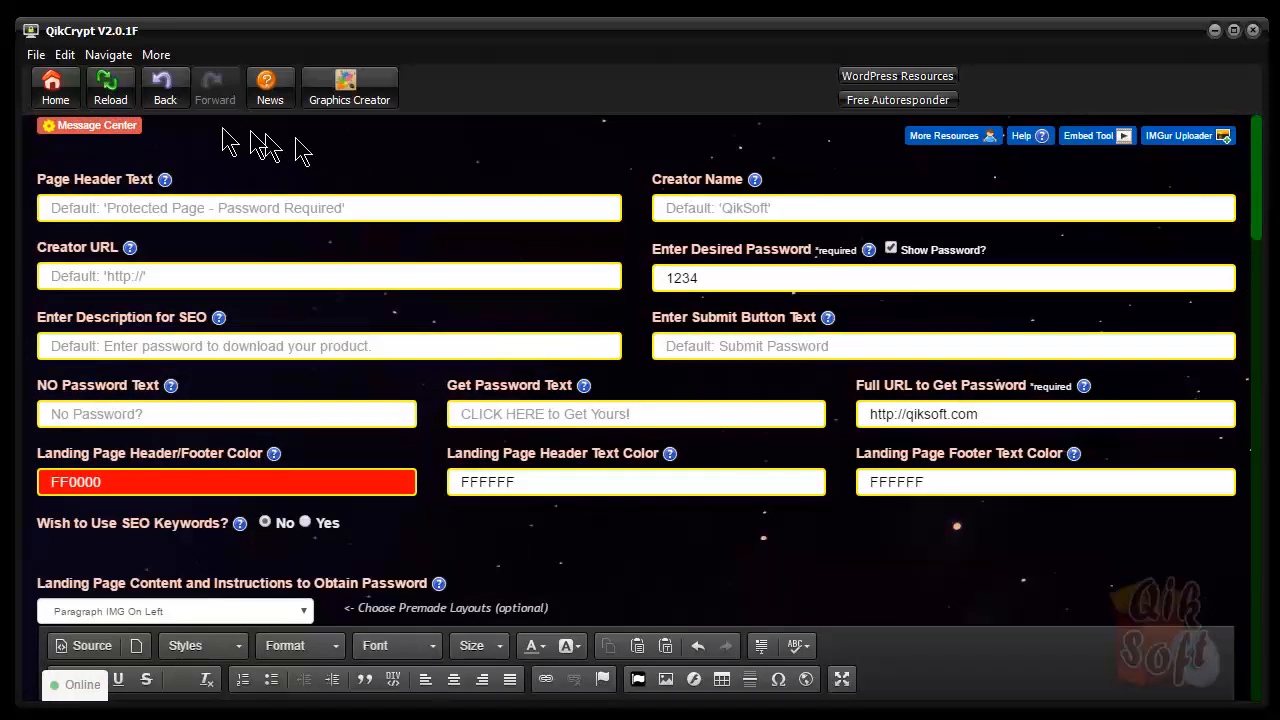
pyautogui.click(54, 90)
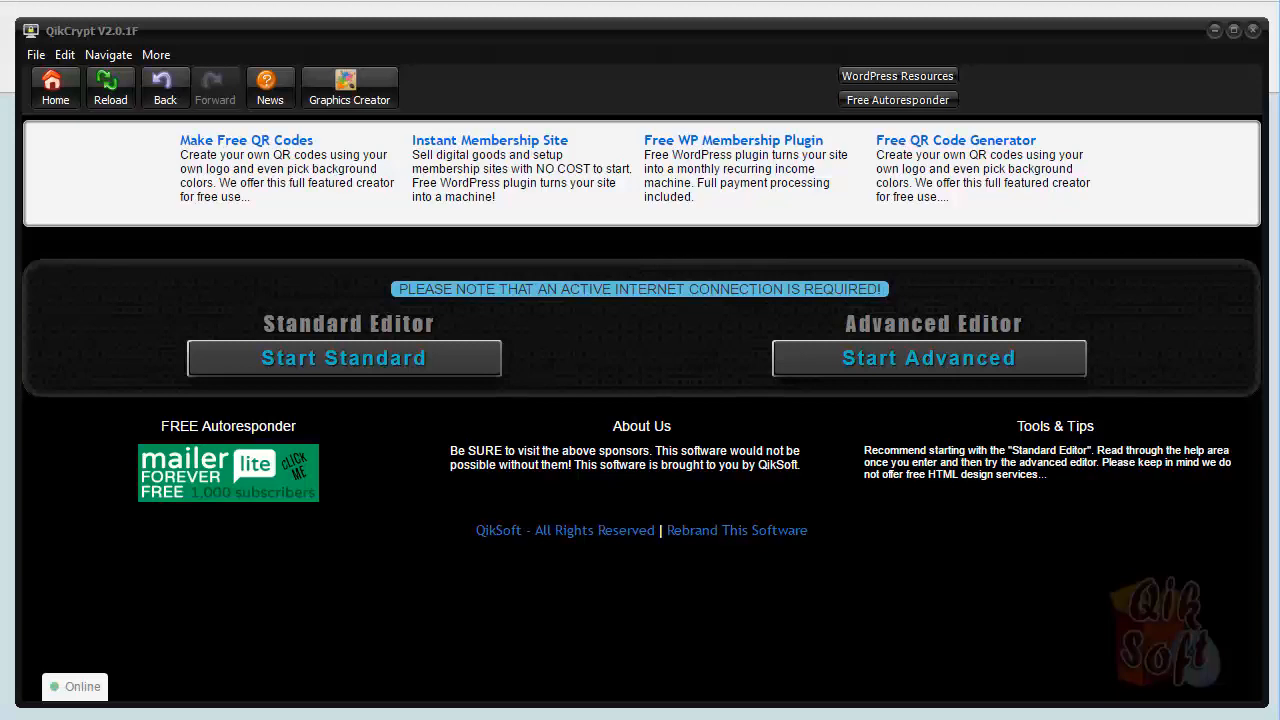
# Choose Start Advanced on the home screen to launch the Advanced Freestyle Editor
pyautogui.click(920, 368)
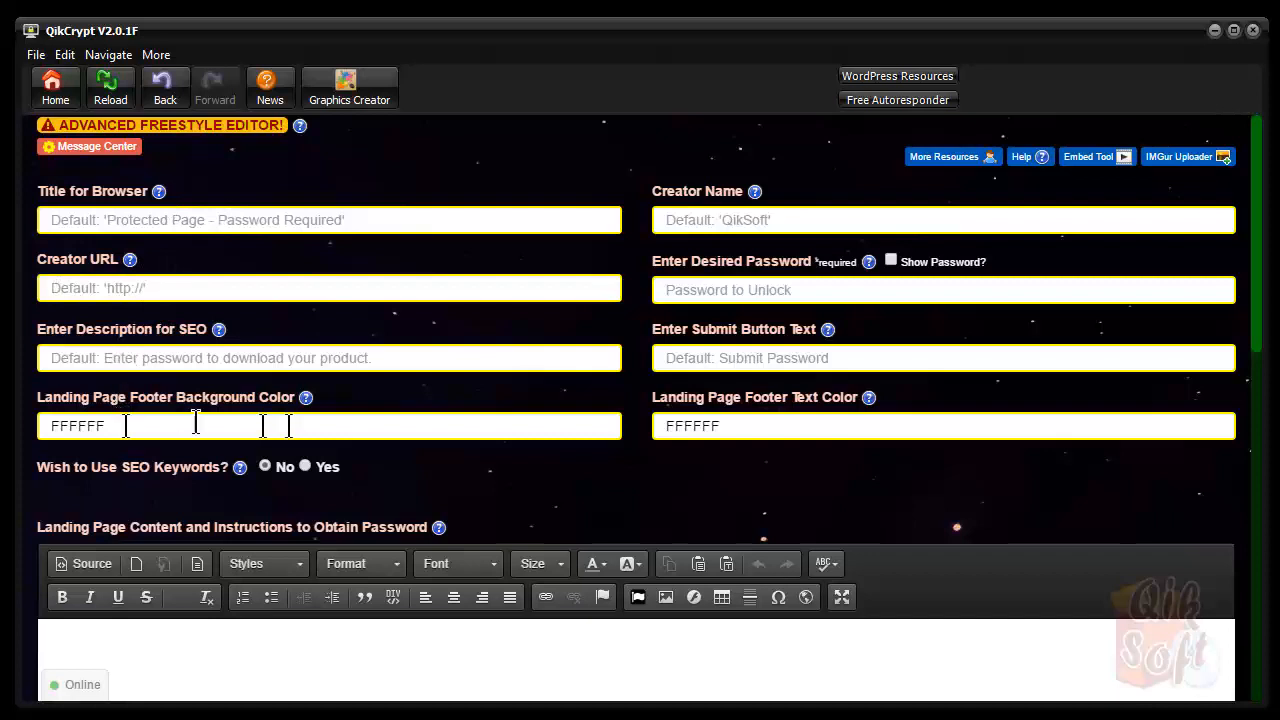
# Enter the desired password and toggle Show Password on and off so it stays masked
pyautogui.click(865, 290)
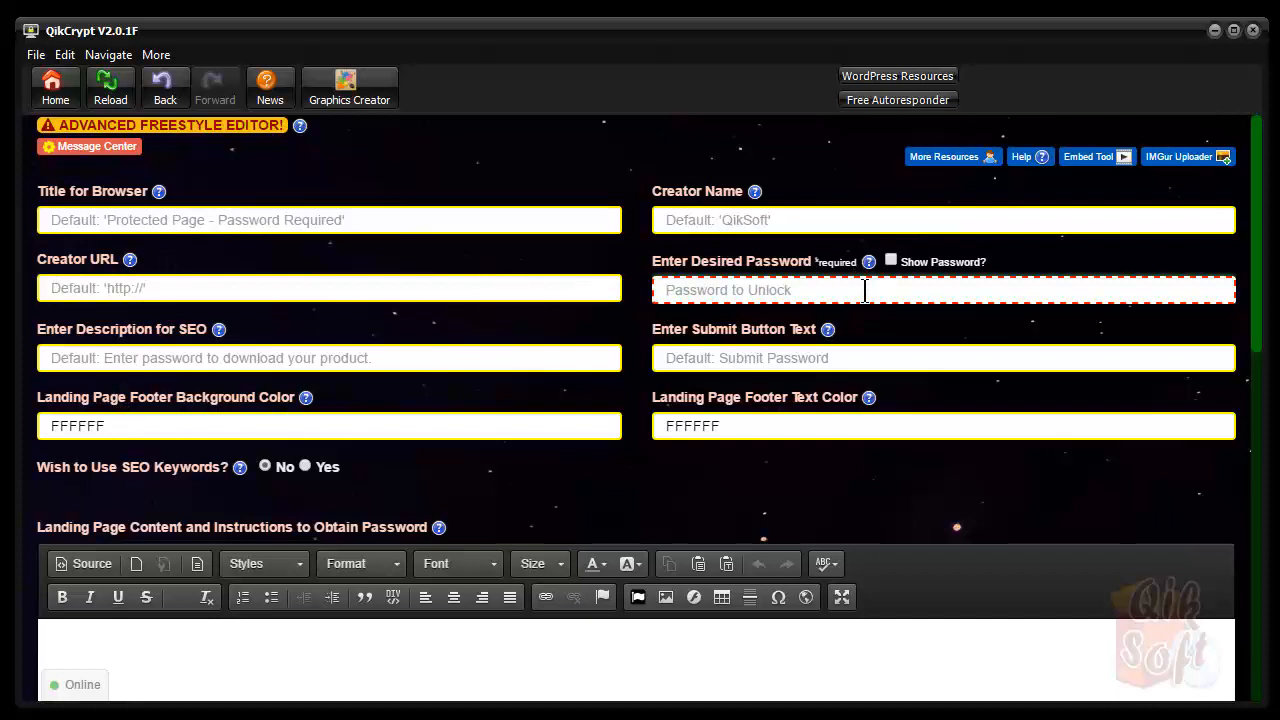
pyautogui.write('****')
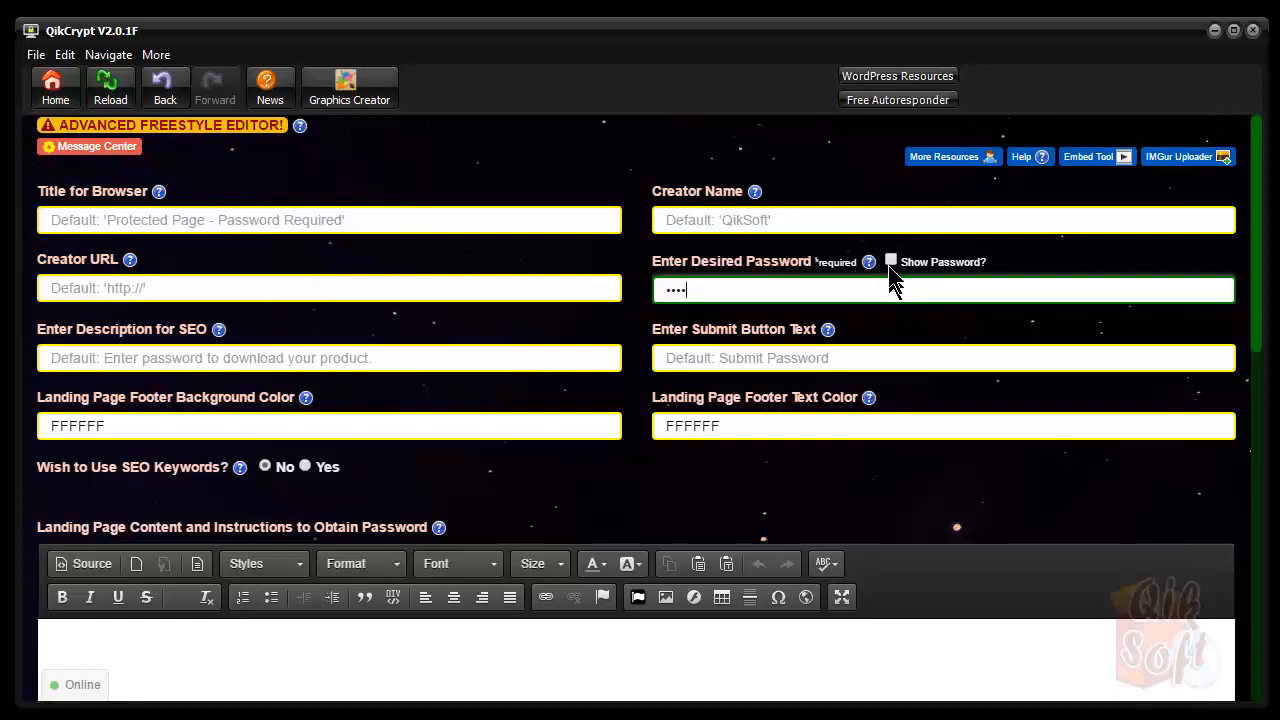
pyautogui.click(890, 262)
pyautogui.click(890, 262)
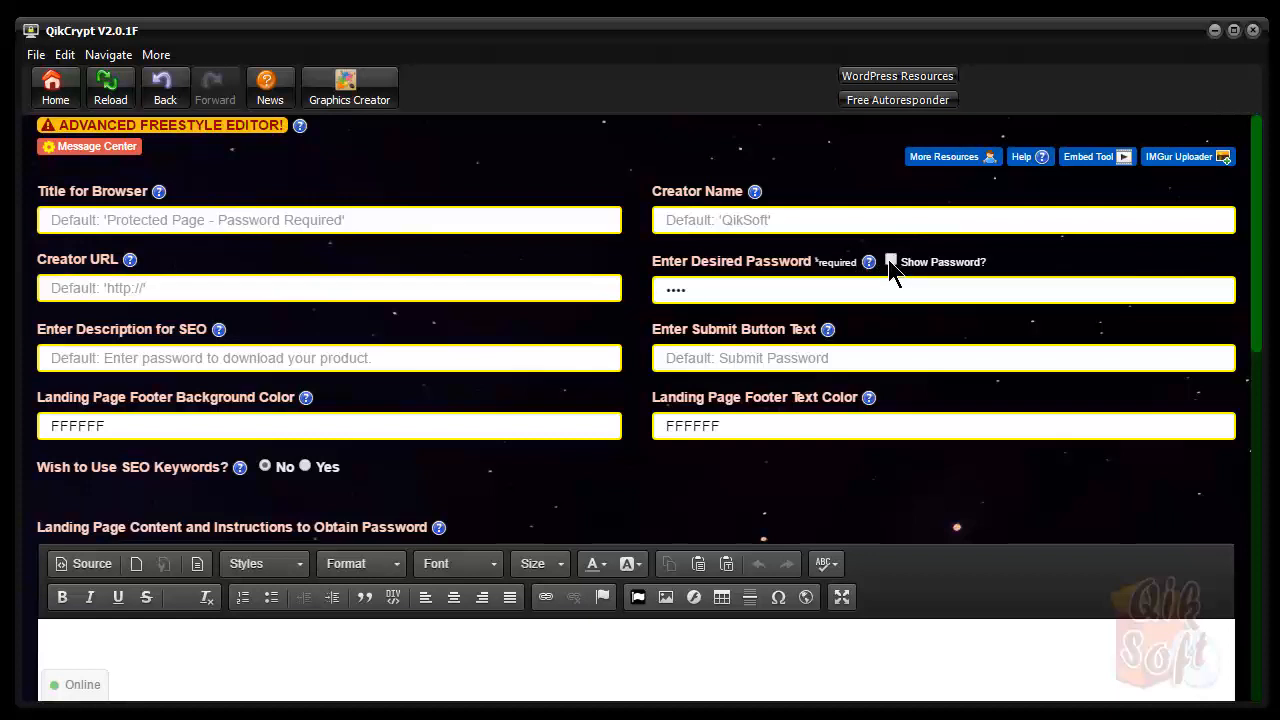
pyautogui.scroll(-3, 894, 350)
pyautogui.scroll(3, 894, 348)
# Set the landing page footer text colour to black, 000000
pyautogui.moveTo(306, 400)
pyautogui.click(738, 425)
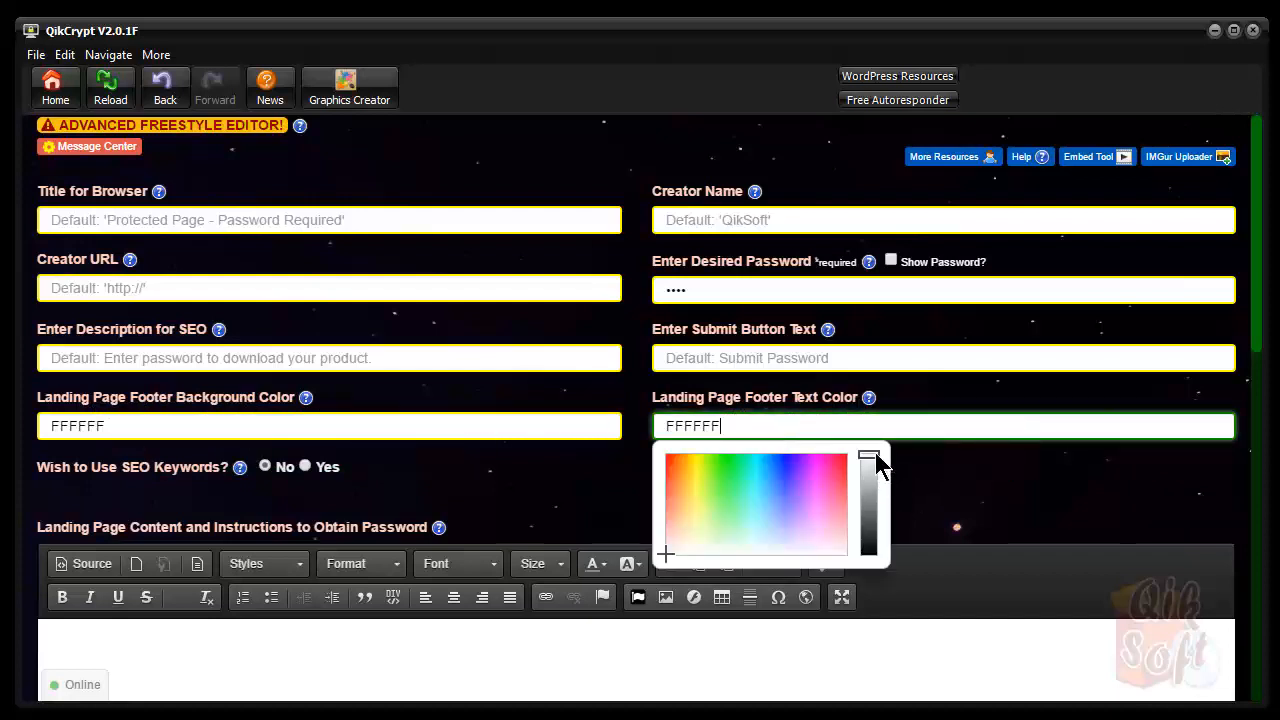
pyautogui.moveTo(875, 462); pyautogui.dragTo(874, 580)
pyautogui.click(1028, 500)
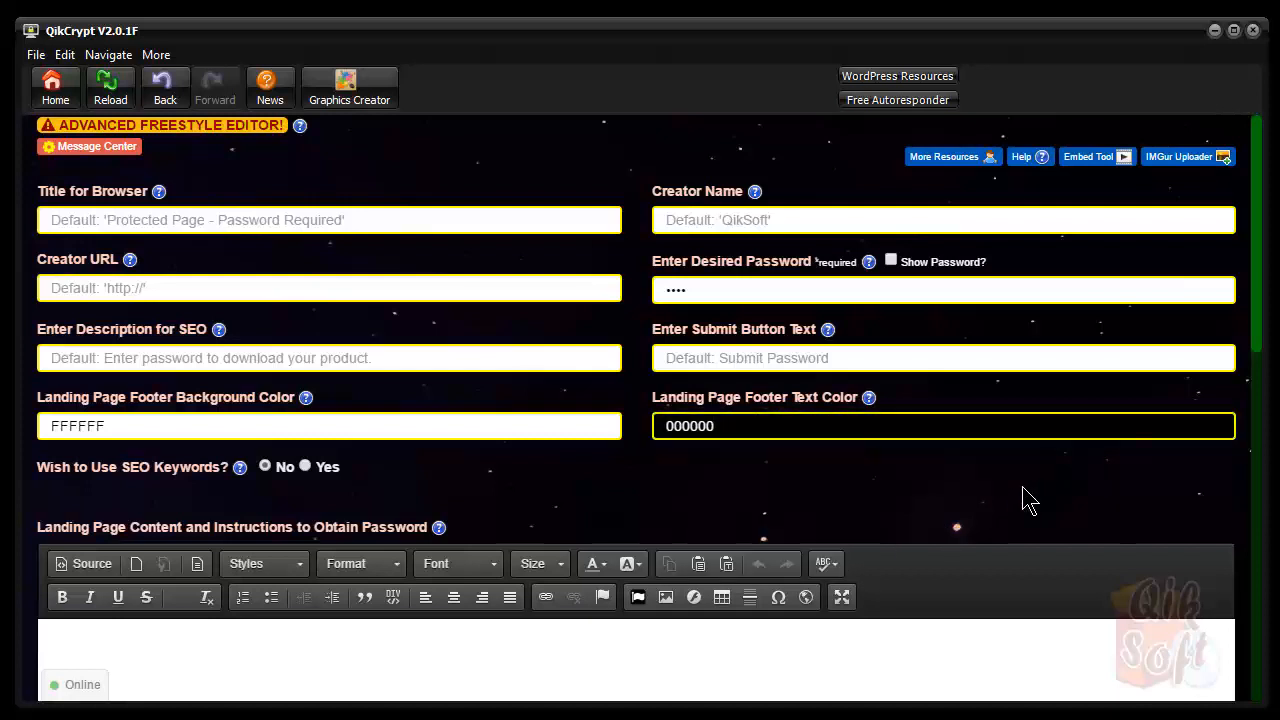
pyautogui.scroll(-2, 1025, 502)
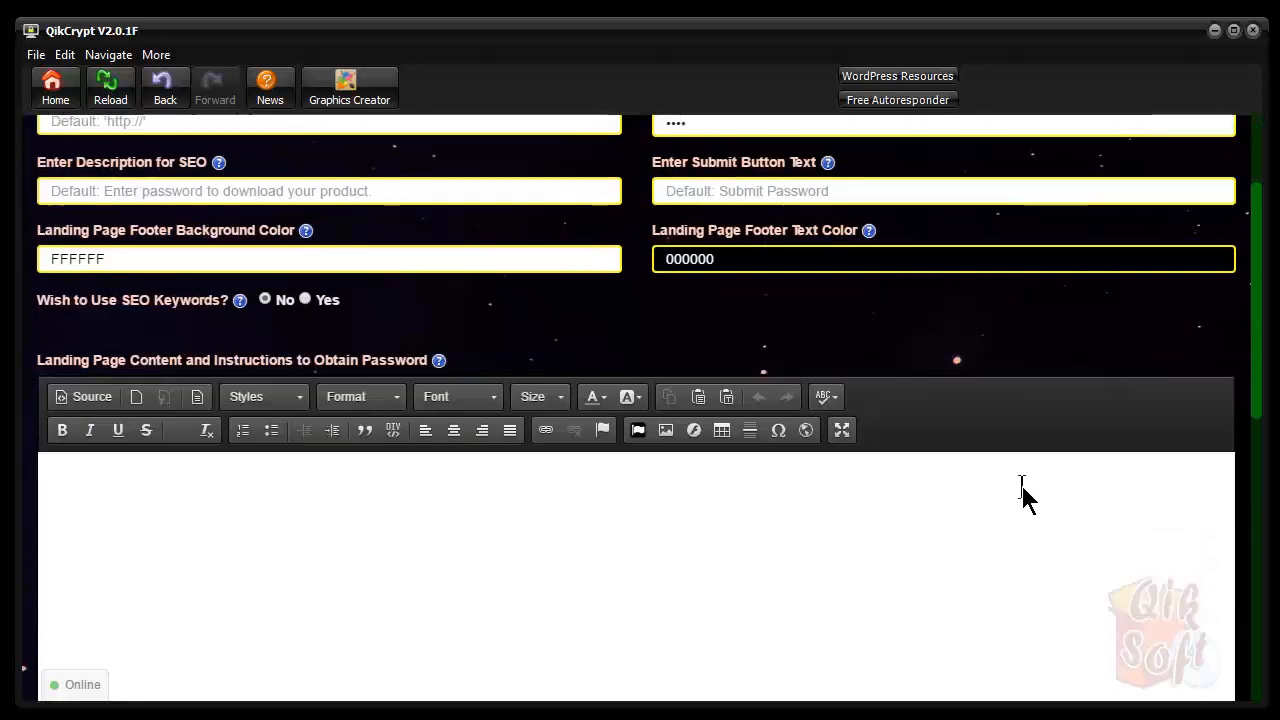
pyautogui.moveTo(1257, 357); pyautogui.dragTo(1241, 415)
pyautogui.click(198, 327)
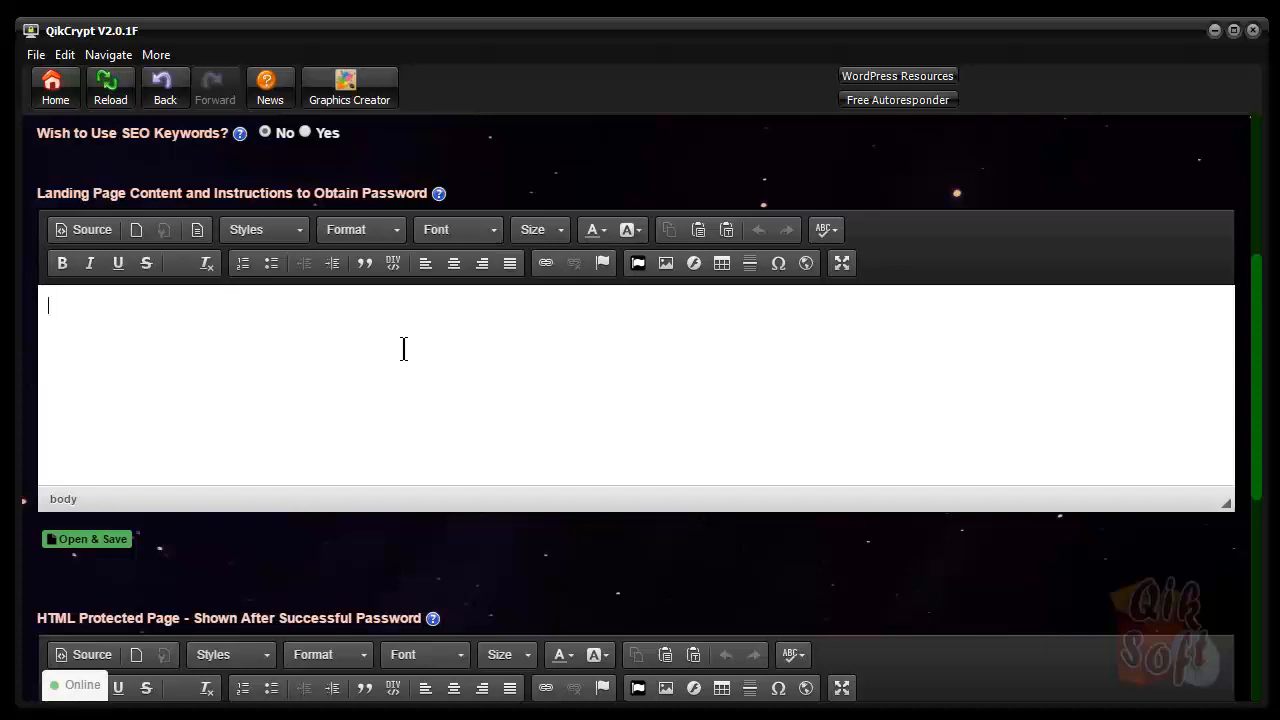
# Insert a div block with the Gradient Area style at the top of the landing page content
pyautogui.click(392, 264)
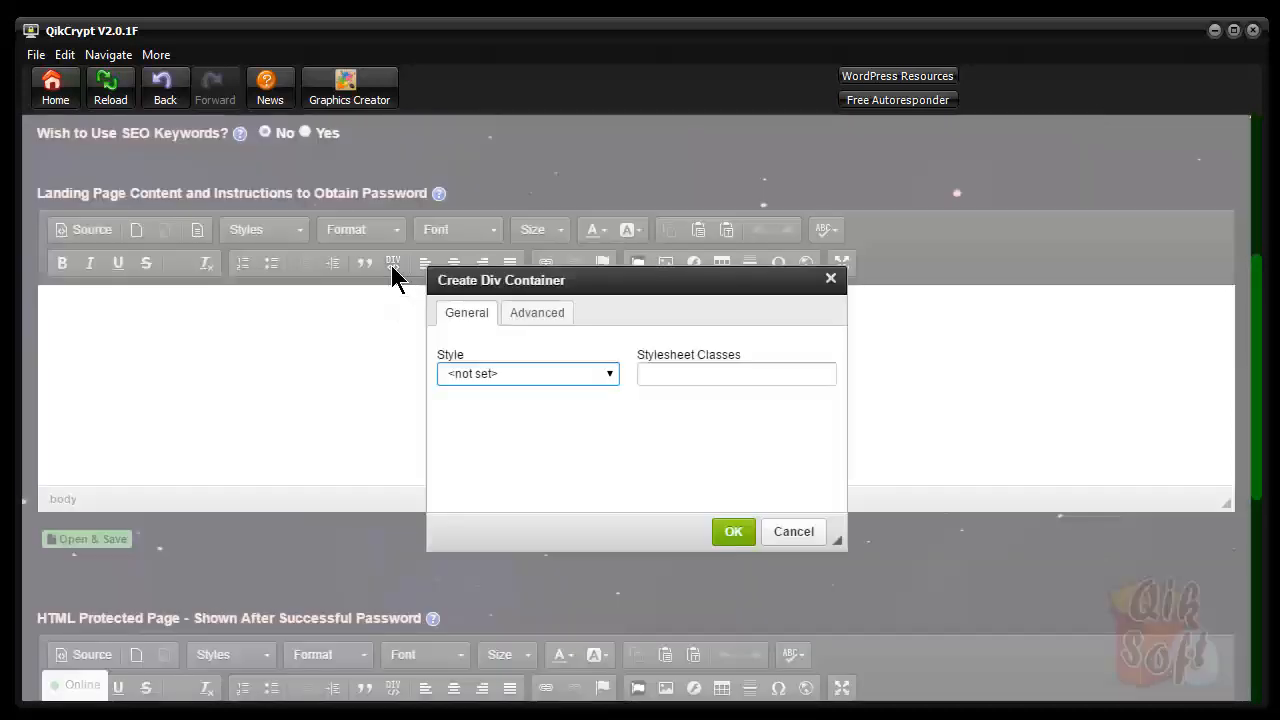
pyautogui.click(609, 378)
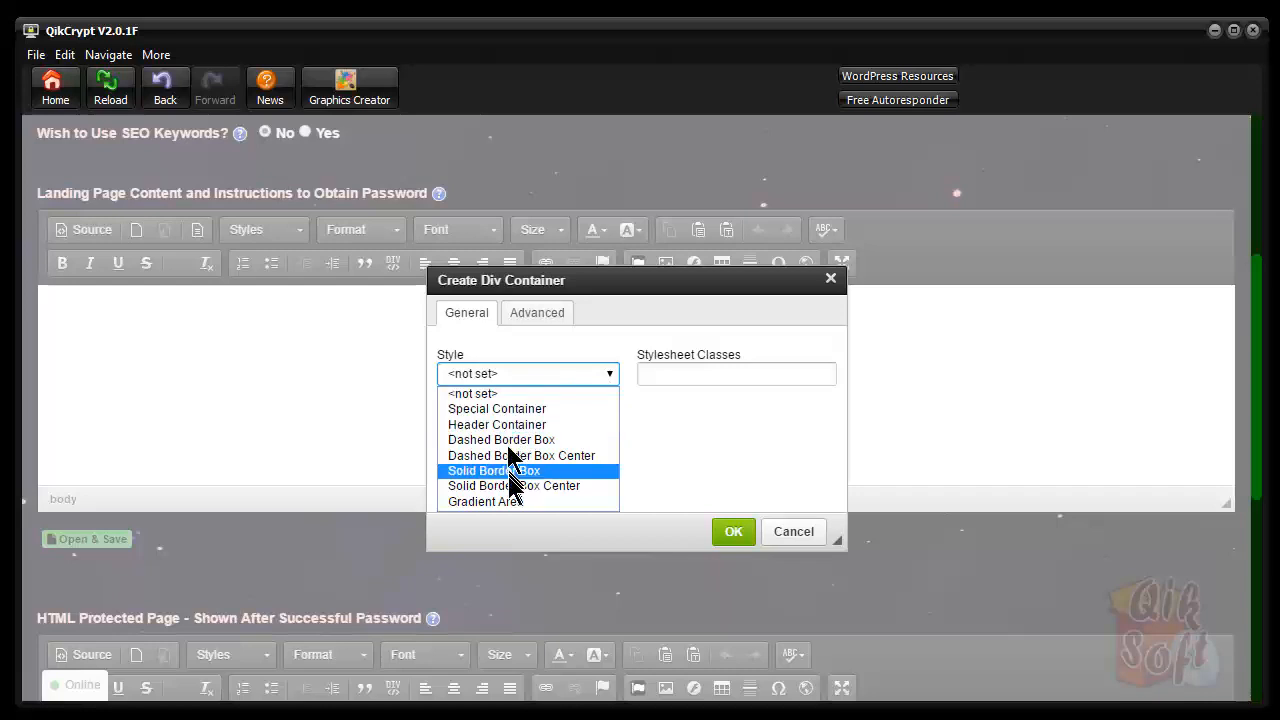
pyautogui.click(498, 503)
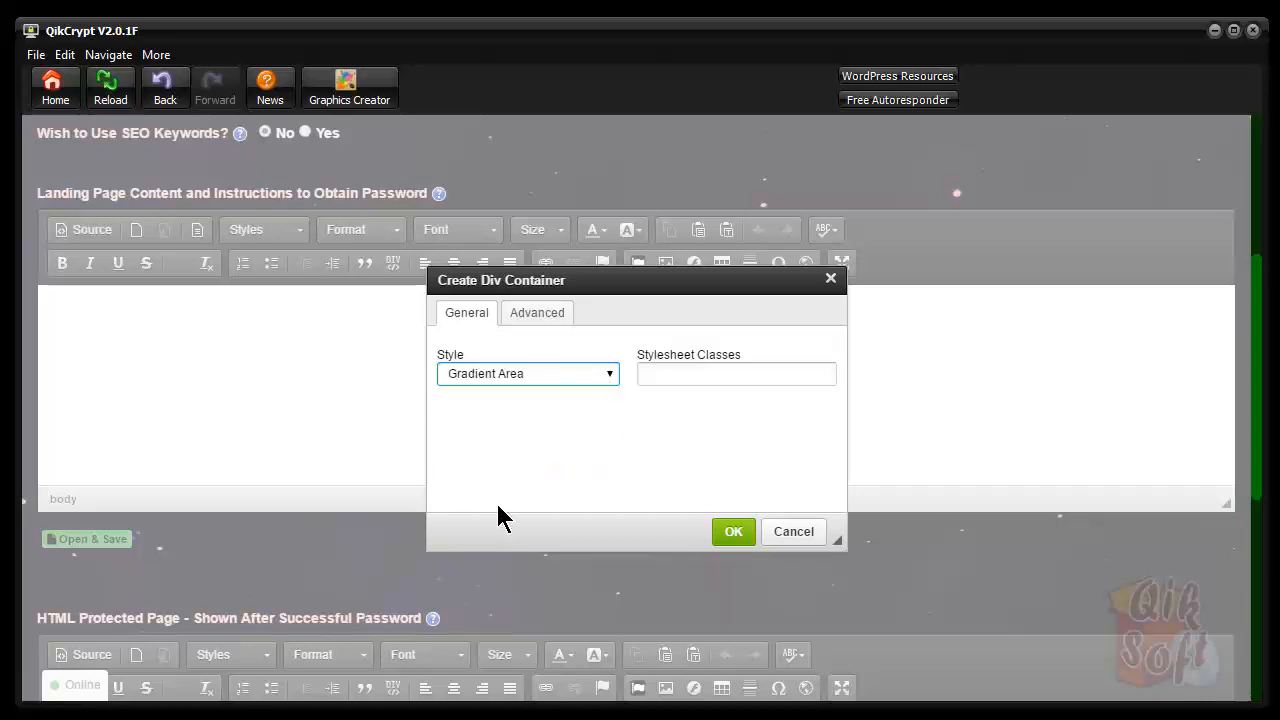
pyautogui.click(734, 535)
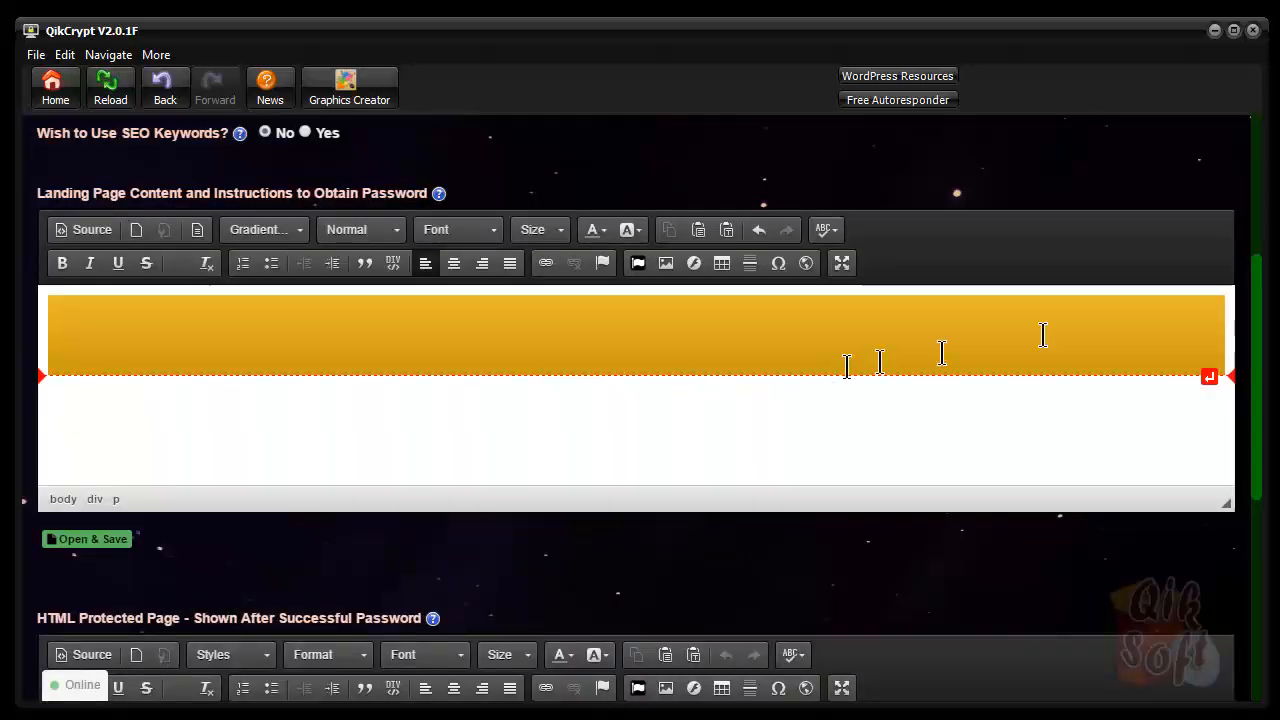
# Review the gold block's Advanced div settings and close the dialog without changes
pyautogui.rightClick(230, 337)
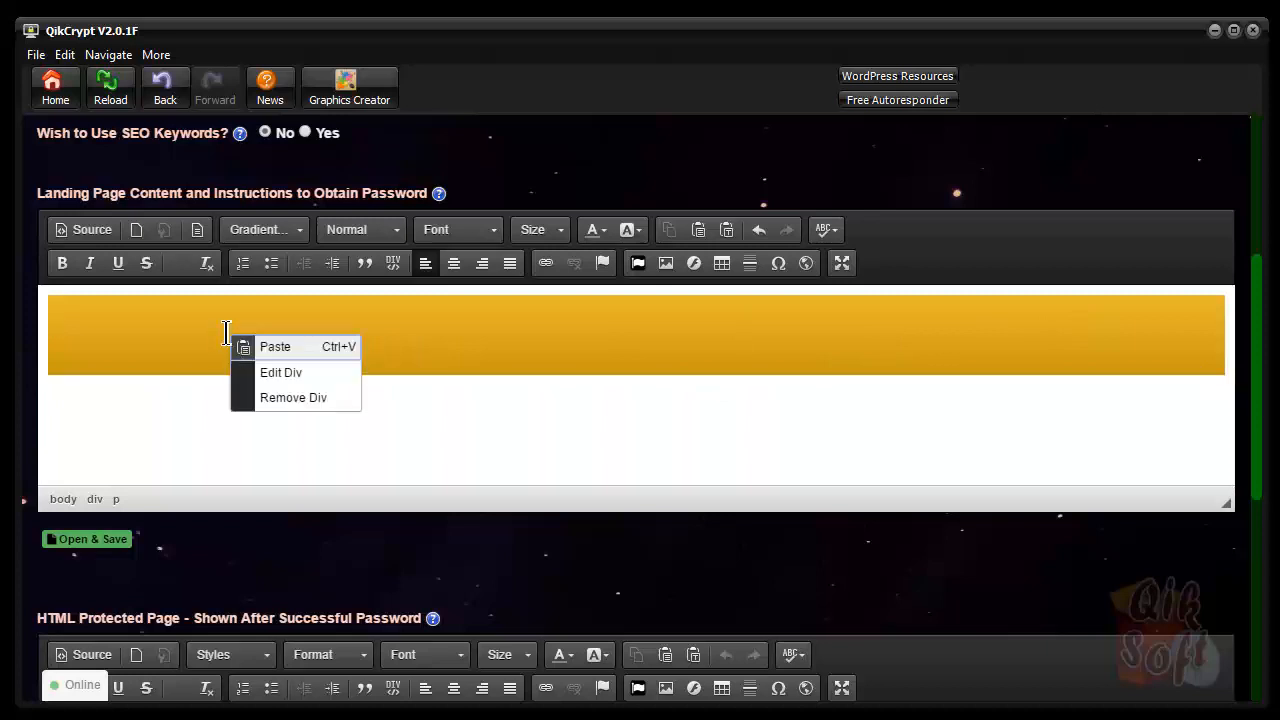
pyautogui.click(277, 376)
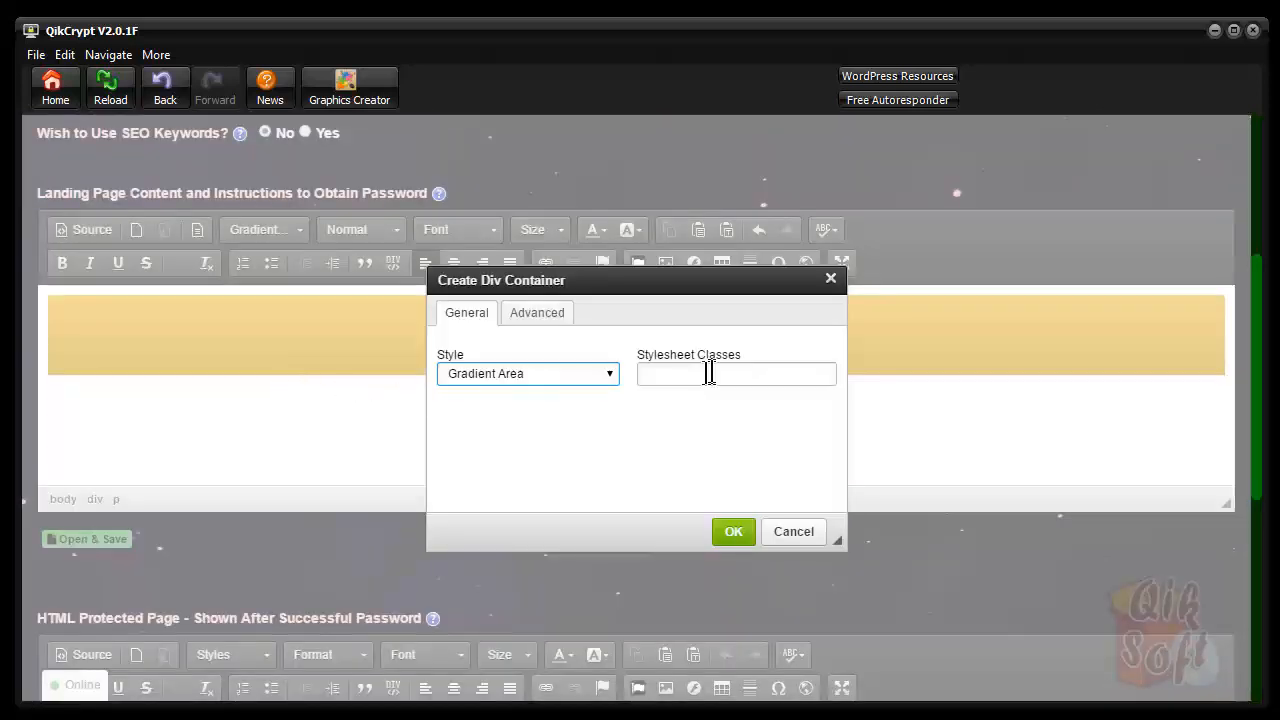
pyautogui.click(537, 314)
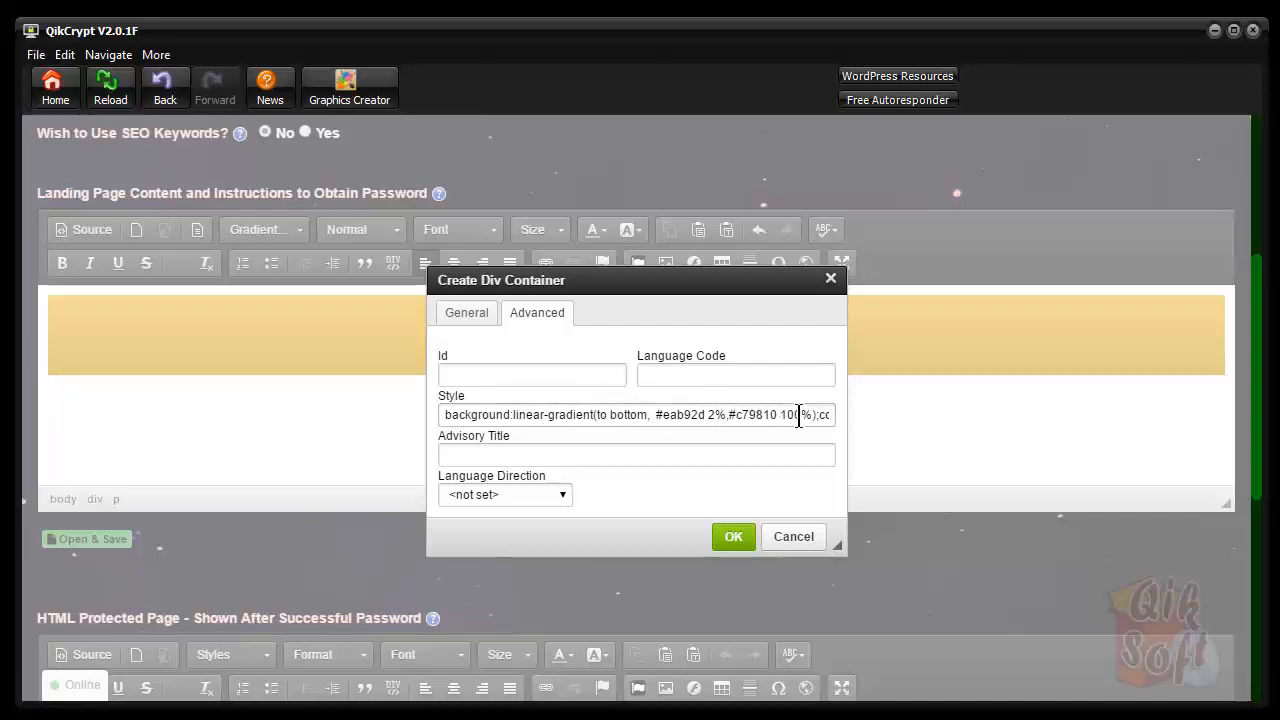
pyautogui.click(733, 537)
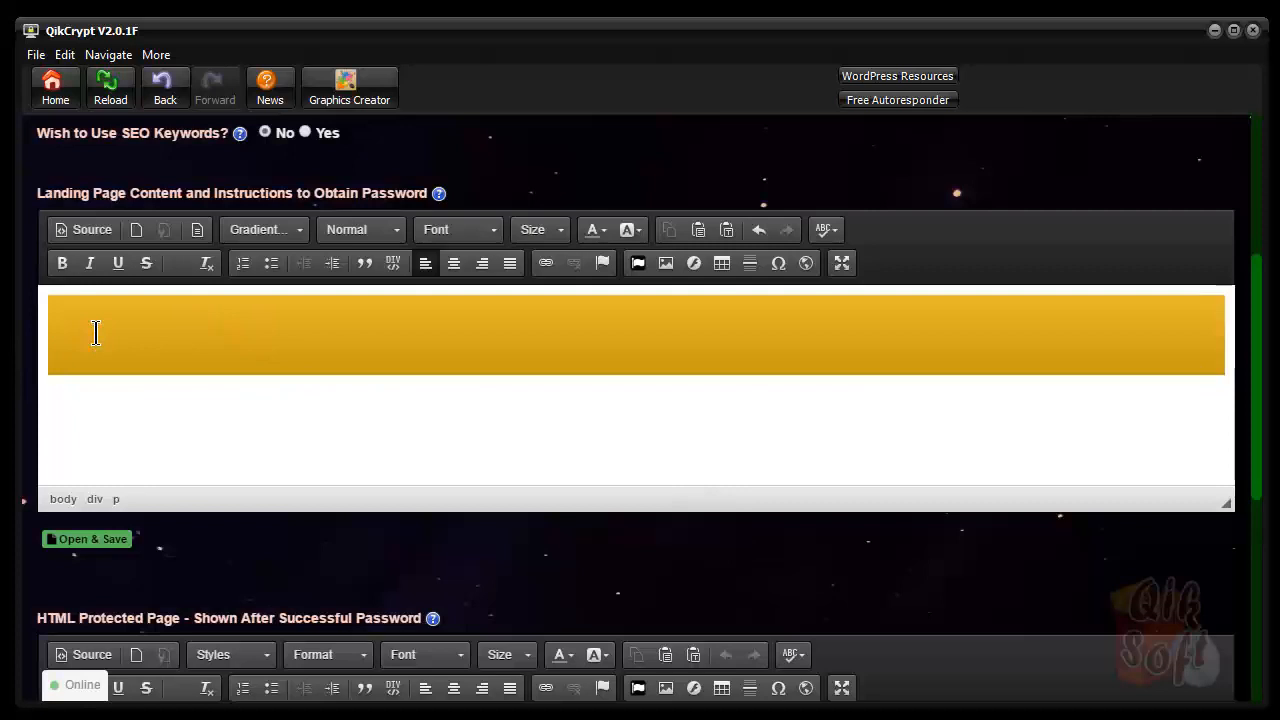
# Format 'Header' as Heading 2 inside the gradient block, then blank the editor with New Page
pyautogui.write('Headin')
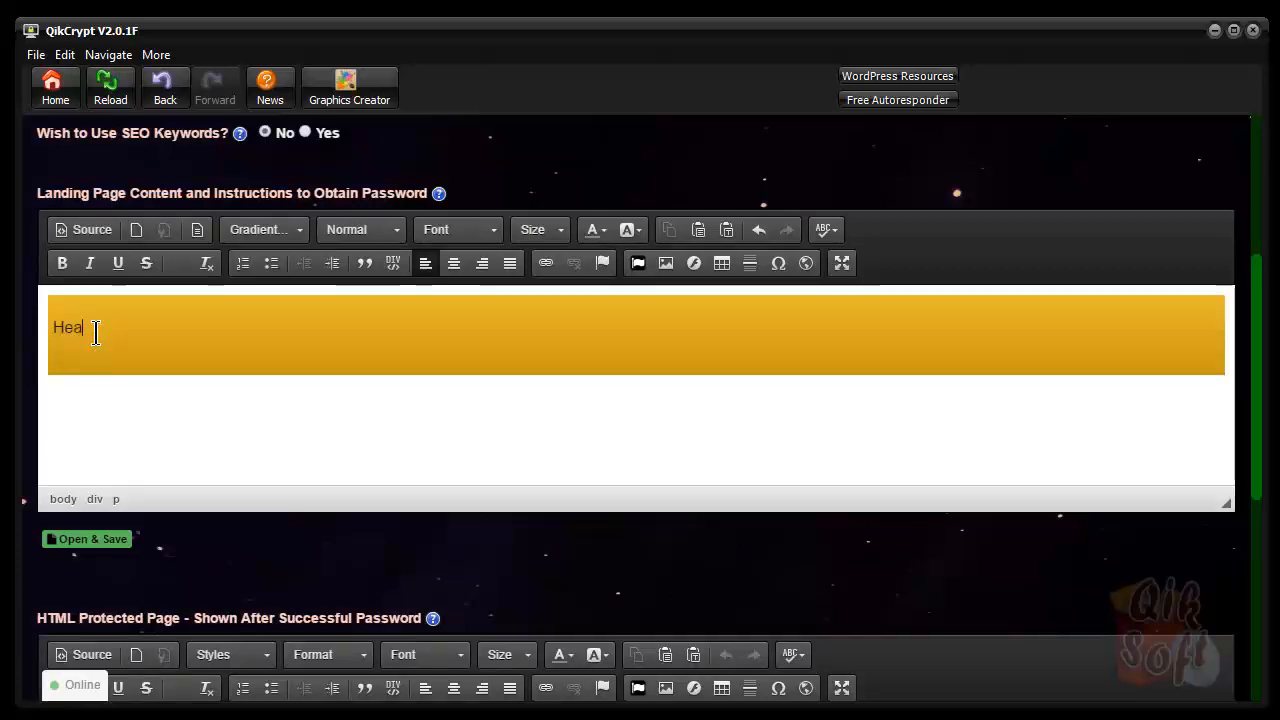
pyautogui.moveTo(128, 328); pyautogui.dragTo(29, 306)
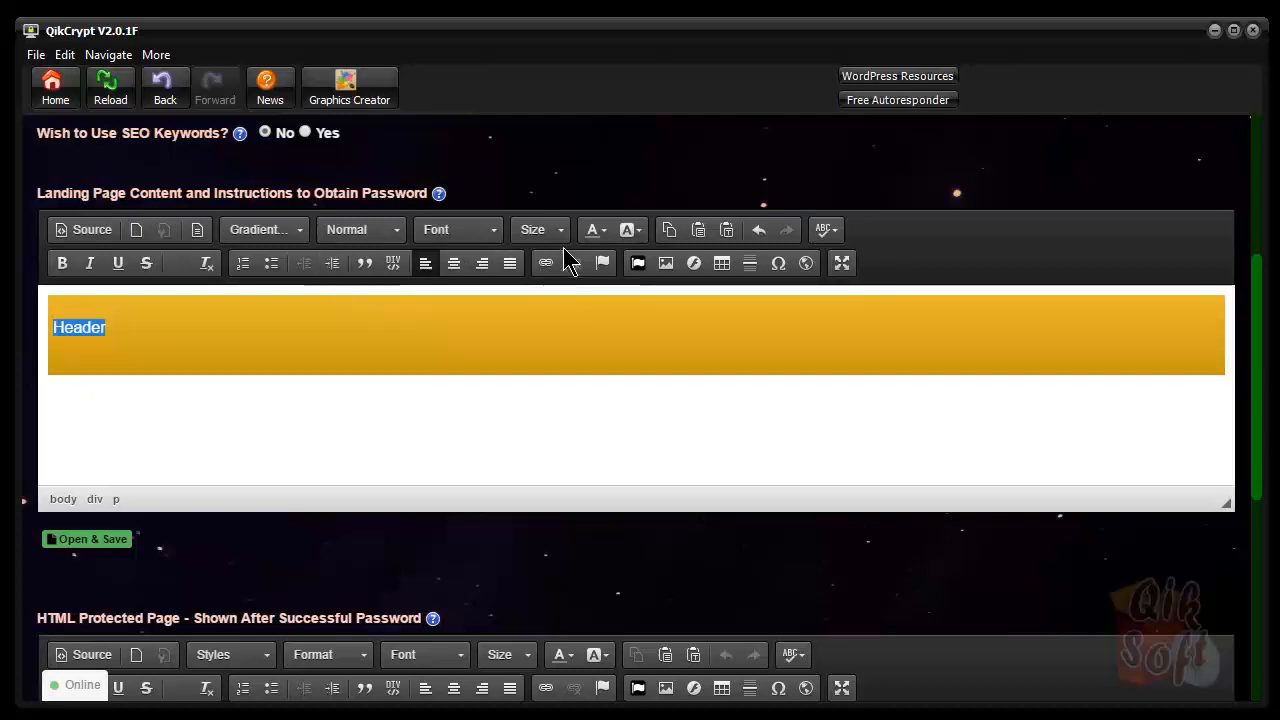
pyautogui.click(398, 230)
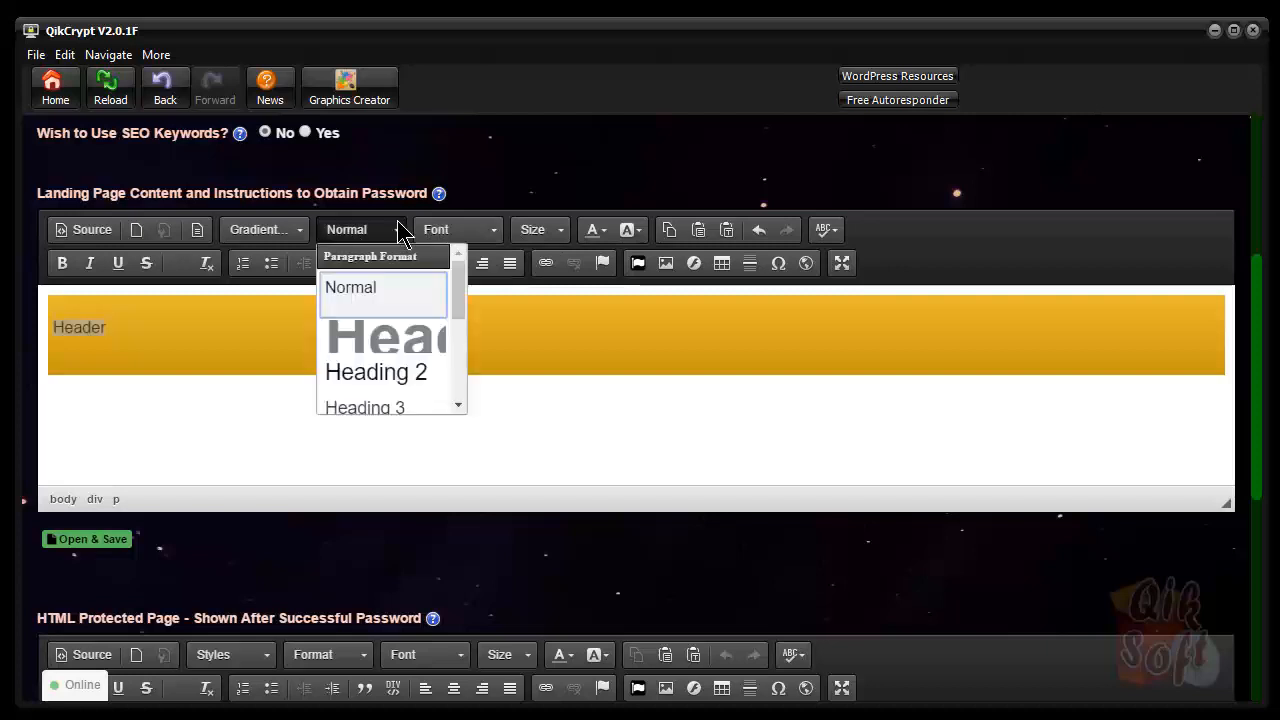
pyautogui.click(392, 380)
pyautogui.click(140, 337)
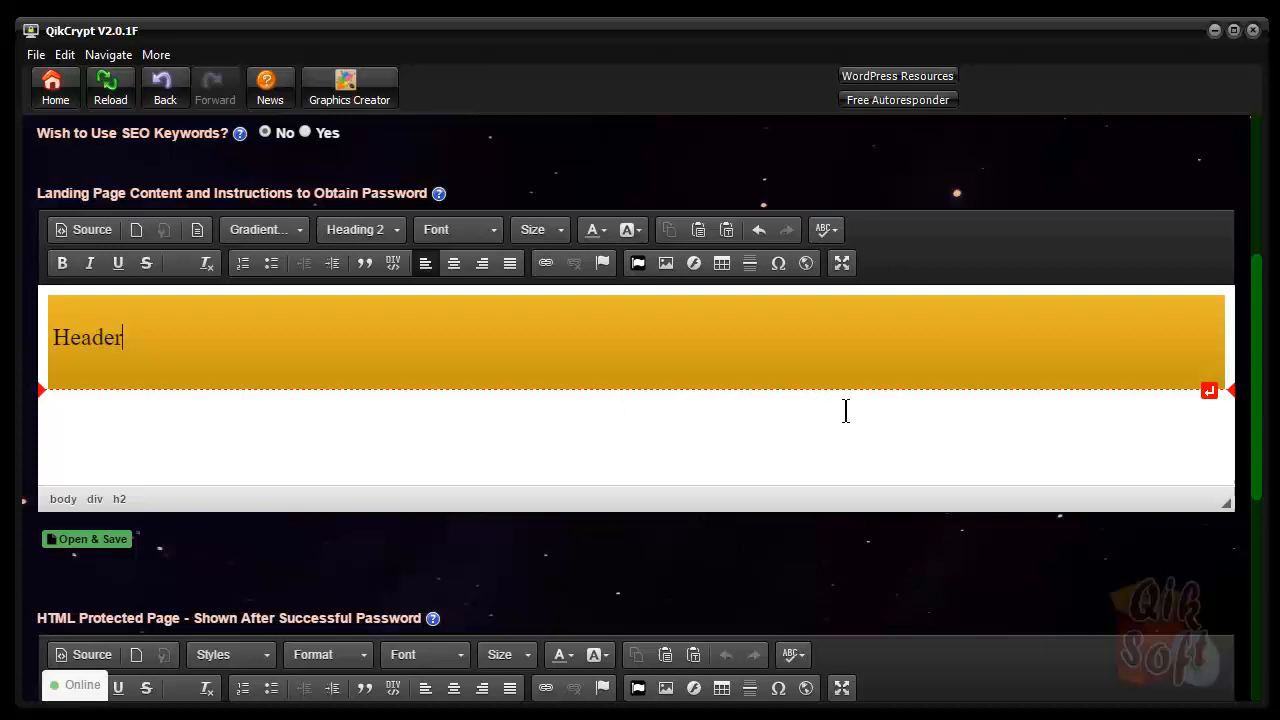
pyautogui.click(138, 232)
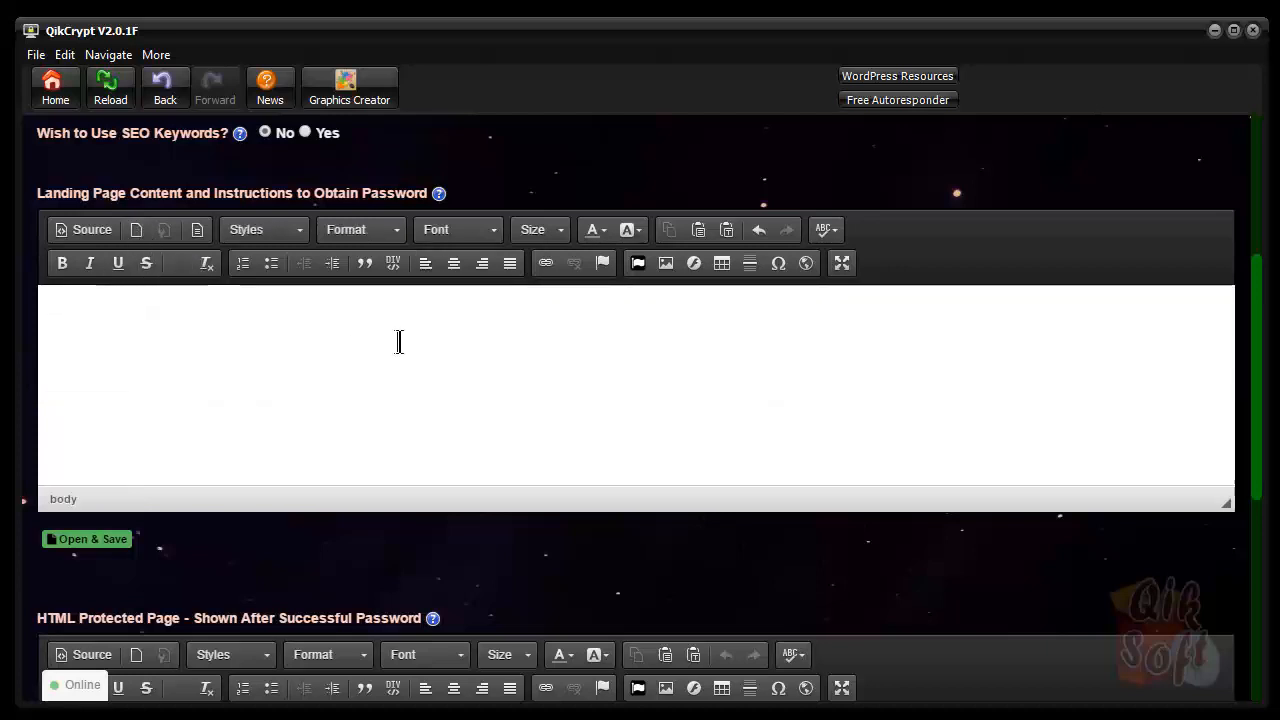
# Load freestyle_lander.txt from the _Templates folder into the landing page content
pyautogui.click(94, 540)
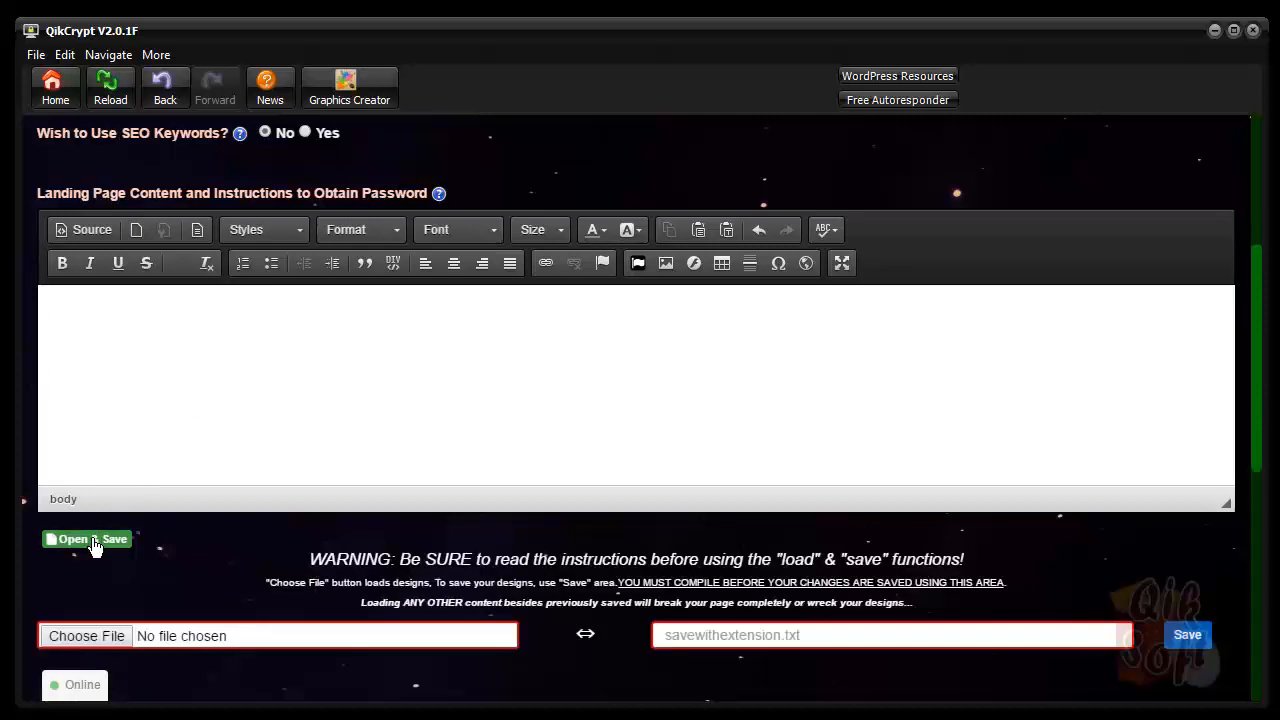
pyautogui.click(88, 630)
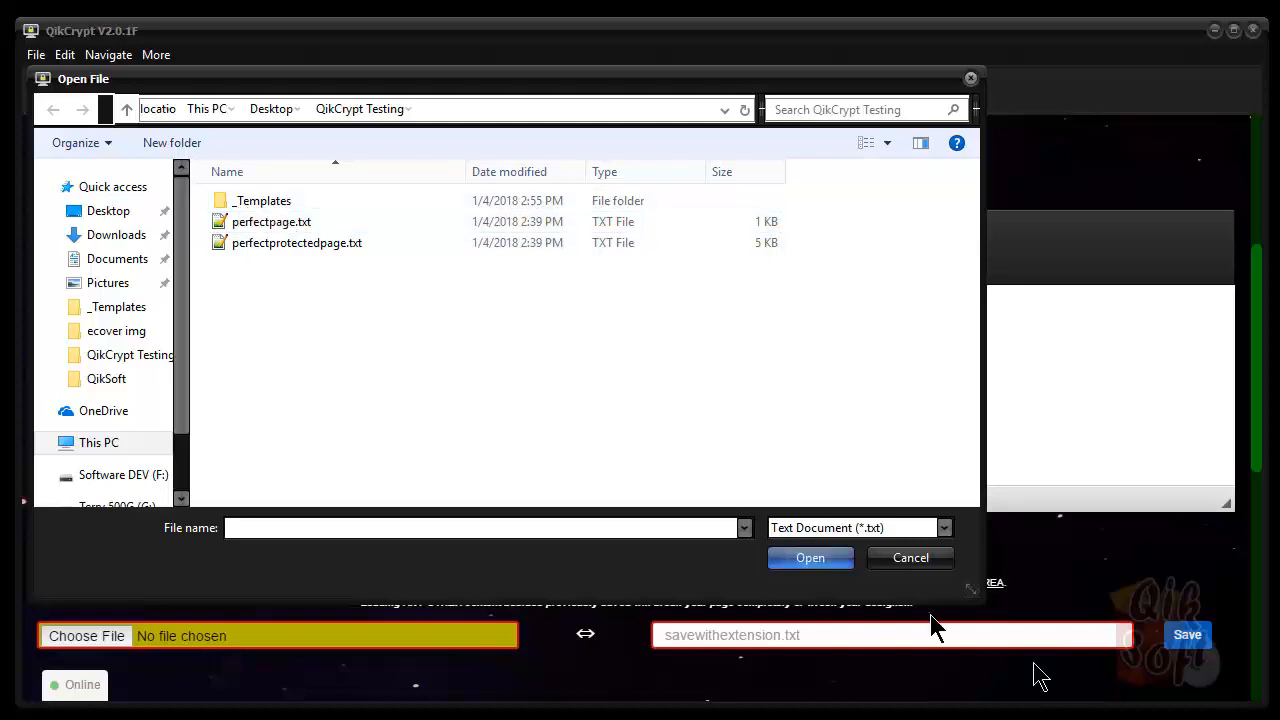
pyautogui.doubleClick(261, 201)
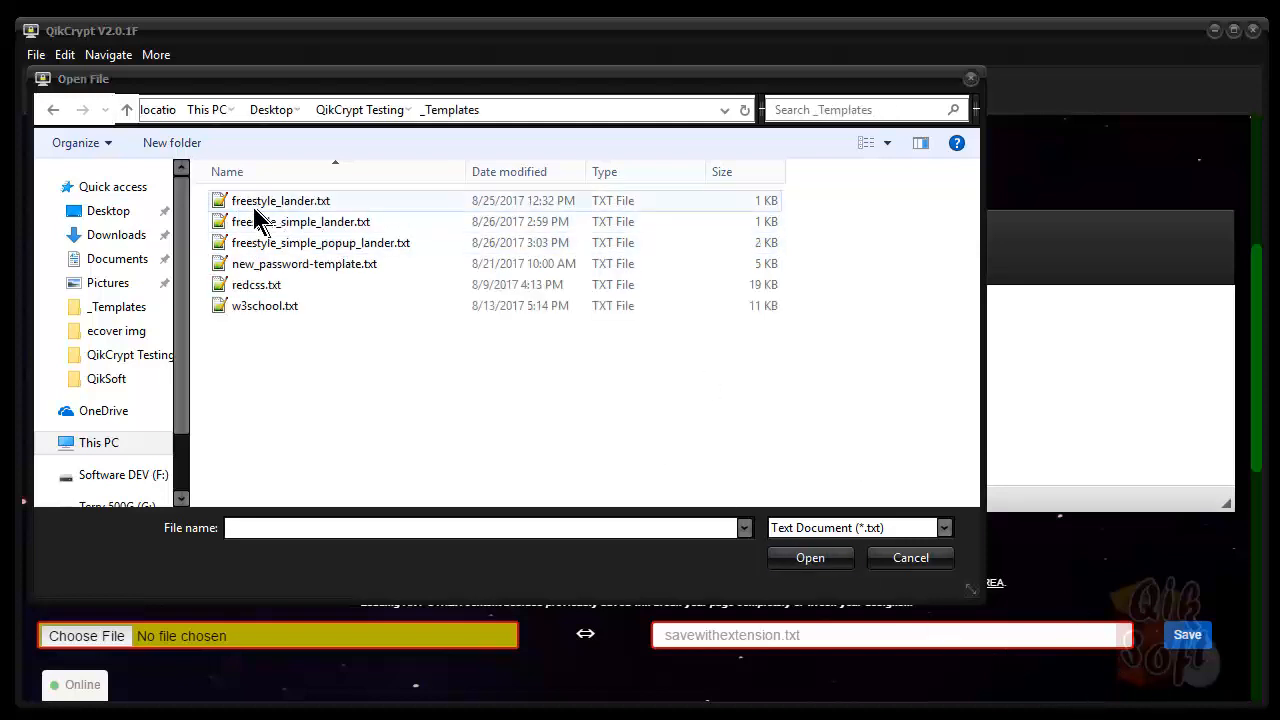
pyautogui.doubleClick(225, 203)
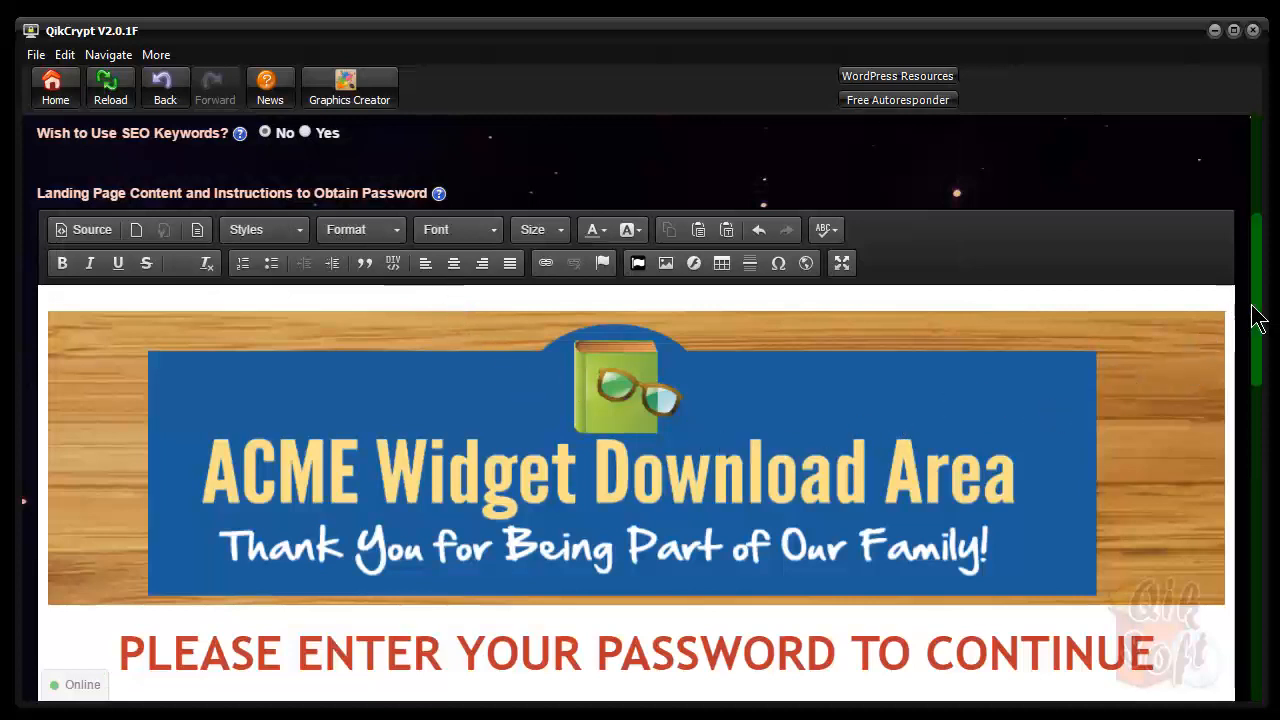
pyautogui.moveTo(1266, 334); pyautogui.dragTo(1257, 360)
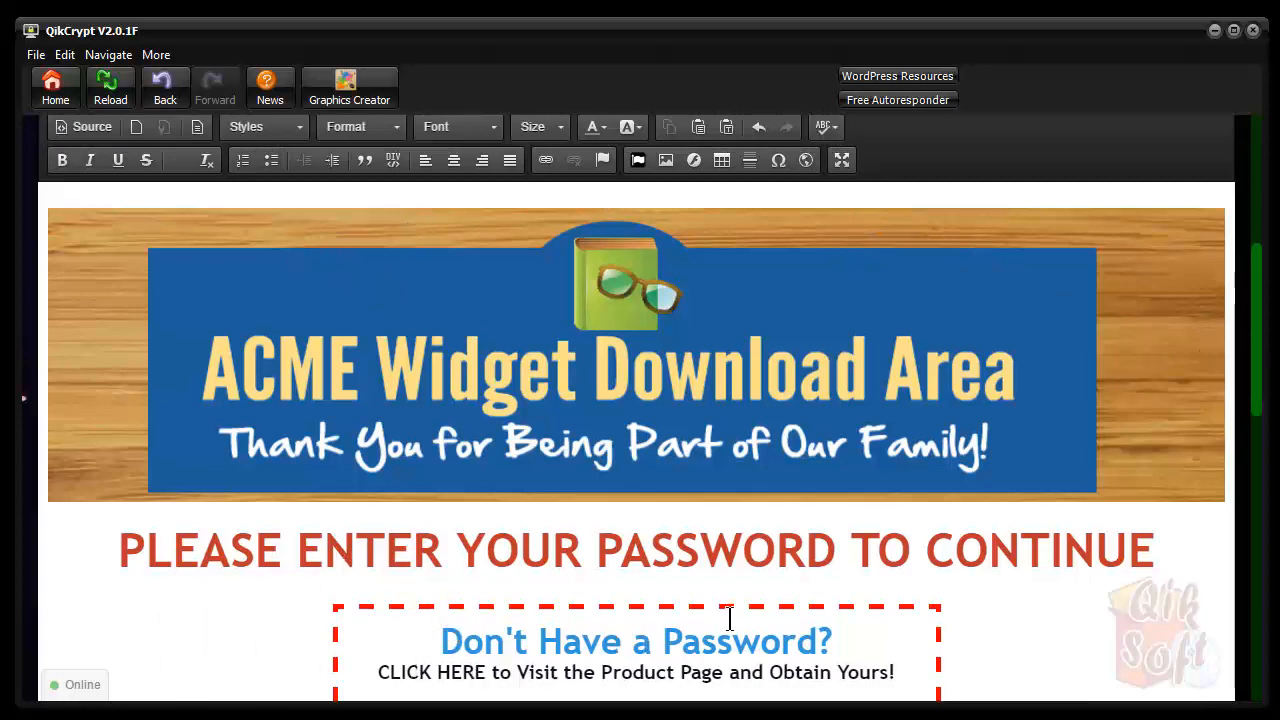
# Maximize the editor, place the caret above the ACME banner, and switch to HTML source view
pyautogui.click(842, 160)
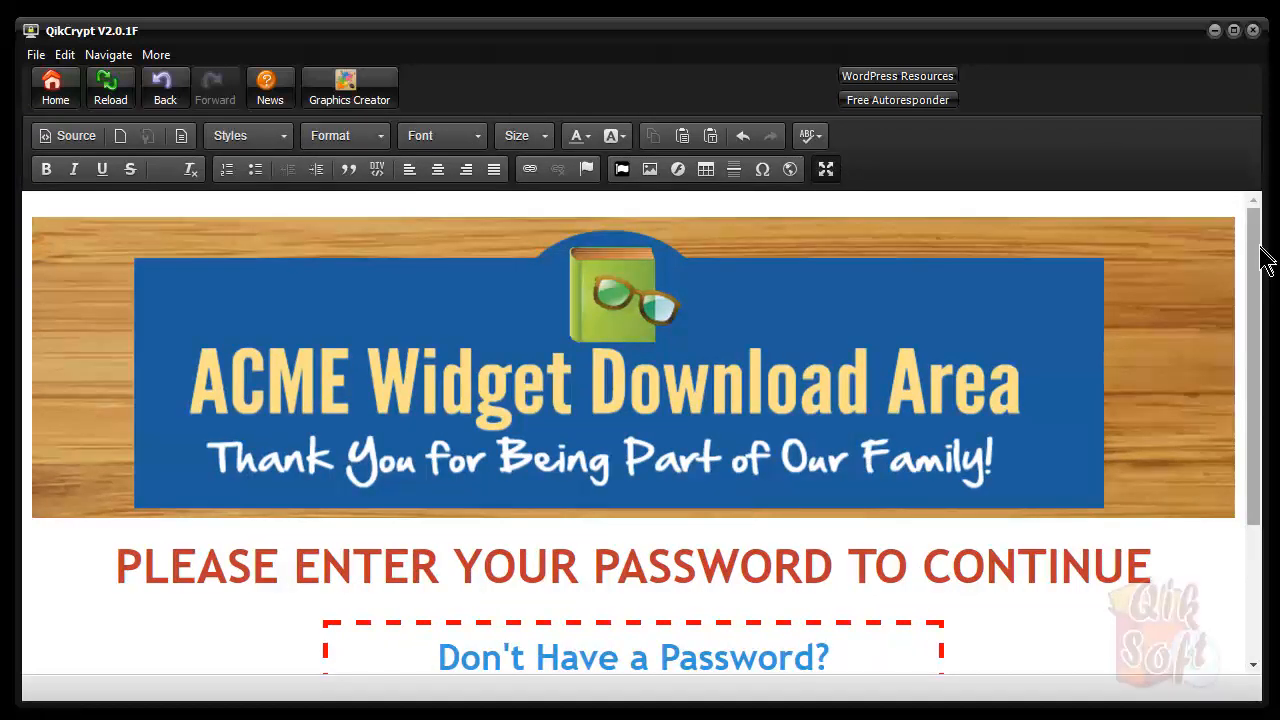
pyautogui.moveTo(1257, 265); pyautogui.dragTo(1224, 284)
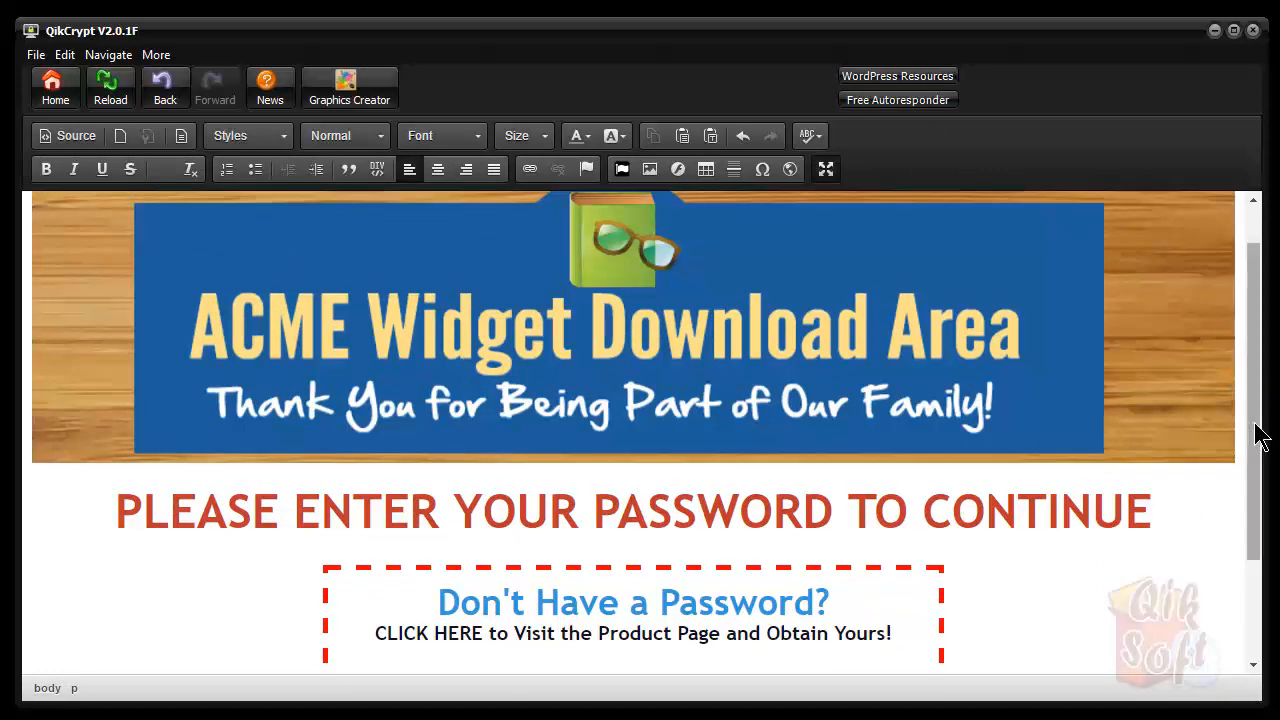
pyautogui.moveTo(1257, 437); pyautogui.dragTo(1257, 391)
pyautogui.click(337, 304)
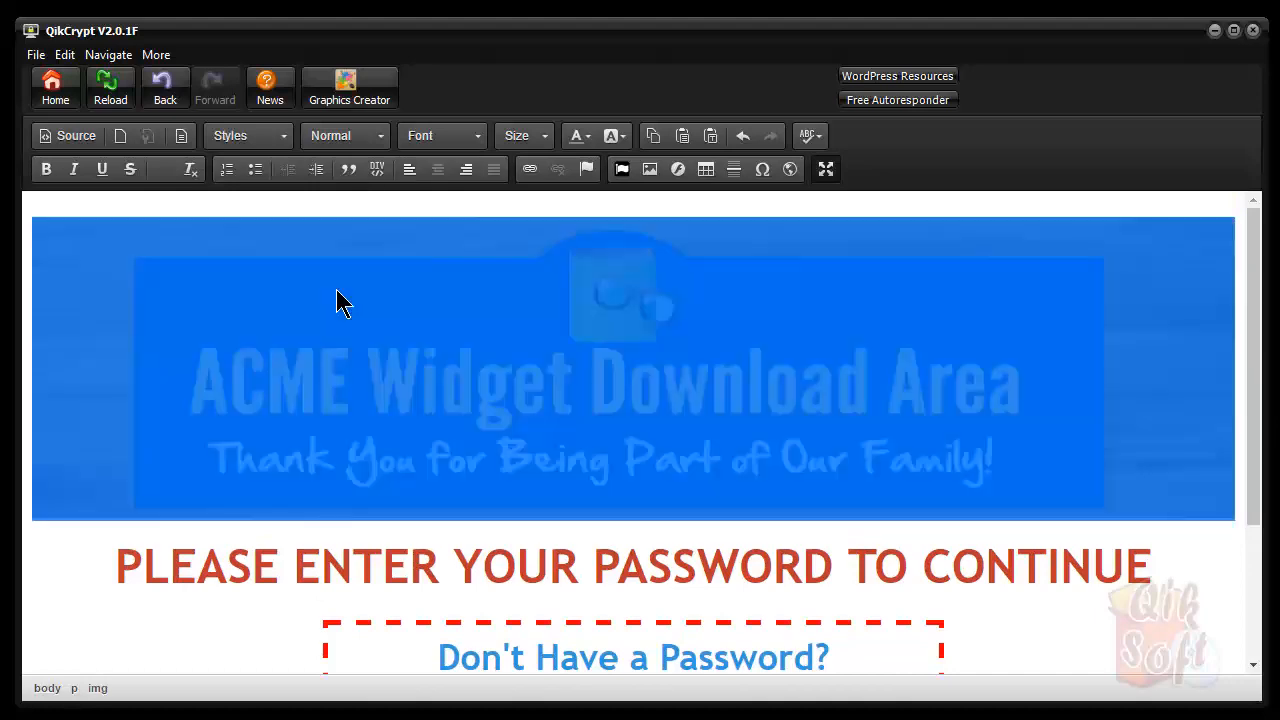
pyautogui.click(192, 566)
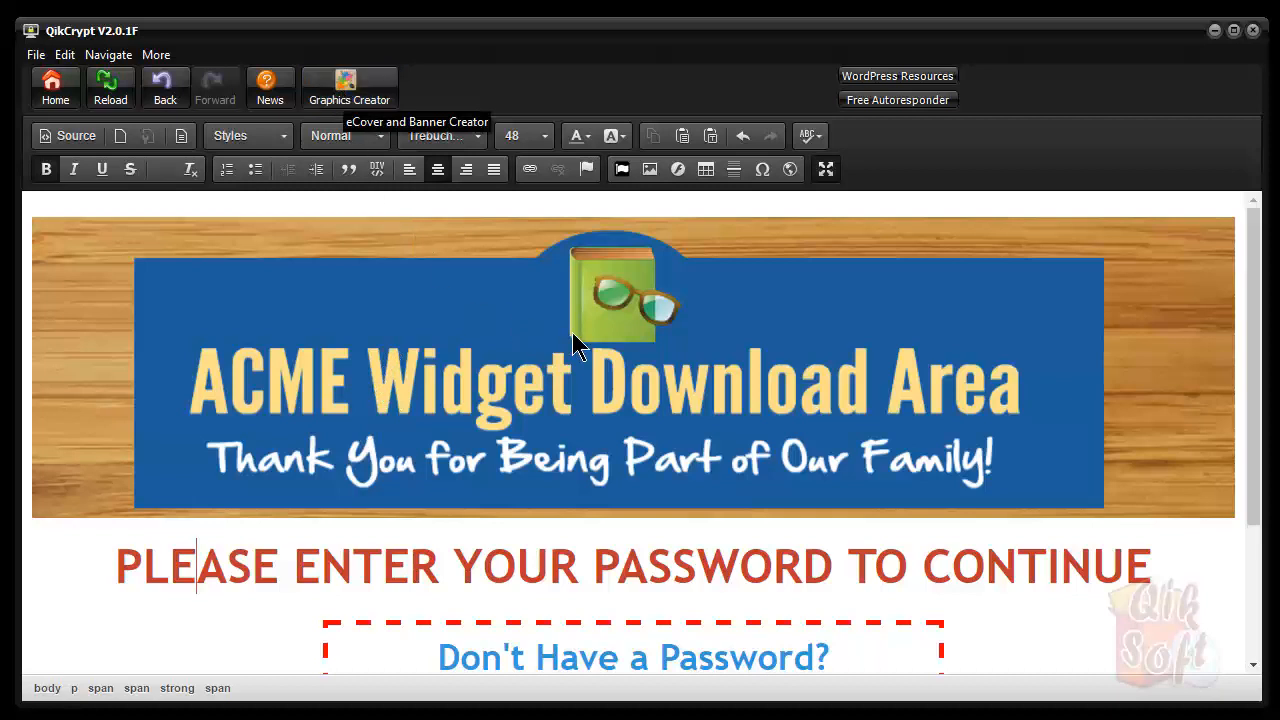
pyautogui.click(396, 333)
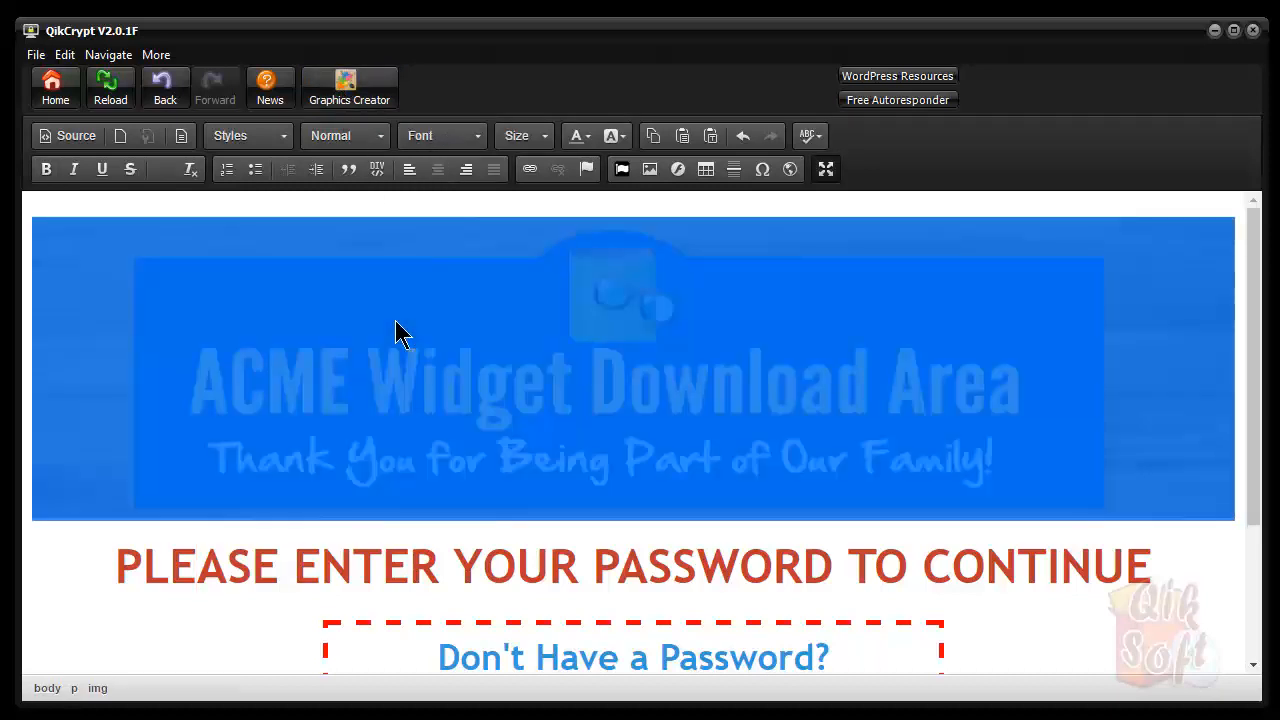
pyautogui.click(224, 562)
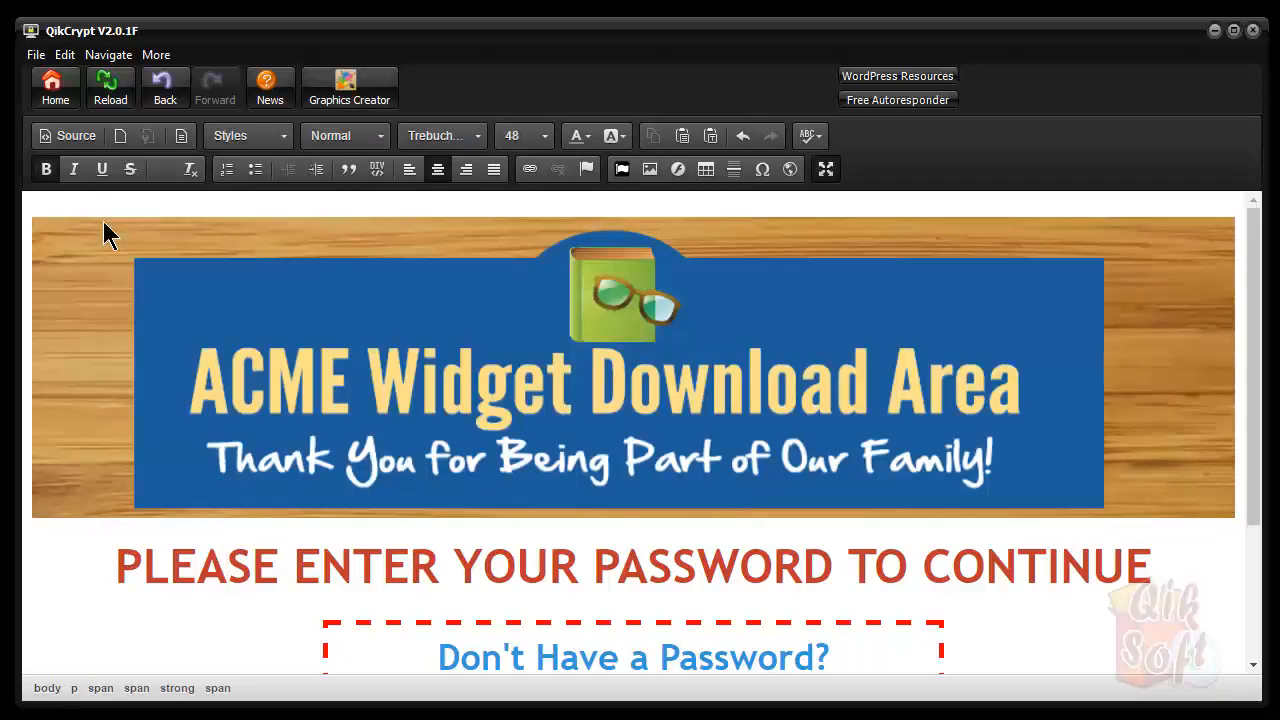
pyautogui.click(353, 200)
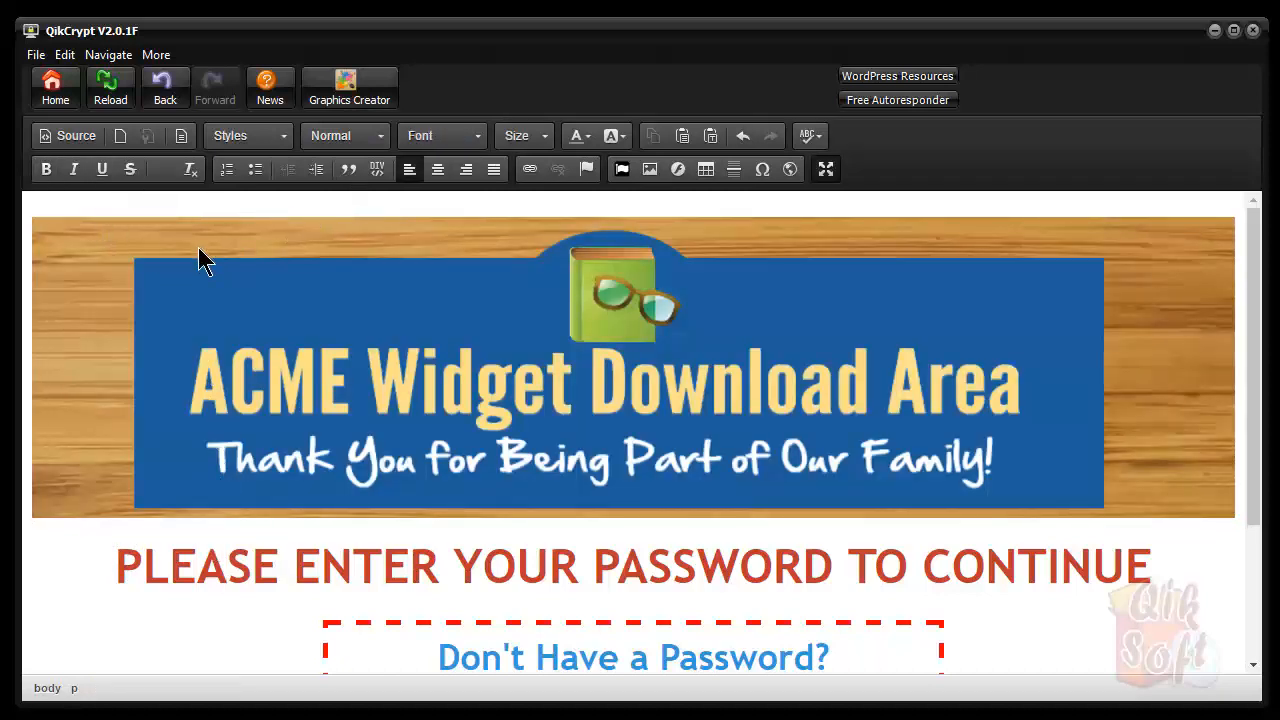
pyautogui.click(71, 140)
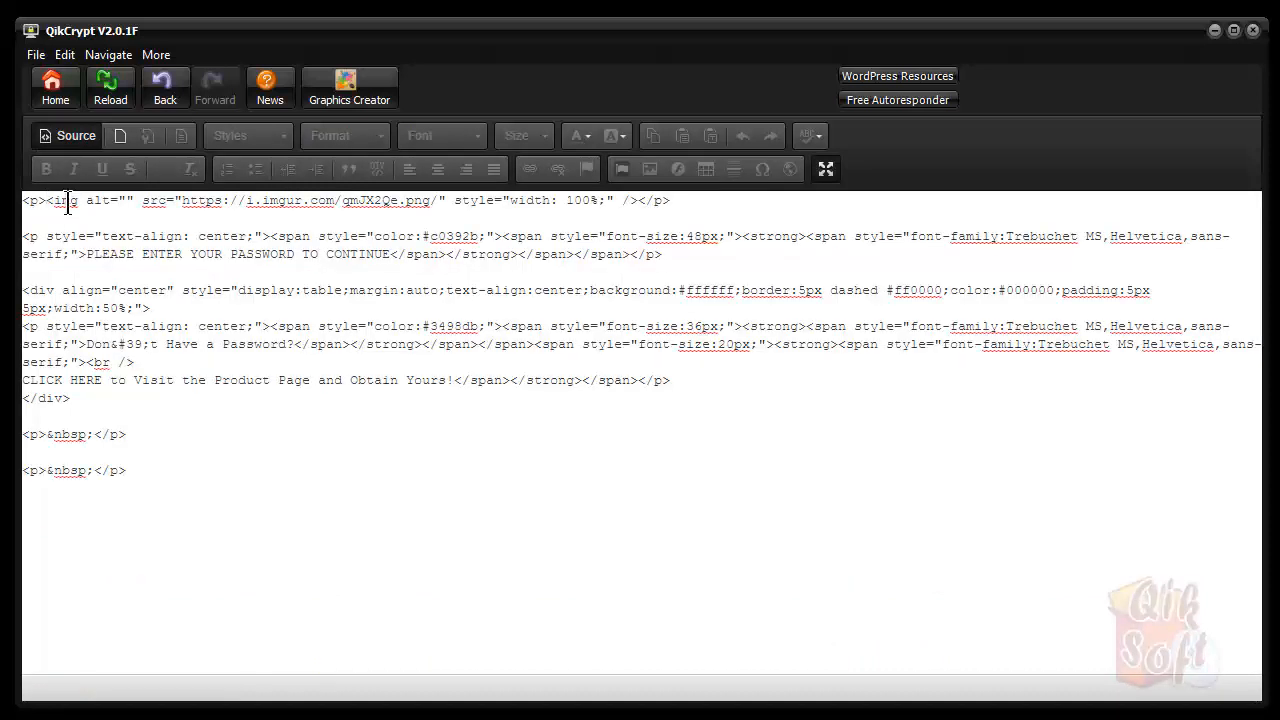
# Delete the <p> tag before the banner's <img> in source, then return to the rendered view
pyautogui.press('BackSpace')
pyautogui.press('BackSpace')
pyautogui.press('BackSpace')
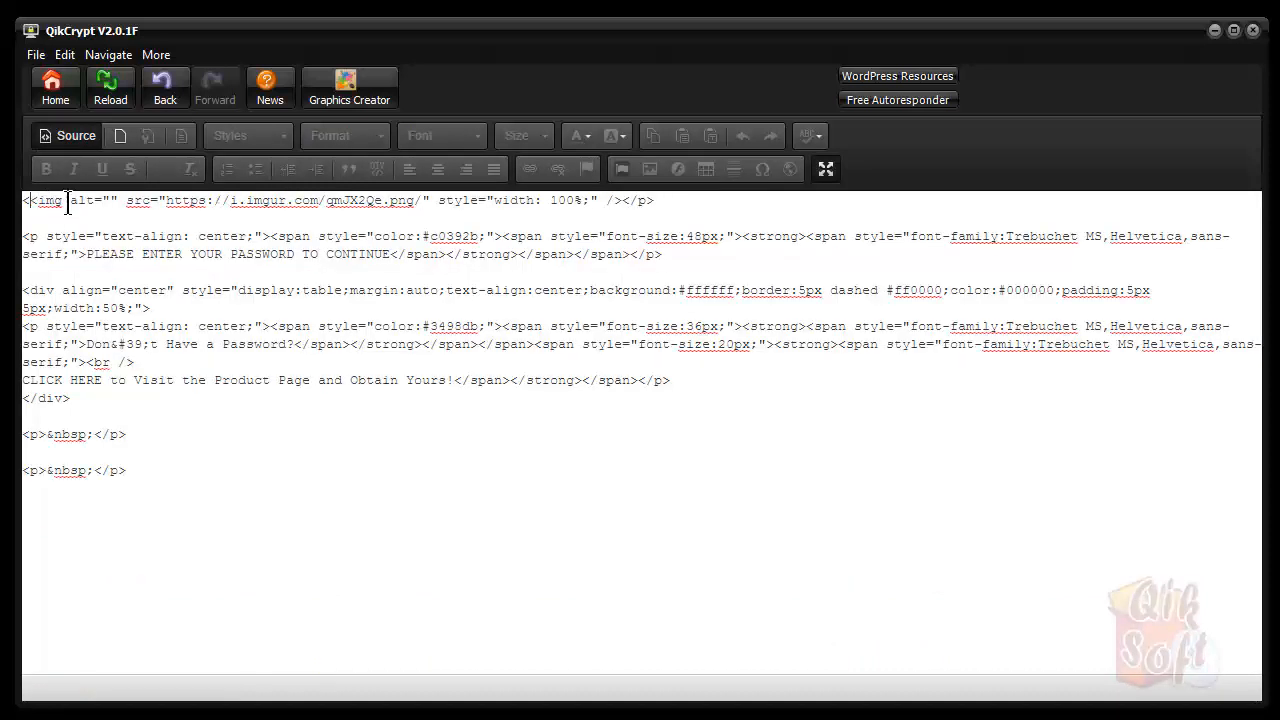
pyautogui.click(660, 200)
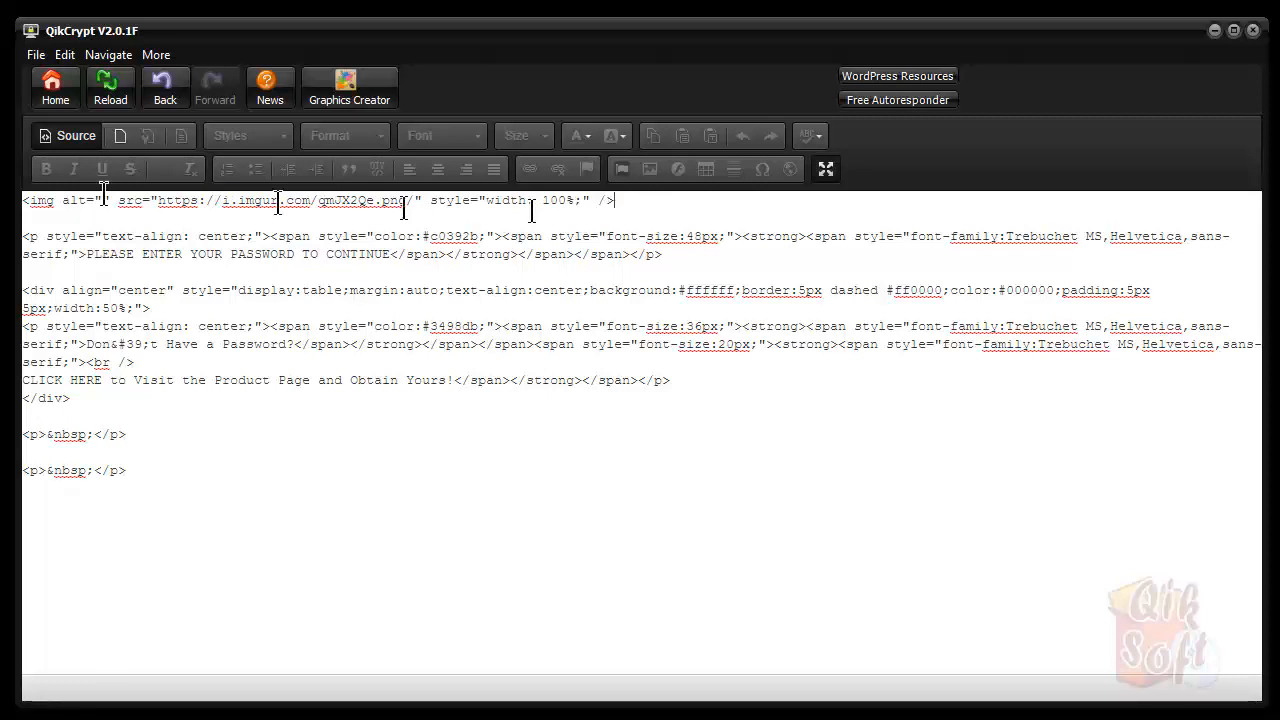
pyautogui.click(68, 140)
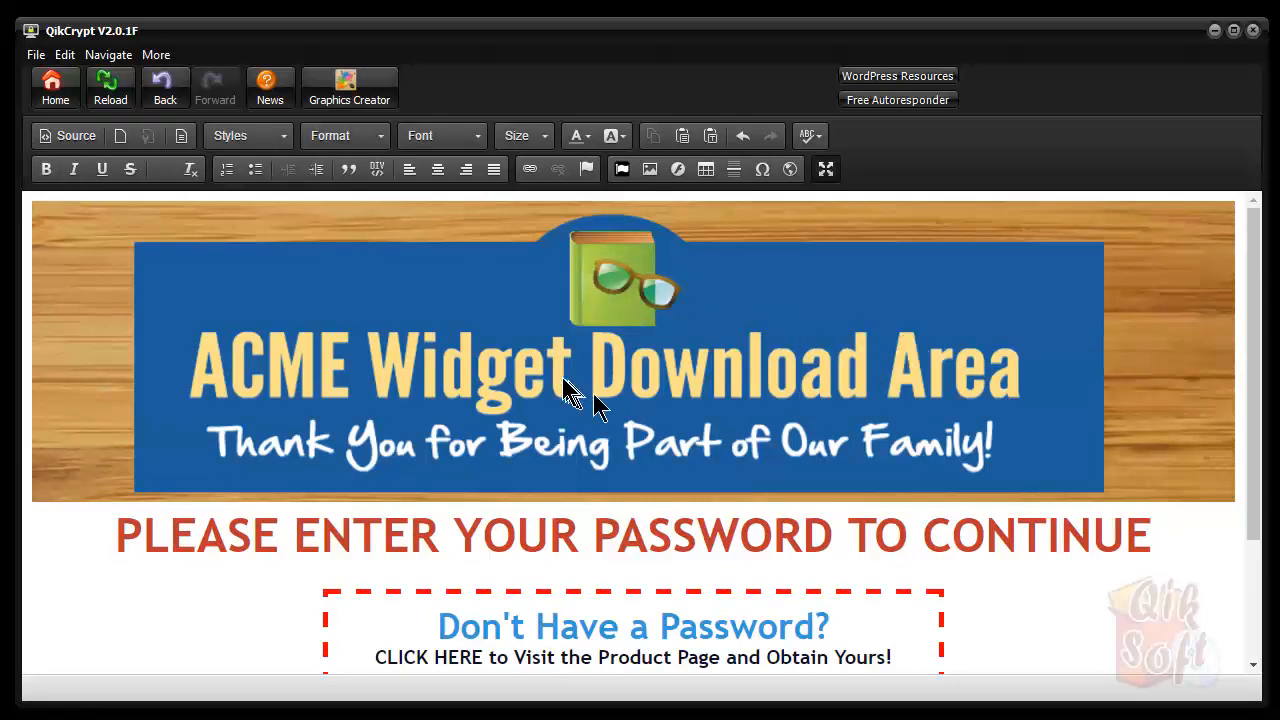
pyautogui.doubleClick(768, 368)
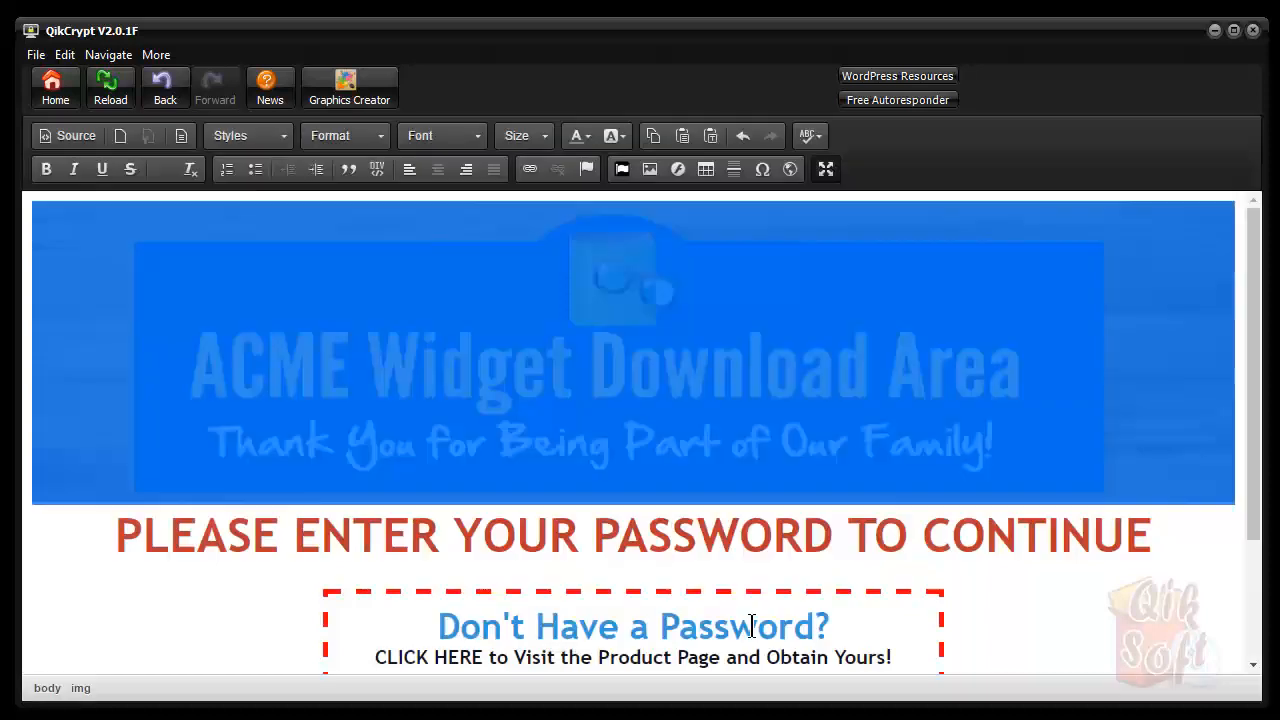
pyautogui.click(746, 632)
pyautogui.click(514, 540)
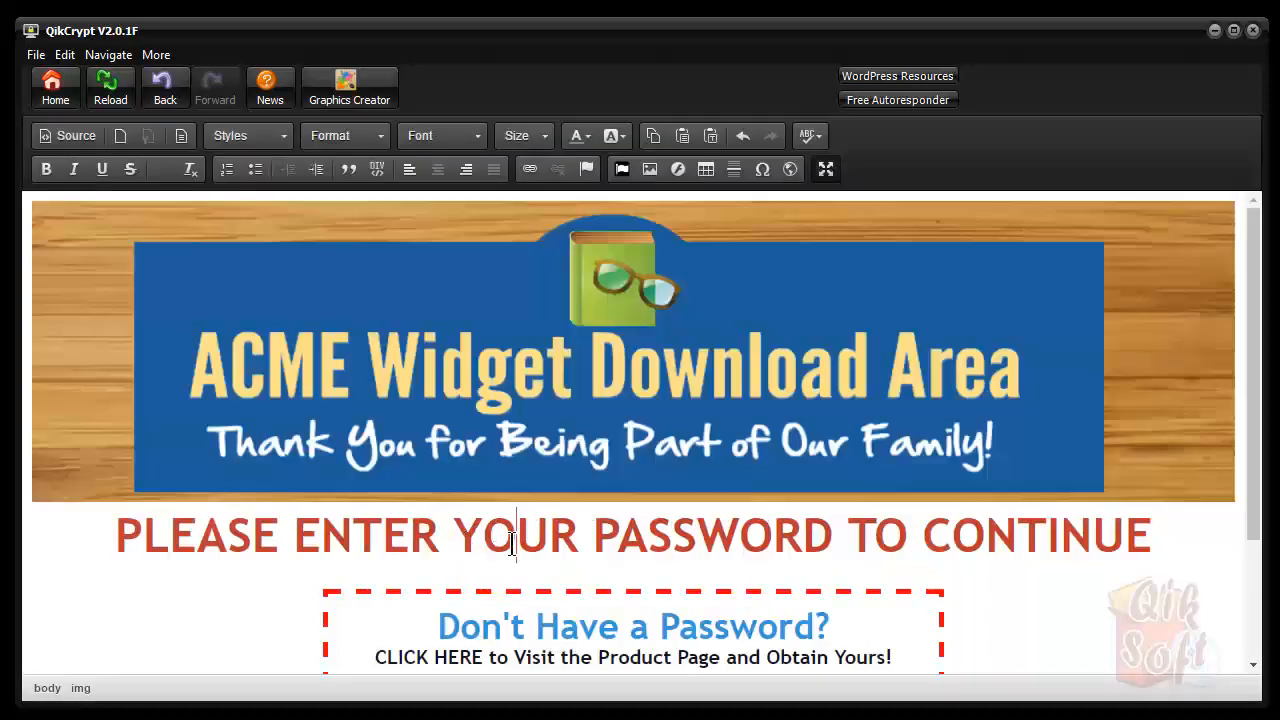
pyautogui.scroll(-3, 514, 543)
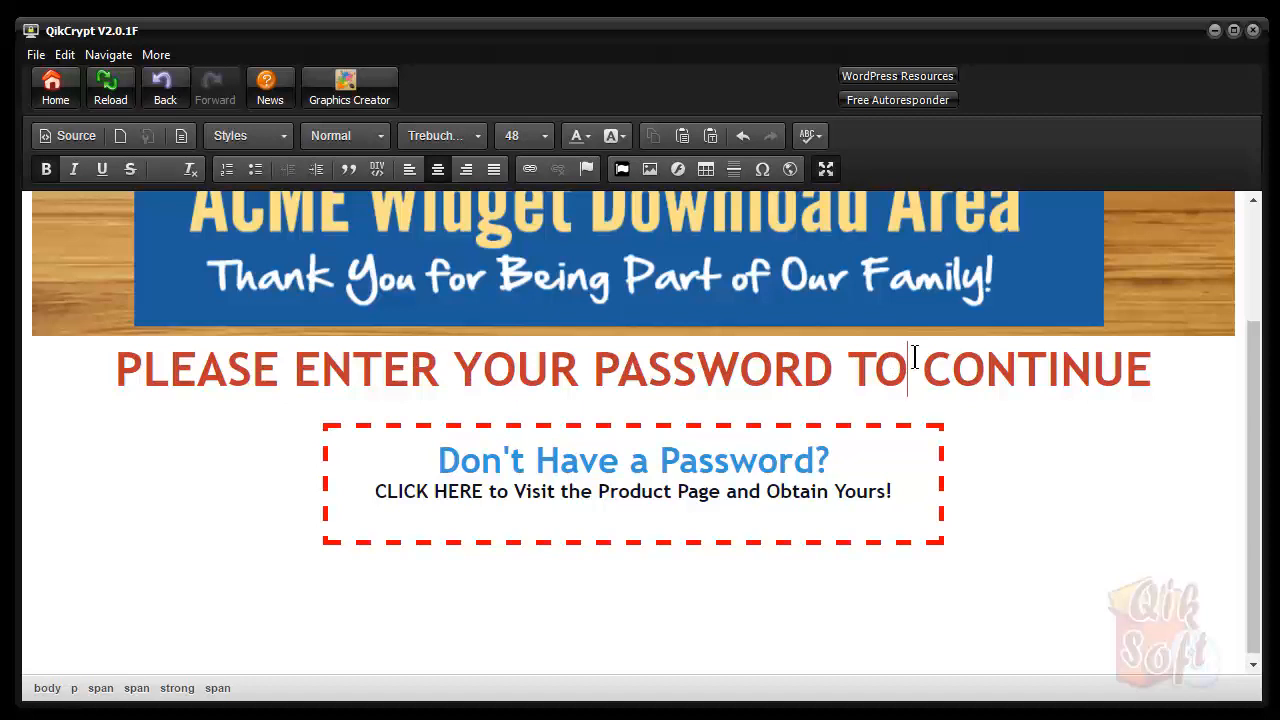
pyautogui.click(440, 437)
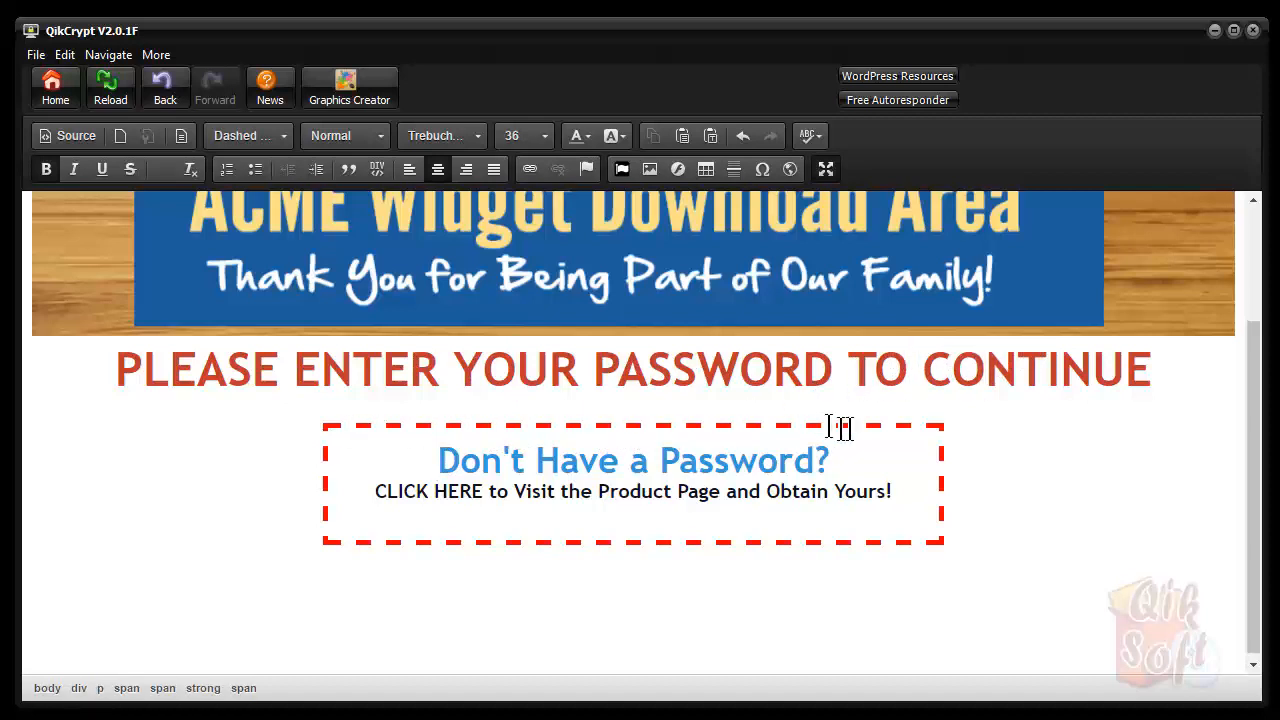
pyautogui.click(891, 449)
pyautogui.rightClick(894, 457)
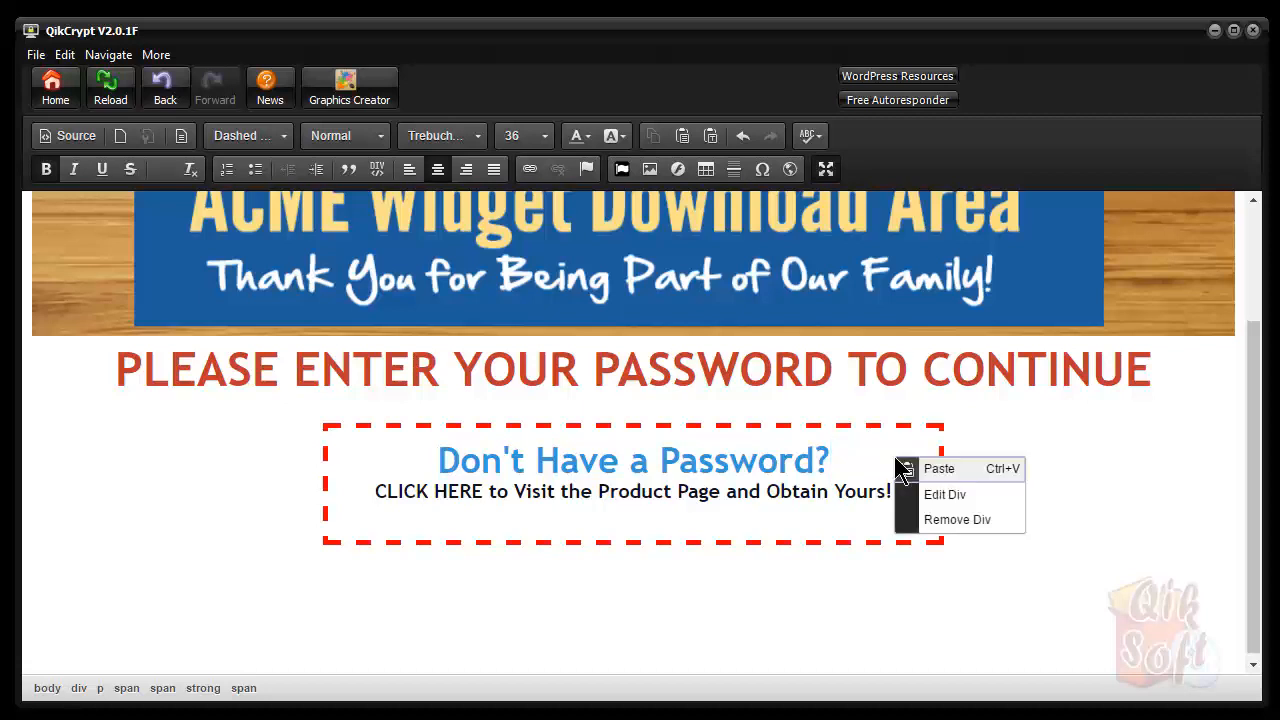
pyautogui.click(942, 493)
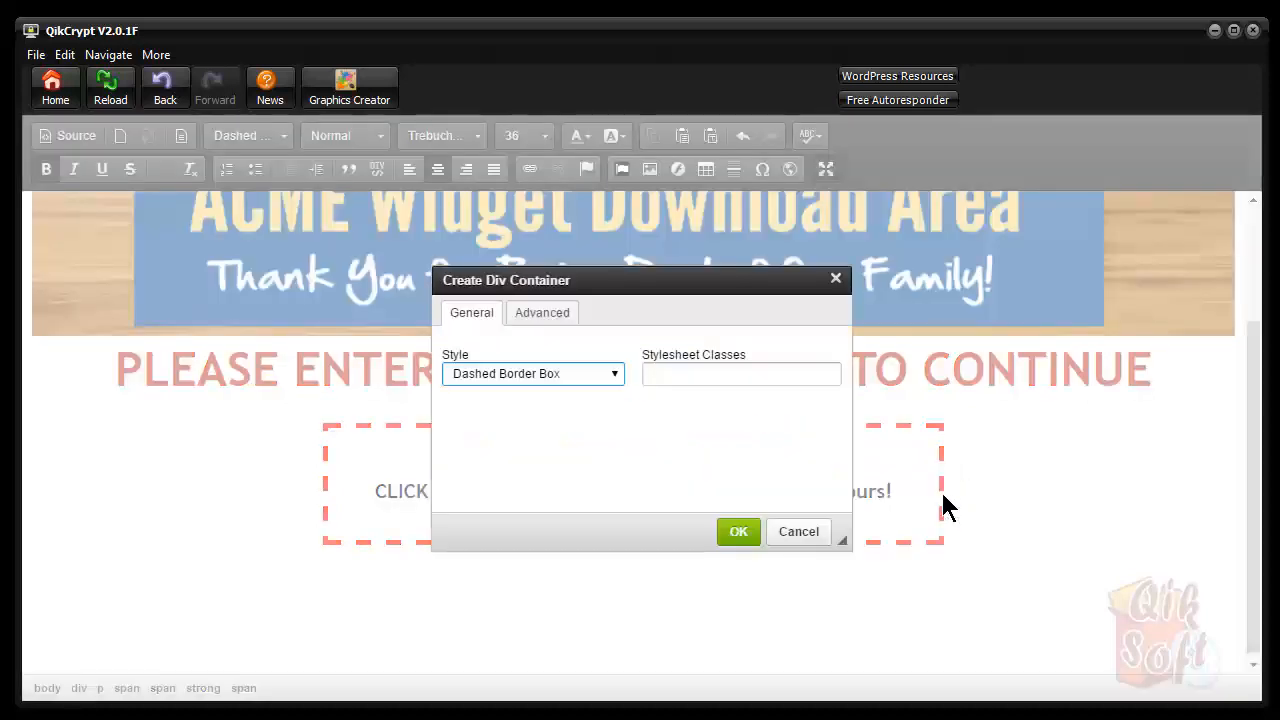
pyautogui.click(615, 376)
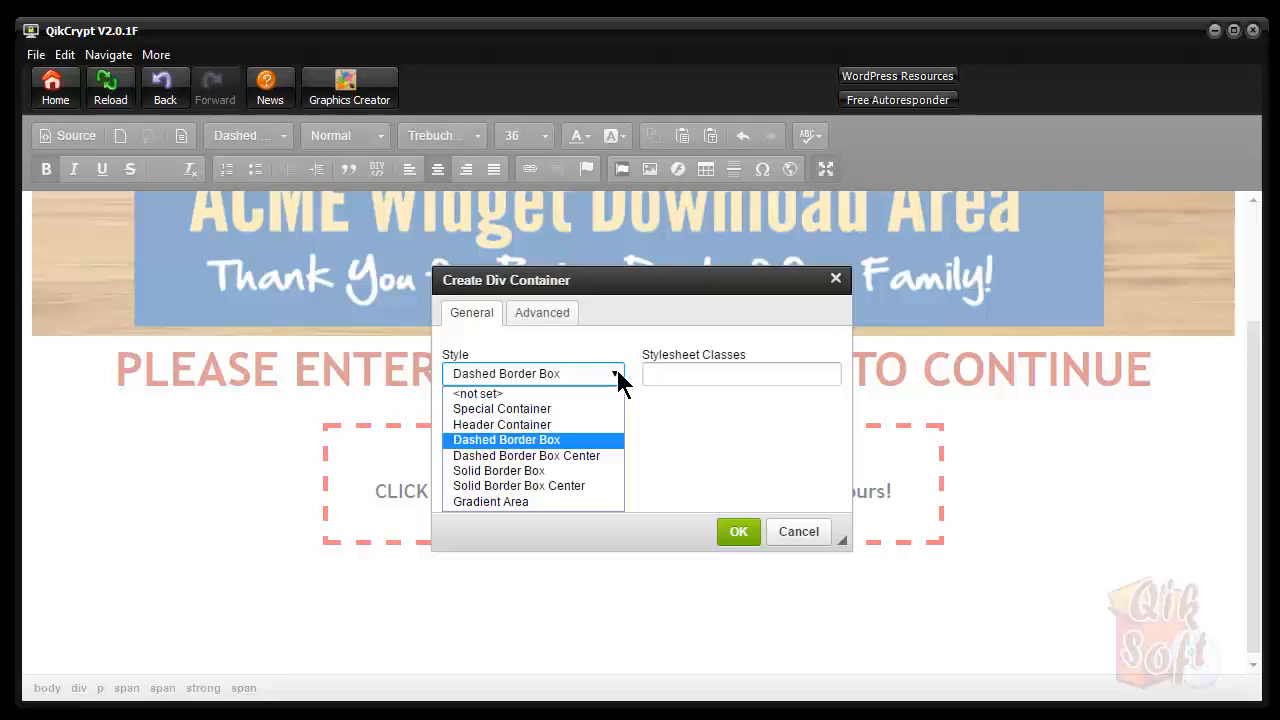
pyautogui.click(798, 540)
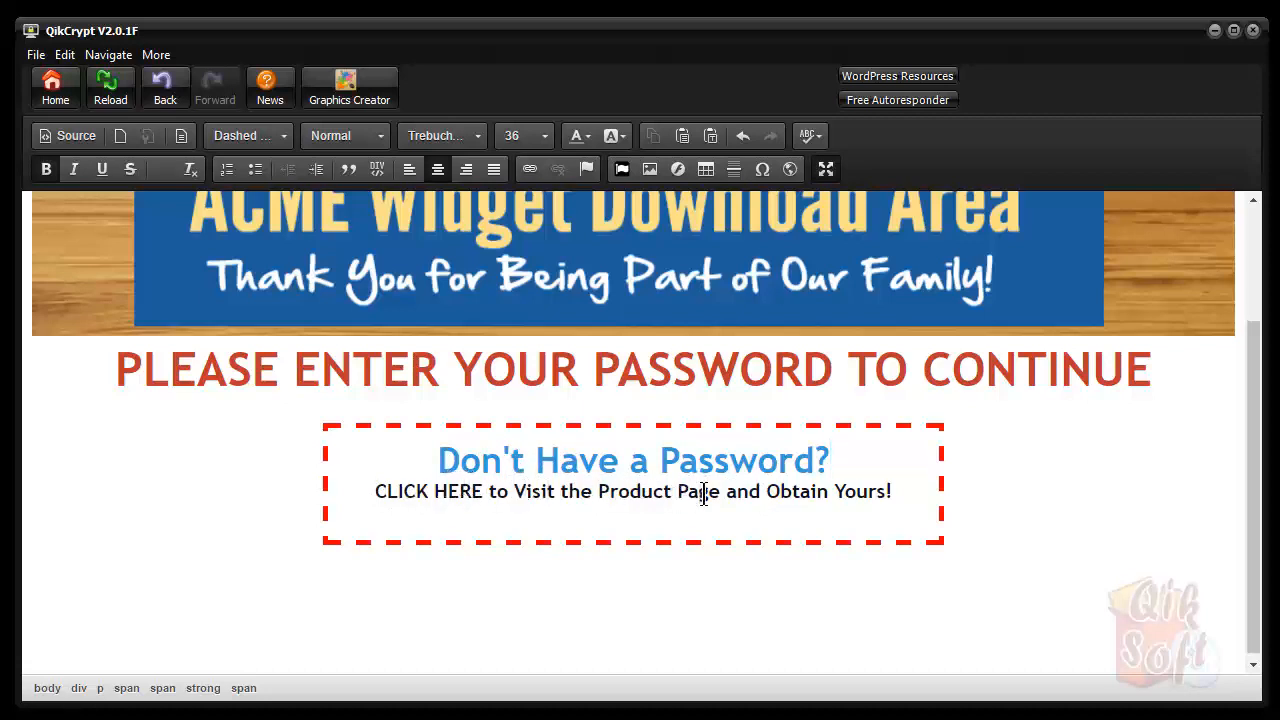
pyautogui.click(828, 172)
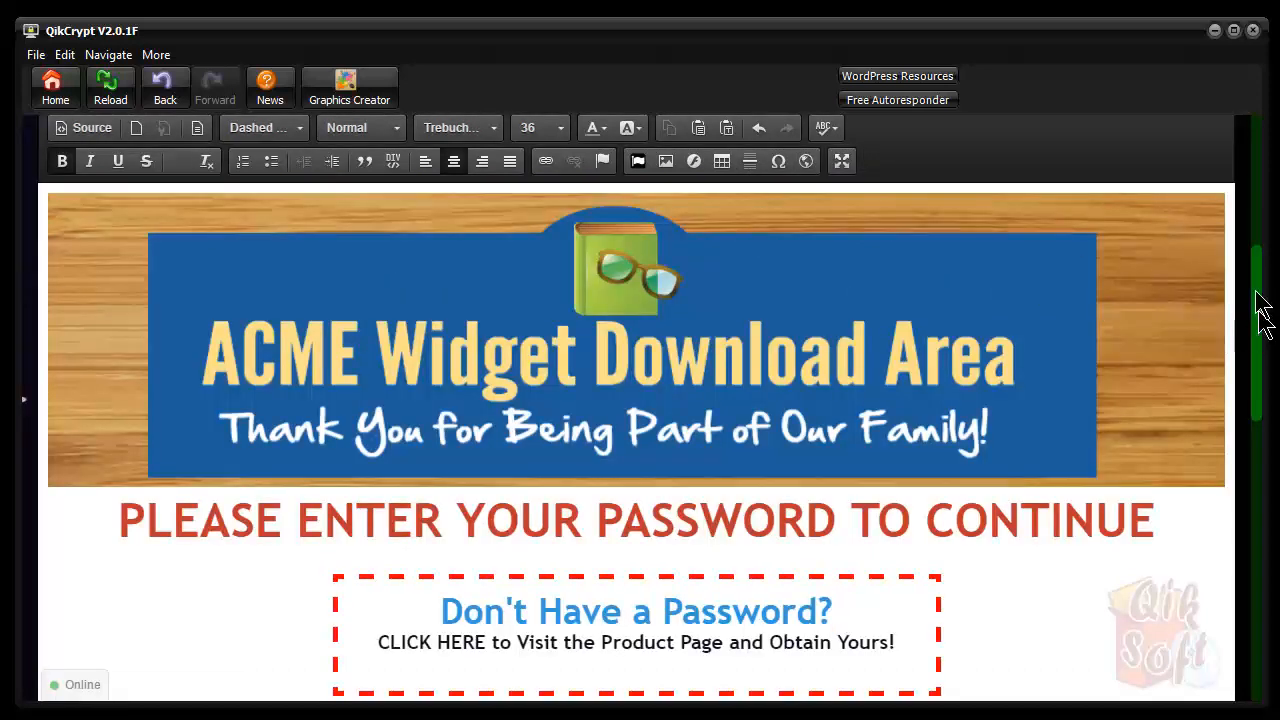
# Maximize the editor and select the words CLICK HERE in the dashed box
pyautogui.moveTo(1258, 335); pyautogui.dragTo(1256, 205)
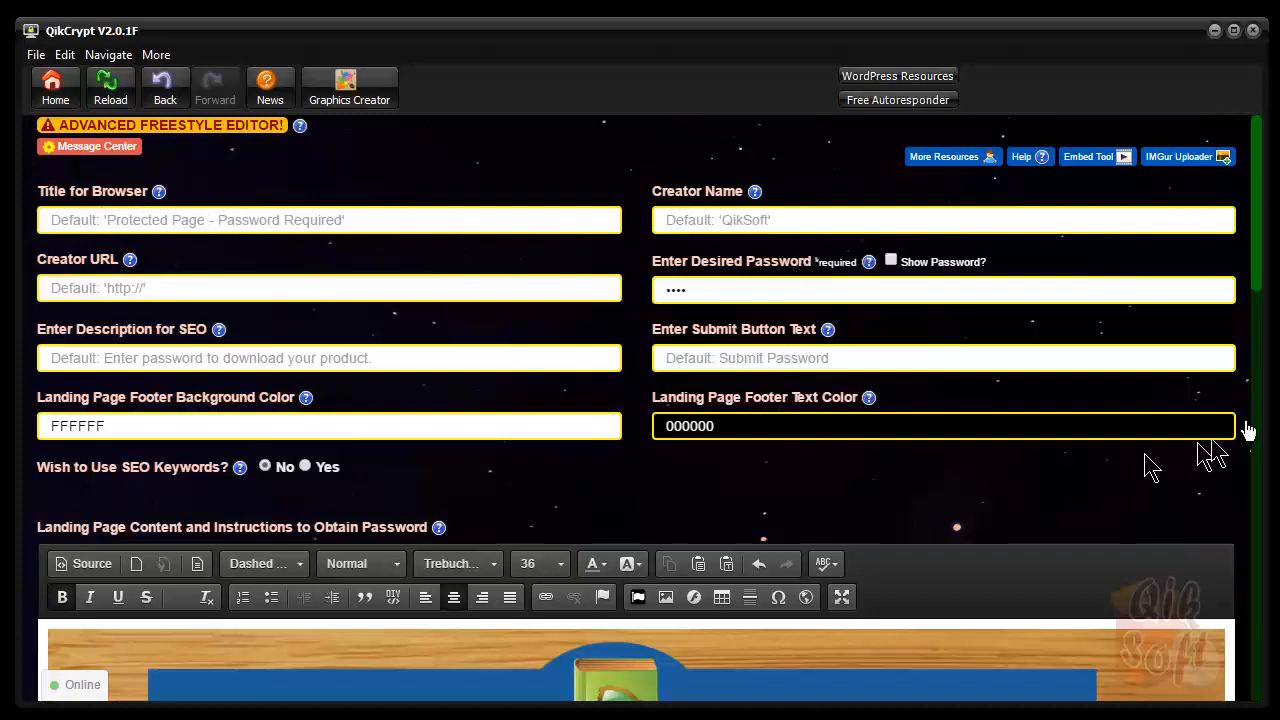
pyautogui.click(842, 597)
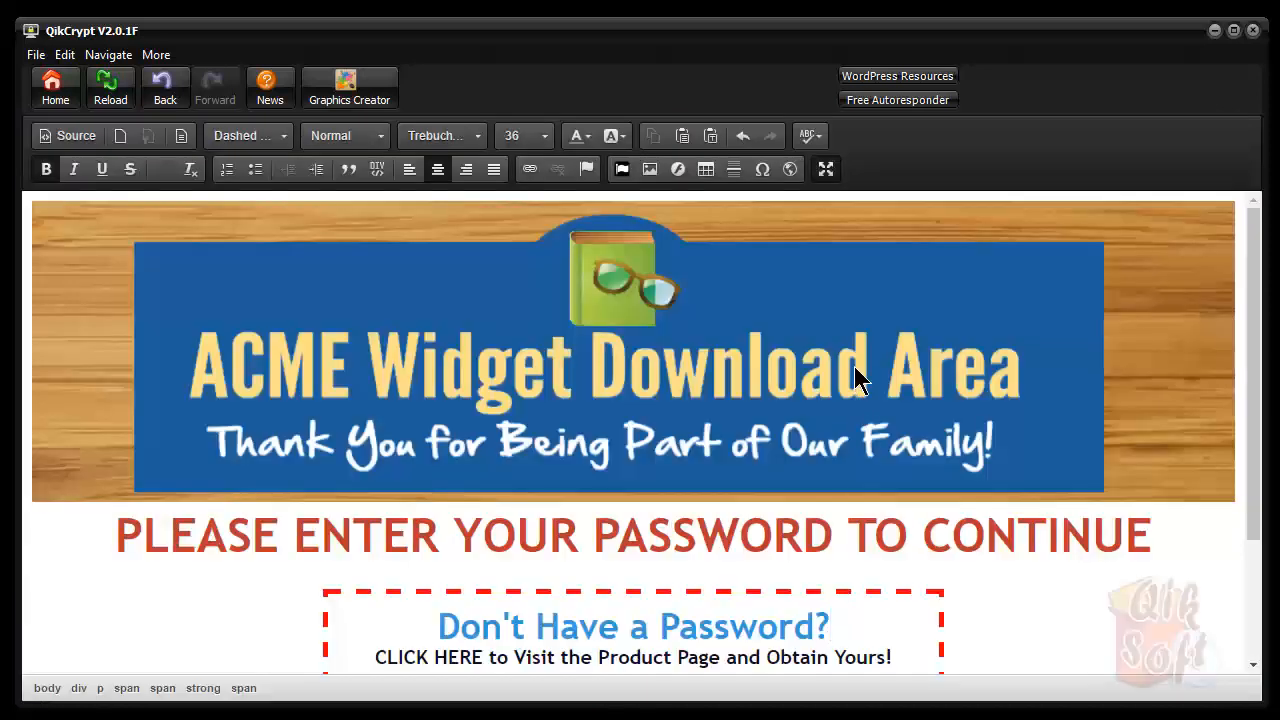
pyautogui.scroll(-3, 906, 395)
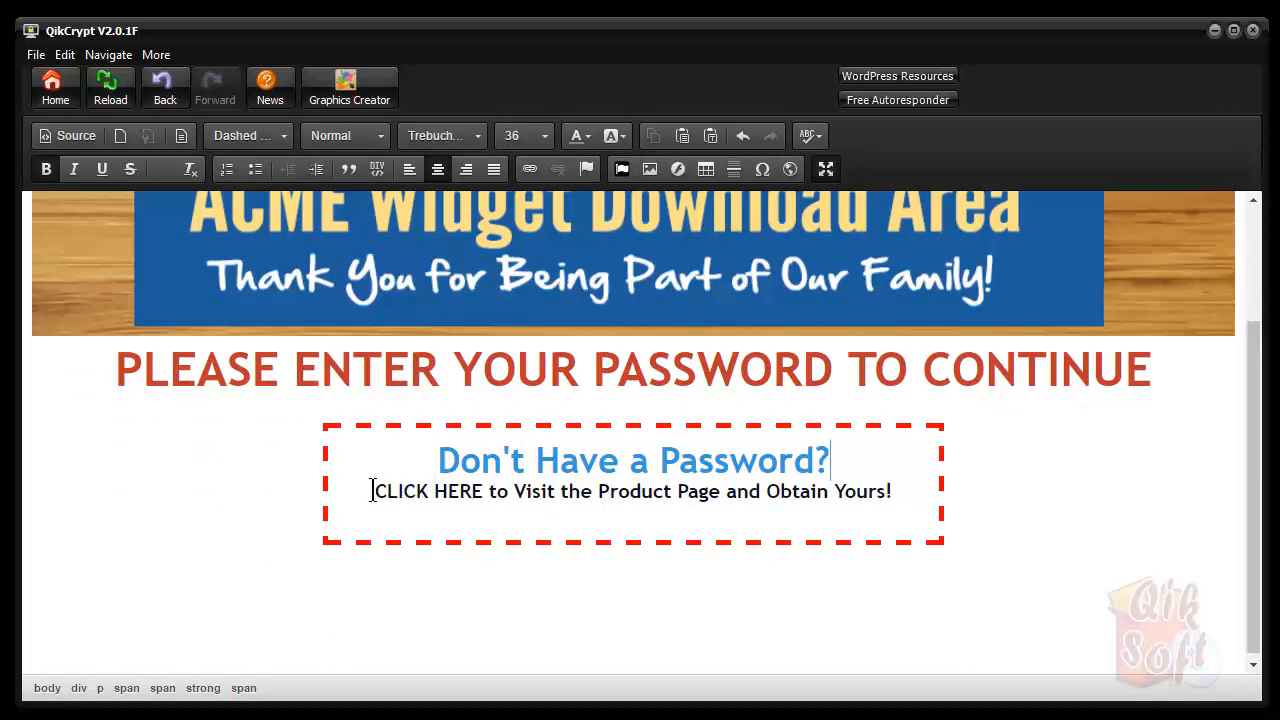
pyautogui.moveTo(372, 491); pyautogui.dragTo(484, 491)
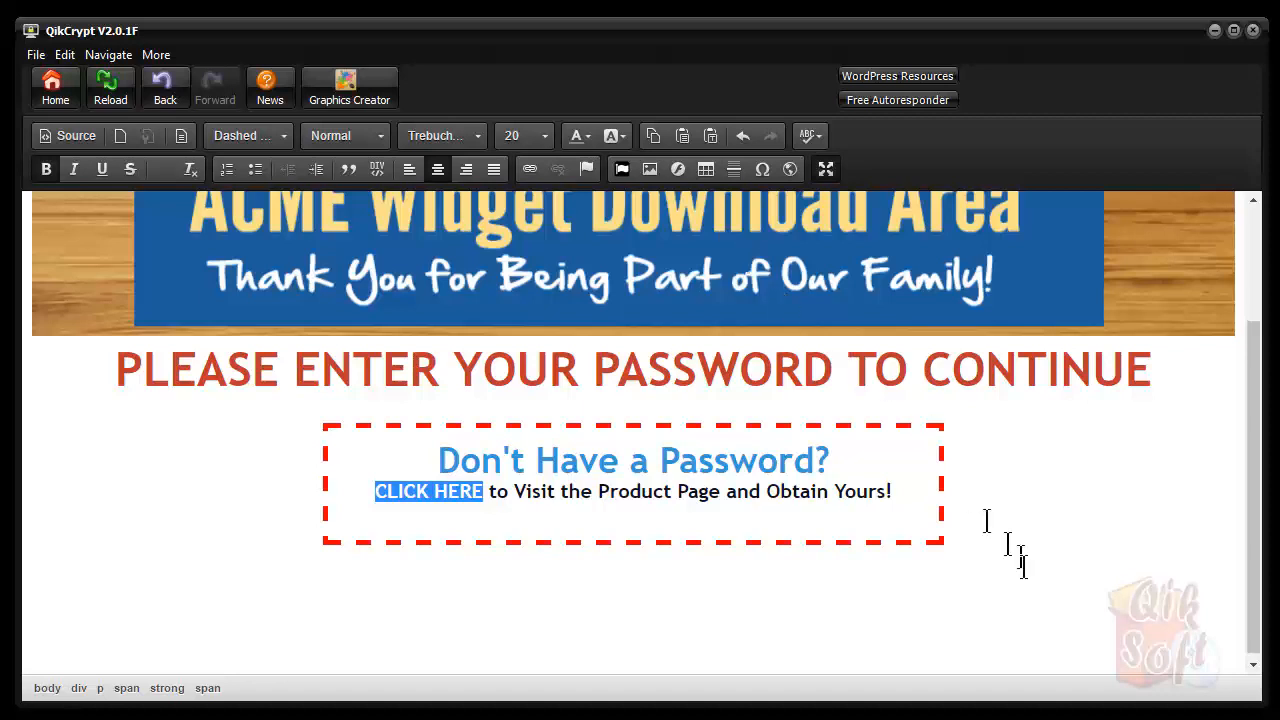
pyautogui.click(1150, 718)
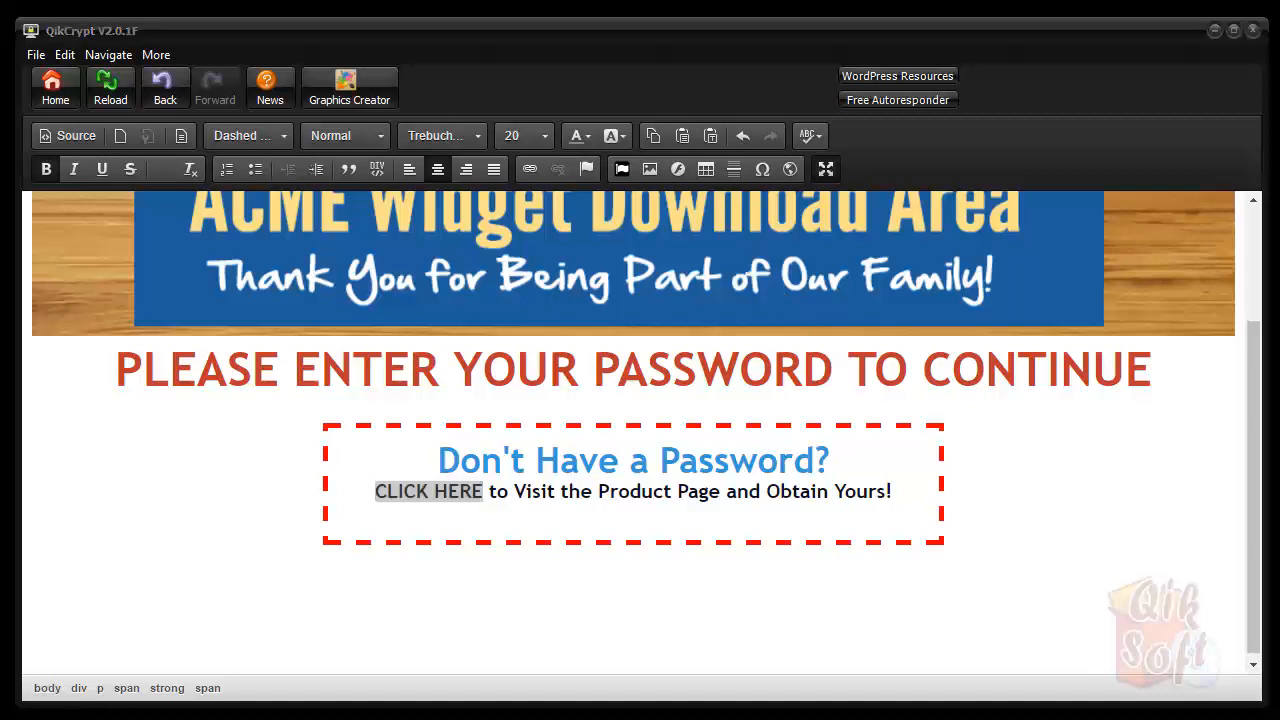
pyautogui.click(529, 167)
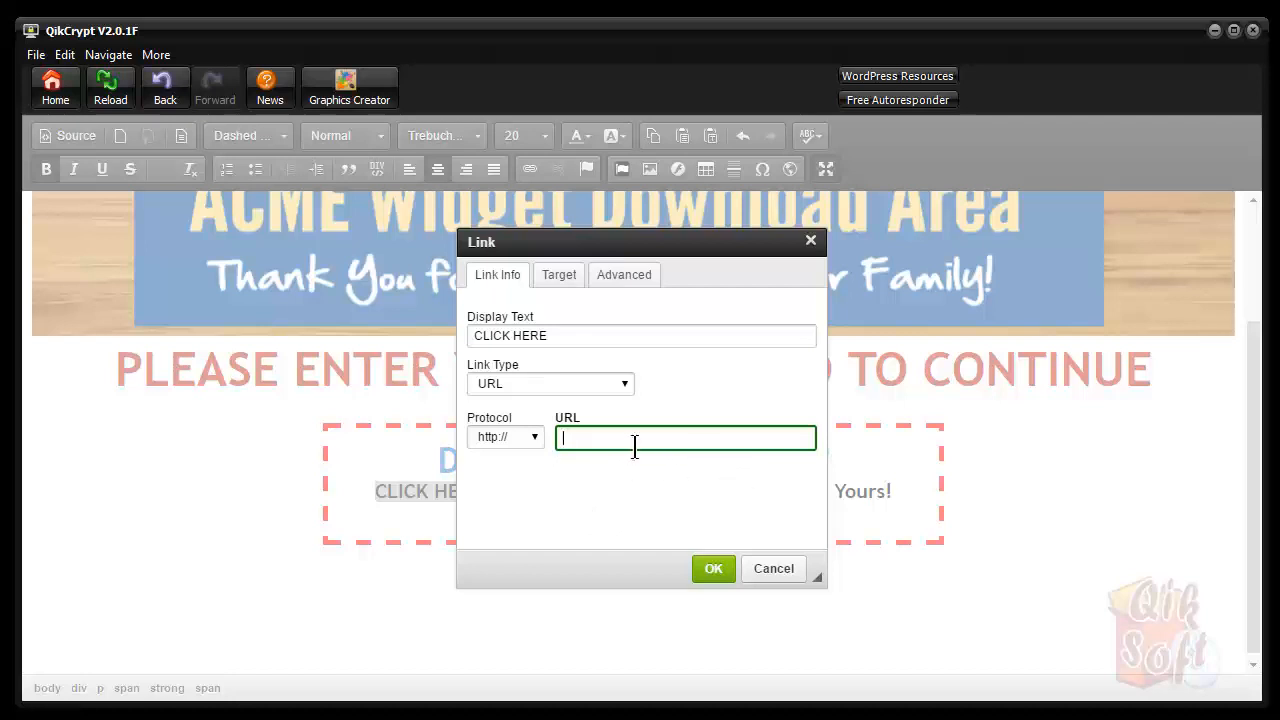
pyautogui.click(566, 280)
pyautogui.click(622, 340)
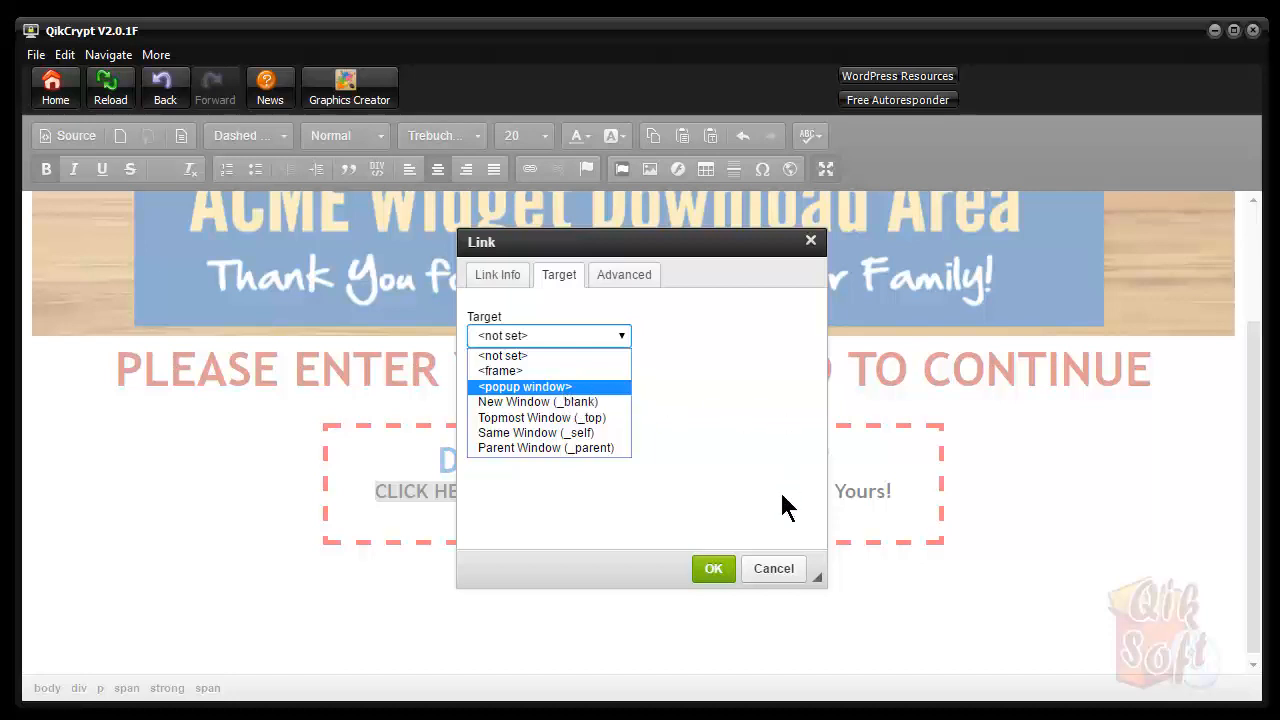
pyautogui.click(712, 569)
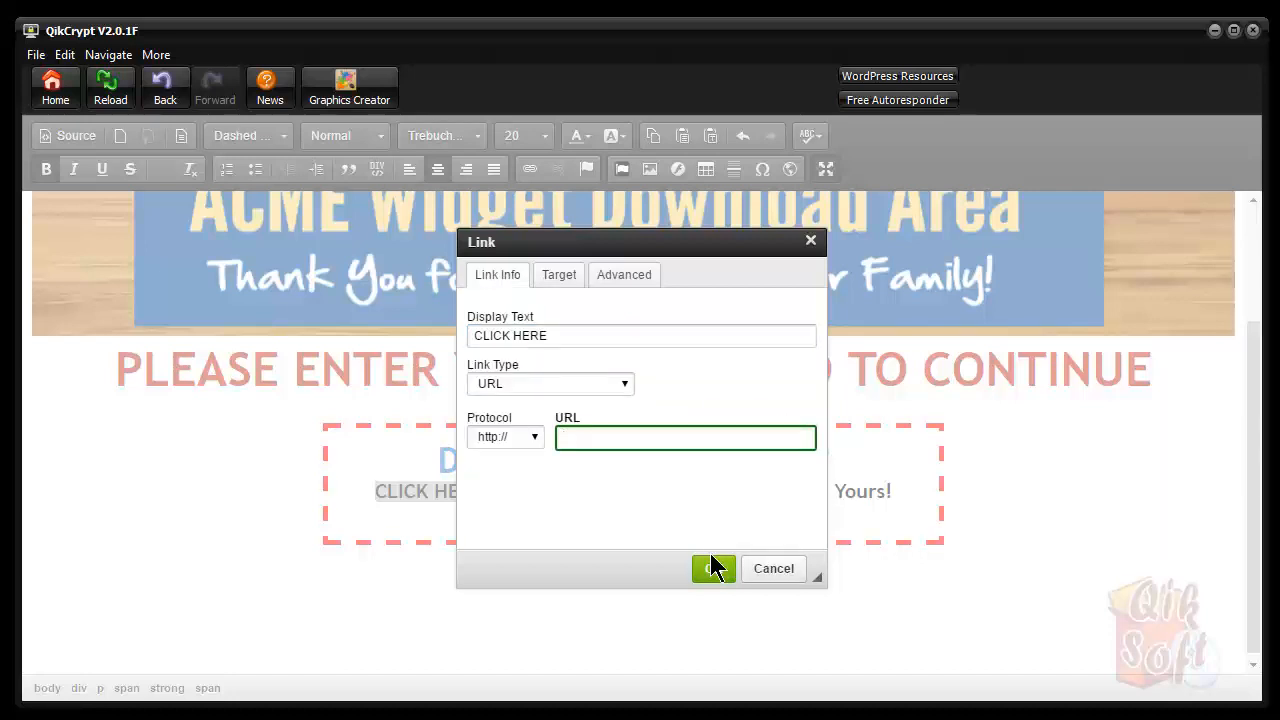
pyautogui.click(774, 568)
pyautogui.click(781, 497)
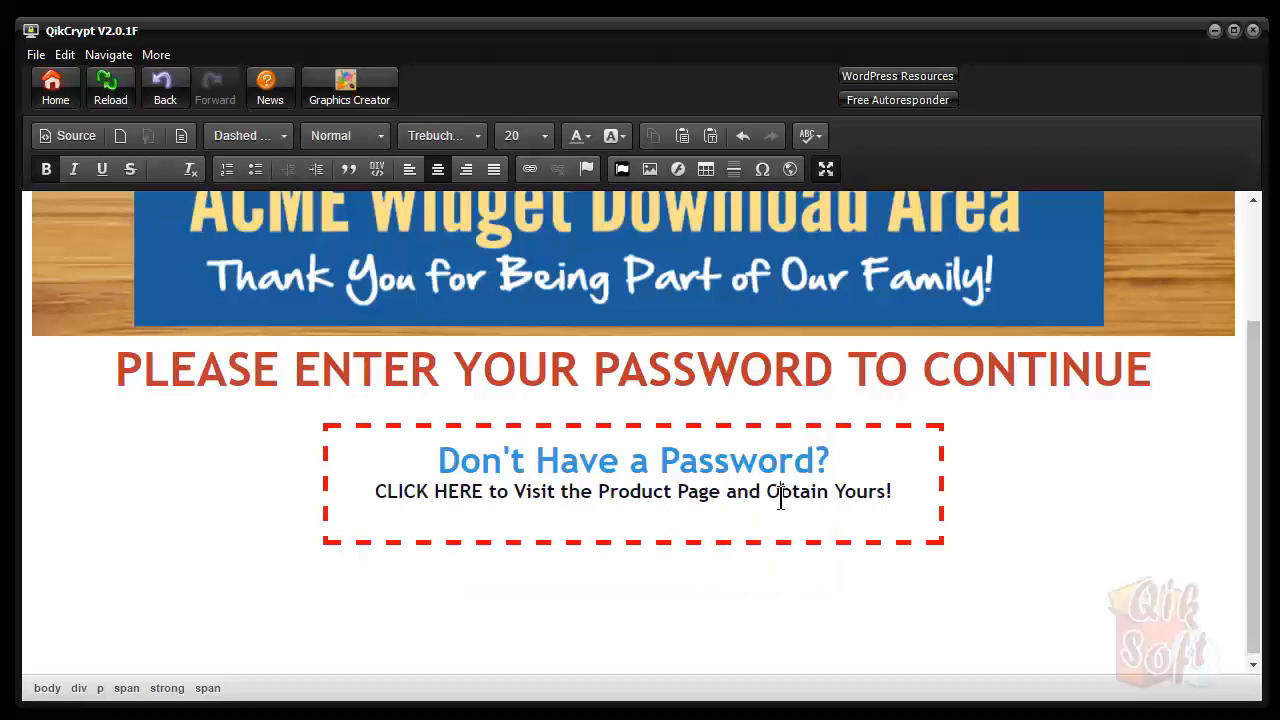
# Restore the editor to normal size, collapse Open & Save, and reveal the HTML Protected Page editor
pyautogui.click(826, 169)
pyautogui.scroll(5, 868, 345)
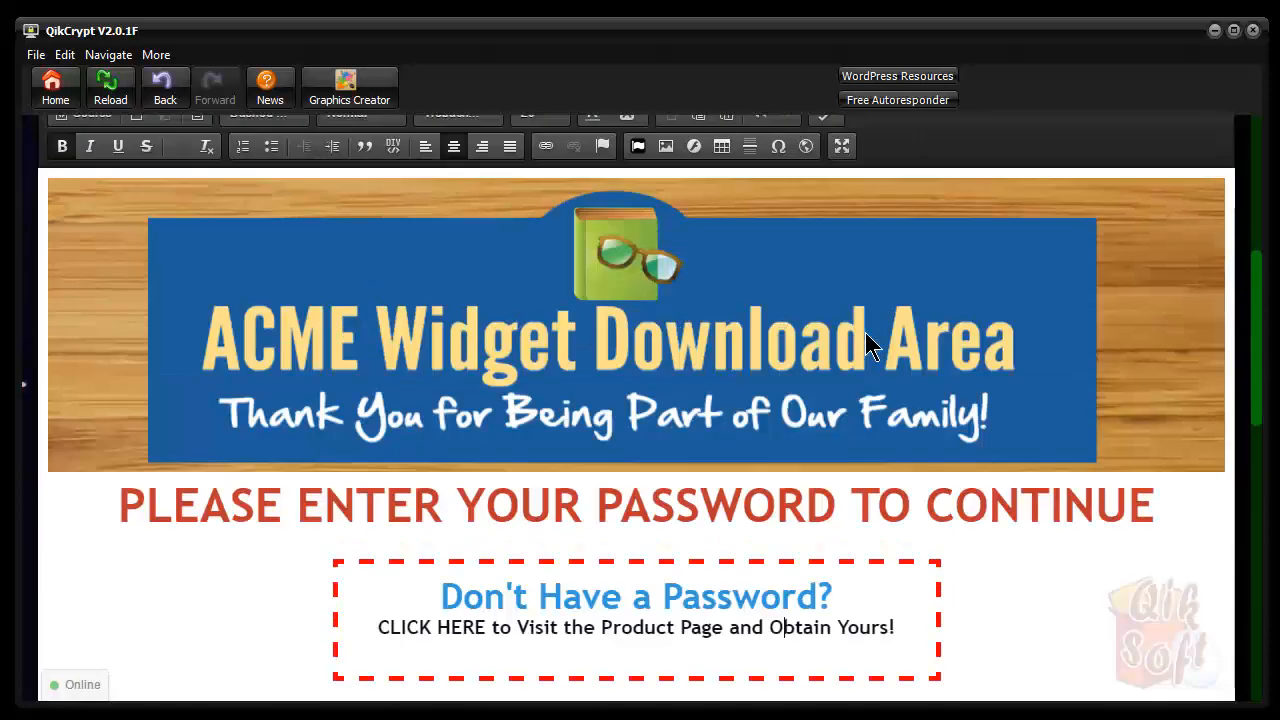
pyautogui.scroll(-2, 865, 332)
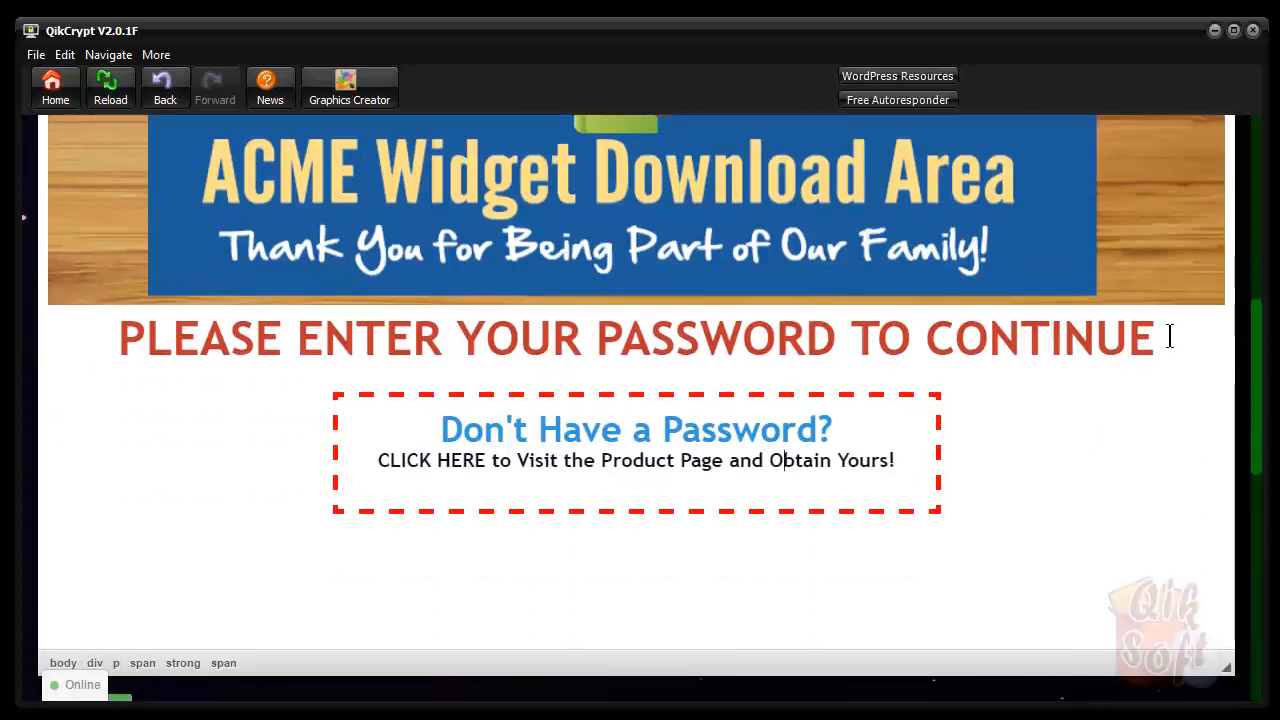
pyautogui.scroll(-2, 1170, 336)
pyautogui.scroll(-3, 1170, 336)
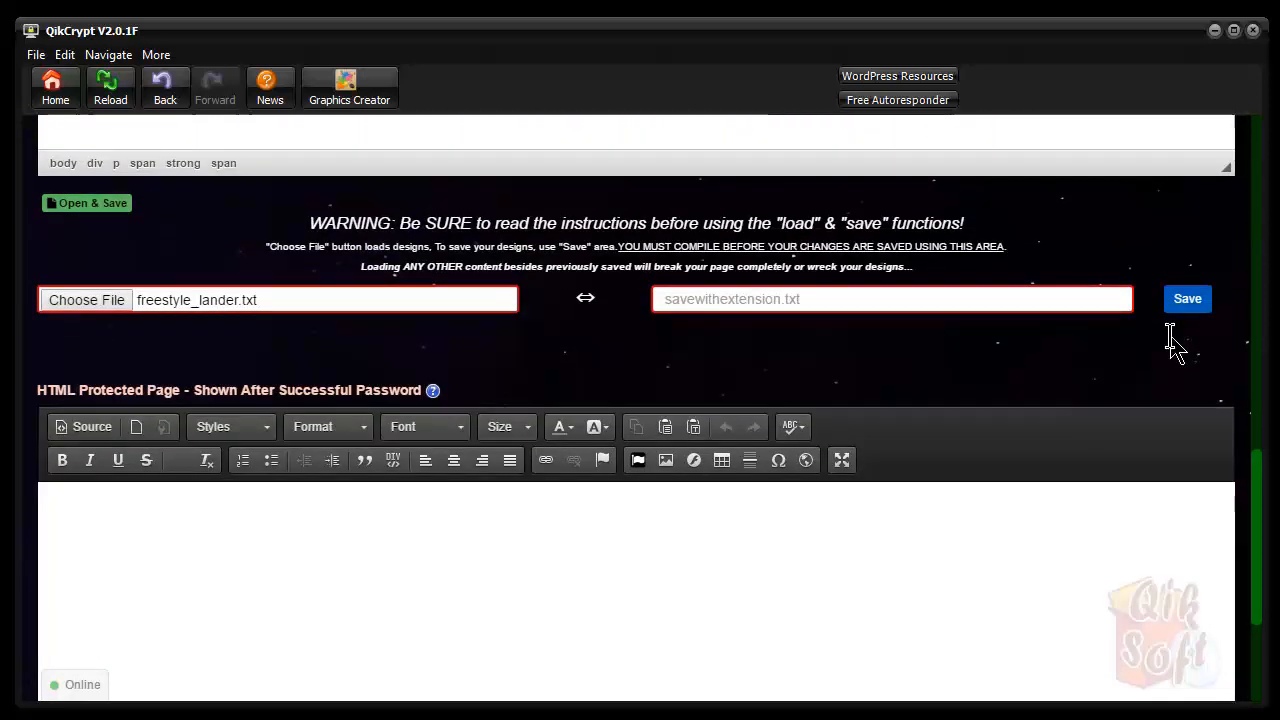
pyautogui.click(114, 208)
pyautogui.scroll(-1, 480, 274)
pyautogui.scroll(-1, 480, 274)
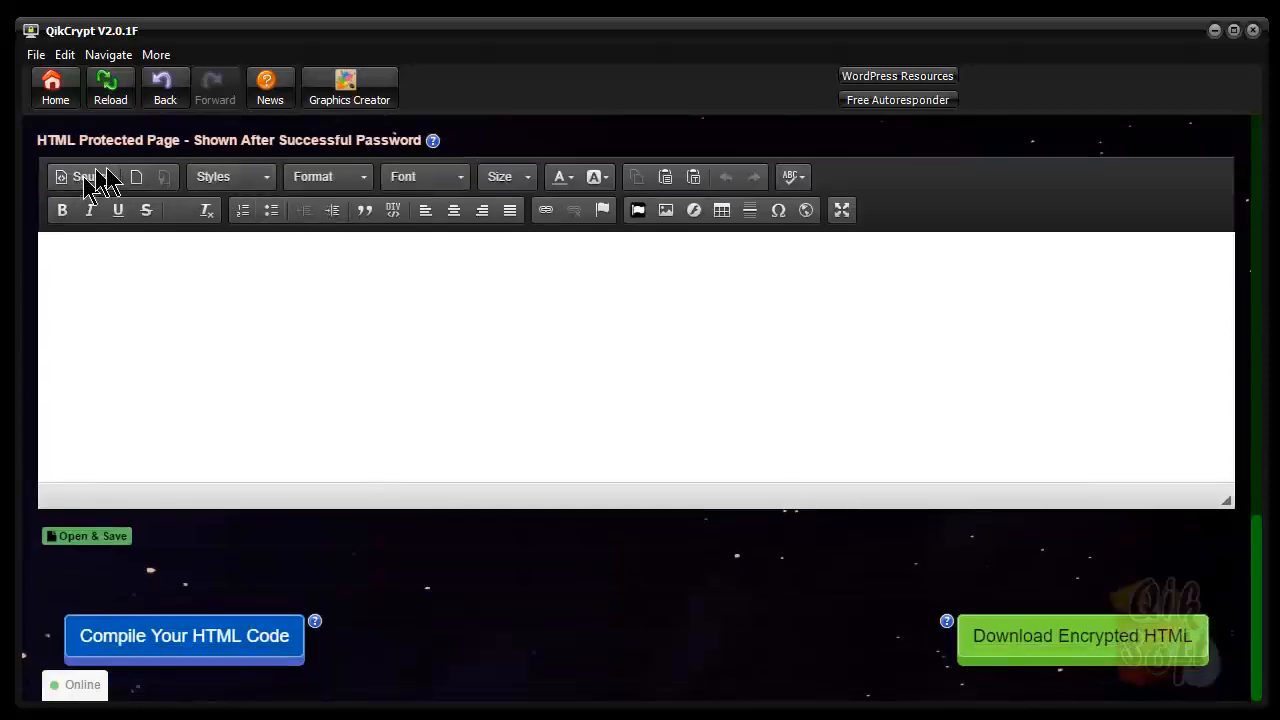
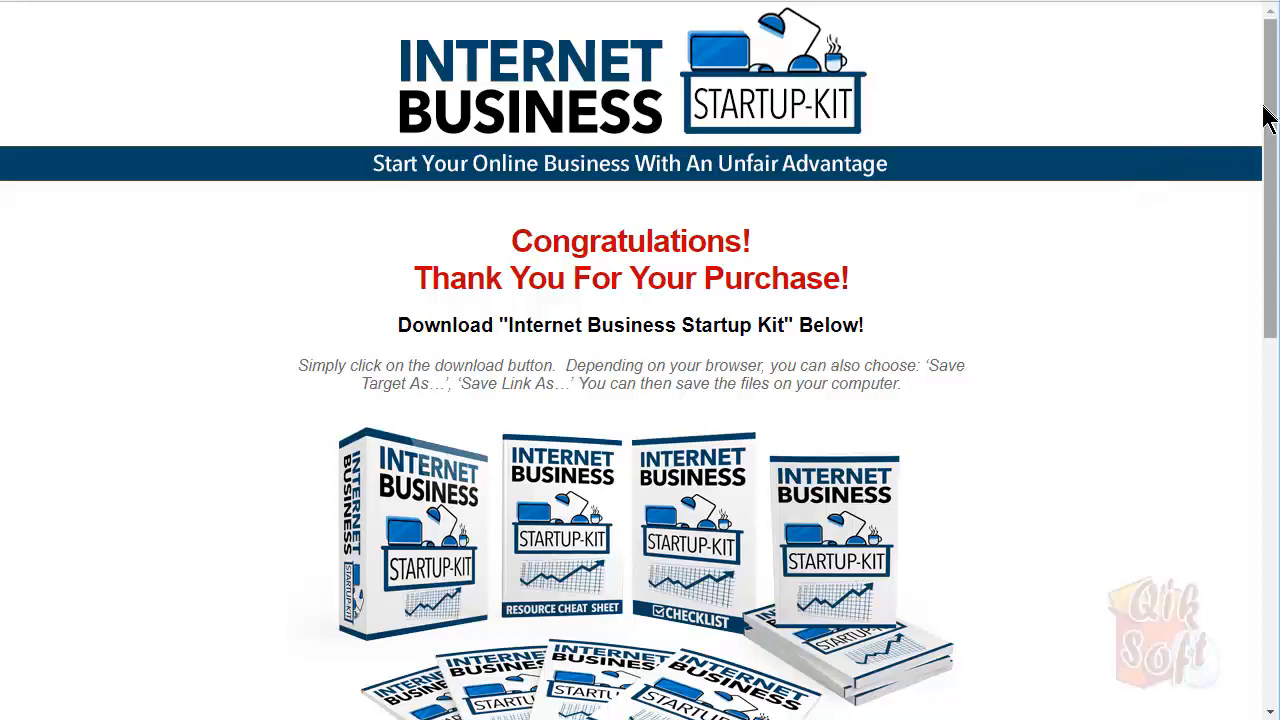
# Scroll to the top of the thank-you page and open View page source from its context menu
pyautogui.moveTo(1268, 128)
pyautogui.mouseDown()
pyautogui.moveTo(1265, 428)
pyautogui.moveTo(1266, 110)
pyautogui.mouseUp()
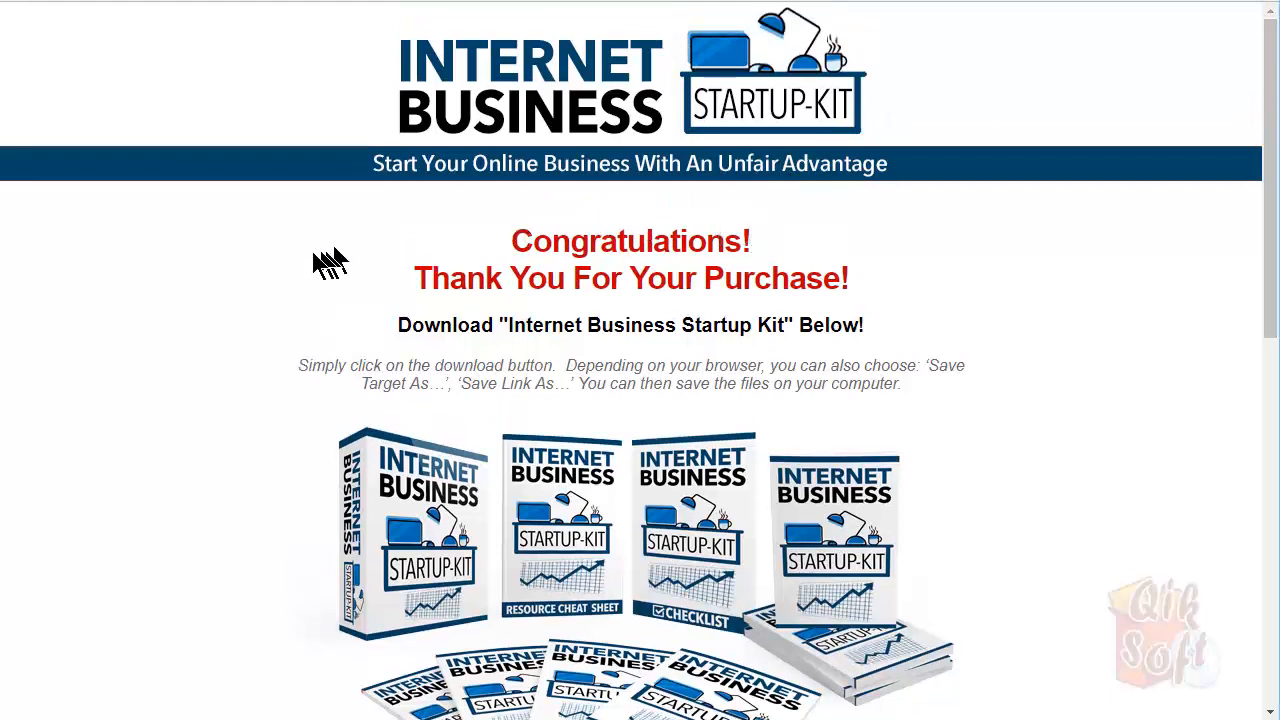
pyautogui.rightClick(183, 236)
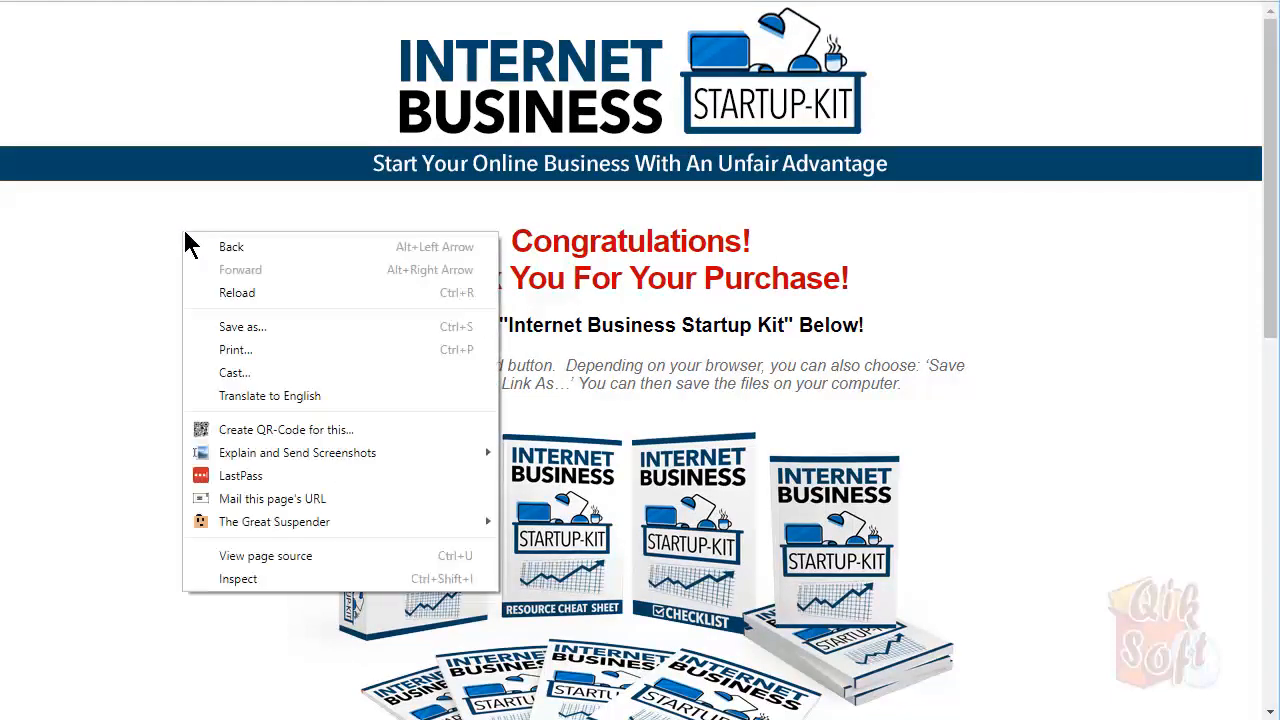
pyautogui.click(262, 556)
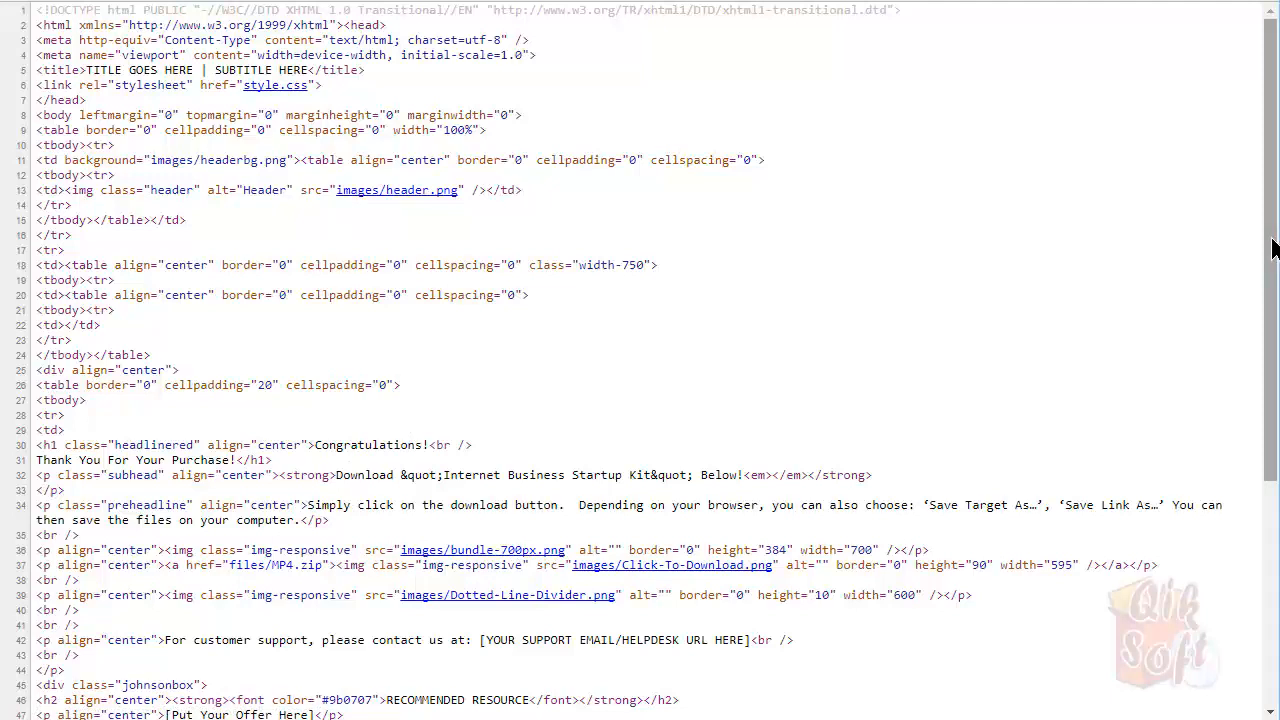
# Select and copy the entire thank-you page source, then switch to QikCrypt
pyautogui.moveTo(1273, 248); pyautogui.dragTo(1249, 580)
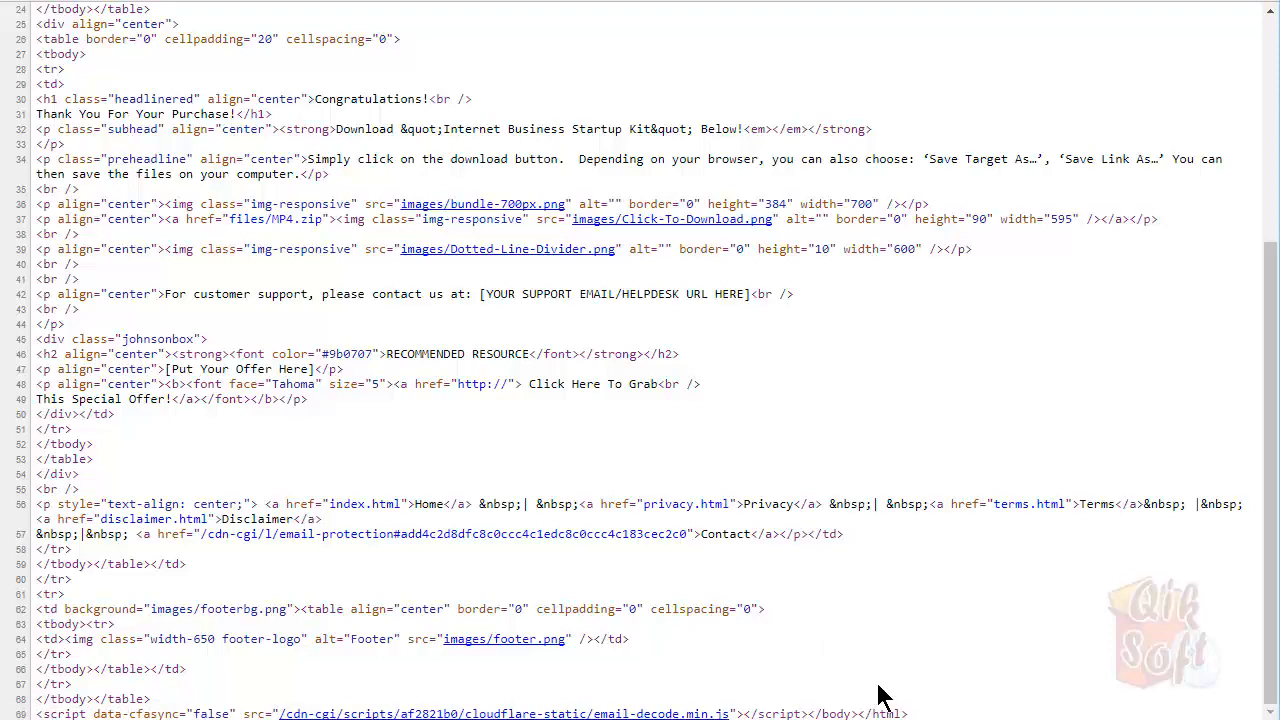
pyautogui.moveTo(908, 714); pyautogui.dragTo(40, 2)
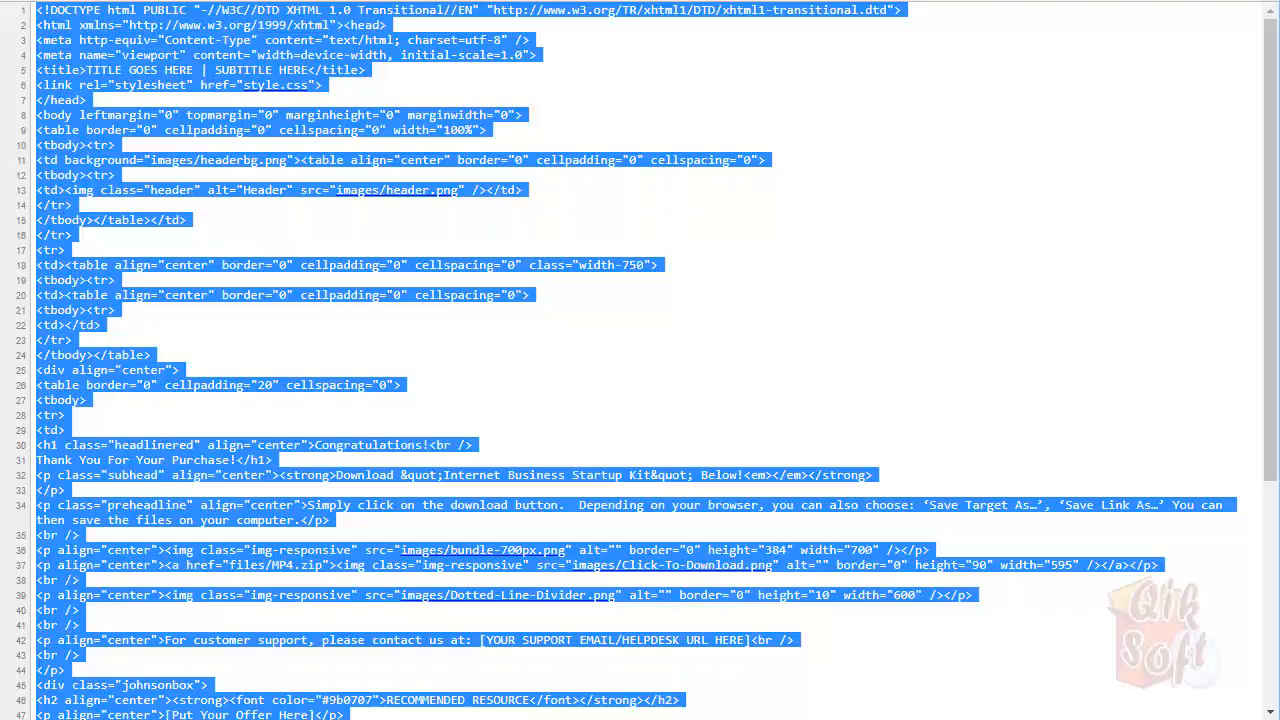
pyautogui.click(1150, 718)
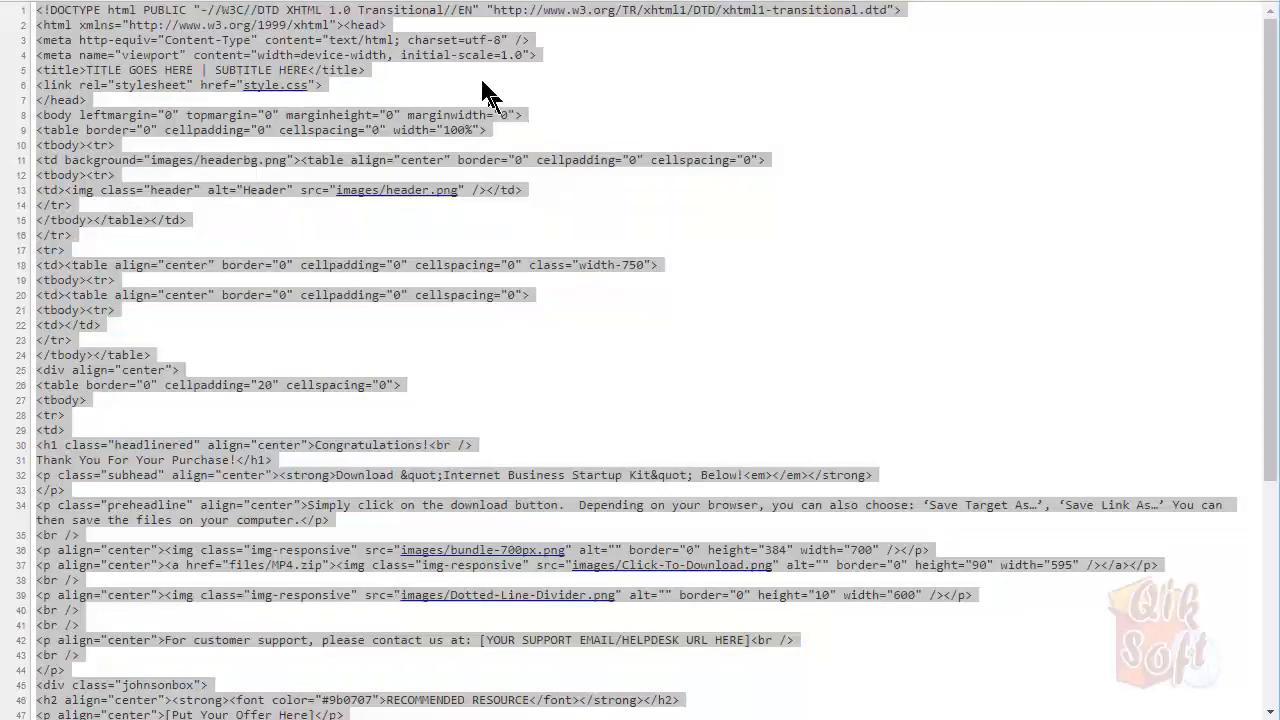
pyautogui.rightClick(322, 46)
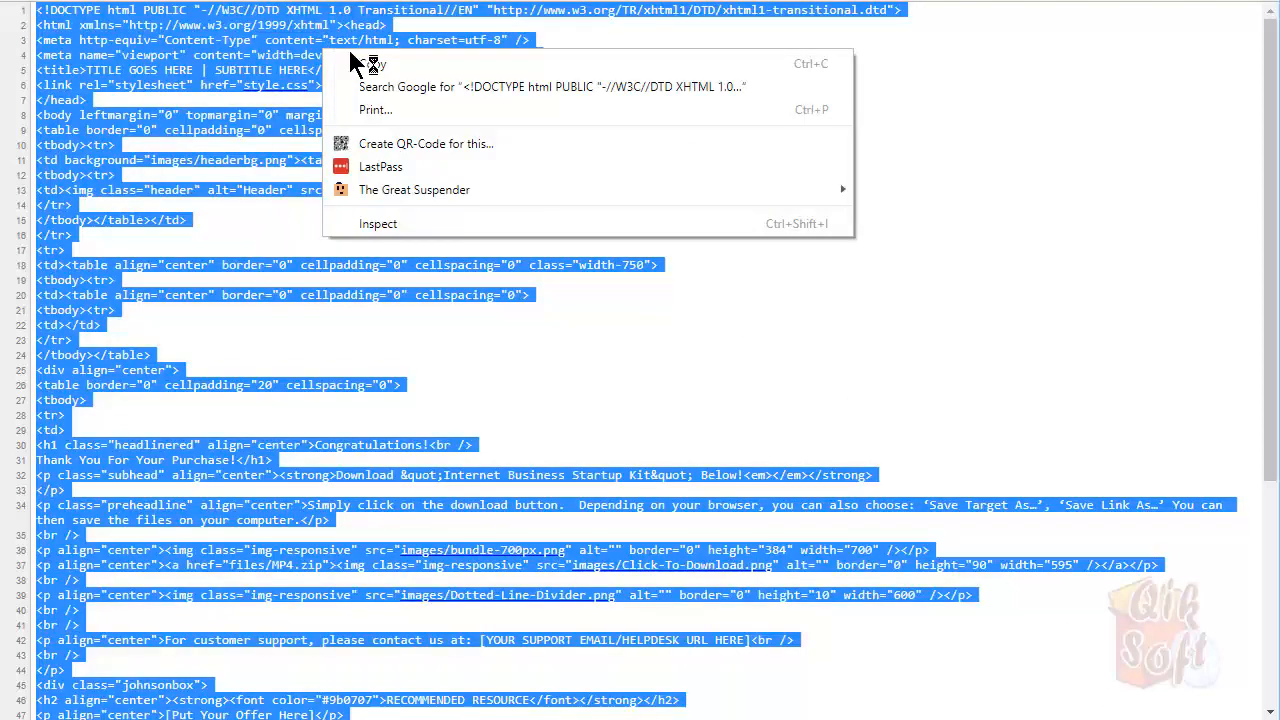
pyautogui.click(355, 63)
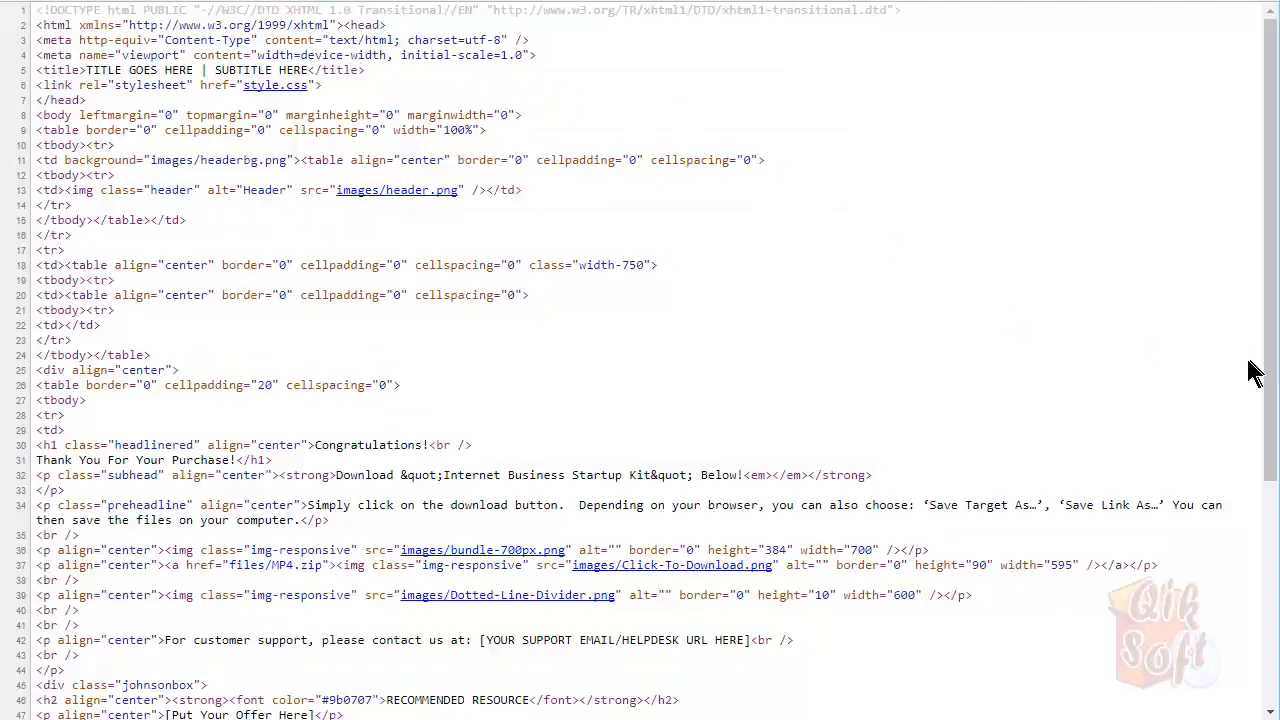
pyautogui.moveTo(1271, 364); pyautogui.dragTo(1270, 662)
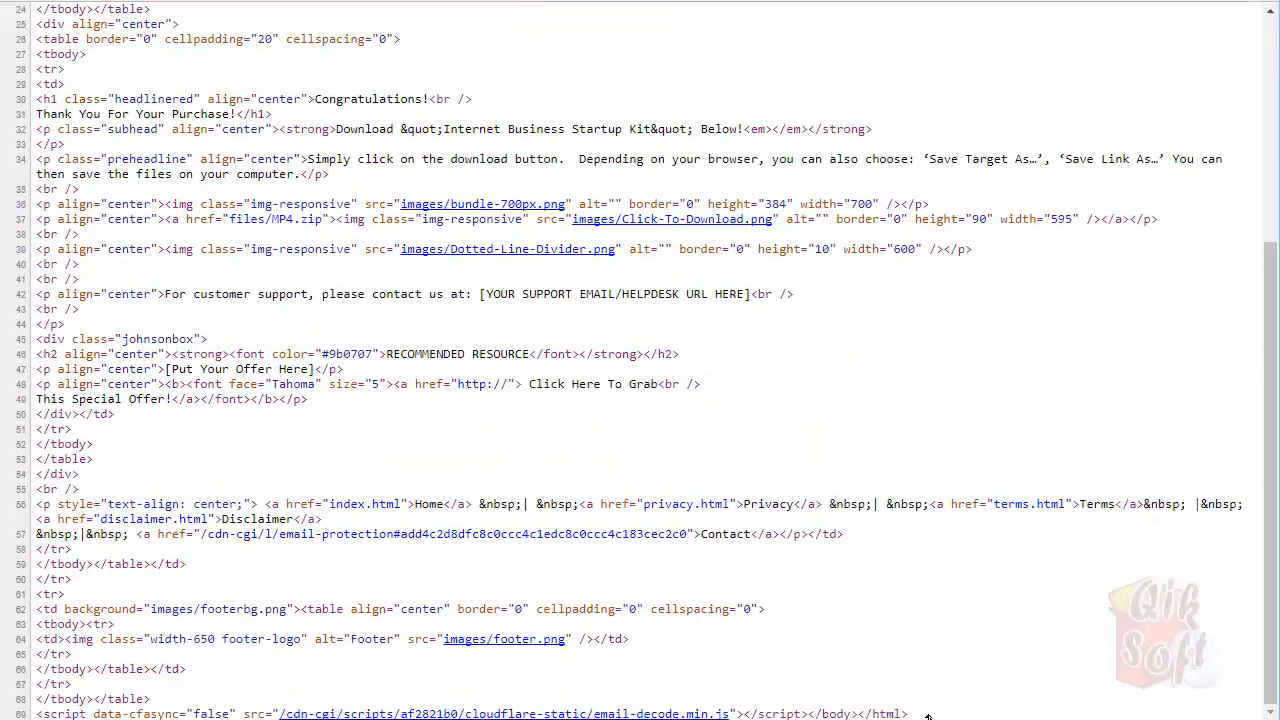
pyautogui.moveTo(928, 716); pyautogui.dragTo(38, 10)
pyautogui.rightClick(148, 32)
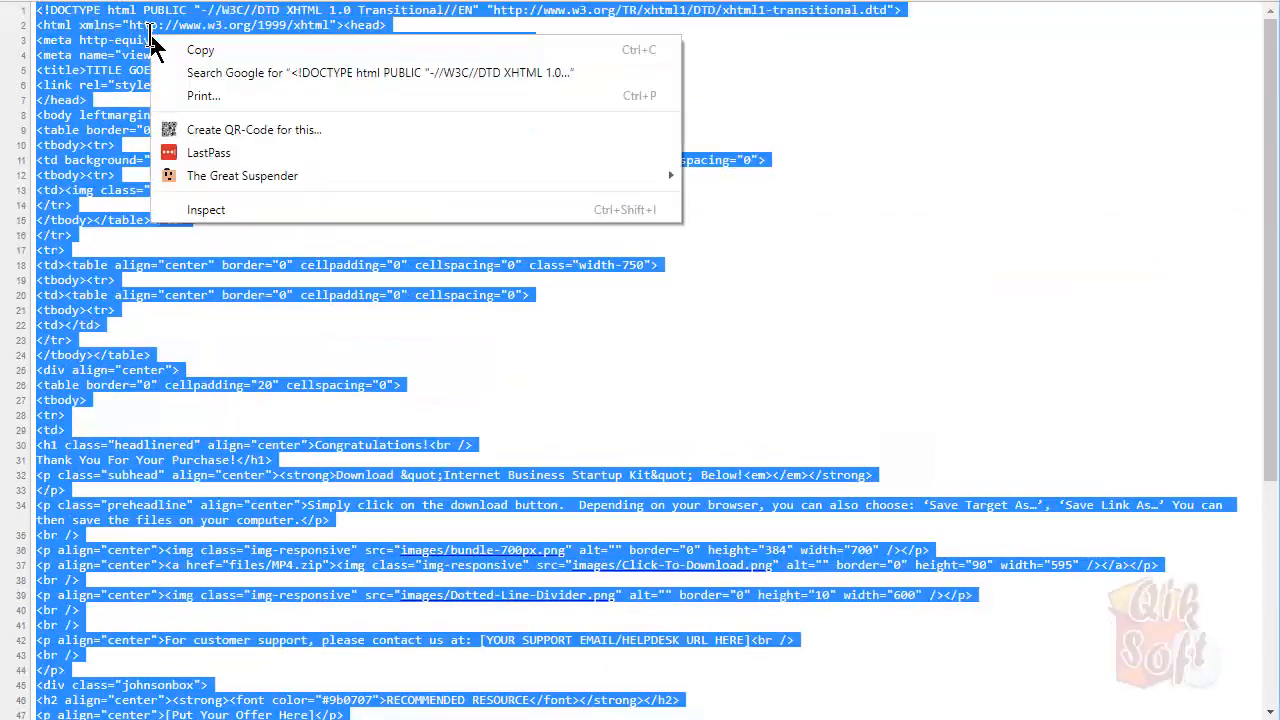
pyautogui.click(208, 50)
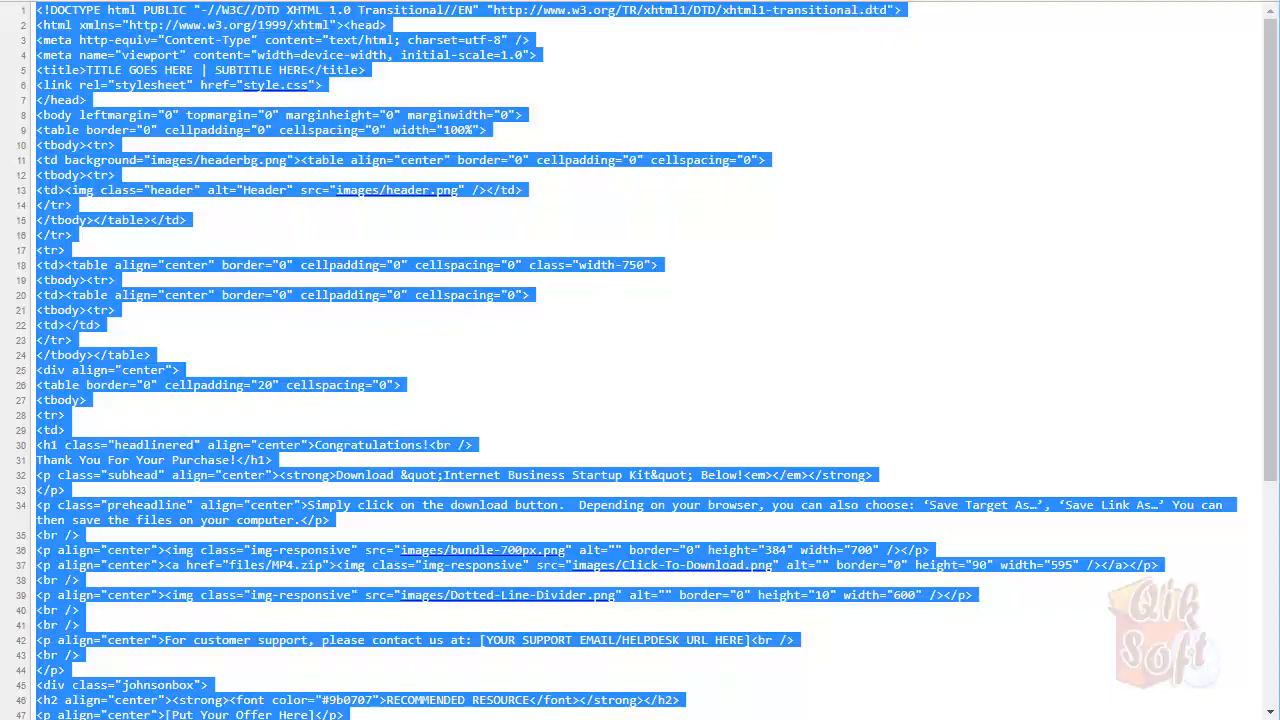
pyautogui.hotkey('alt', 'Tab')
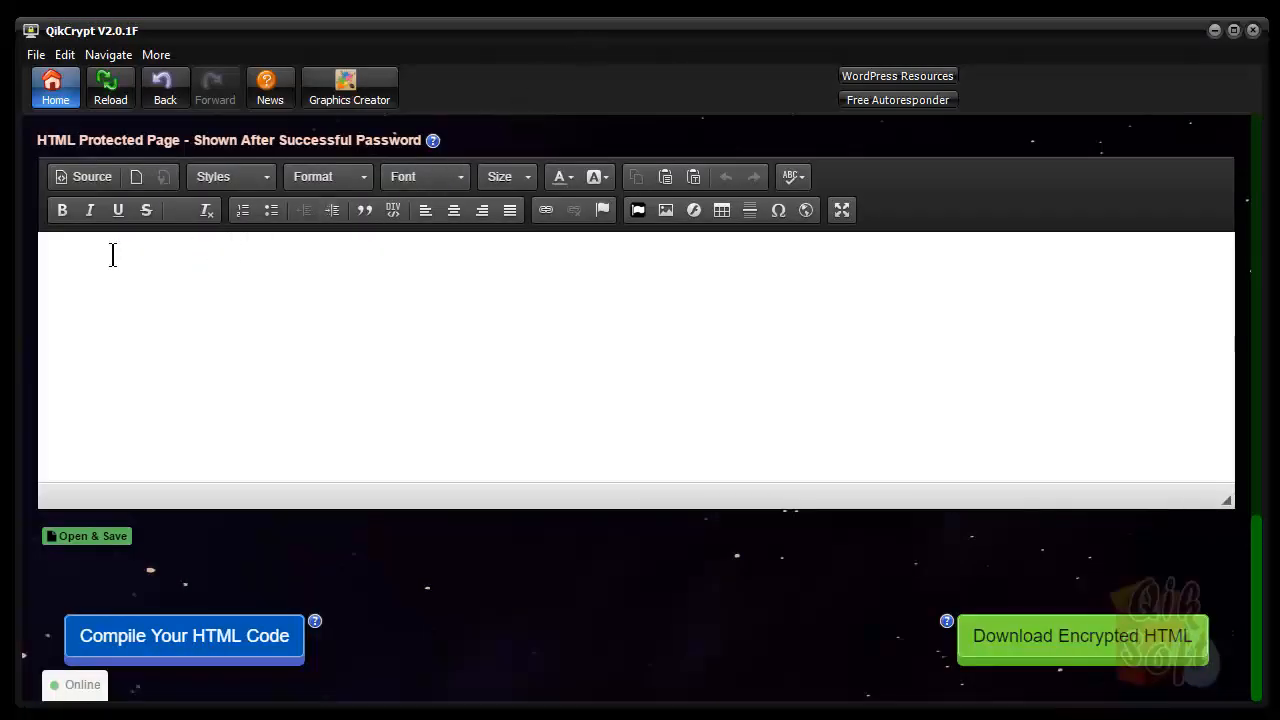
# Paste the copied HTML into the editor in Source mode, then return to the visual view
pyautogui.click(100, 180)
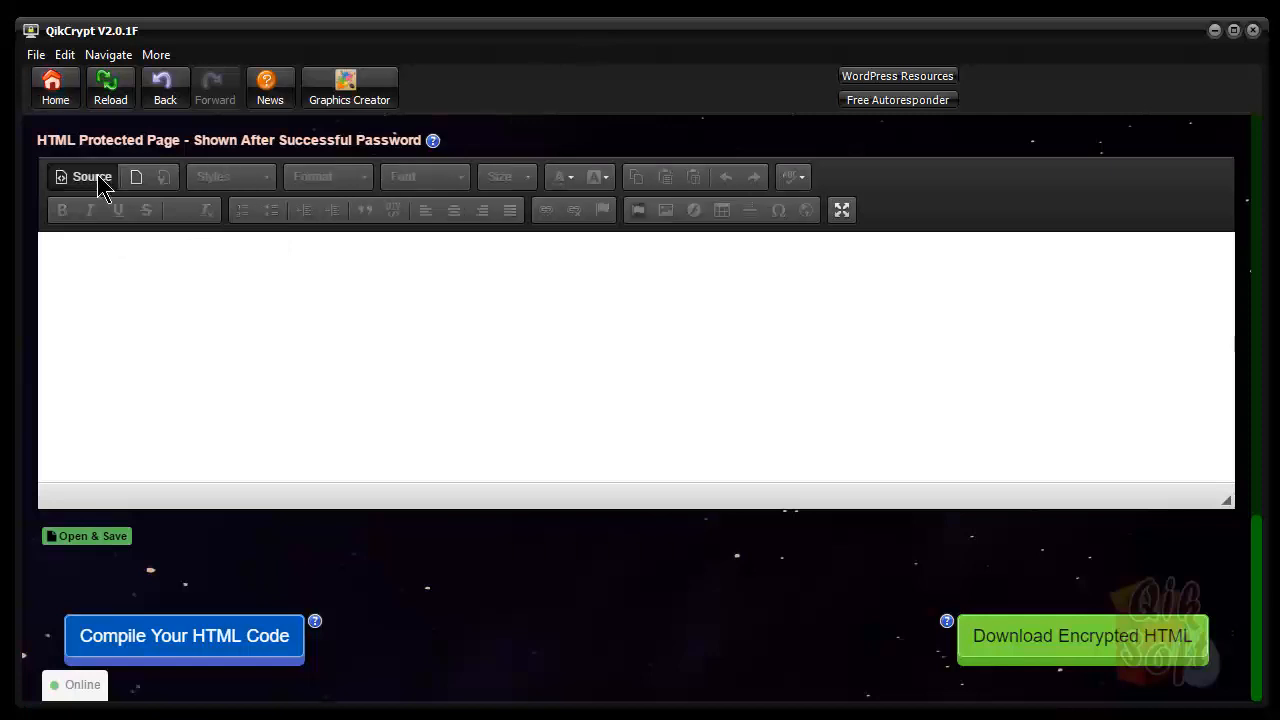
pyautogui.rightClick(79, 248)
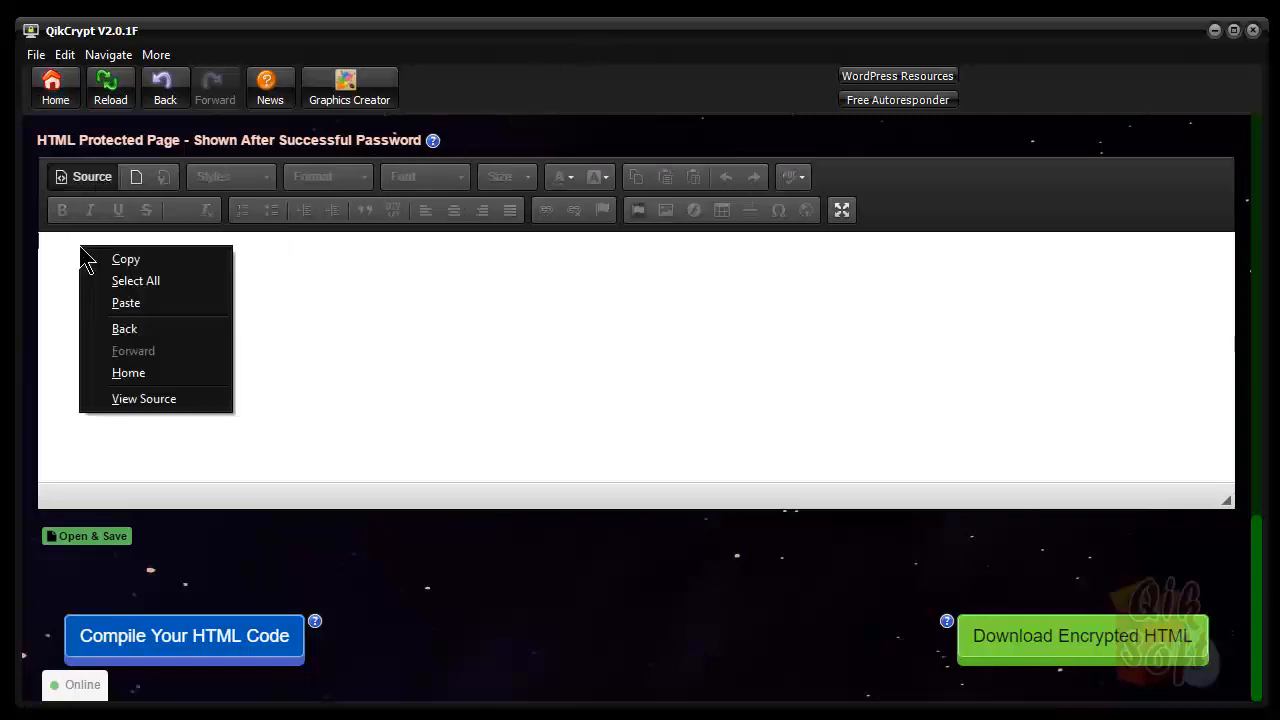
pyautogui.click(124, 304)
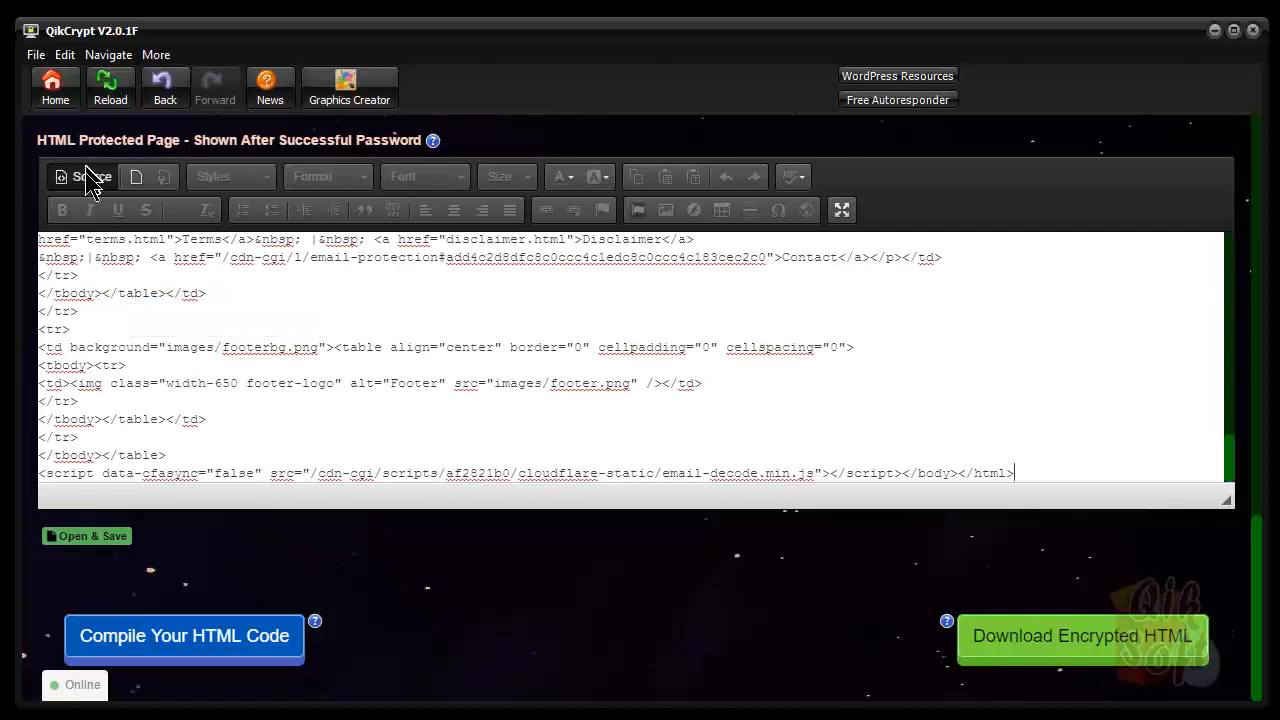
pyautogui.click(90, 188)
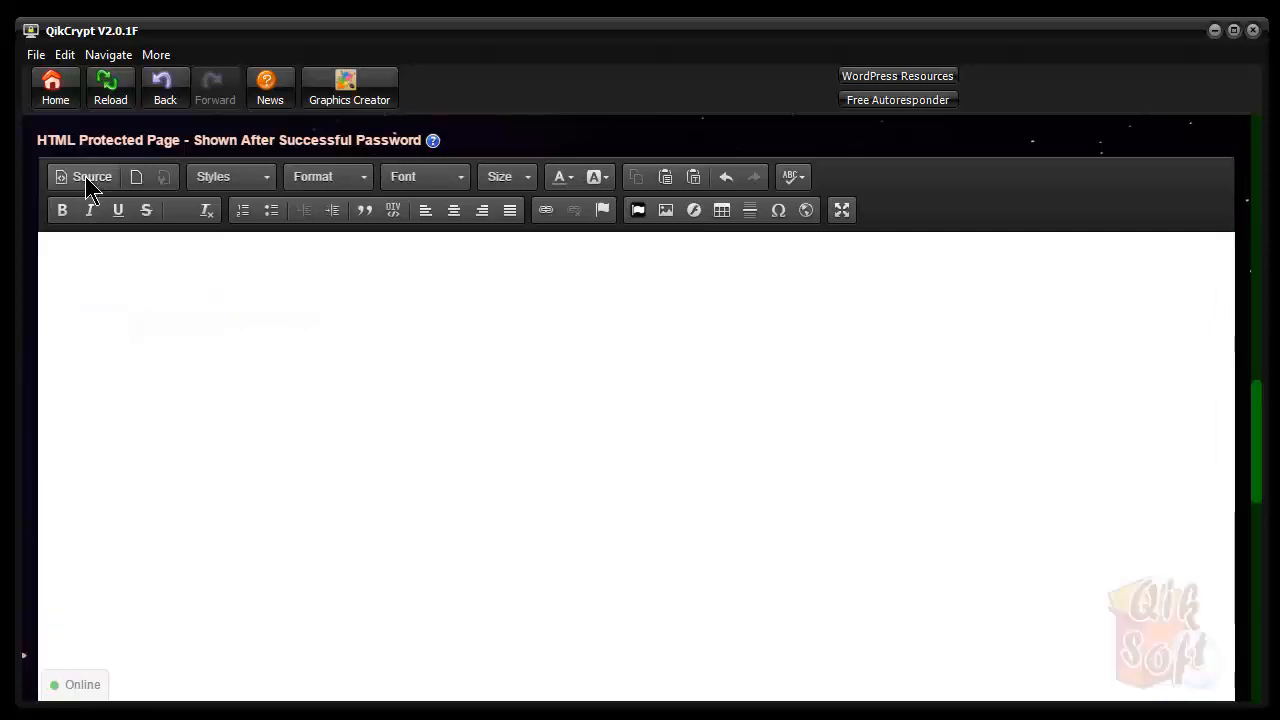
pyautogui.scroll(5, 1060, 391)
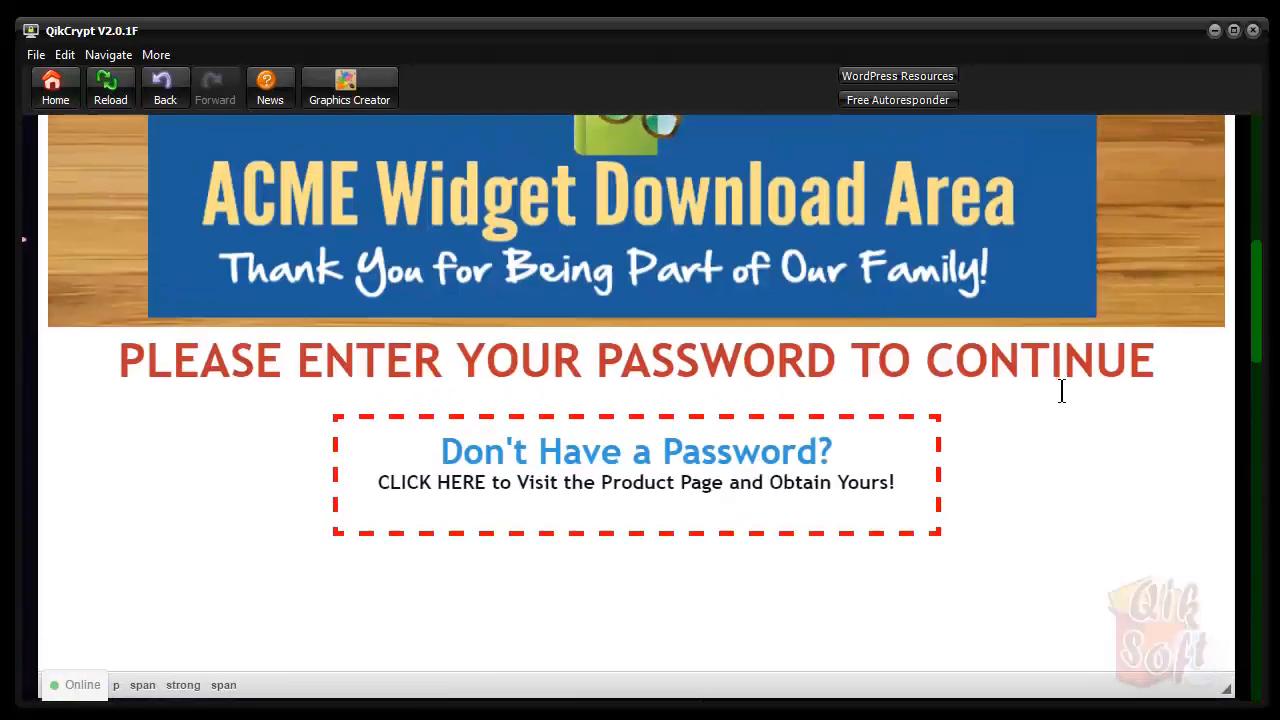
pyautogui.scroll(-5, 1062, 391)
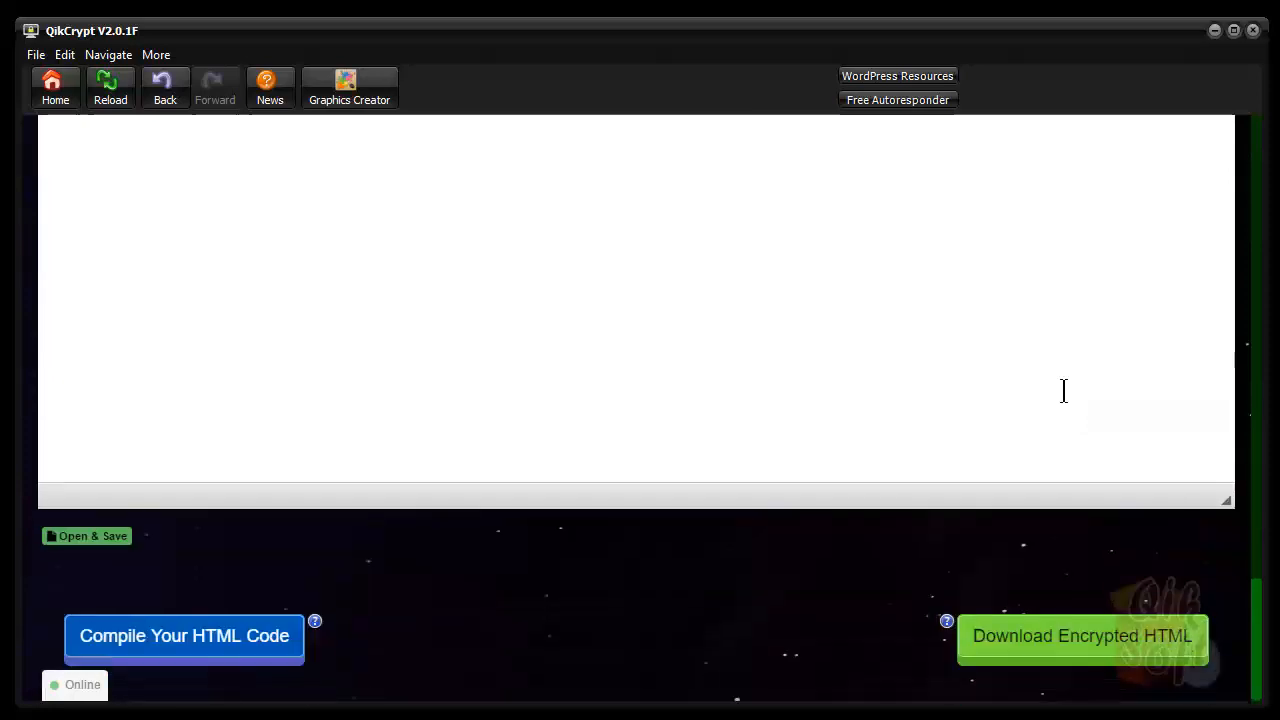
pyautogui.scroll(4, 1063, 391)
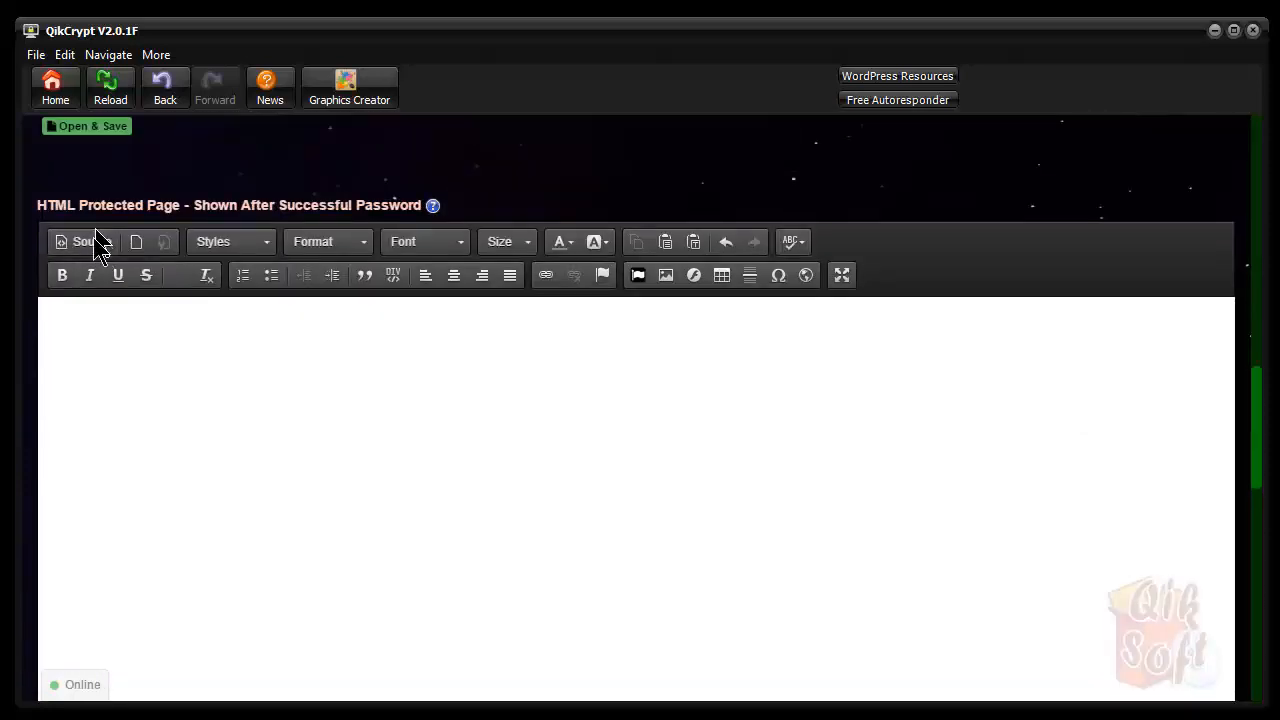
# Recheck the pasted code in Source view, then scroll through the rendered Congratulations page
pyautogui.click(91, 244)
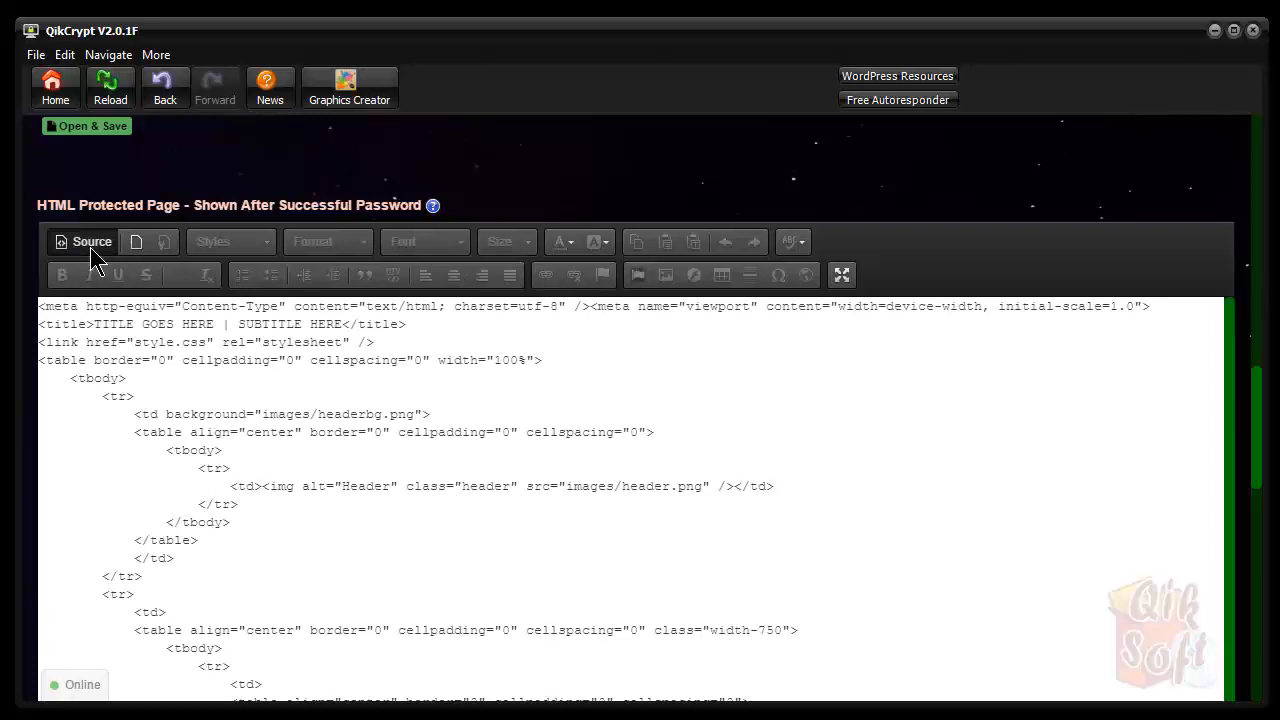
pyautogui.click(90, 247)
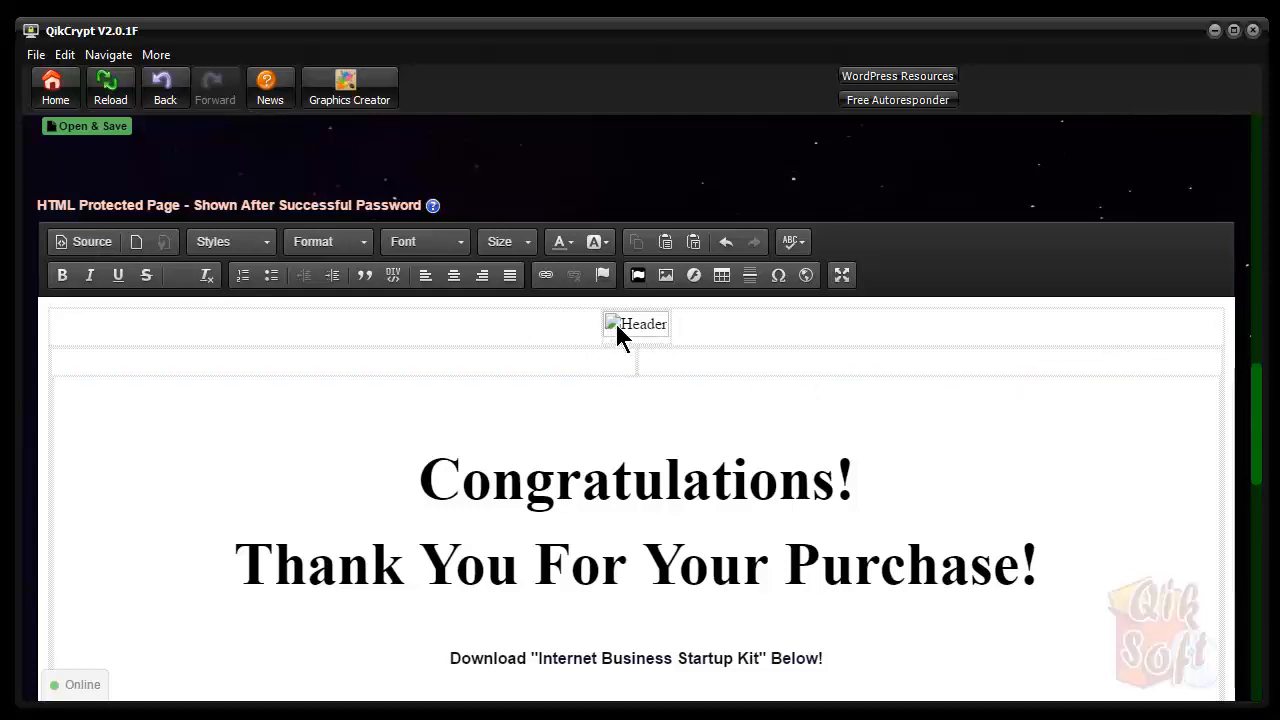
pyautogui.scroll(-6, 731, 510)
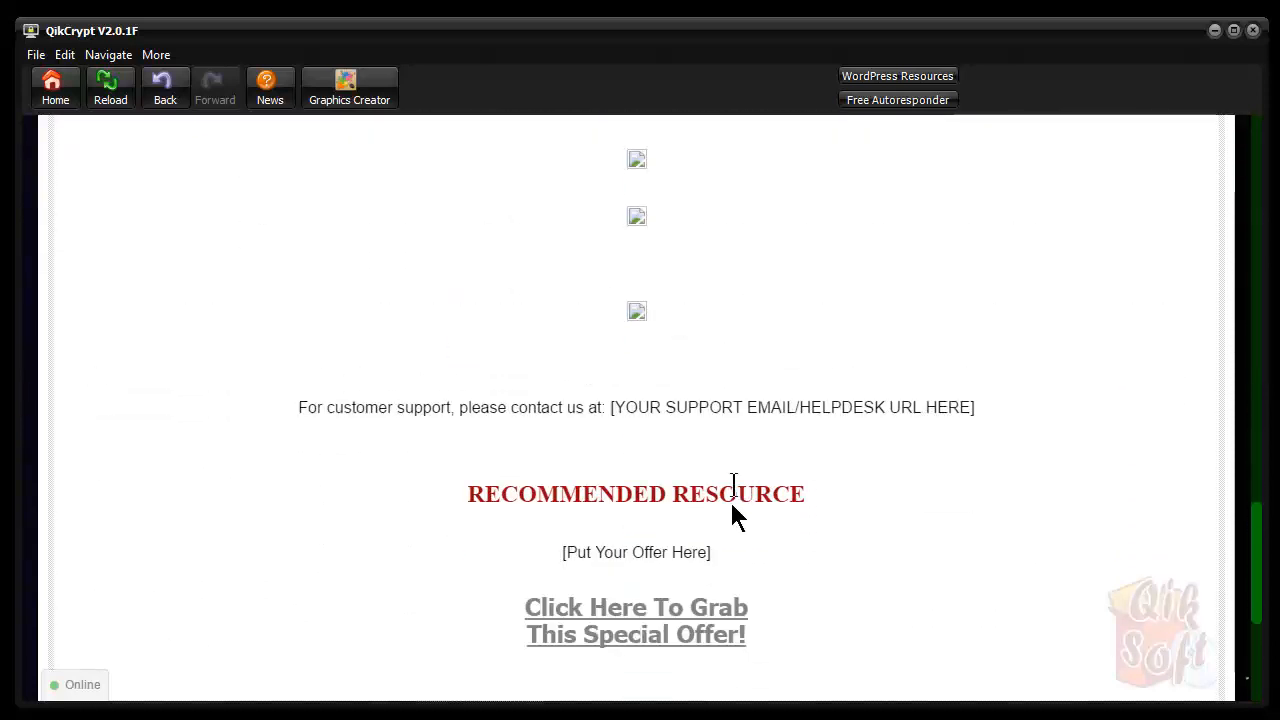
pyautogui.scroll(-5, 850, 472)
pyautogui.scroll(8, 850, 472)
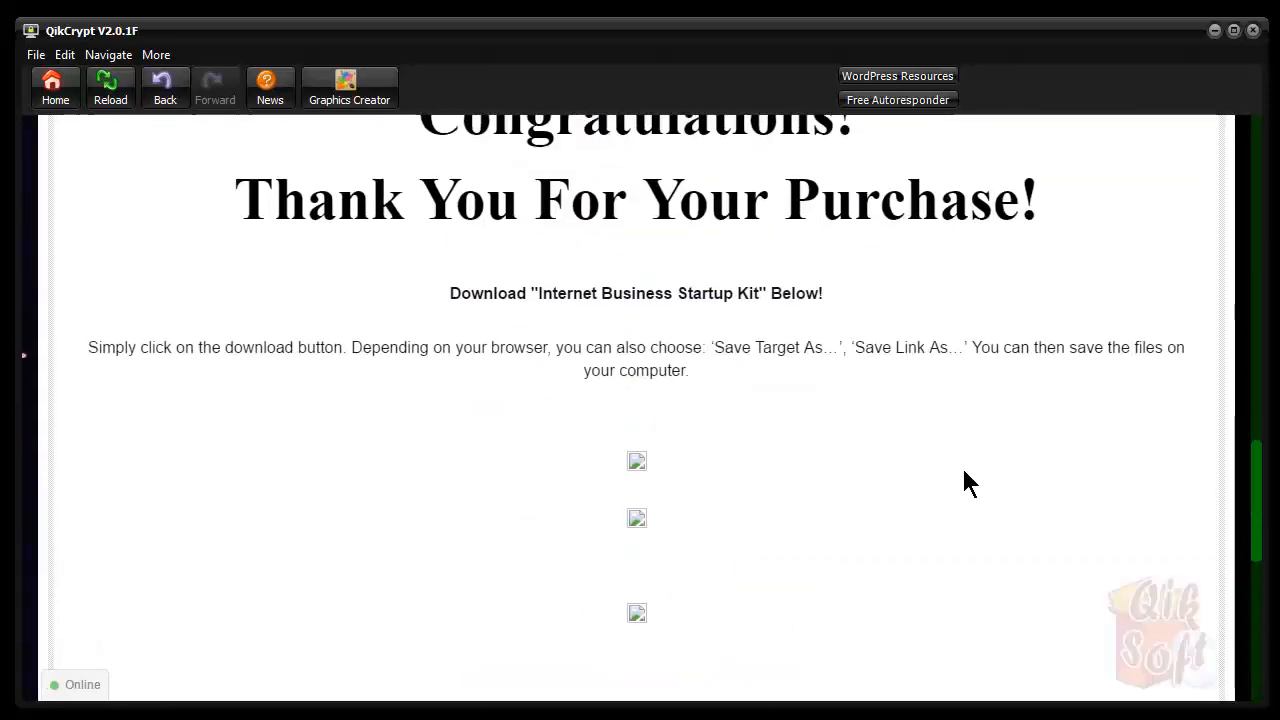
pyautogui.scroll(3, 965, 483)
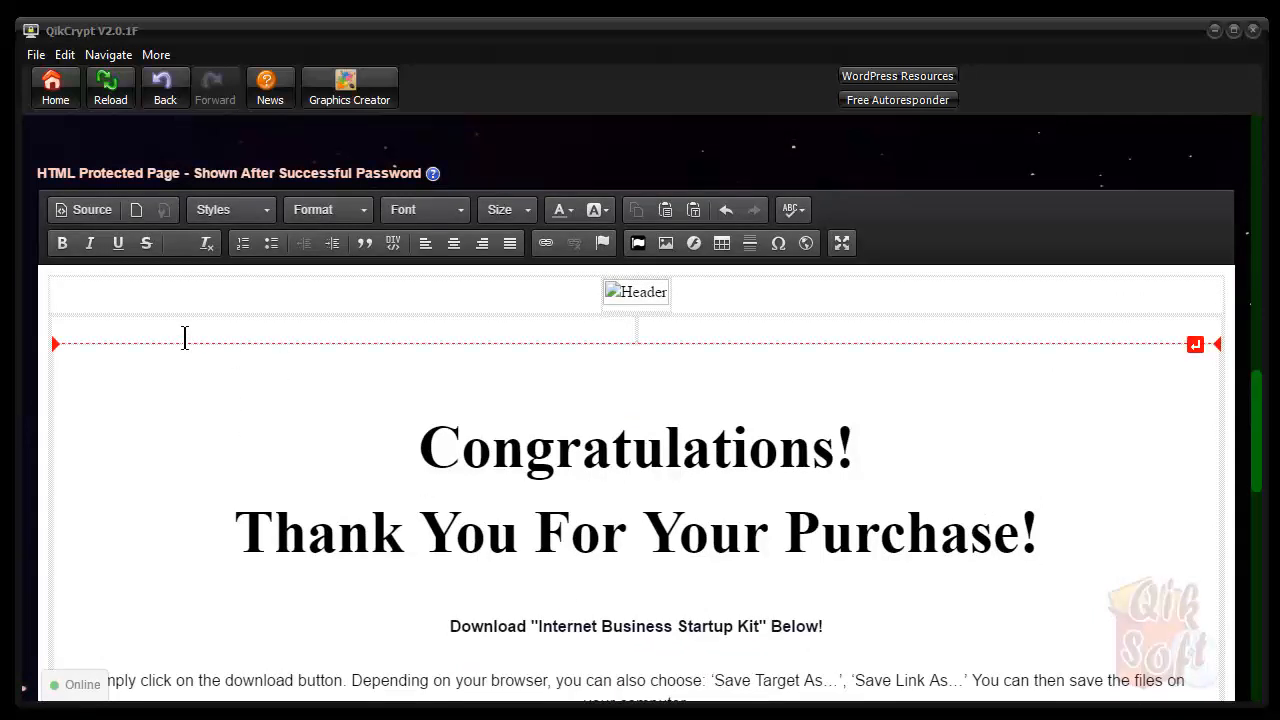
pyautogui.click(92, 212)
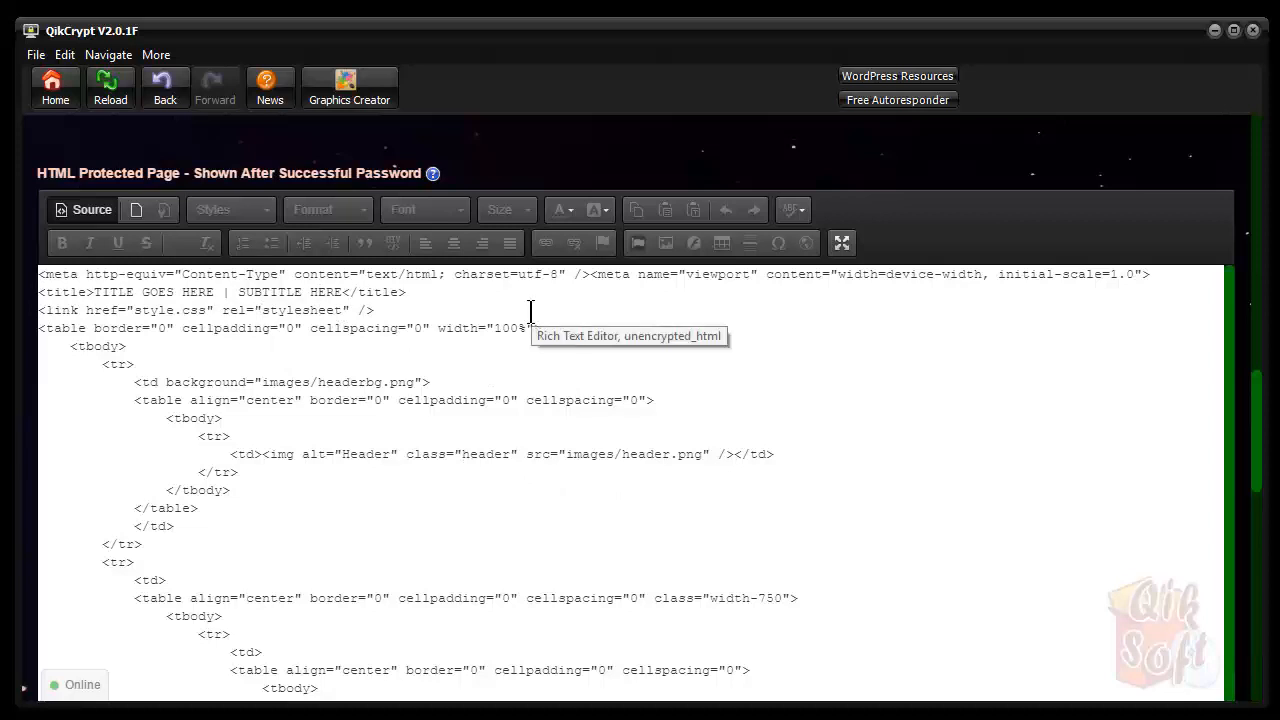
pyautogui.click(1177, 274)
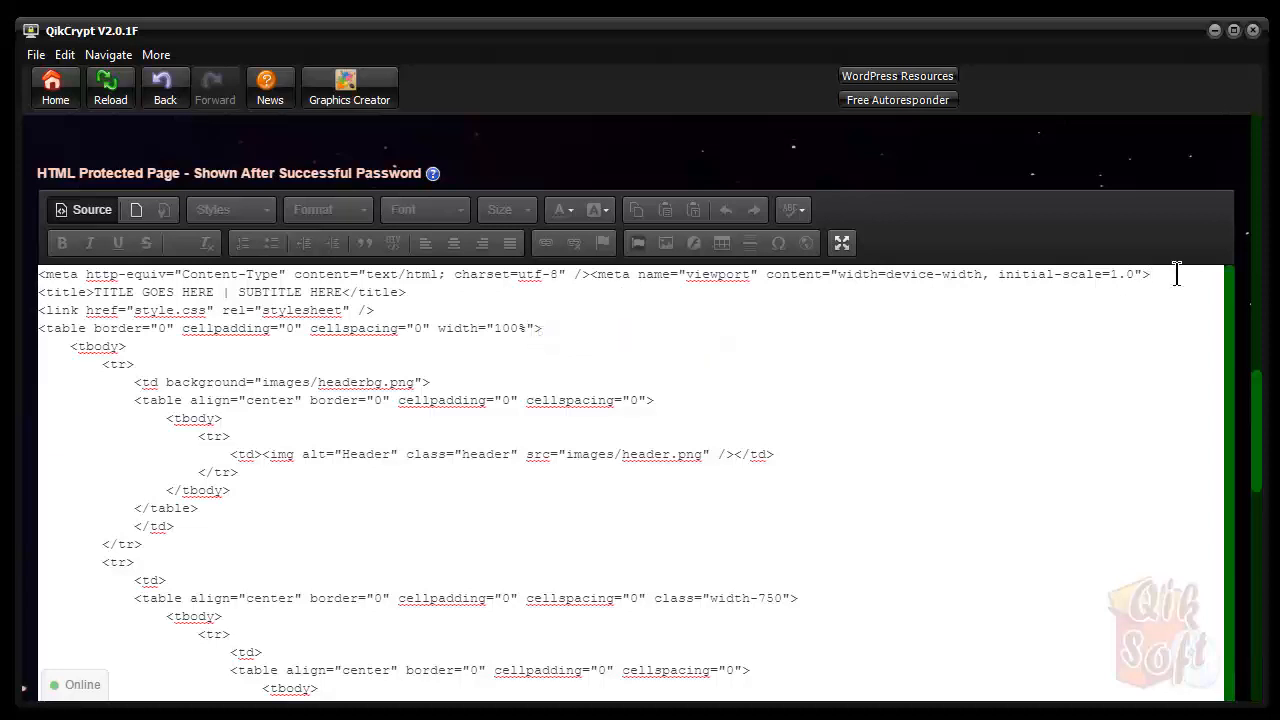
pyautogui.press('Return')
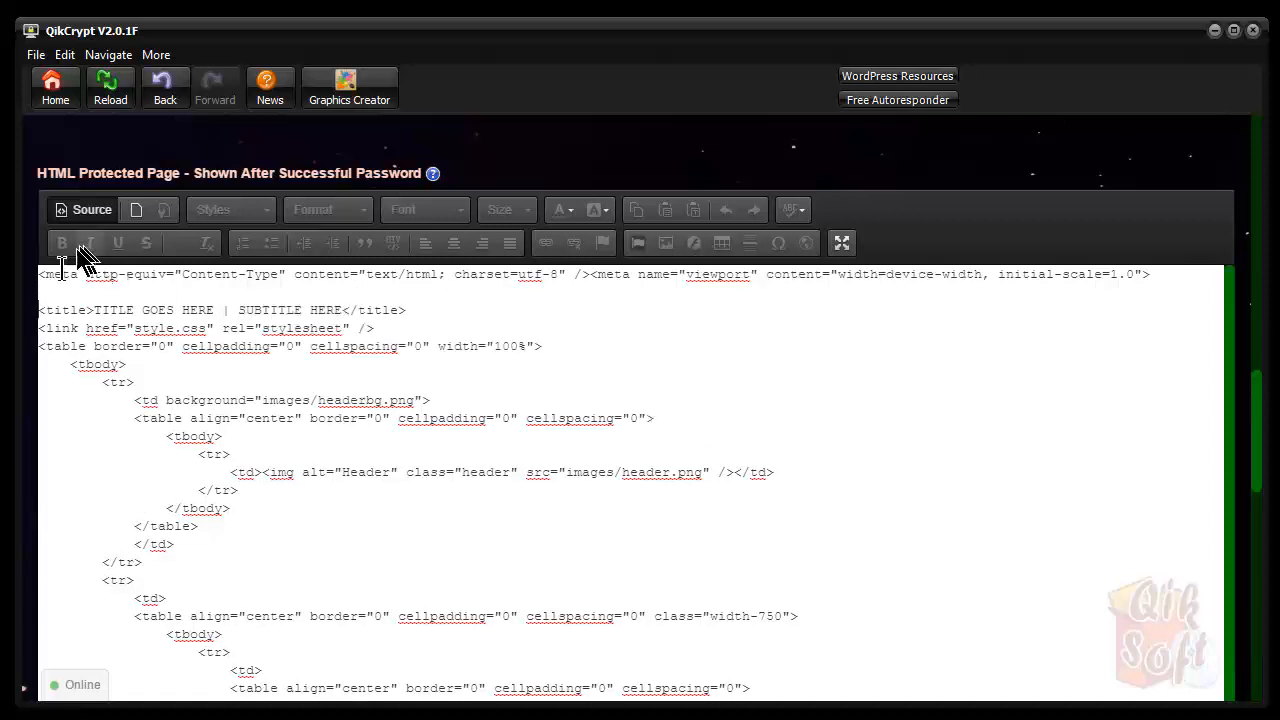
pyautogui.click(60, 287)
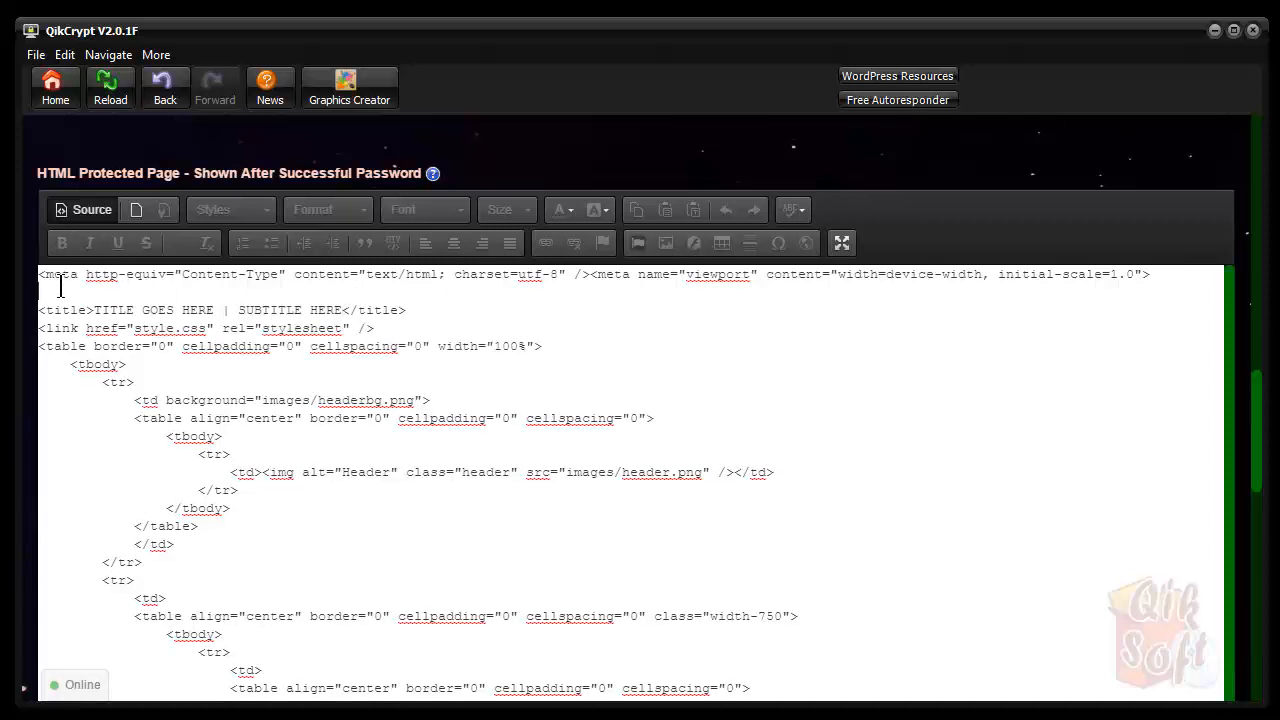
pyautogui.write('<base href="https://www.w3schools.com/w3css">')
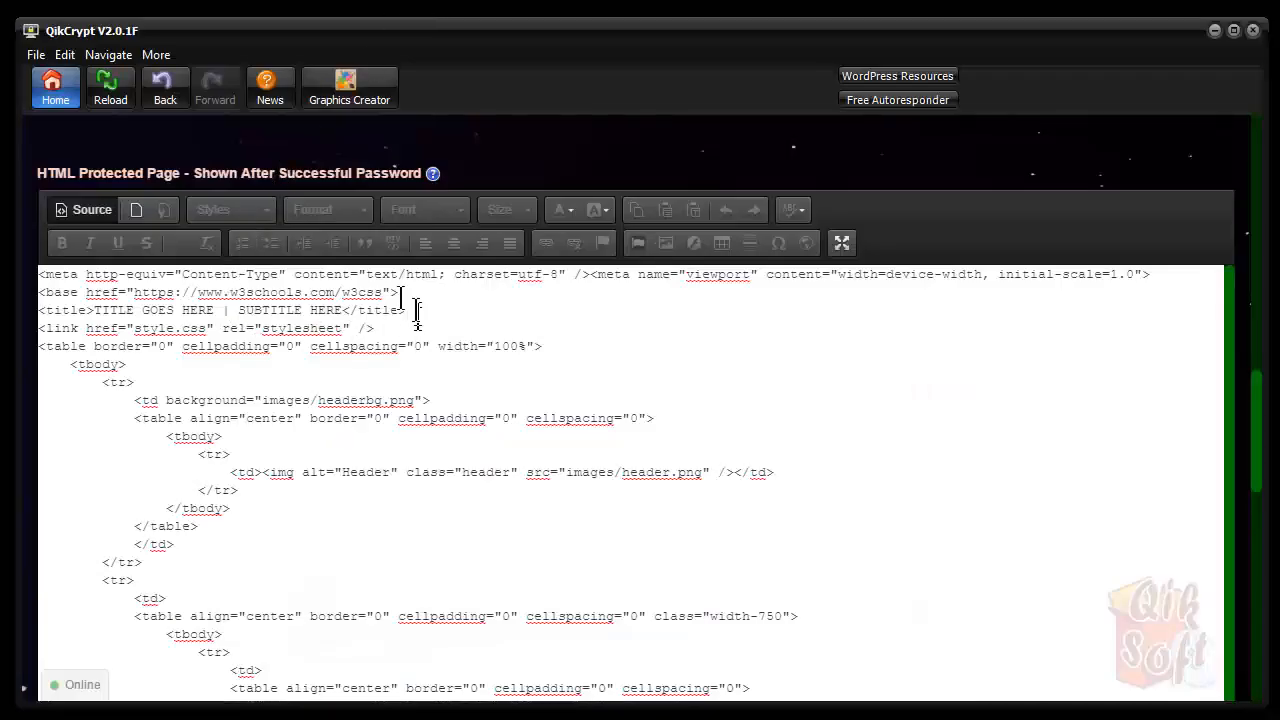
pyautogui.moveTo(384, 292); pyautogui.dragTo(133, 292)
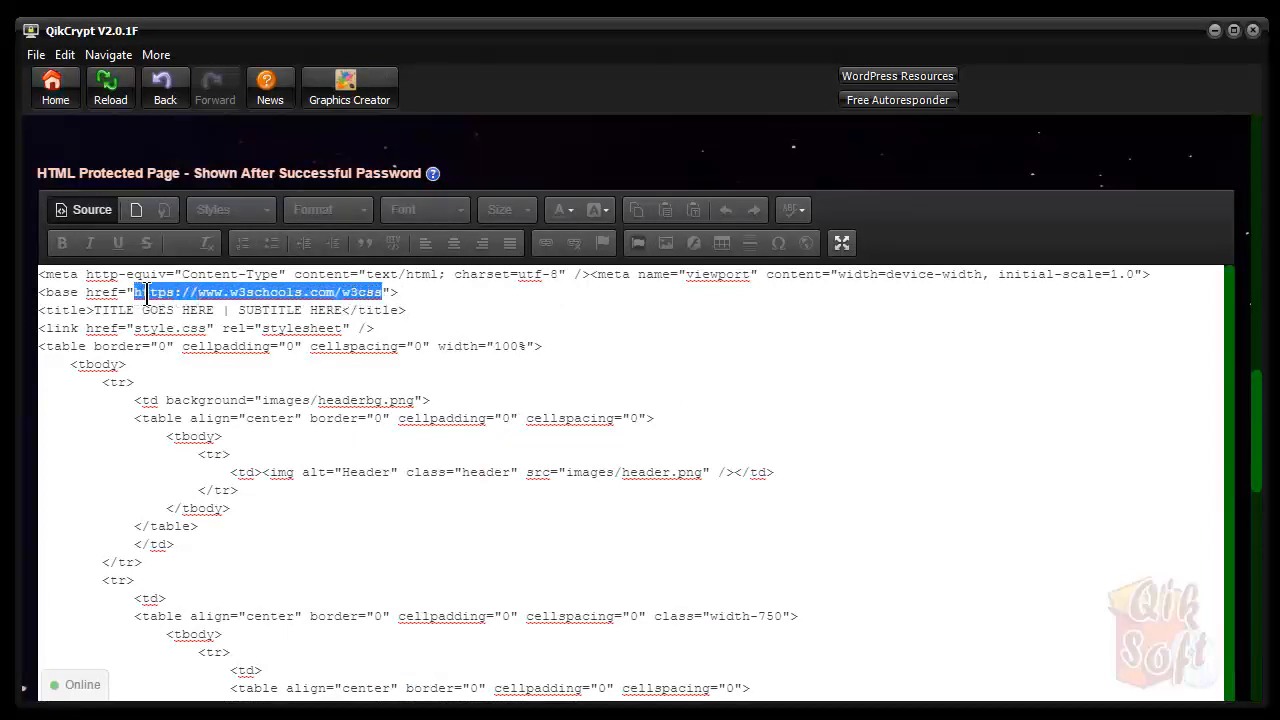
pyautogui.press('Delete')
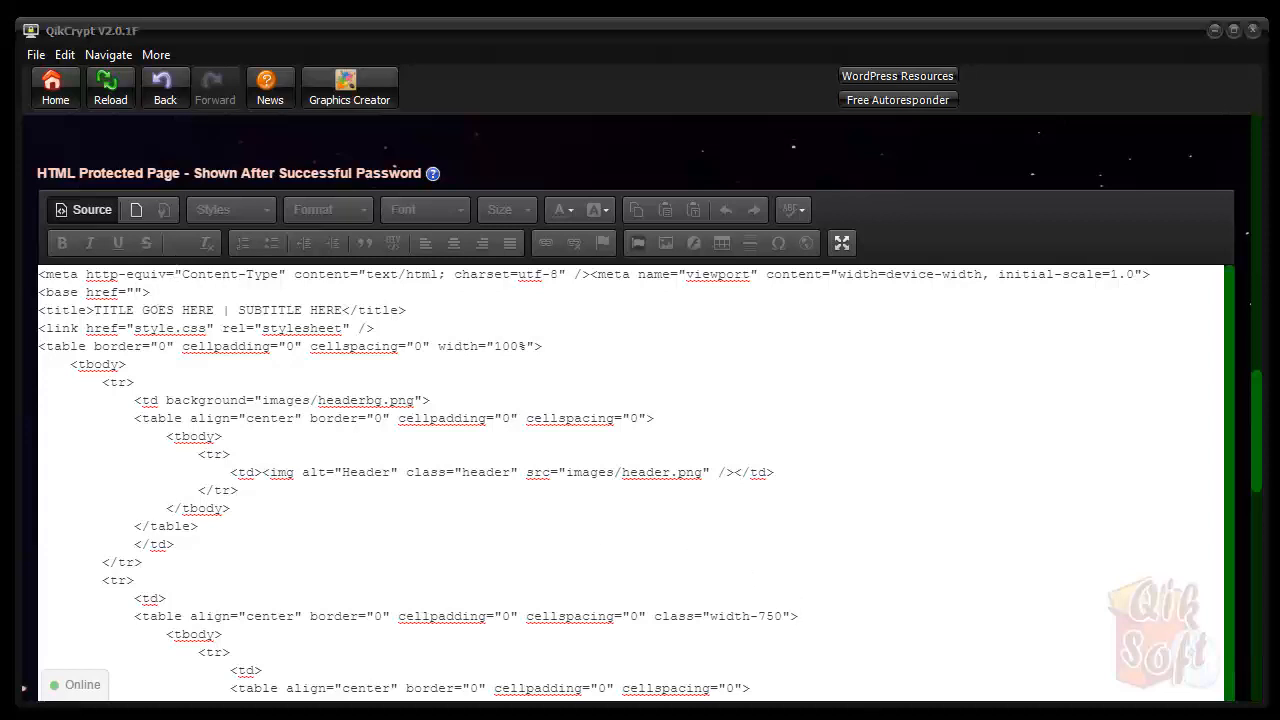
pyautogui.click(141, 292)
pyautogui.write('https://pushbuttonsoftware.info/tuts/internetbizkit/')
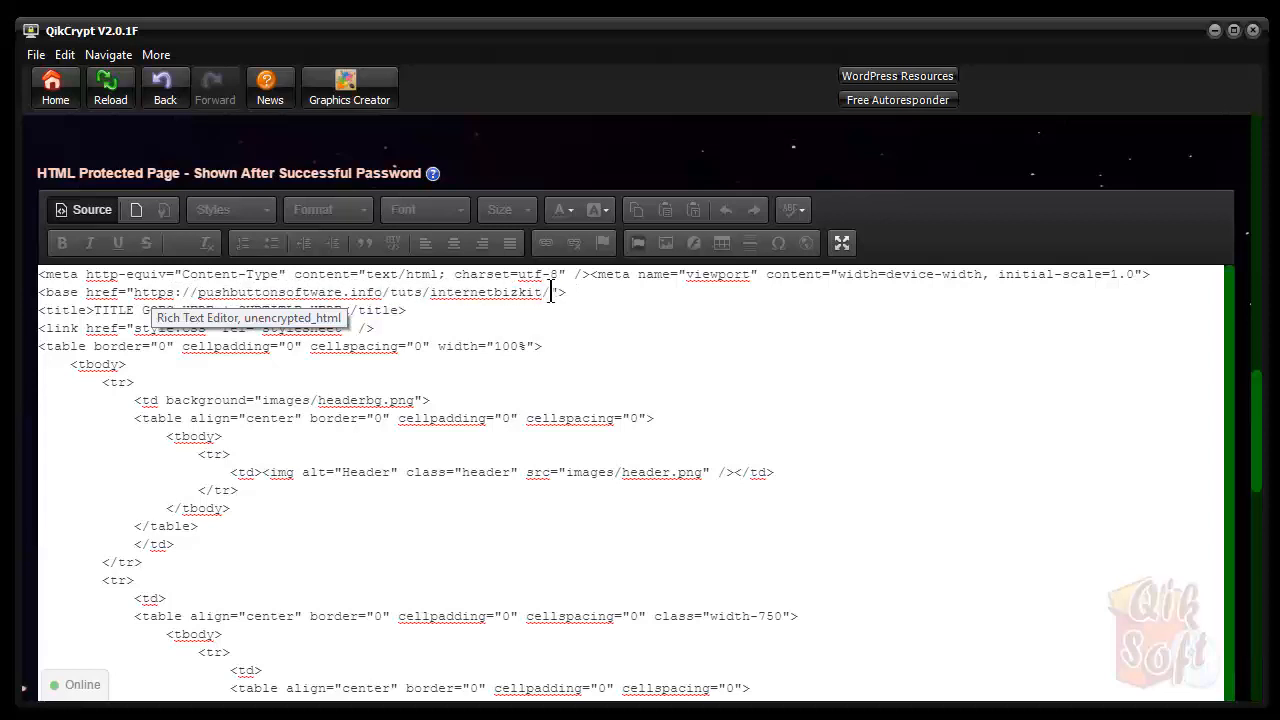
pyautogui.click(97, 214)
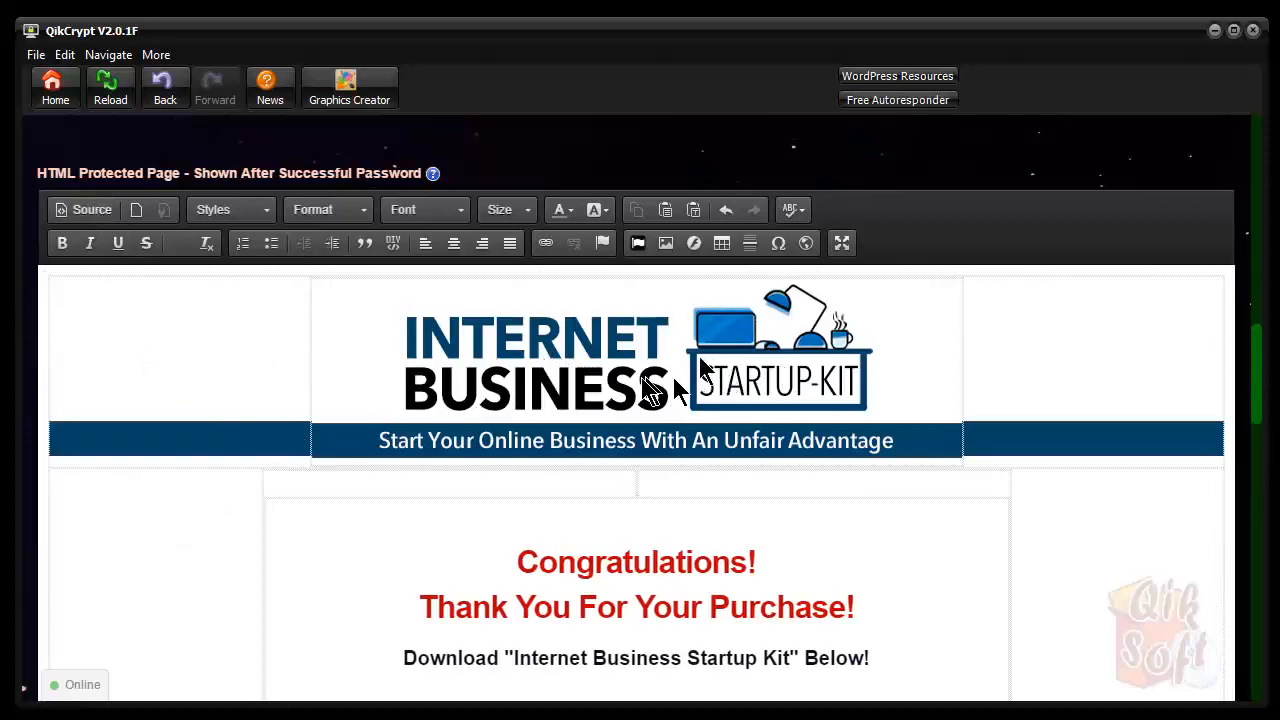
pyautogui.scroll(-5, 995, 388)
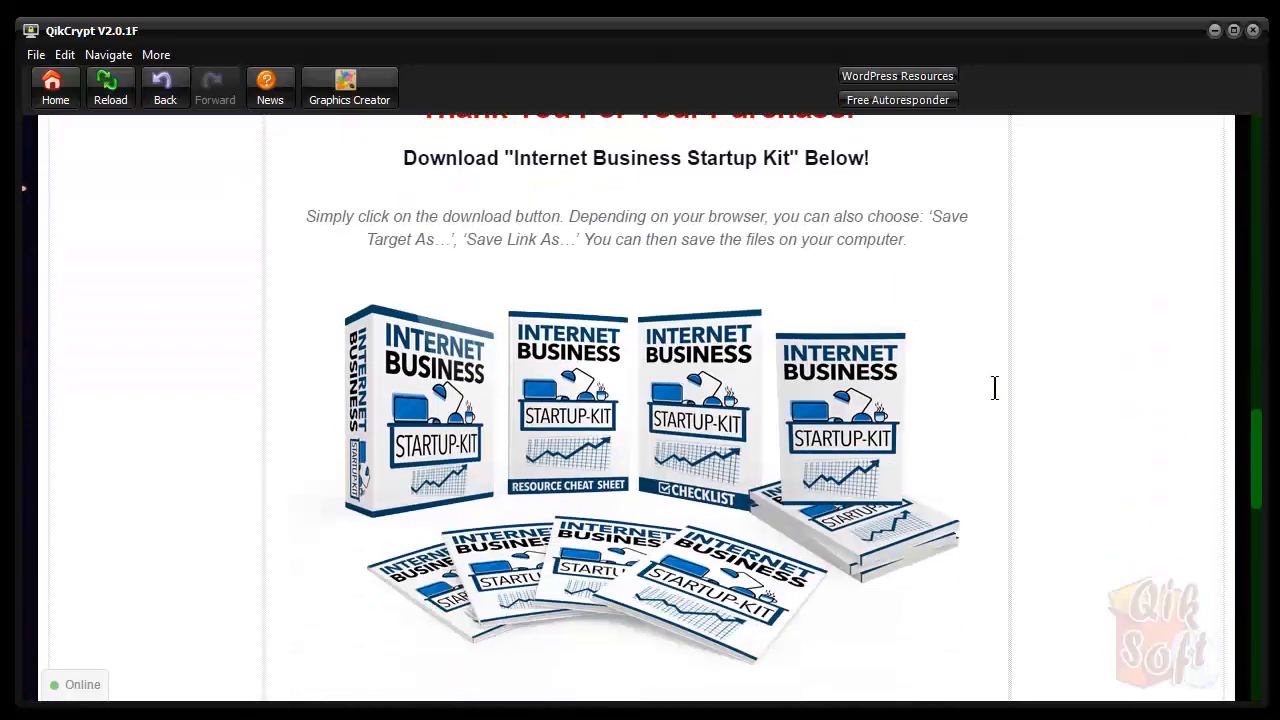
pyautogui.scroll(-8, 995, 388)
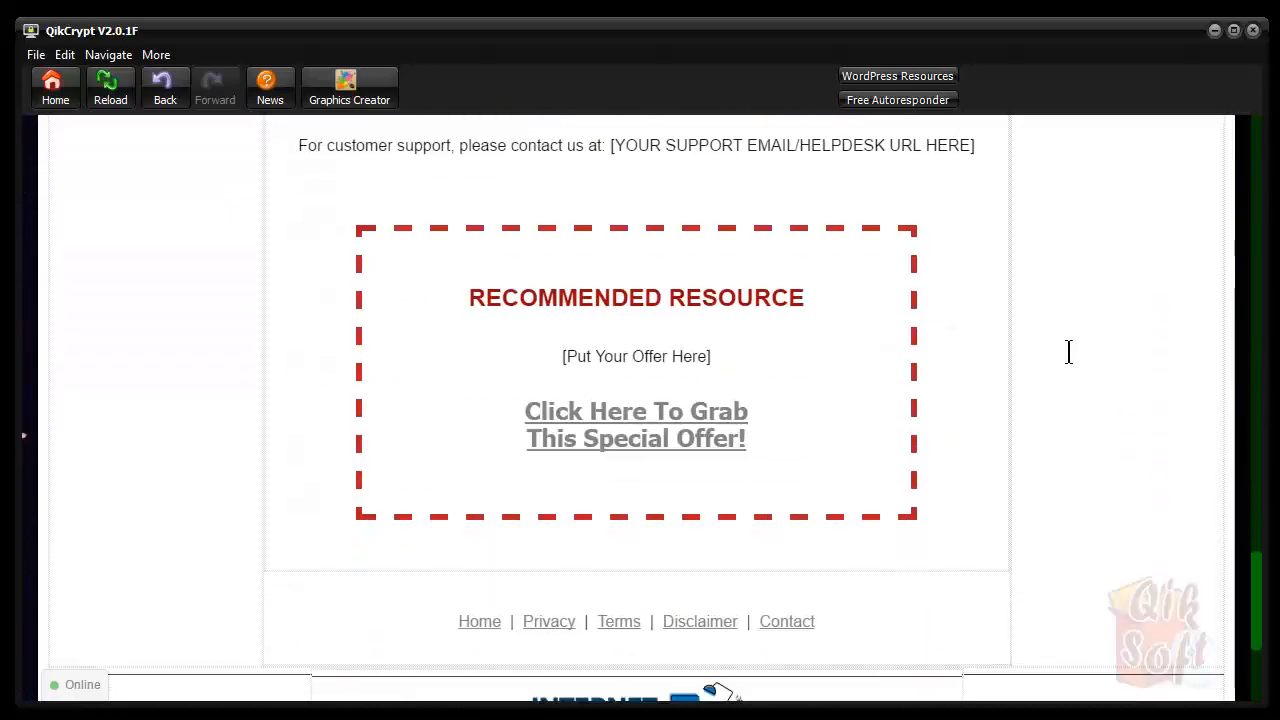
pyautogui.scroll(13, 1068, 351)
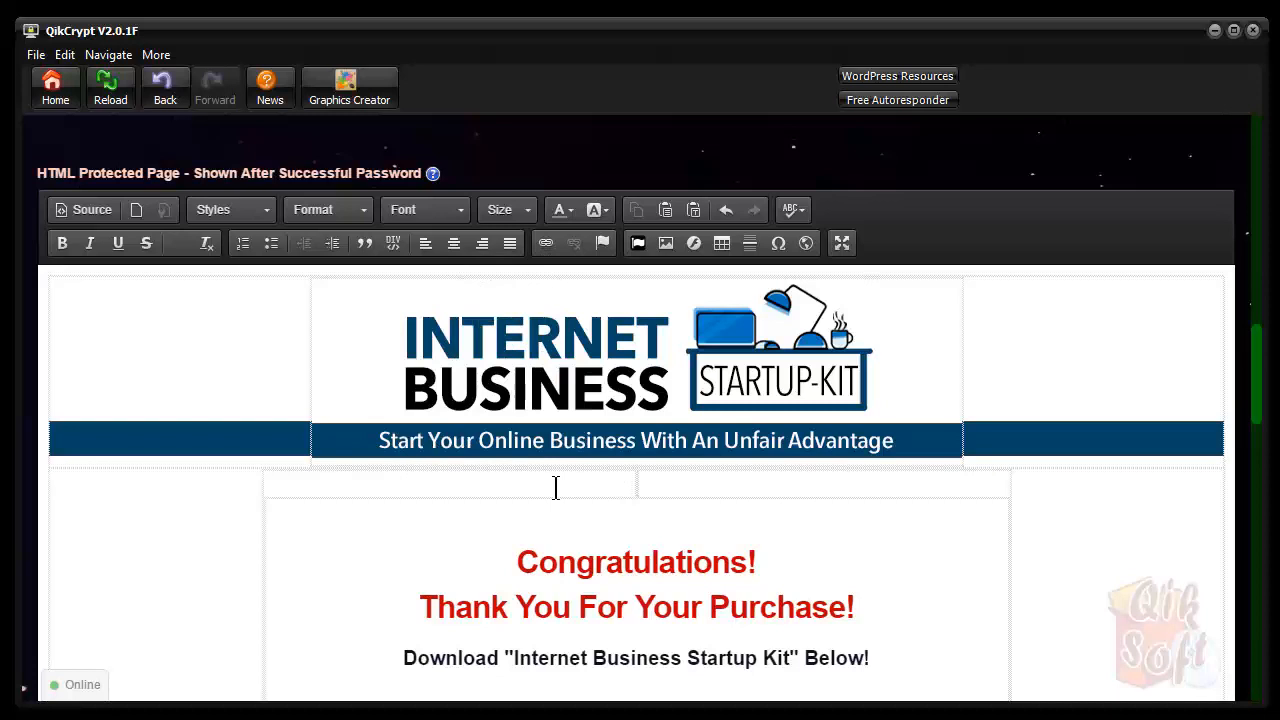
pyautogui.scroll(-2, 857, 529)
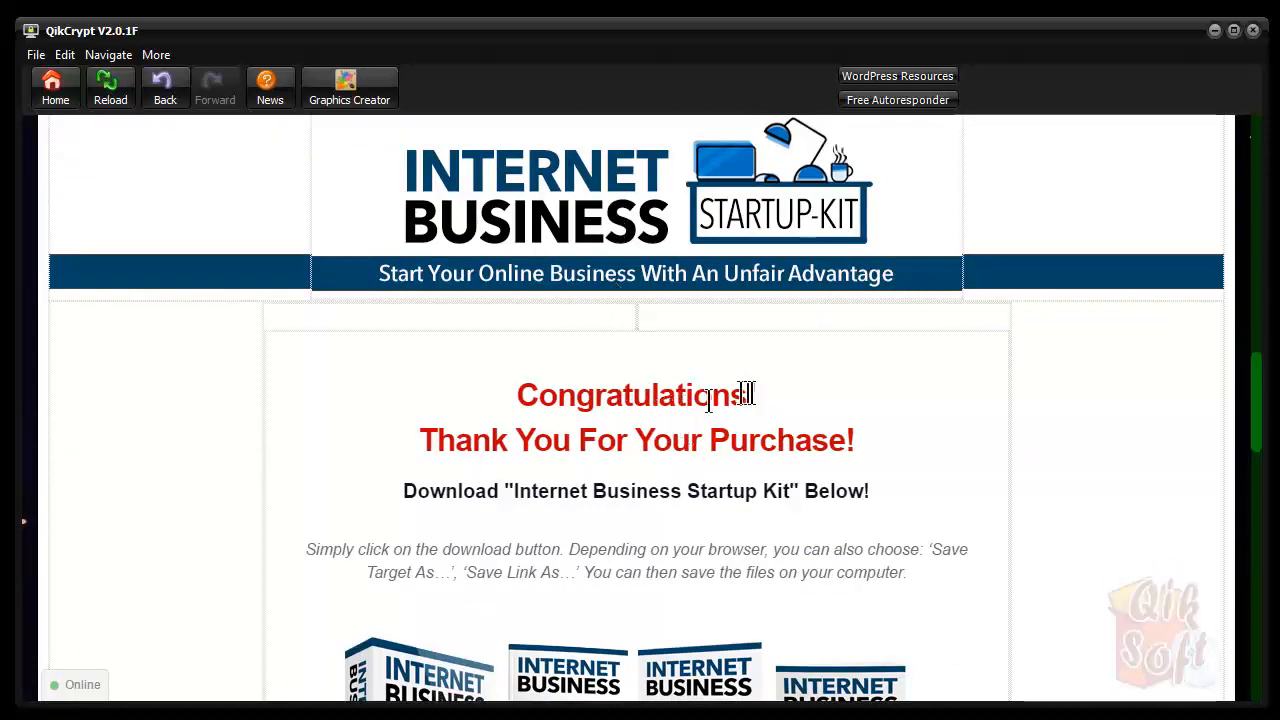
# Inspect the rendered Congratulations heading, thank-you line, download image and footer Home link
pyautogui.click(826, 400)
pyautogui.scroll(-3, 733, 418)
pyautogui.scroll(2, 733, 418)
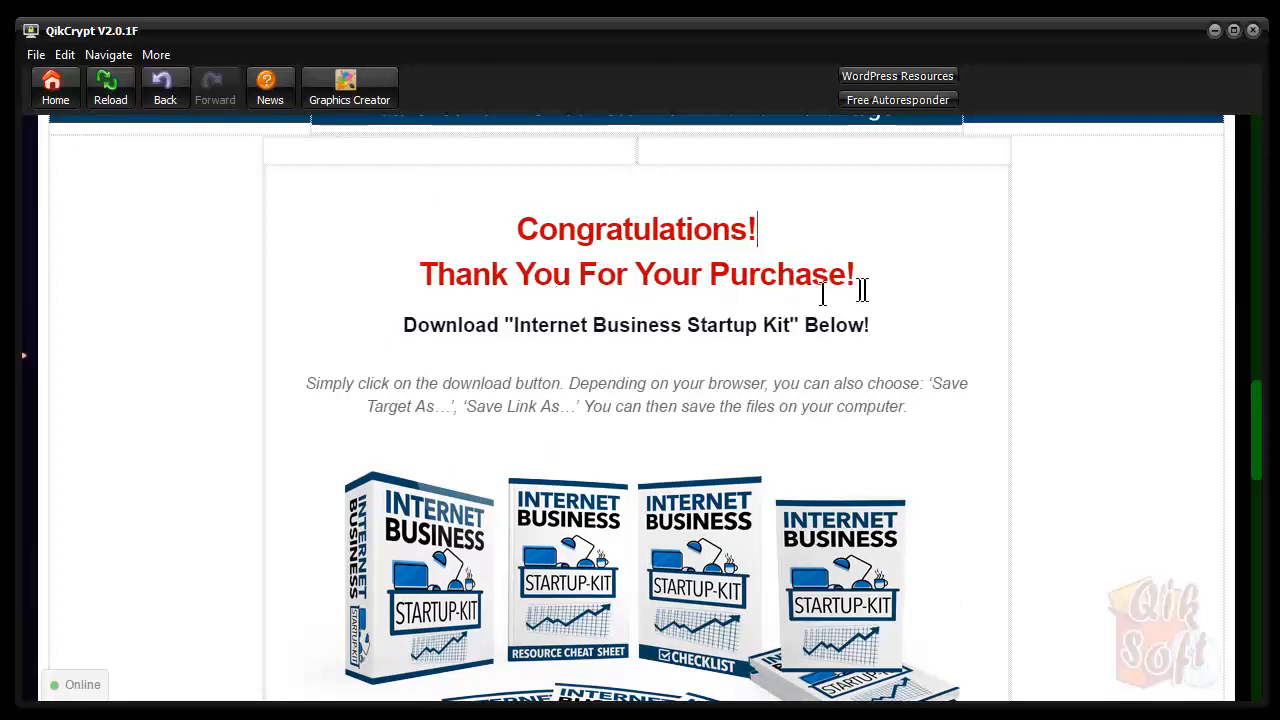
pyautogui.click(686, 384)
pyautogui.scroll(-6, 952, 404)
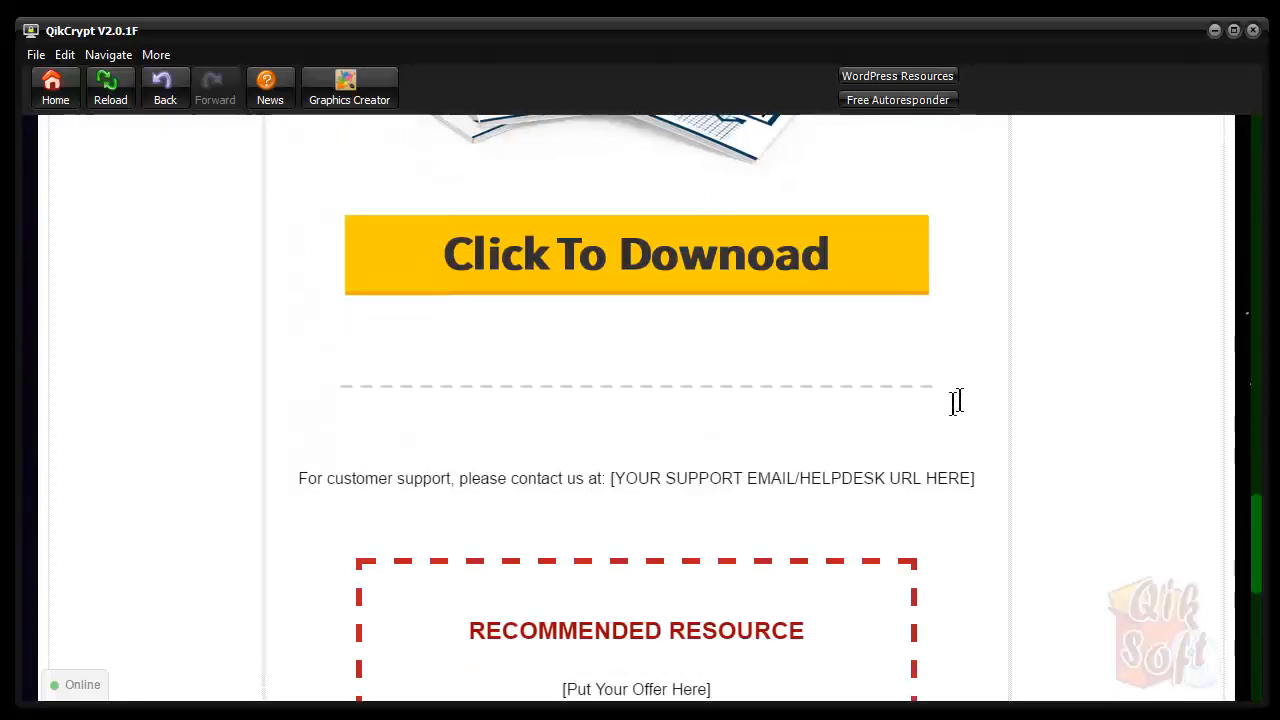
pyautogui.click(667, 263)
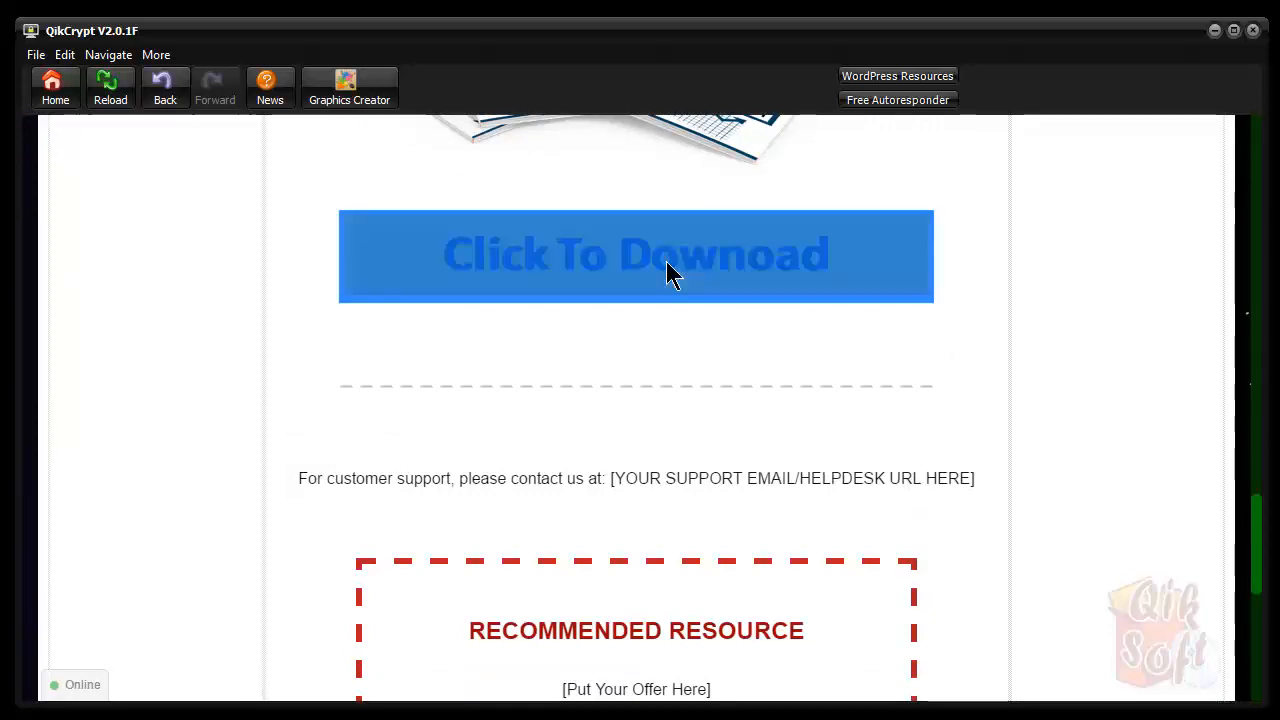
pyautogui.click(1029, 260)
pyautogui.scroll(-5, 1031, 259)
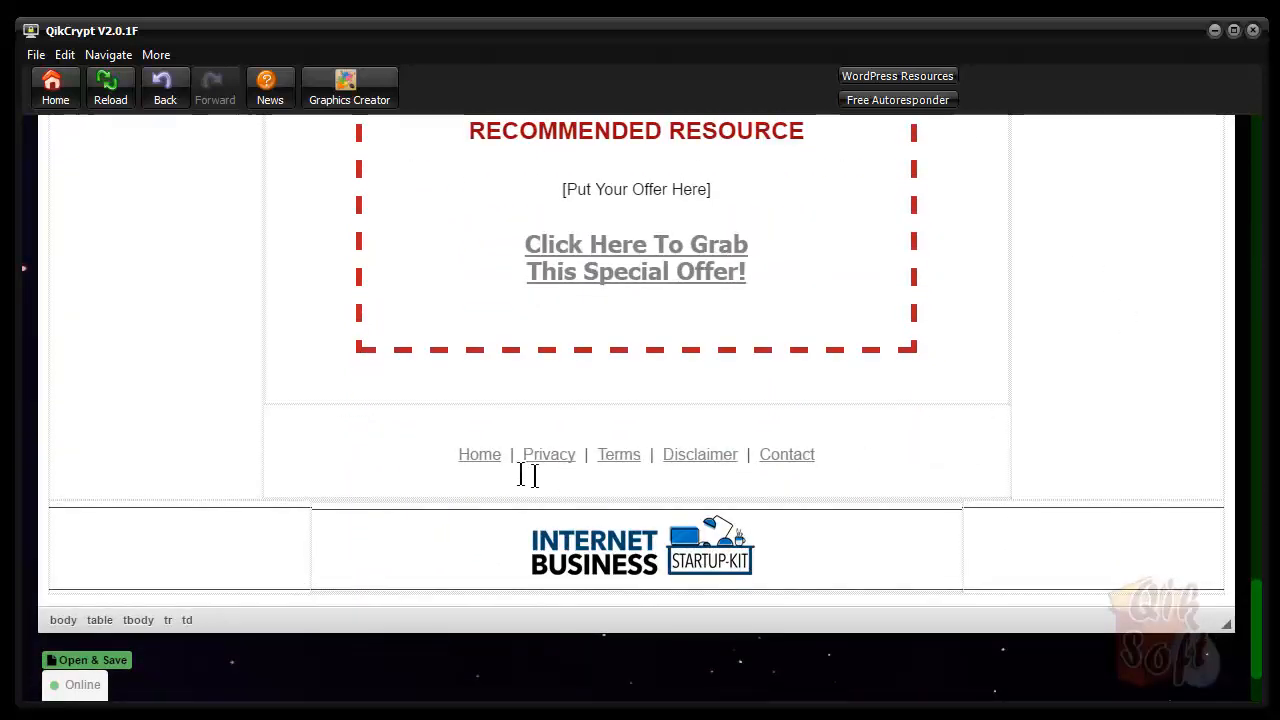
pyautogui.click(472, 458)
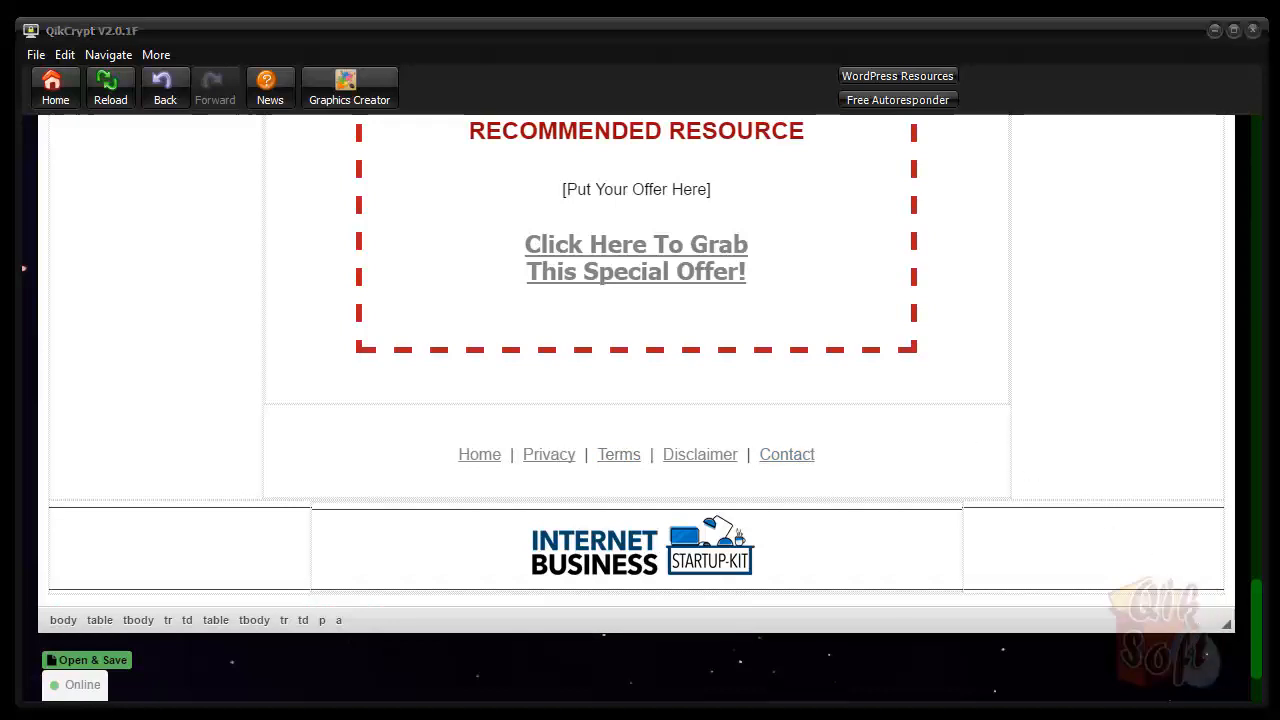
pyautogui.moveTo(1257, 634); pyautogui.dragTo(1254, 377)
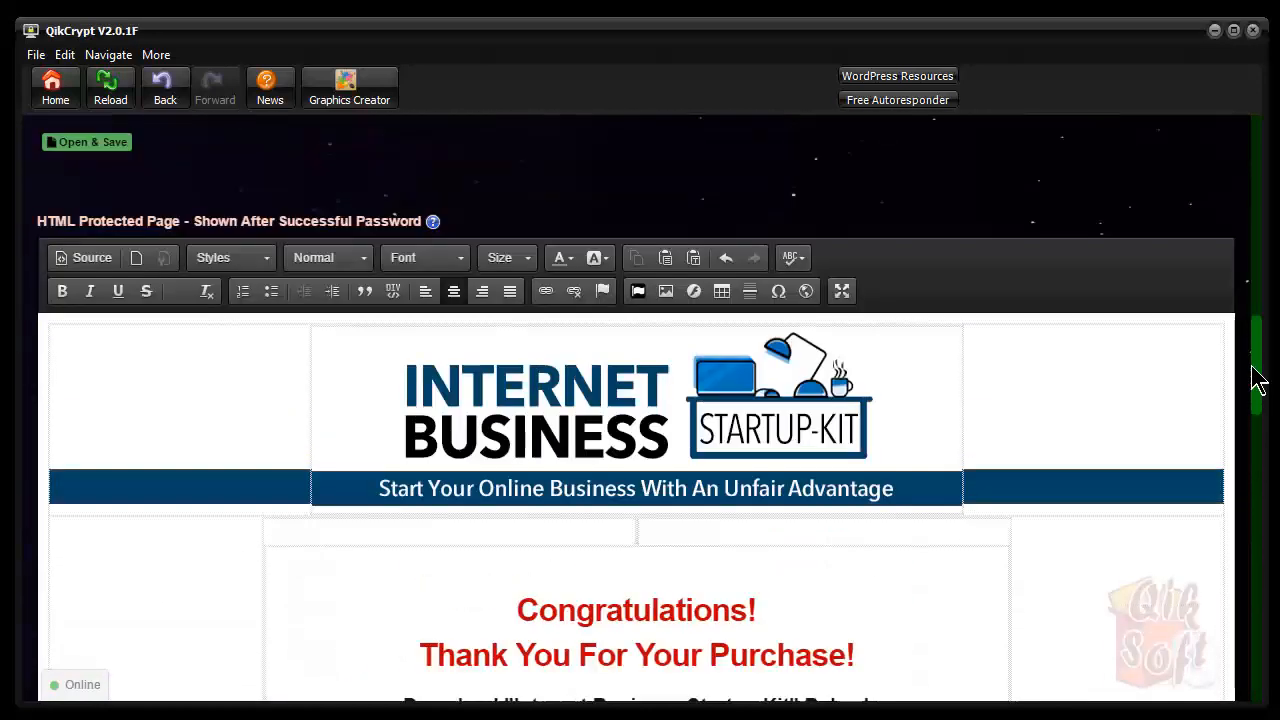
pyautogui.click(841, 291)
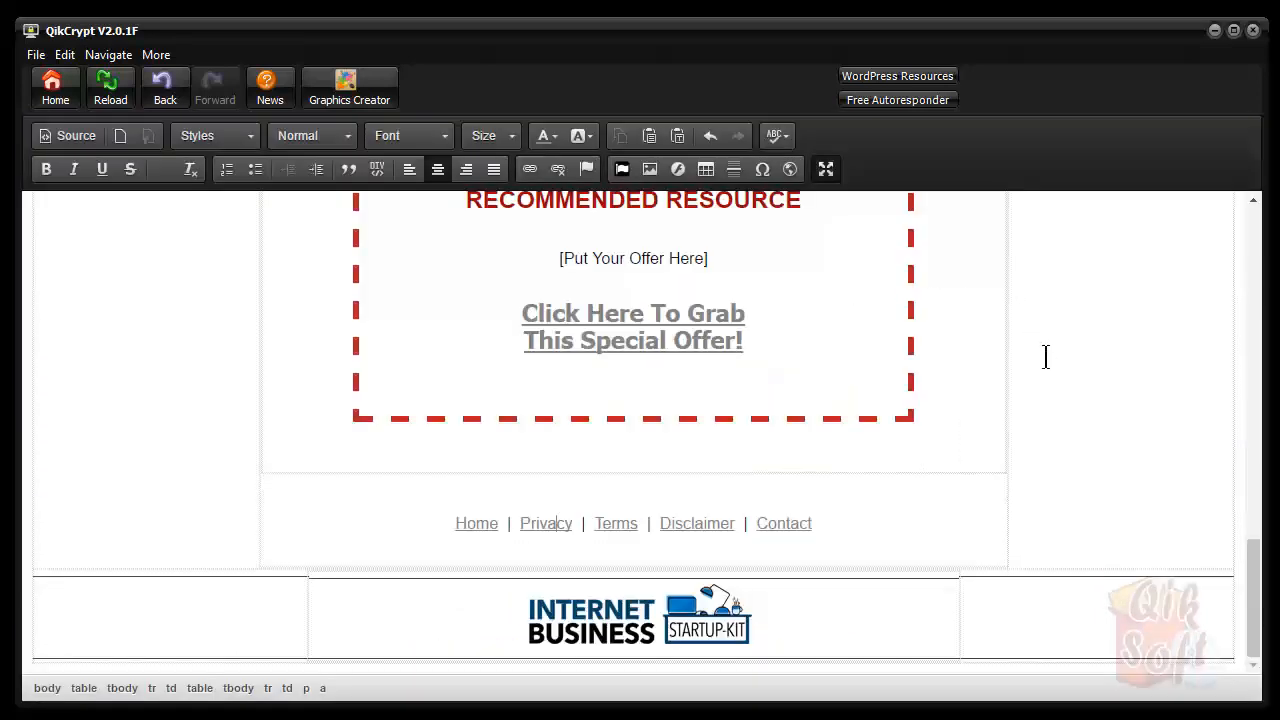
pyautogui.scroll(15, 1046, 359)
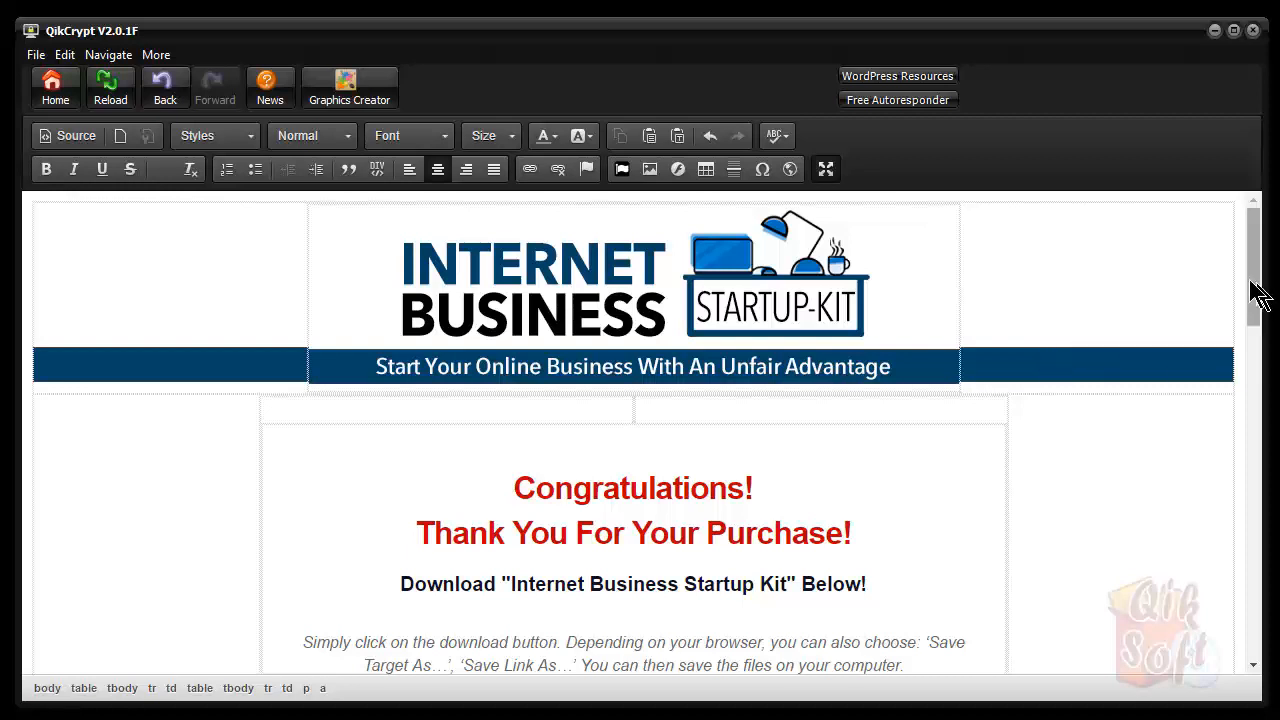
pyautogui.click(826, 168)
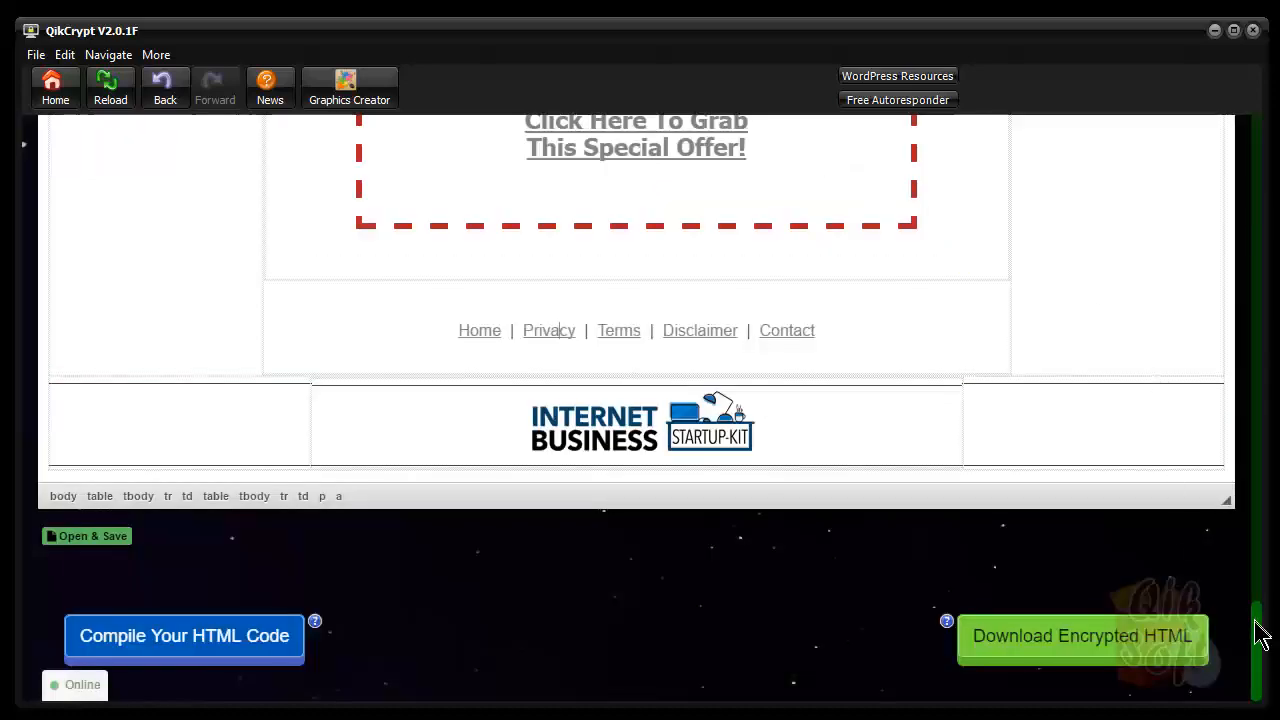
pyautogui.moveTo(1261, 625); pyautogui.dragTo(1258, 147)
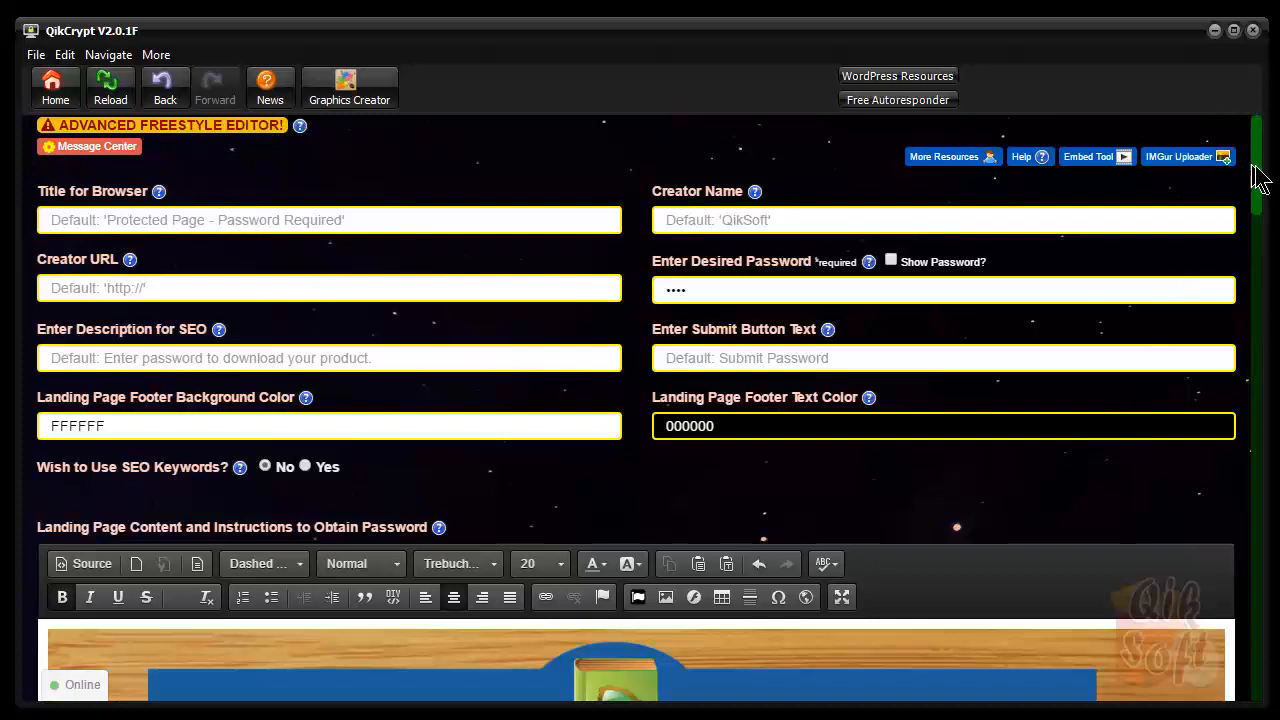
pyautogui.moveTo(1261, 194); pyautogui.dragTo(1261, 221)
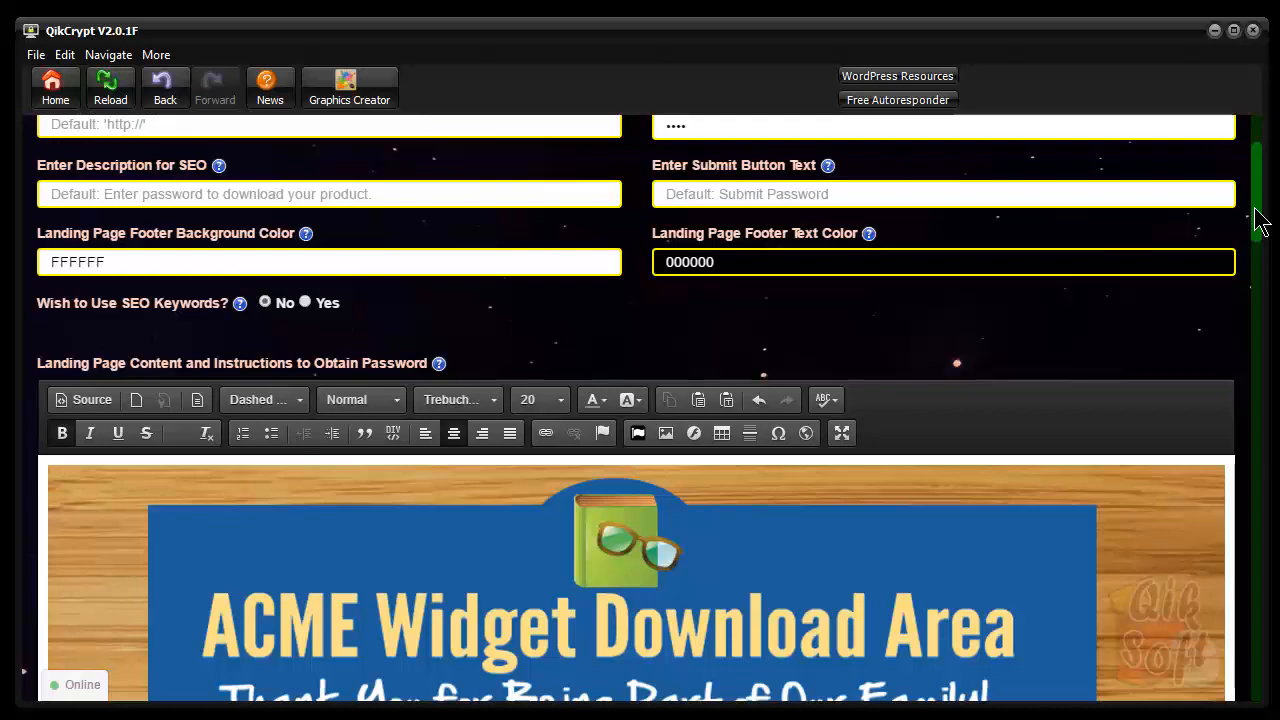
pyautogui.moveTo(1259, 228); pyautogui.dragTo(1234, 686)
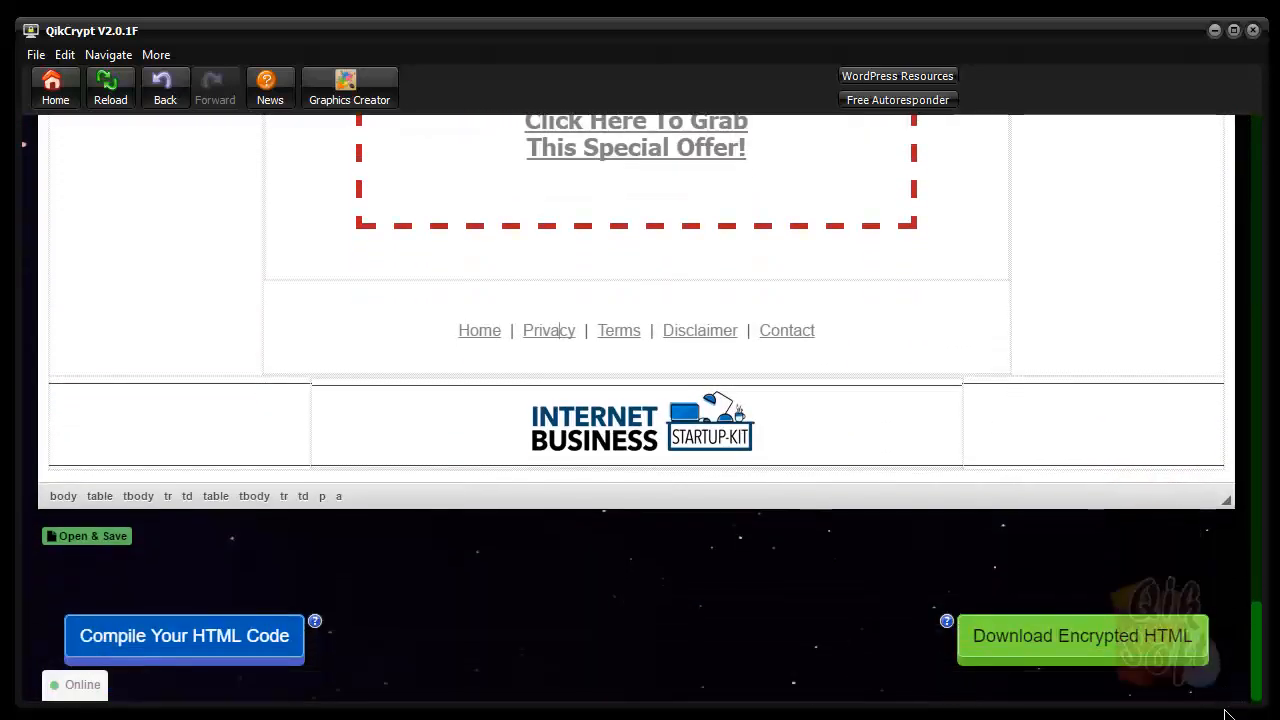
# Compile the page, save it as encrypted-adv-page.html in QikCrypt Testing, replacing the old file, and open it
pyautogui.click(215, 648)
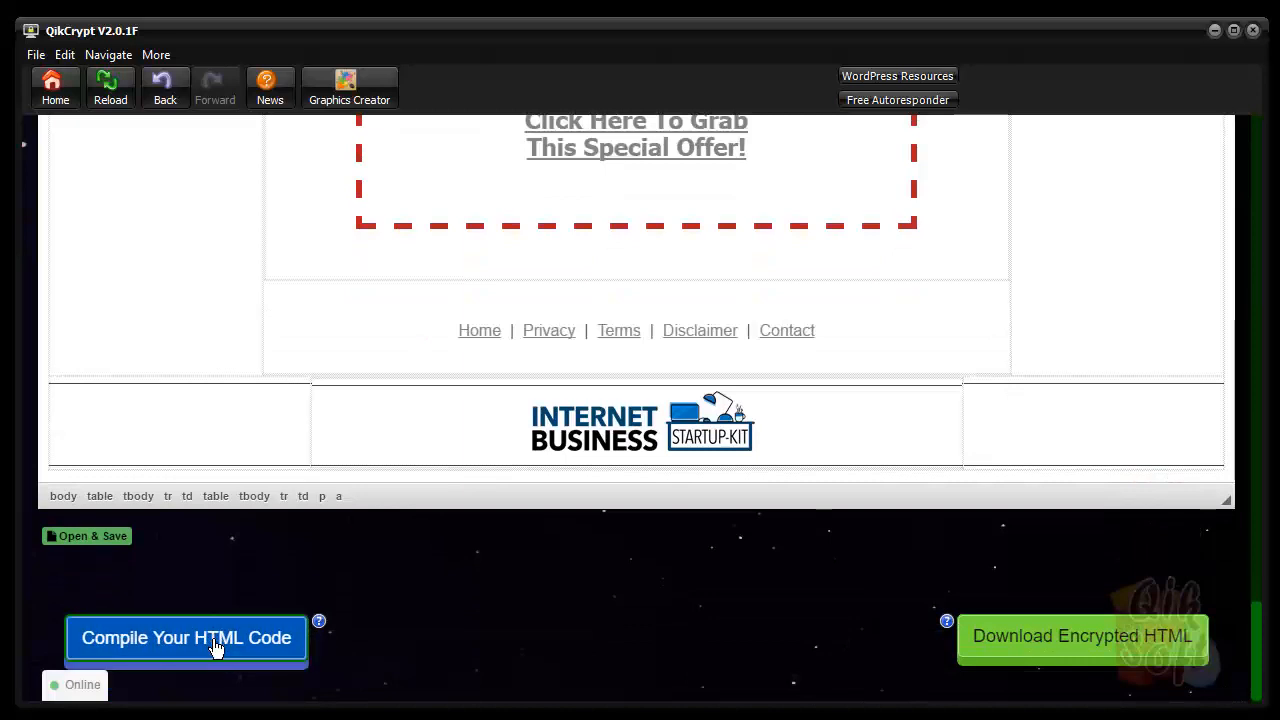
pyautogui.click(1087, 648)
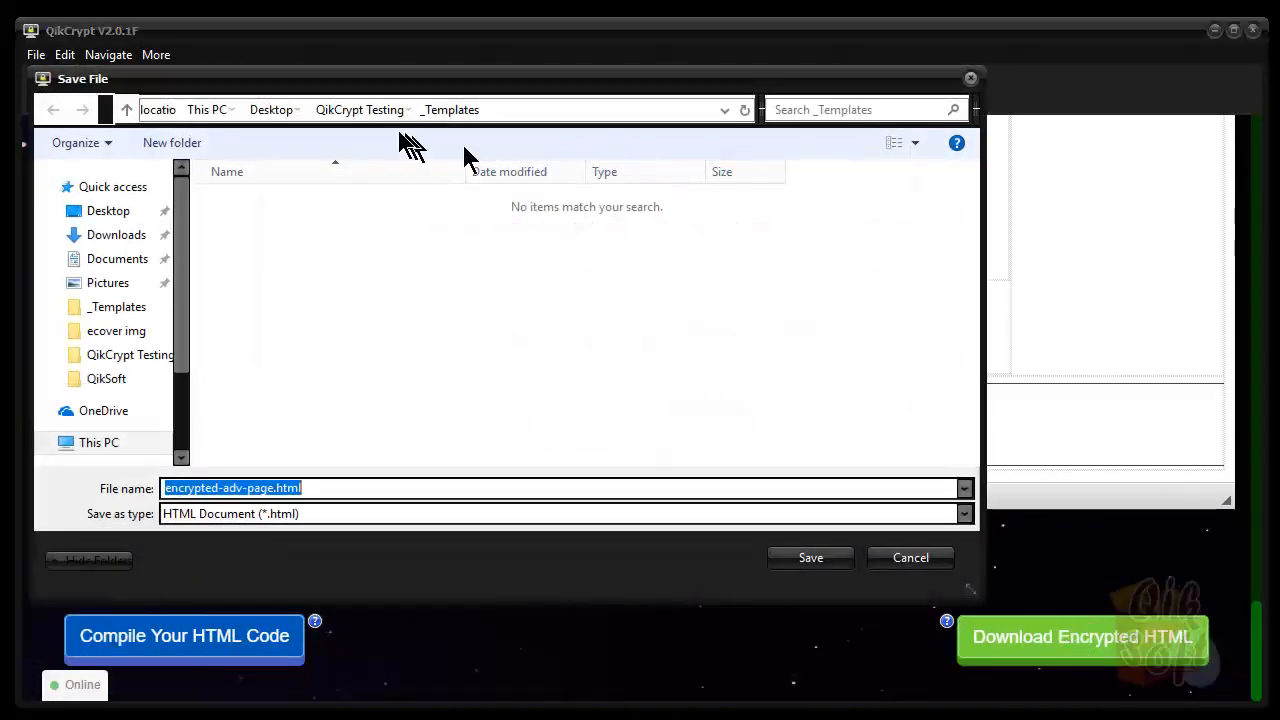
pyautogui.click(362, 110)
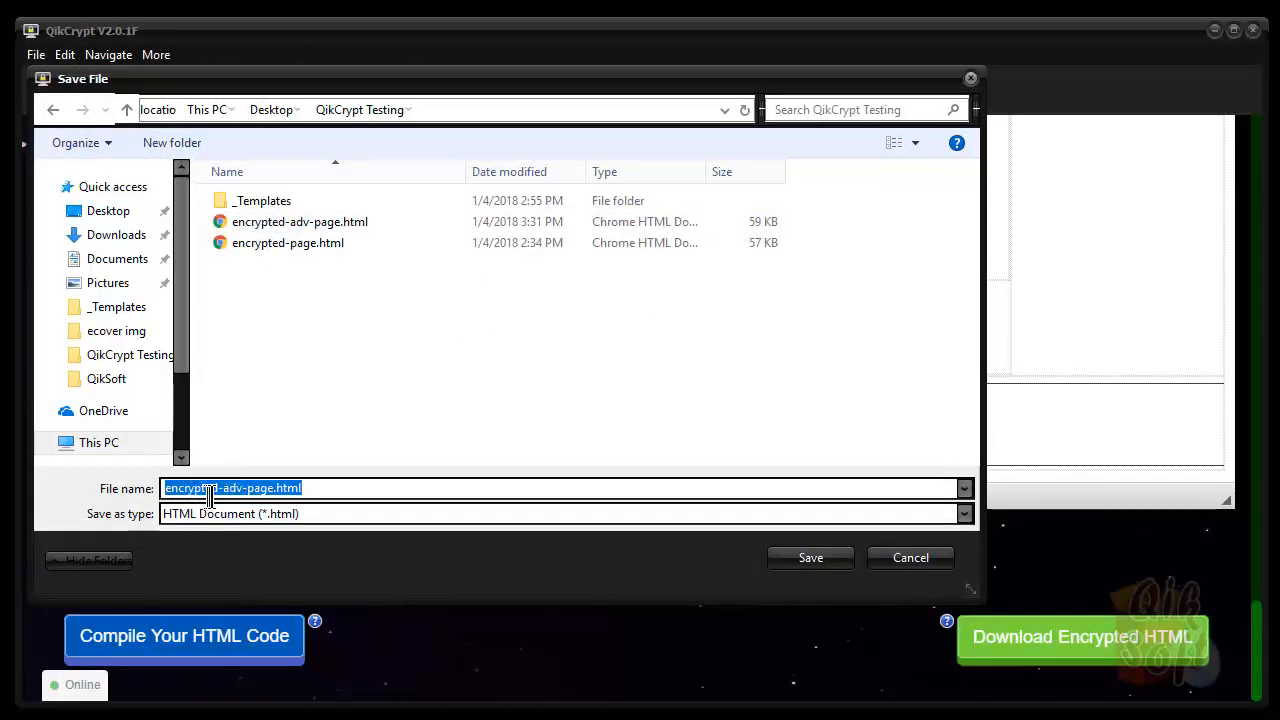
pyautogui.click(277, 488)
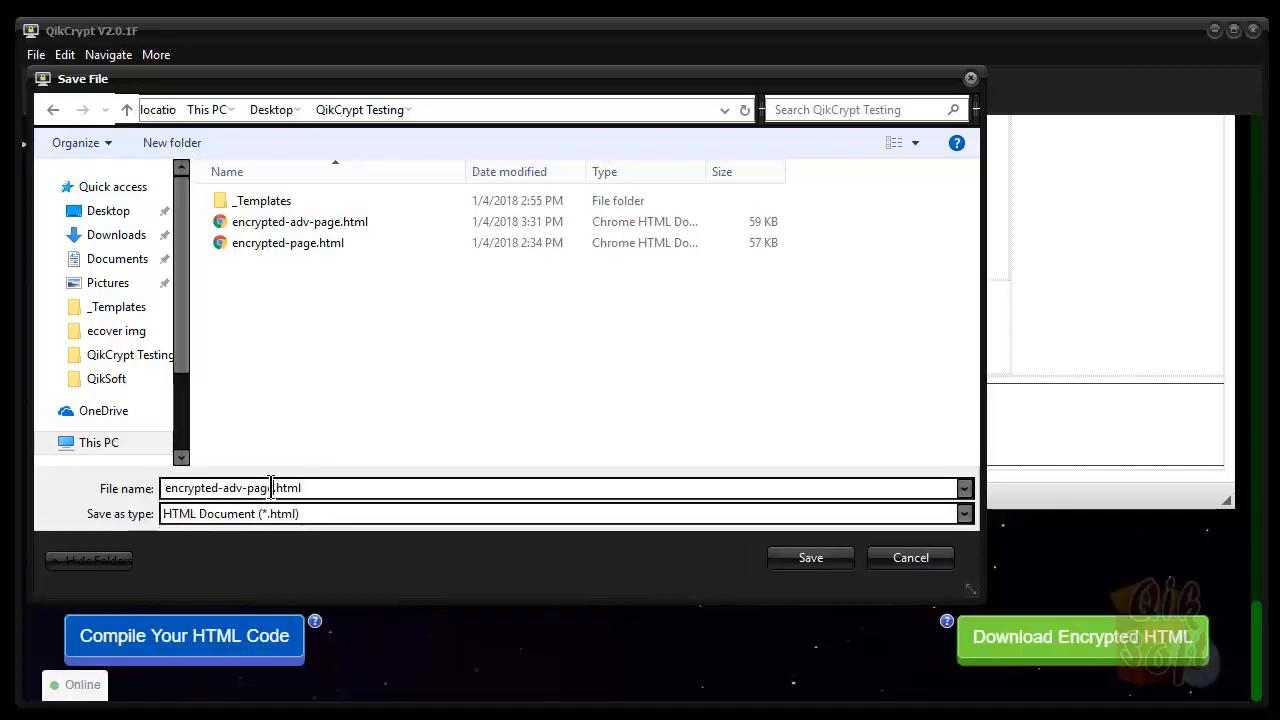
pyautogui.click(810, 557)
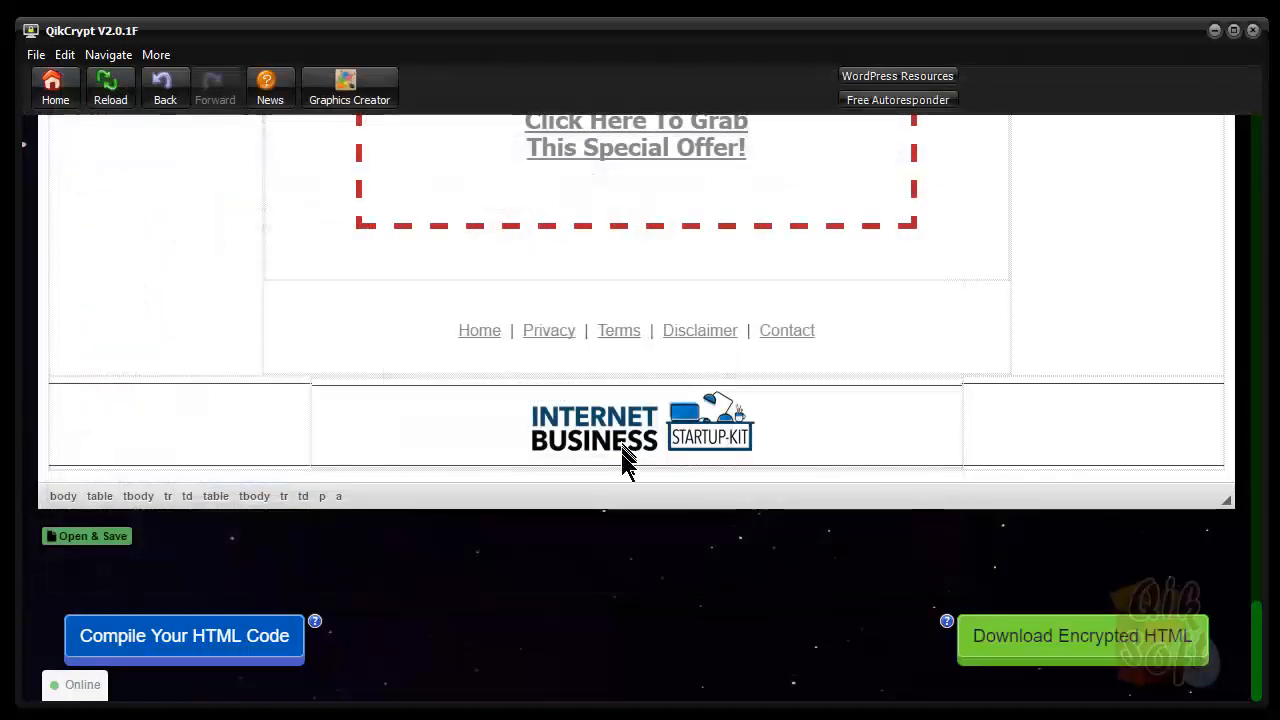
pyautogui.click(1200, 719)
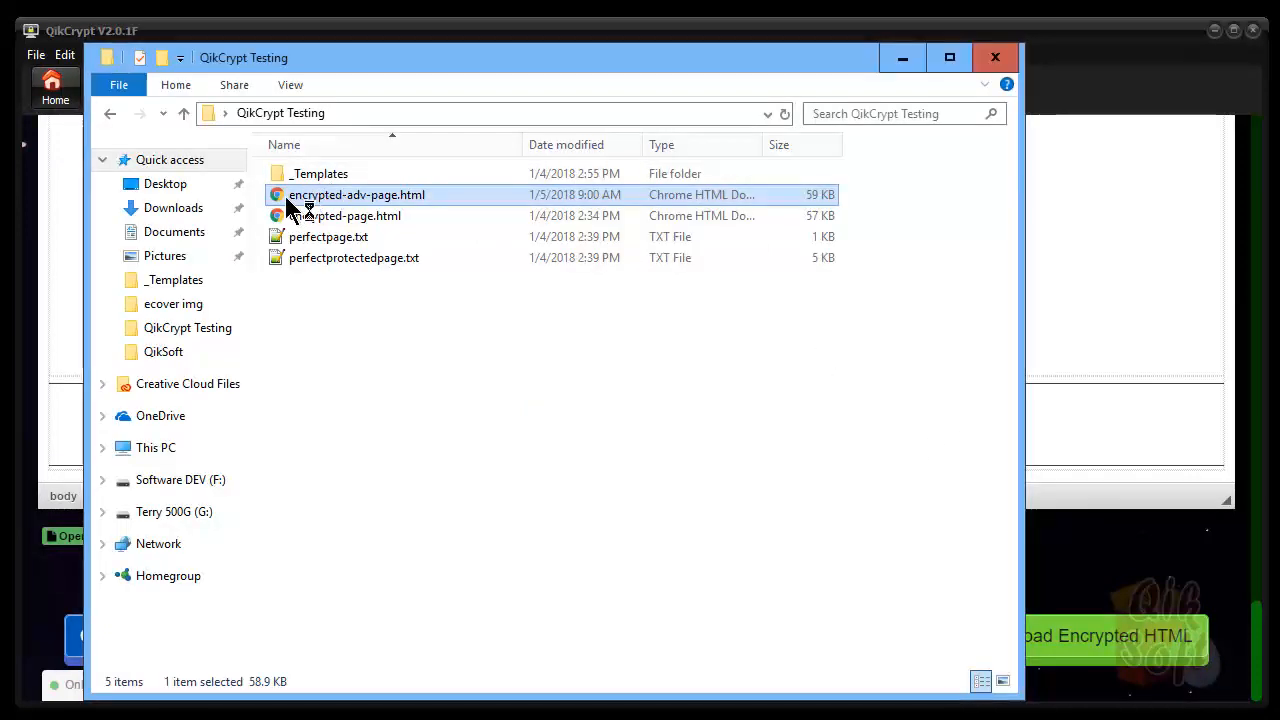
pyautogui.doubleClick(285, 195)
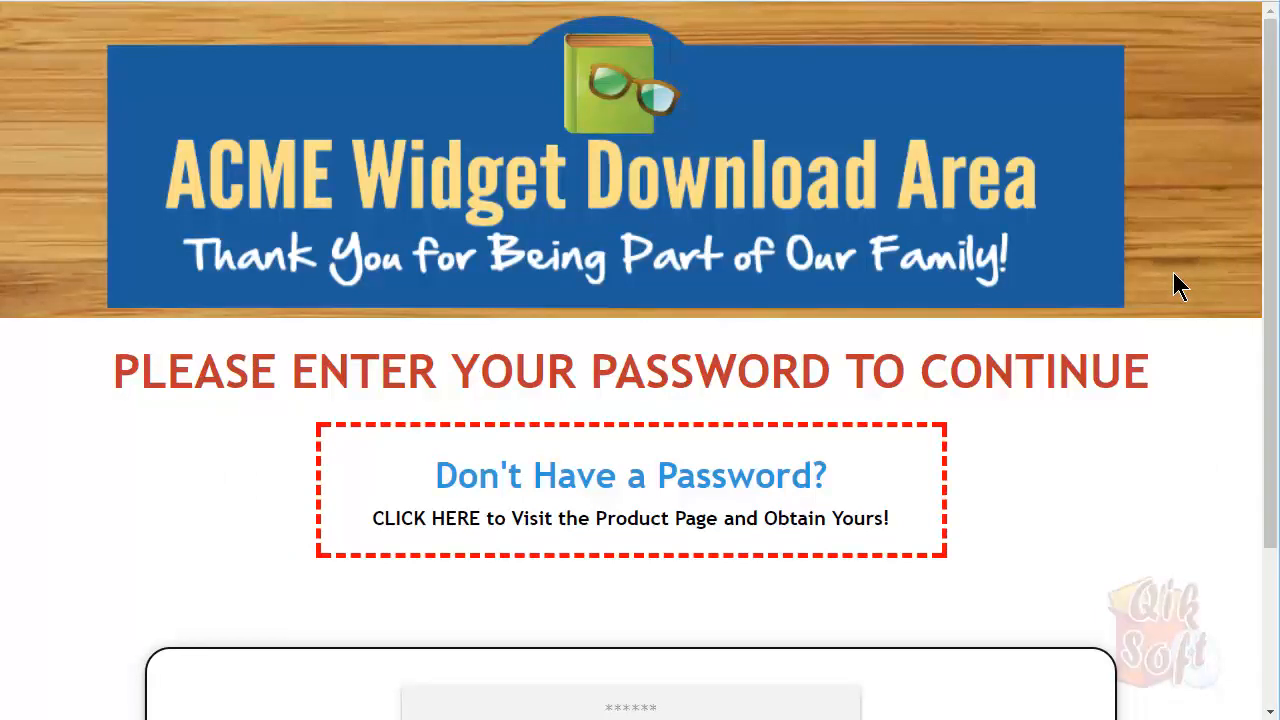
# Enter the page password in the ACME Widget Download Area password field
pyautogui.scroll(-2, 871, 217)
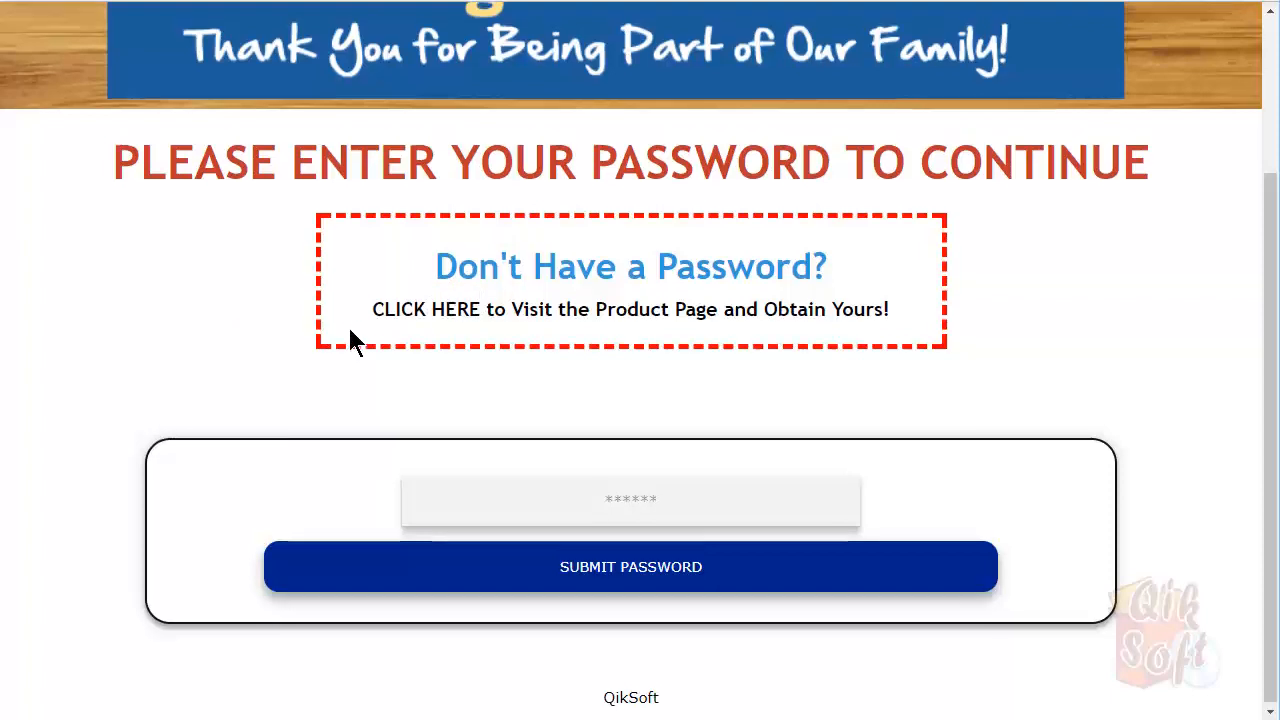
pyautogui.scroll(2, 350, 332)
pyautogui.scroll(-2, 350, 332)
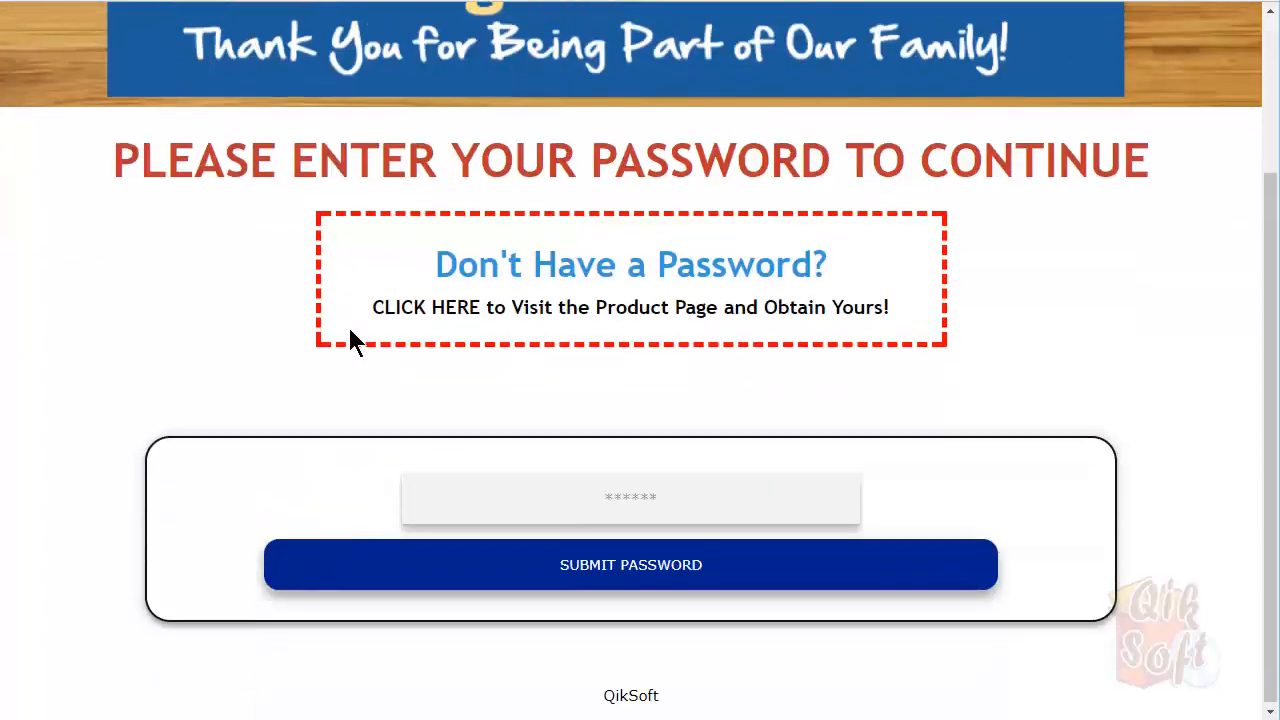
pyautogui.click(650, 490)
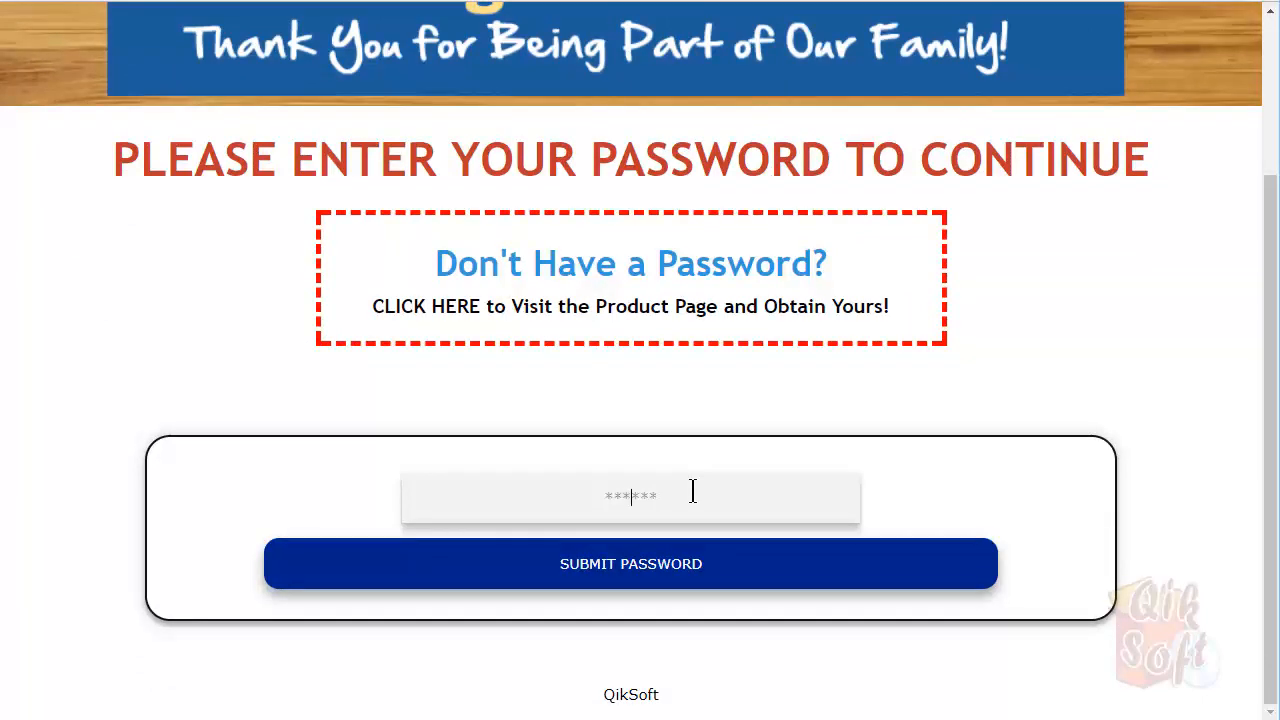
pyautogui.write('acme')
# Submit the password and scroll through the unlocked Internet Business Startup Kit download page
pyautogui.click(611, 571)
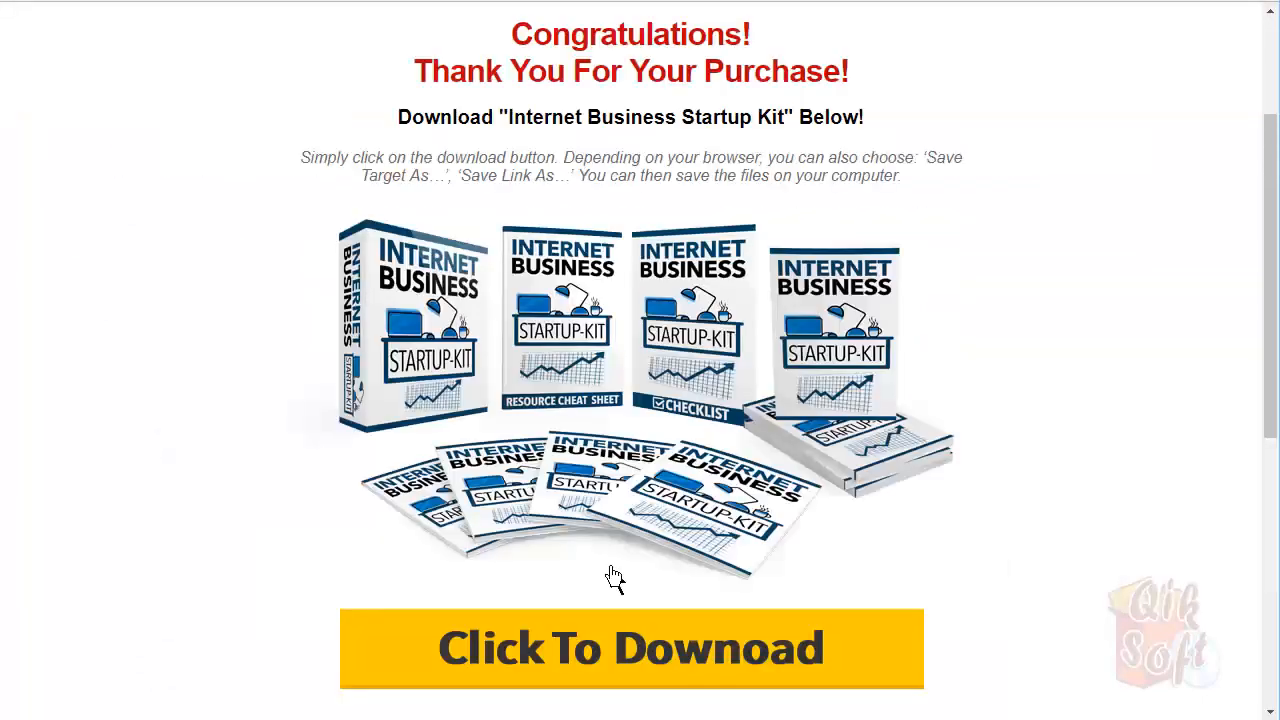
pyautogui.scroll(3, 1131, 226)
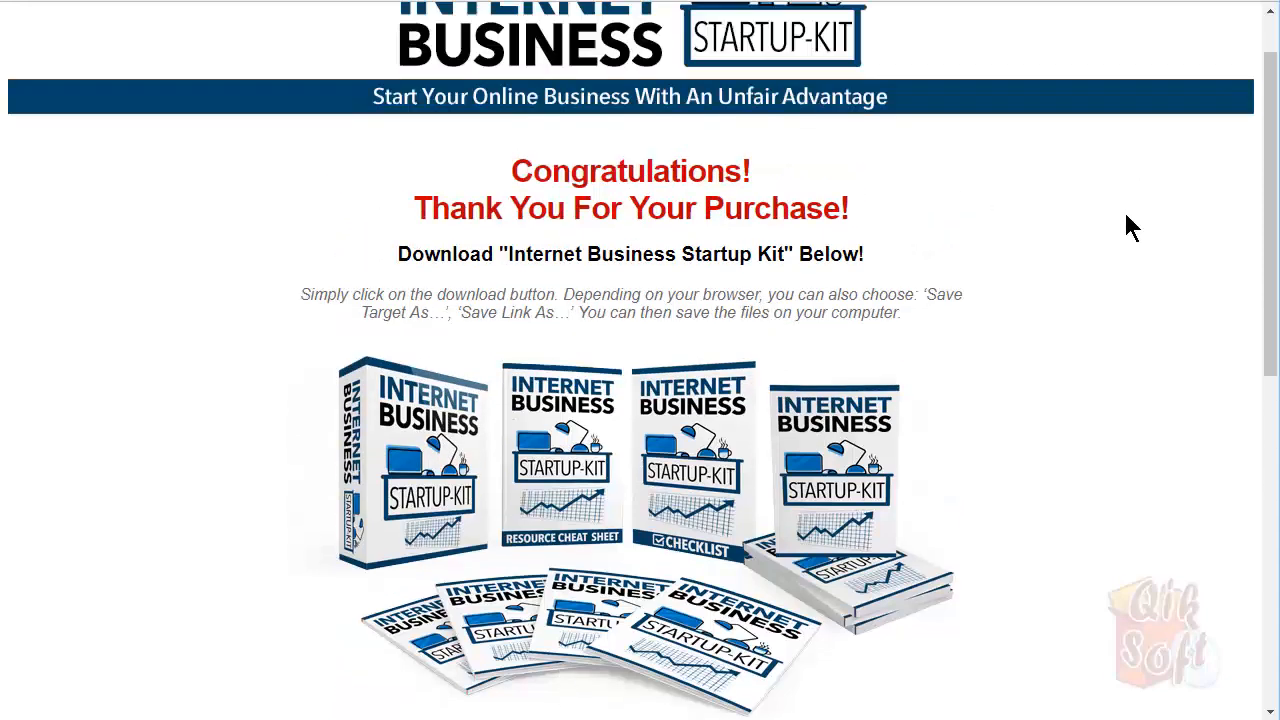
pyautogui.scroll(-10, 1129, 212)
pyautogui.scroll(10, 1130, 211)
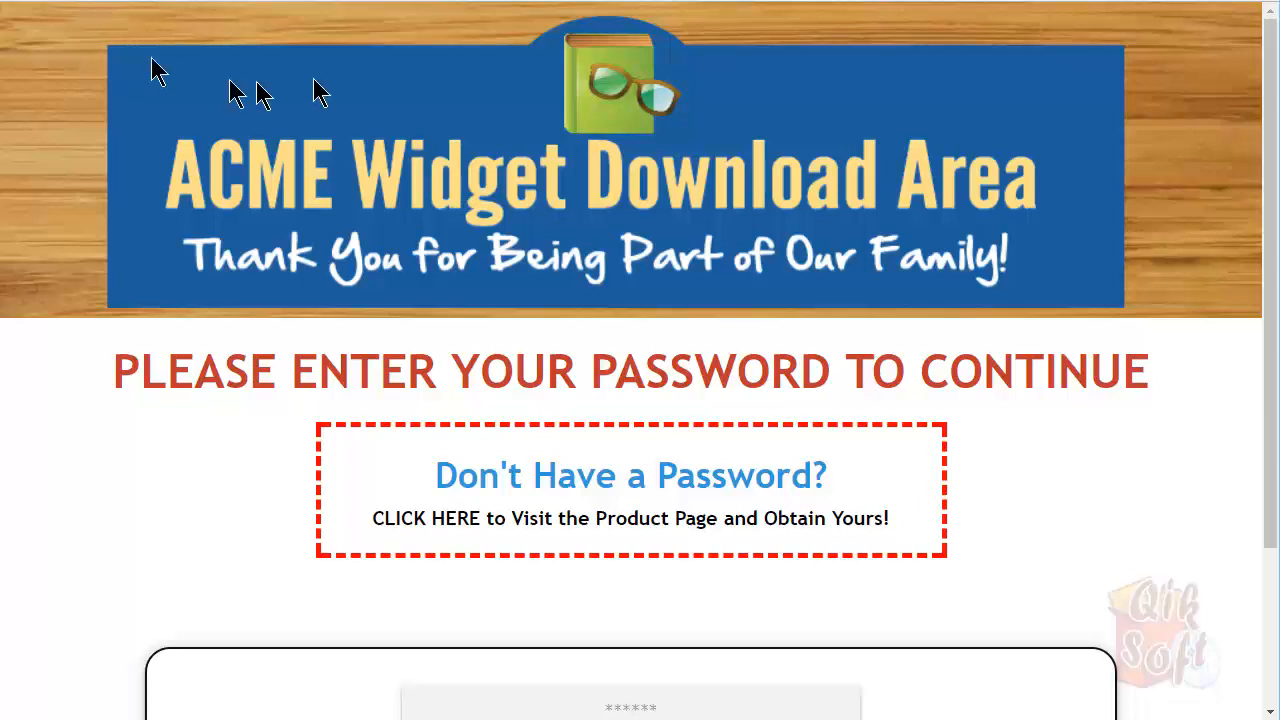
pyautogui.scroll(-2, 508, 266)
pyautogui.scroll(2, 508, 266)
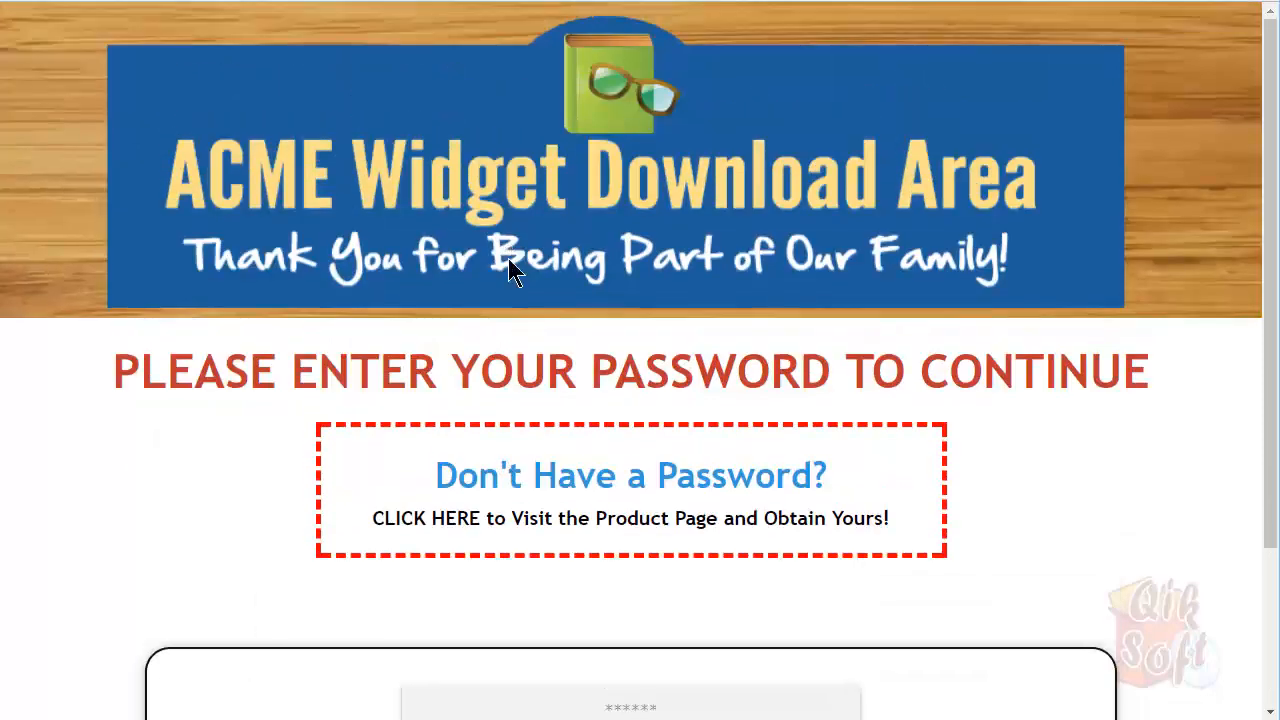
pyautogui.scroll(-2, 512, 274)
pyautogui.scroll(2, 500, 270)
pyautogui.scroll(-2, 831, 292)
pyautogui.scroll(2, 834, 295)
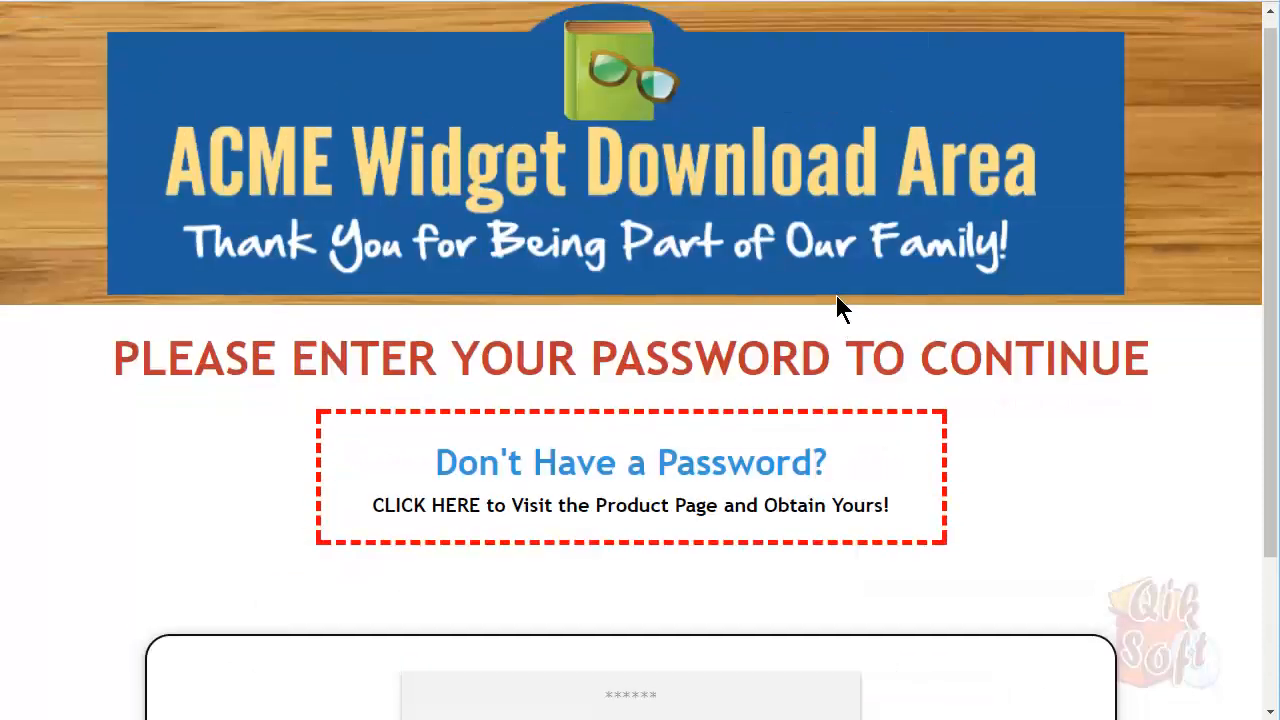
pyautogui.rightClick(137, 366)
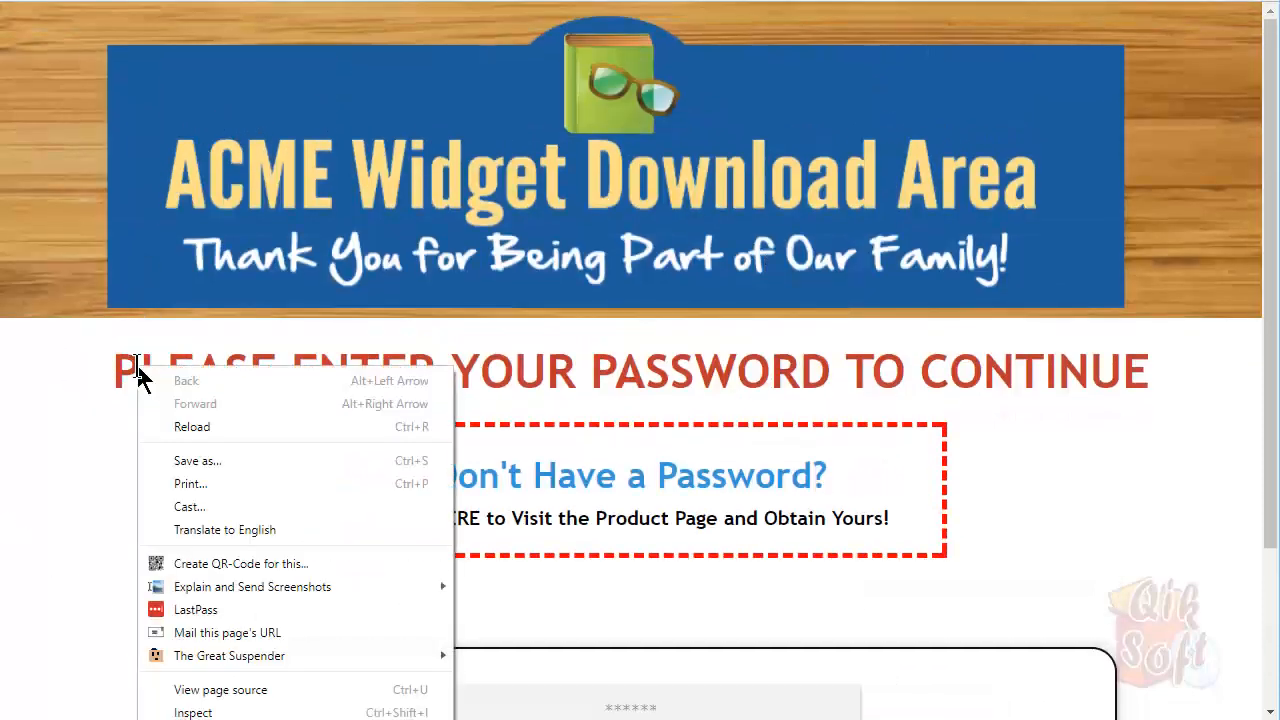
pyautogui.click(221, 690)
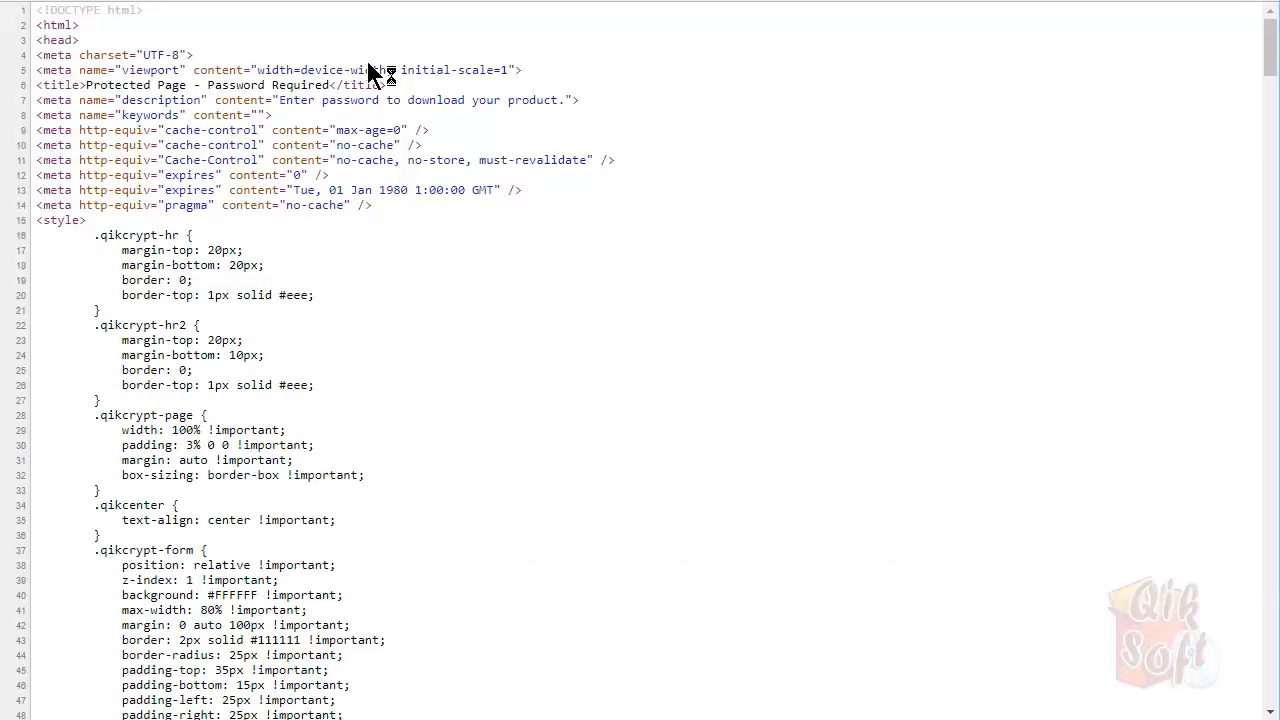
pyautogui.scroll(-10, 367, 65)
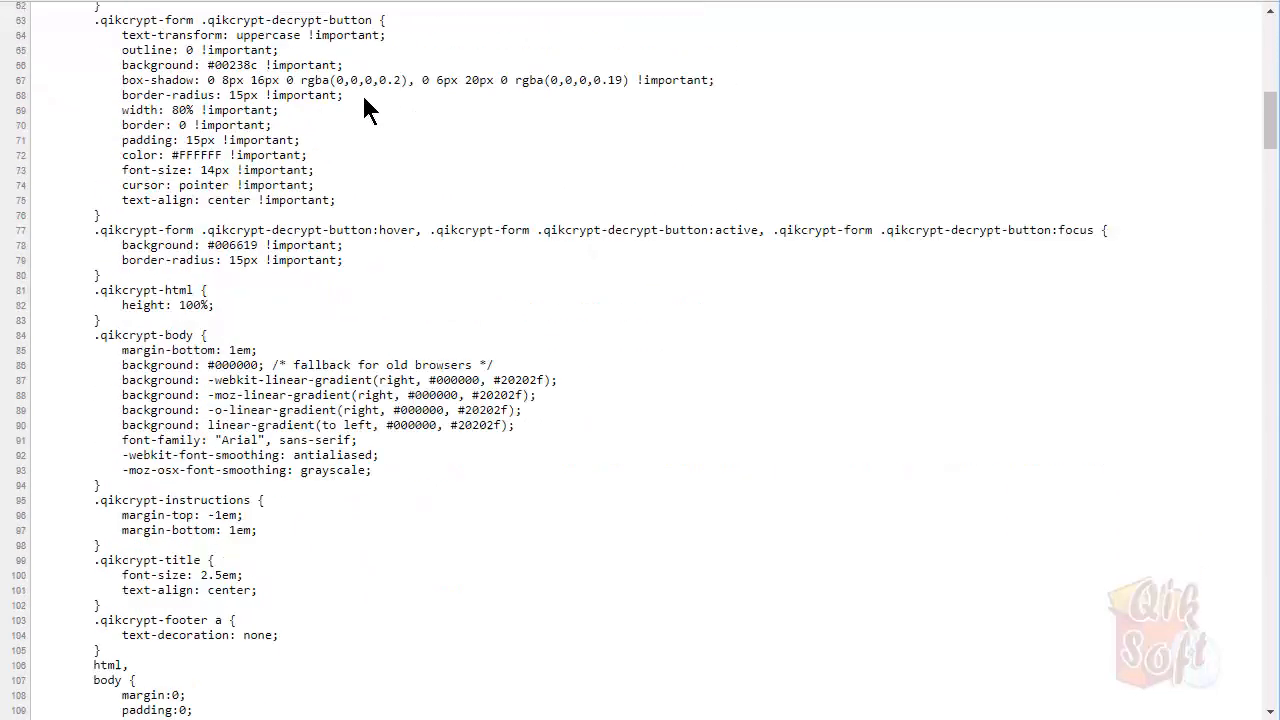
pyautogui.scroll(-15, 367, 107)
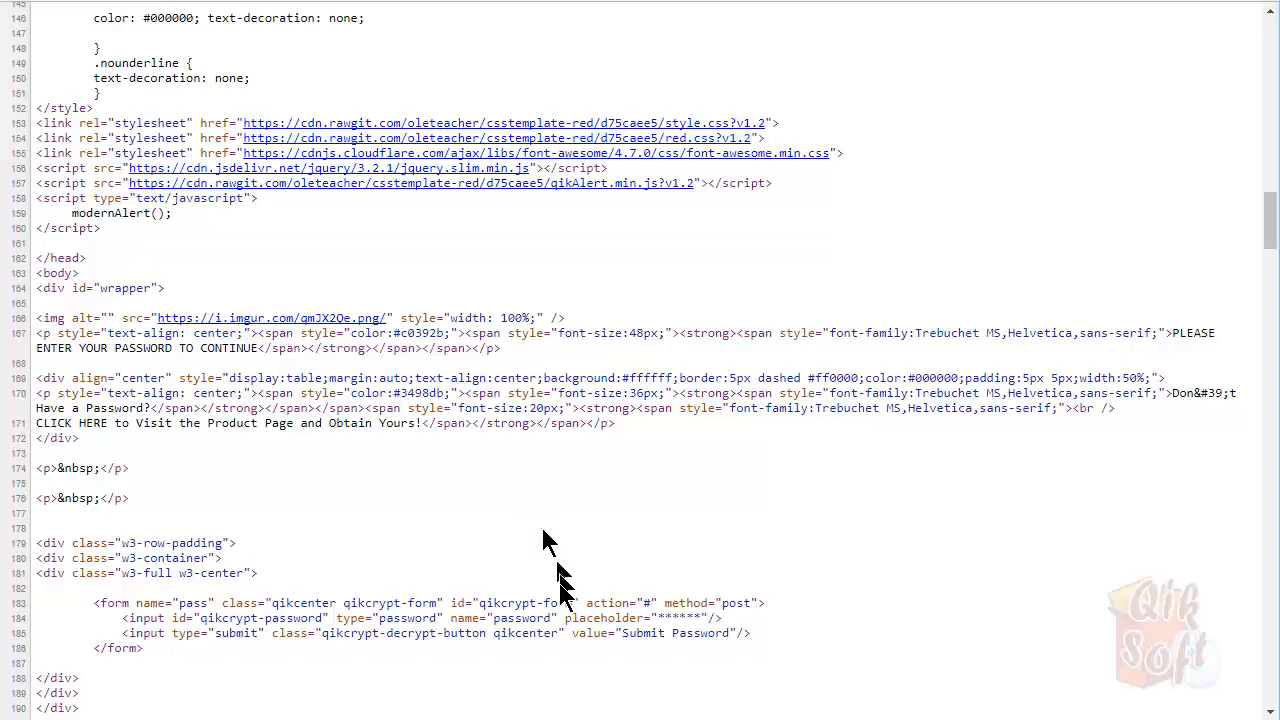
pyautogui.scroll(-2, 1015, 377)
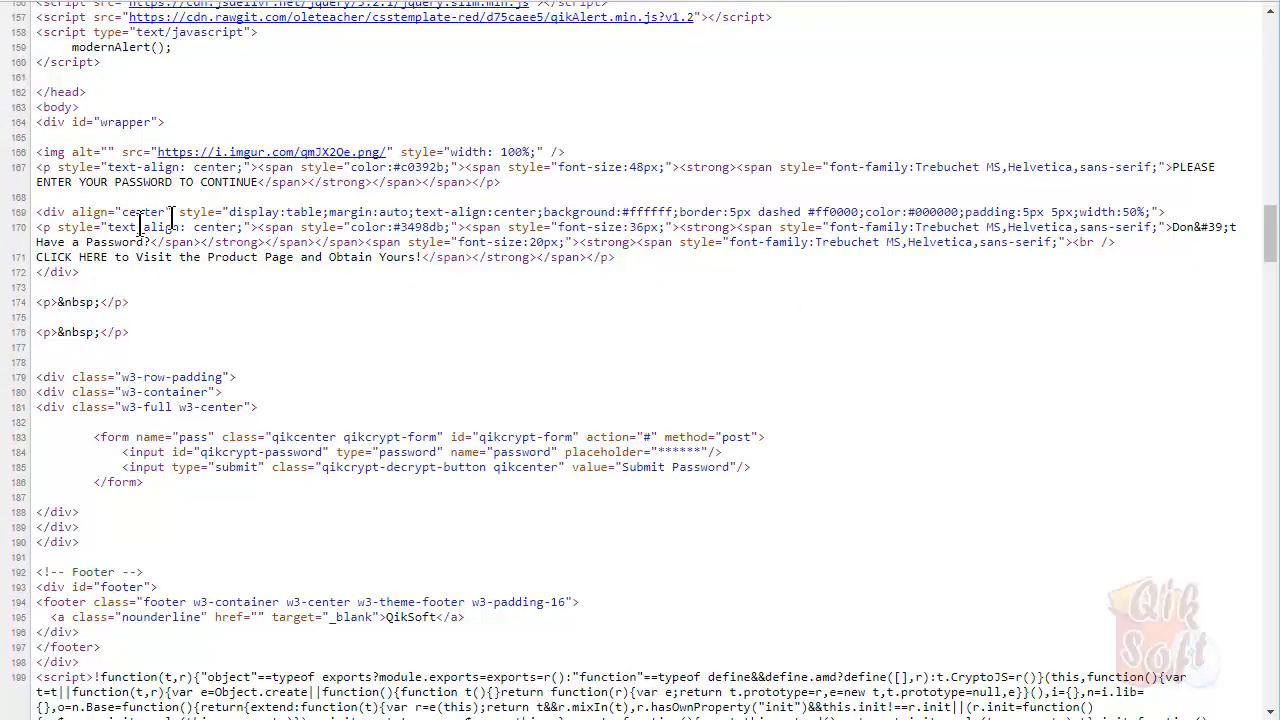
pyautogui.scroll(-2, 470, 460)
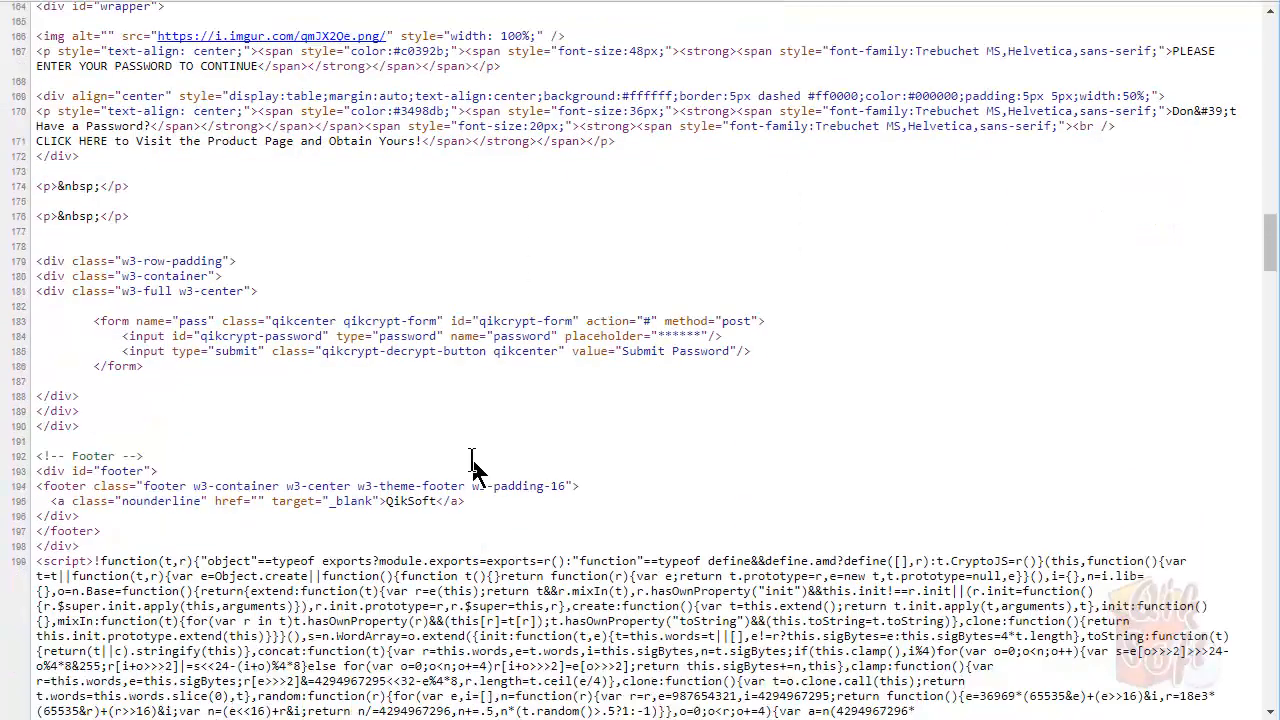
pyautogui.scroll(-3, 343, 357)
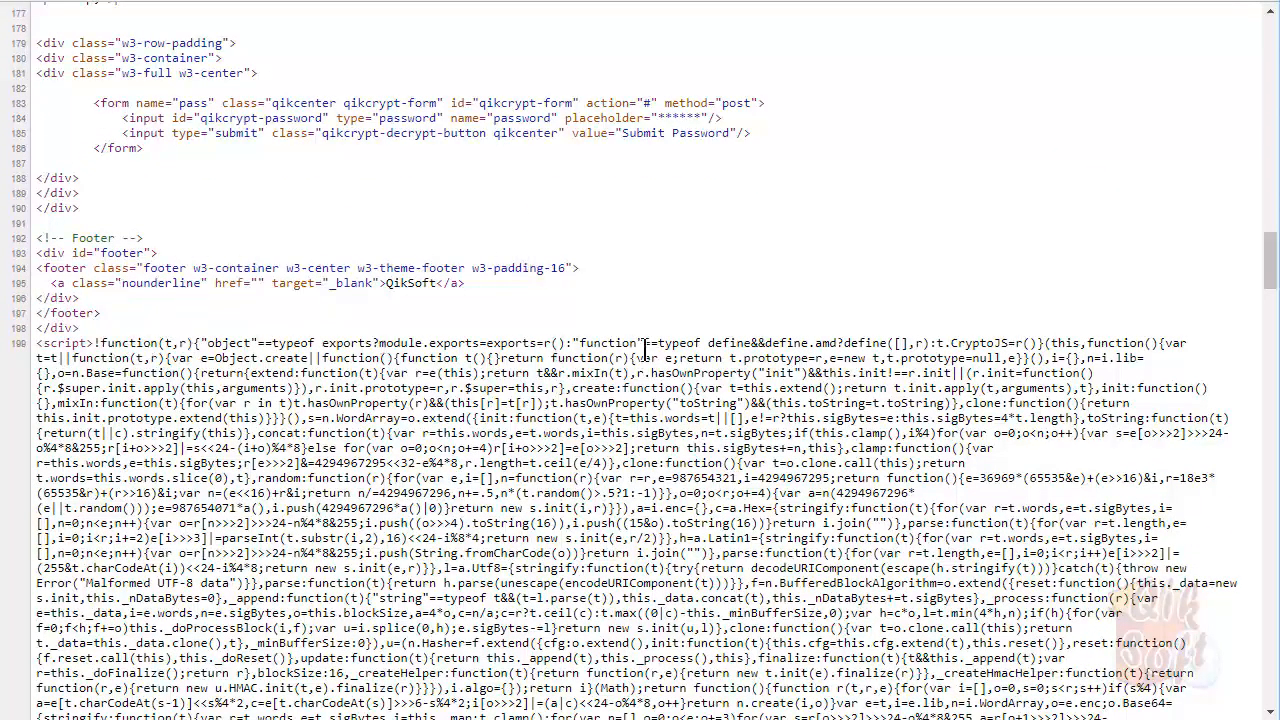
pyautogui.scroll(-3, 645, 350)
pyautogui.scroll(-4, 555, 268)
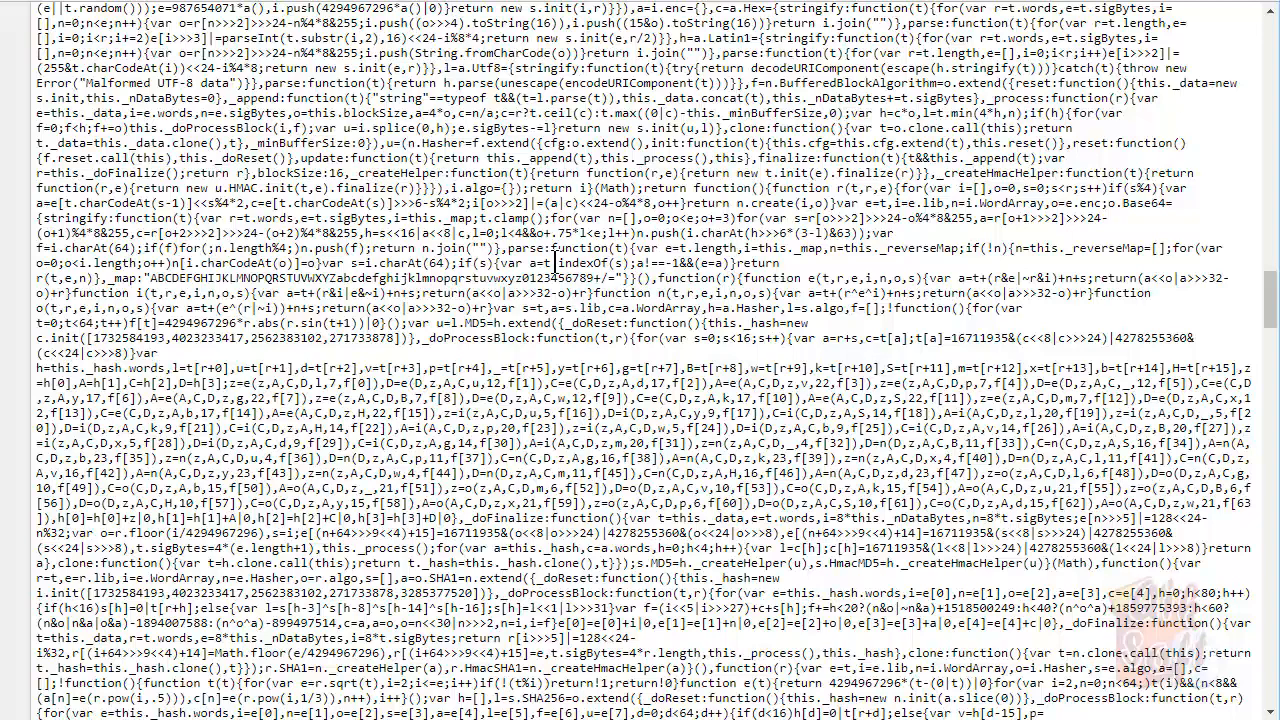
pyautogui.scroll(-3, 555, 262)
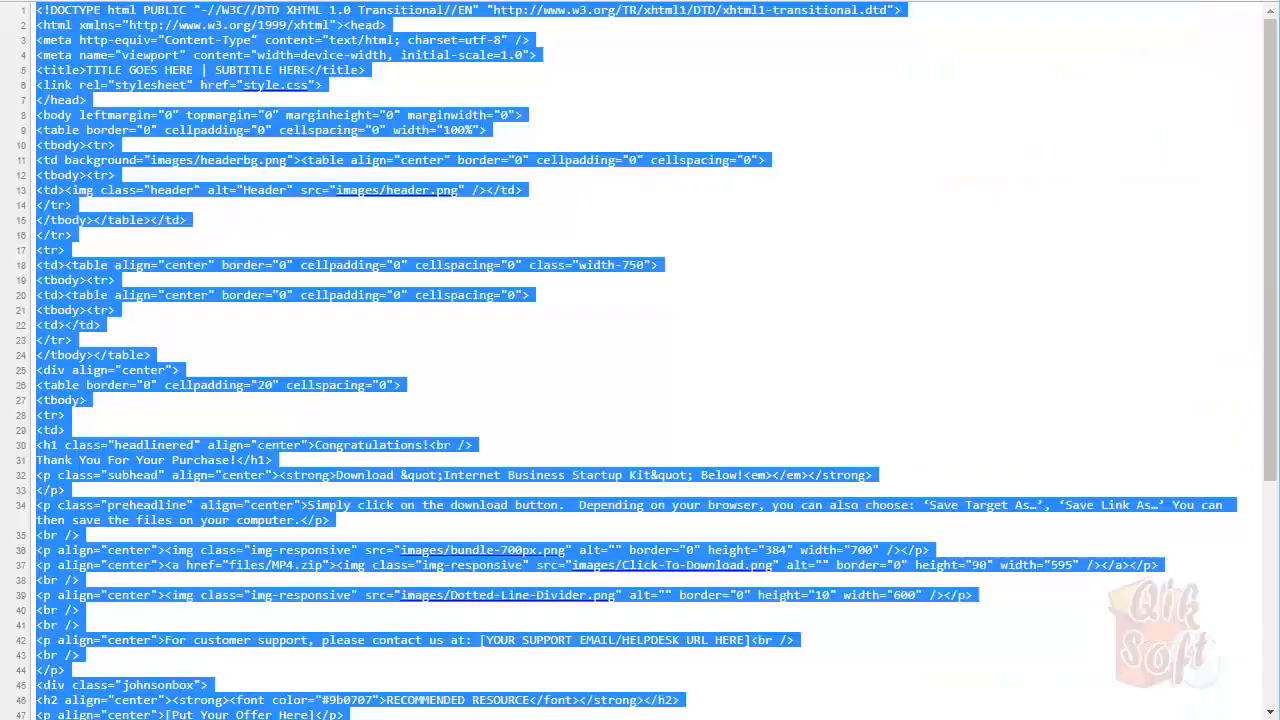
pyautogui.click(614, 195)
pyautogui.scroll(-9, 614, 195)
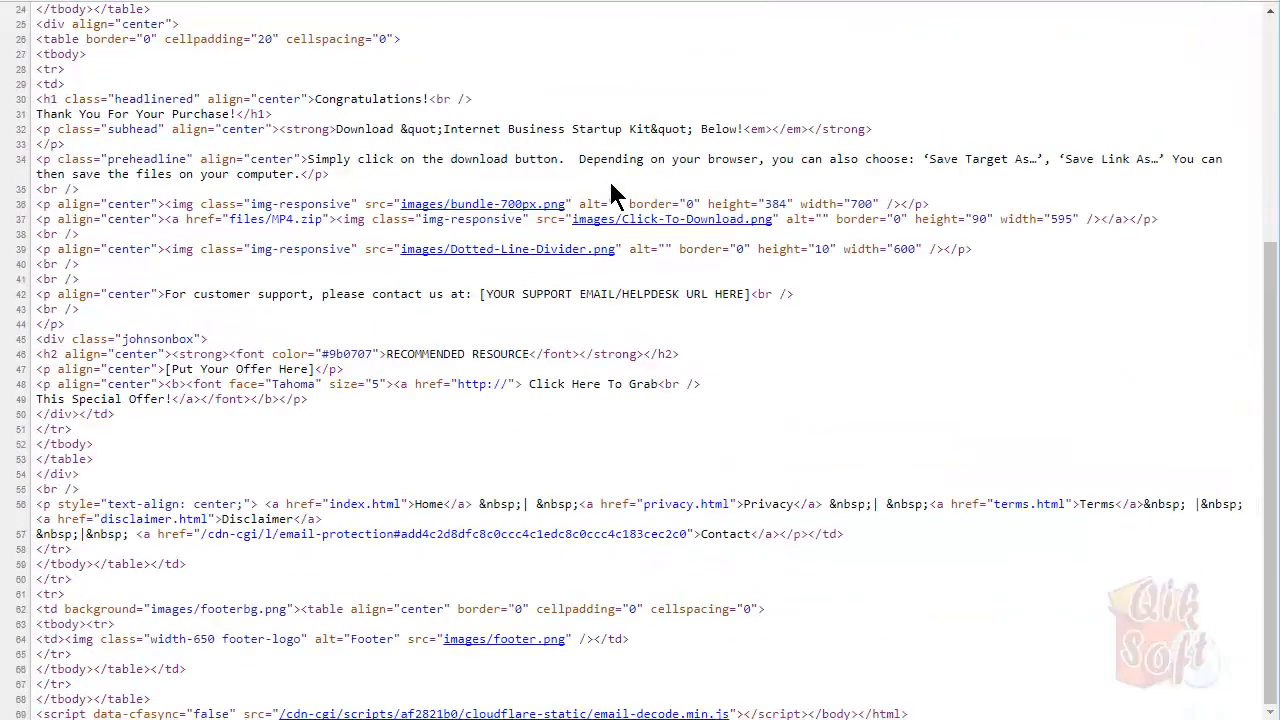
pyautogui.scroll(9, 674, 330)
pyautogui.scroll(-9, 676, 333)
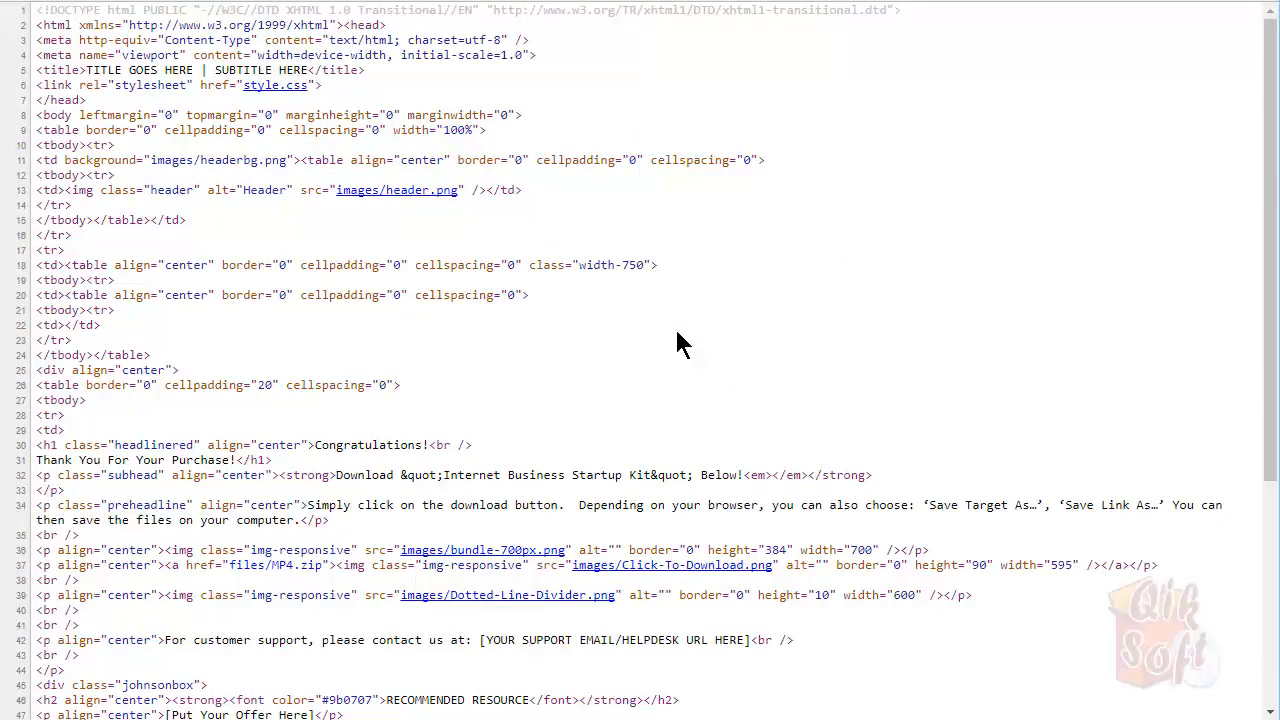
pyautogui.scroll(9, 676, 333)
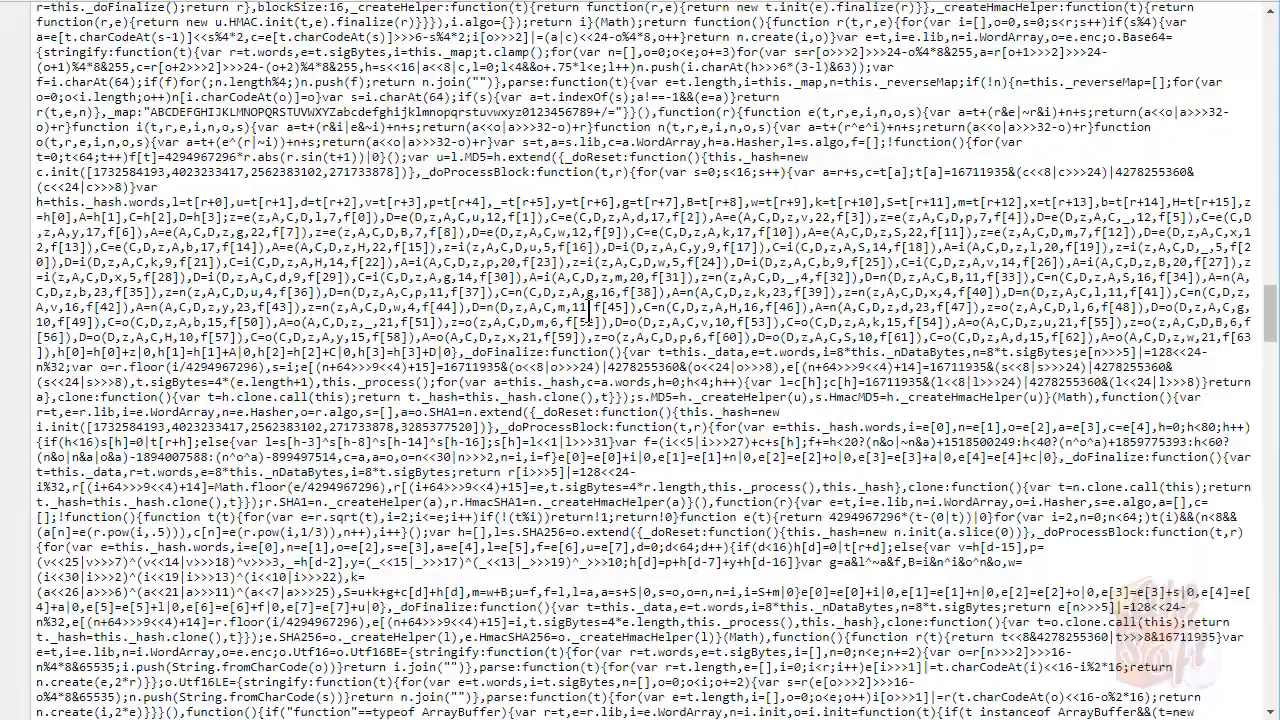
pyautogui.scroll(-5, 589, 311)
pyautogui.scroll(-15, 590, 311)
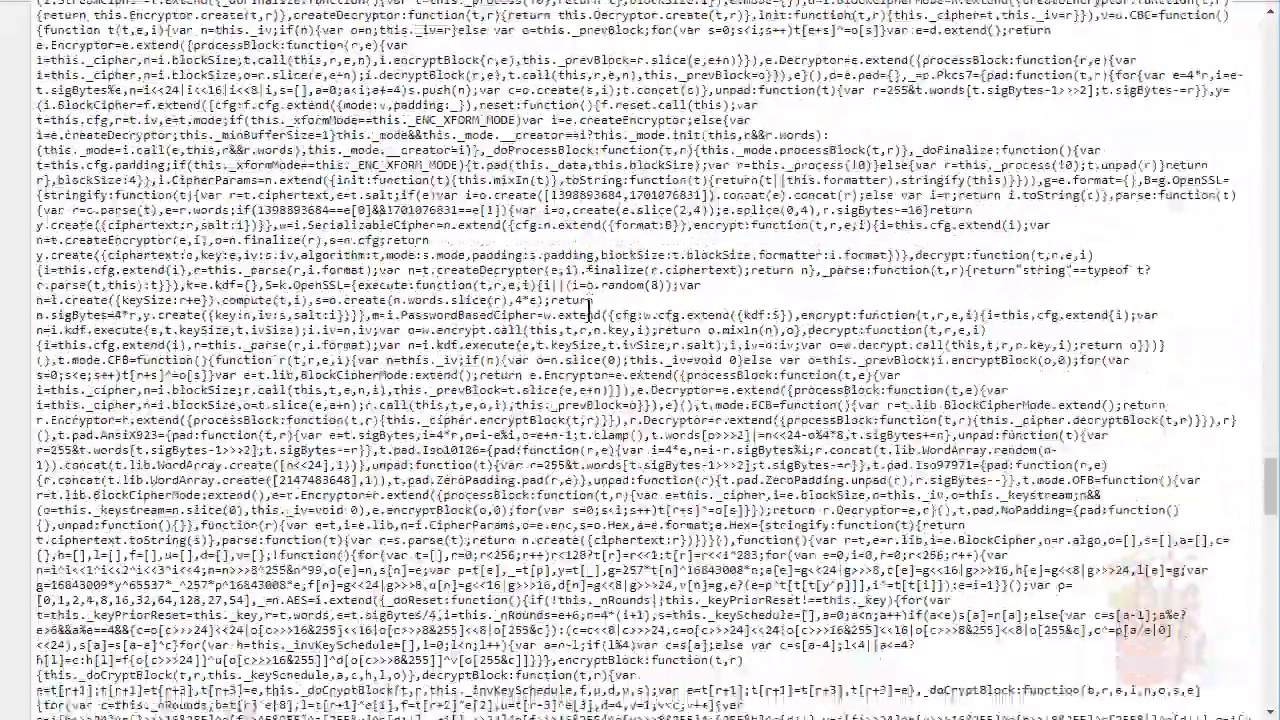
pyautogui.scroll(-10, 590, 311)
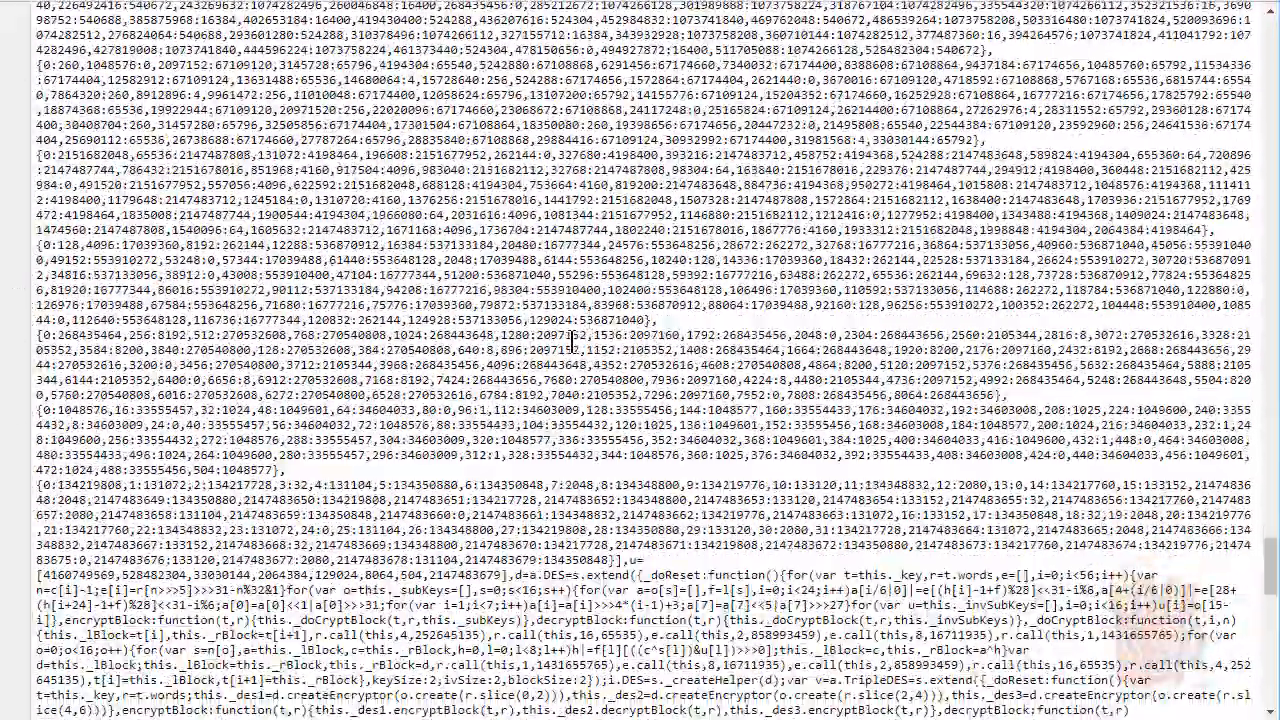
pyautogui.scroll(-5, 572, 342)
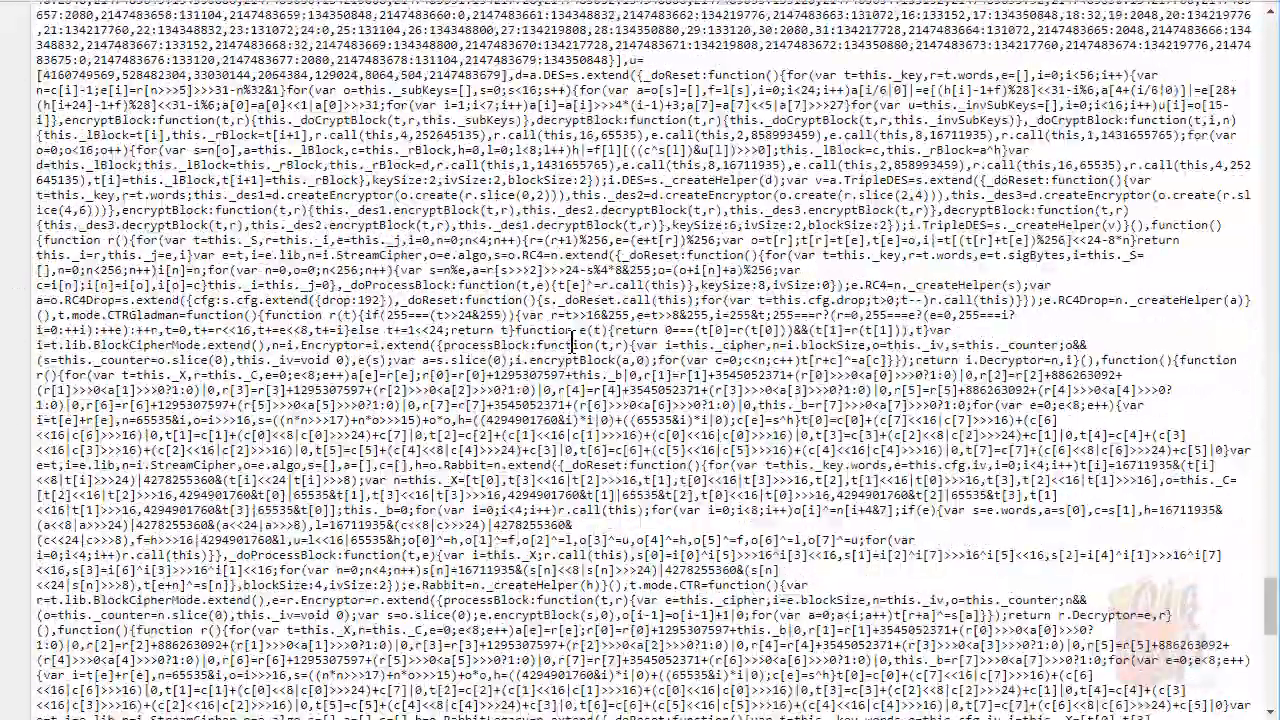
pyautogui.scroll(-5, 573, 343)
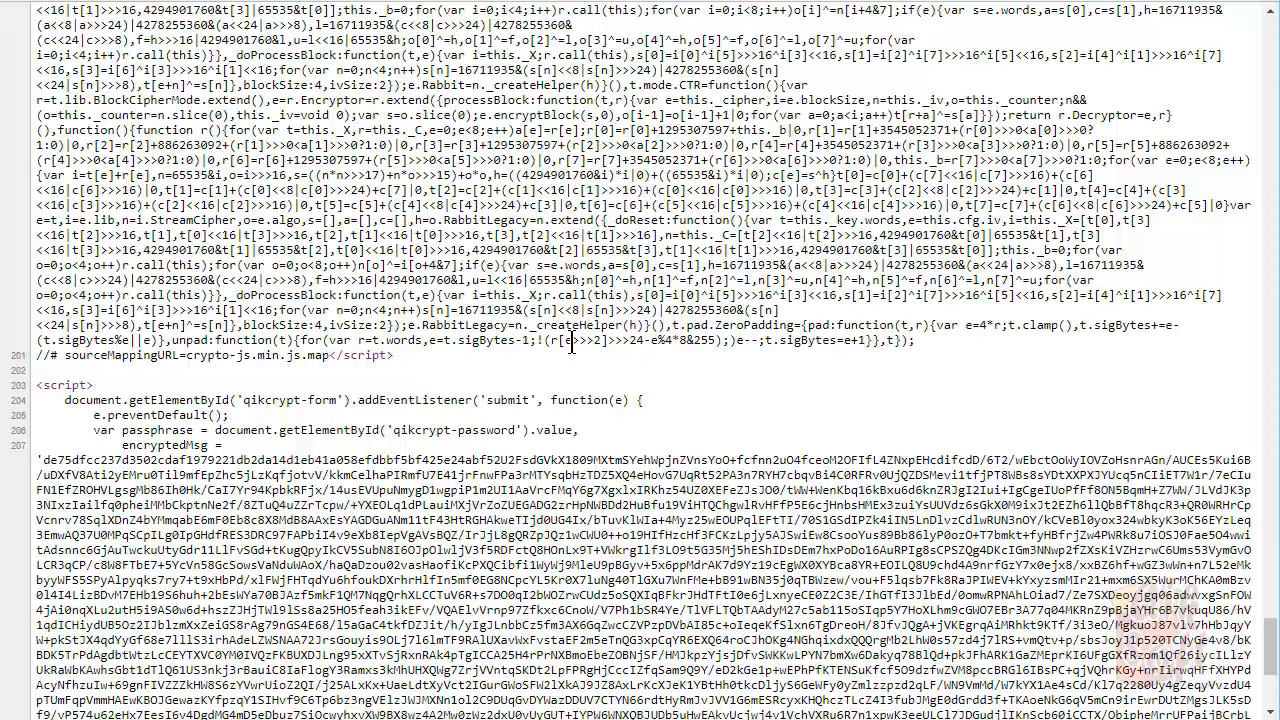
pyautogui.scroll(-4, 572, 343)
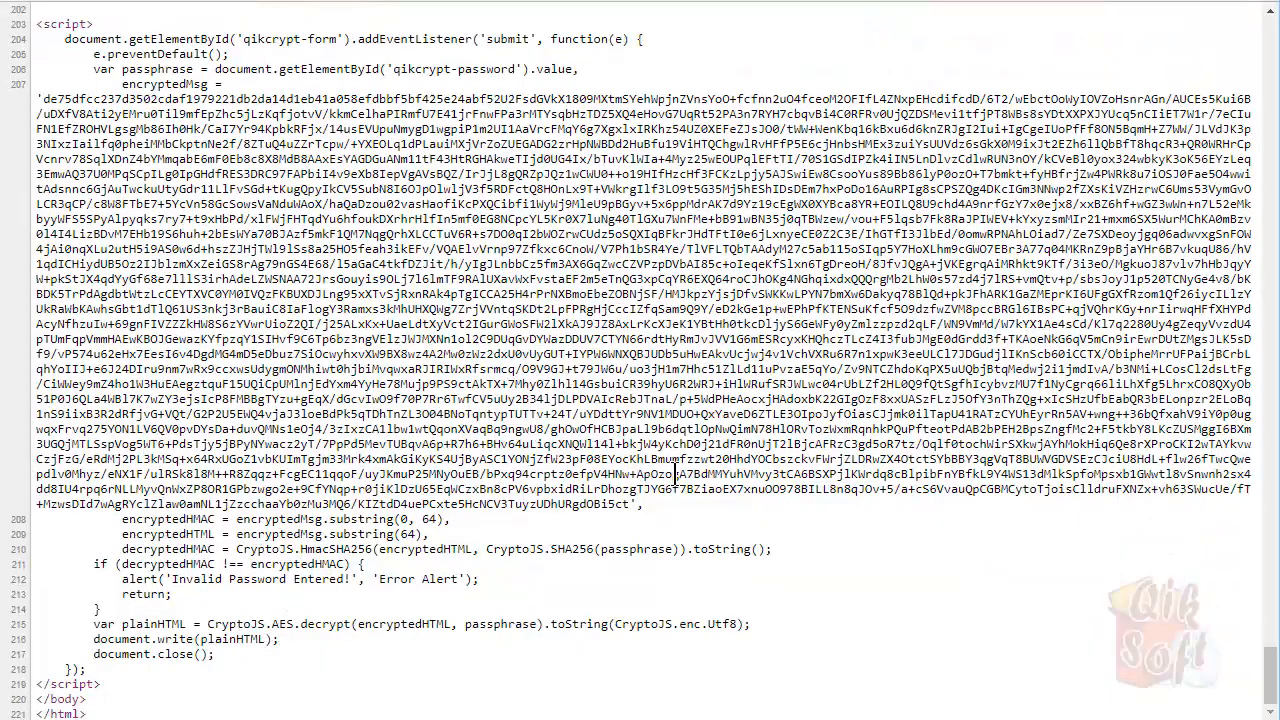
pyautogui.scroll(5, 676, 467)
pyautogui.scroll(3, 676, 467)
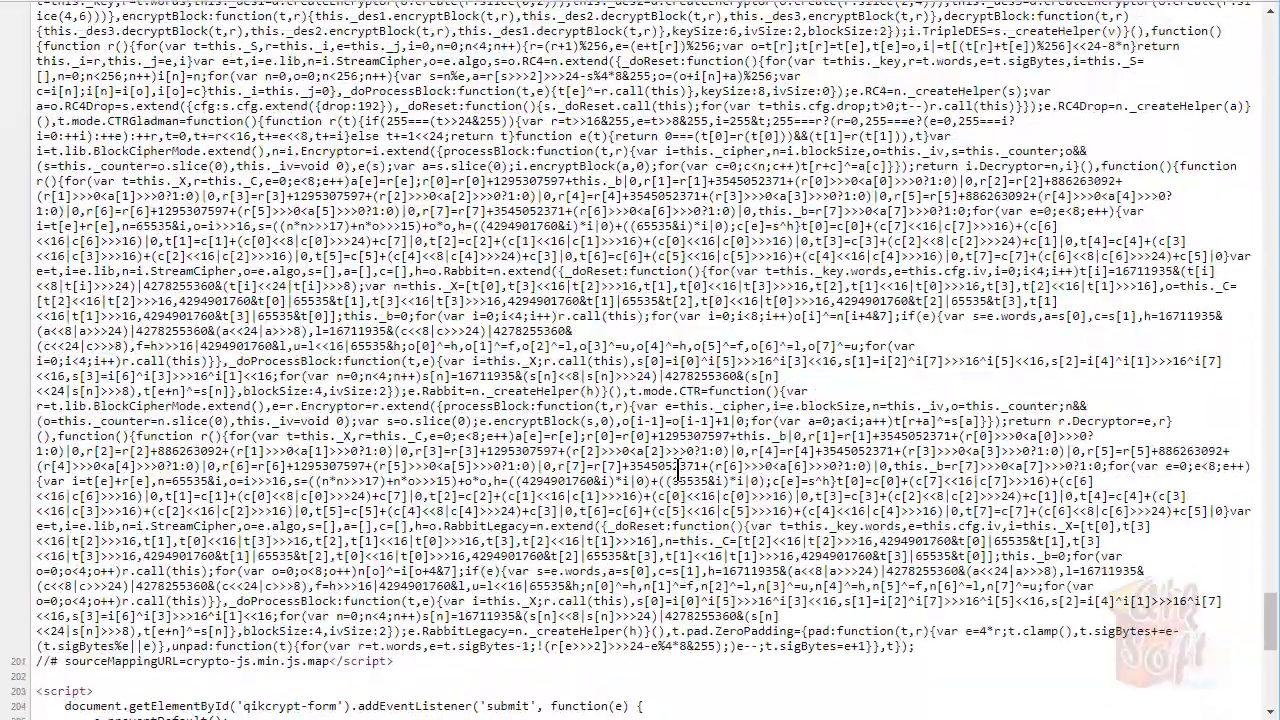
pyautogui.scroll(7, 683, 467)
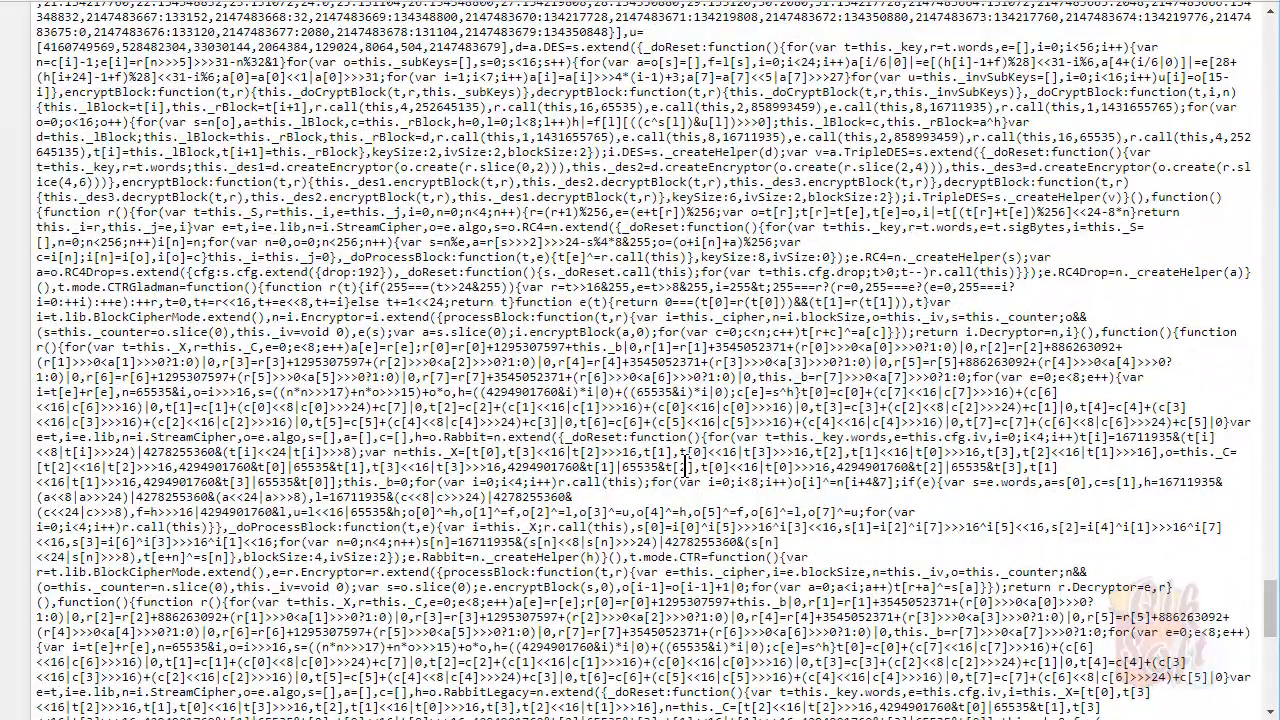
pyautogui.scroll(7, 686, 472)
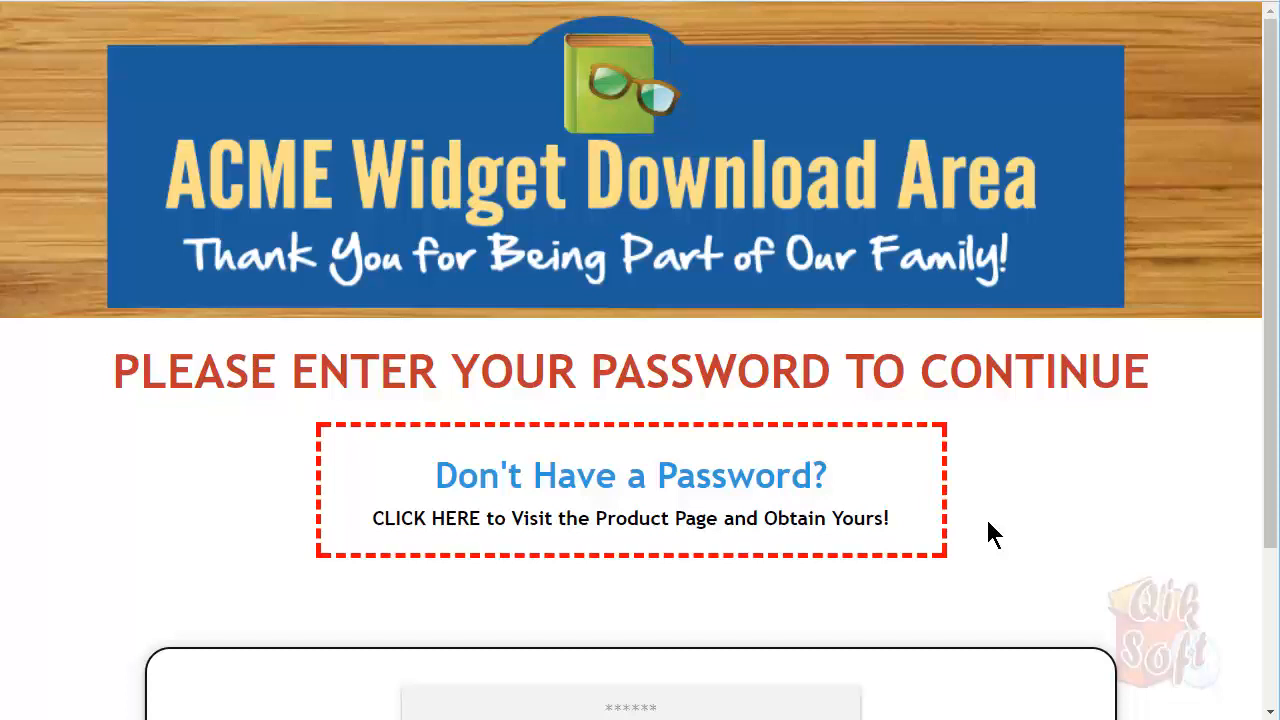
# Switch from Chrome through the QikCrypt Testing folder window back to the QikCrypt editor
pyautogui.hotkey('alt', 'Tab')
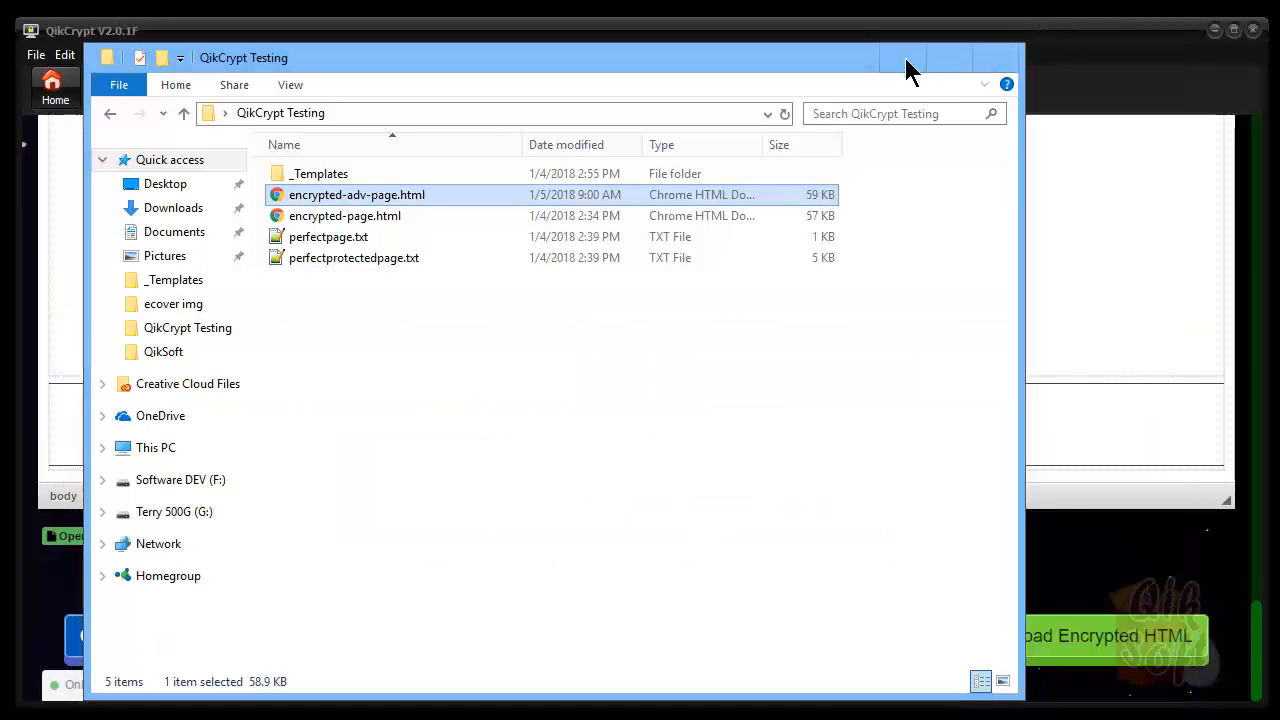
pyautogui.click(903, 58)
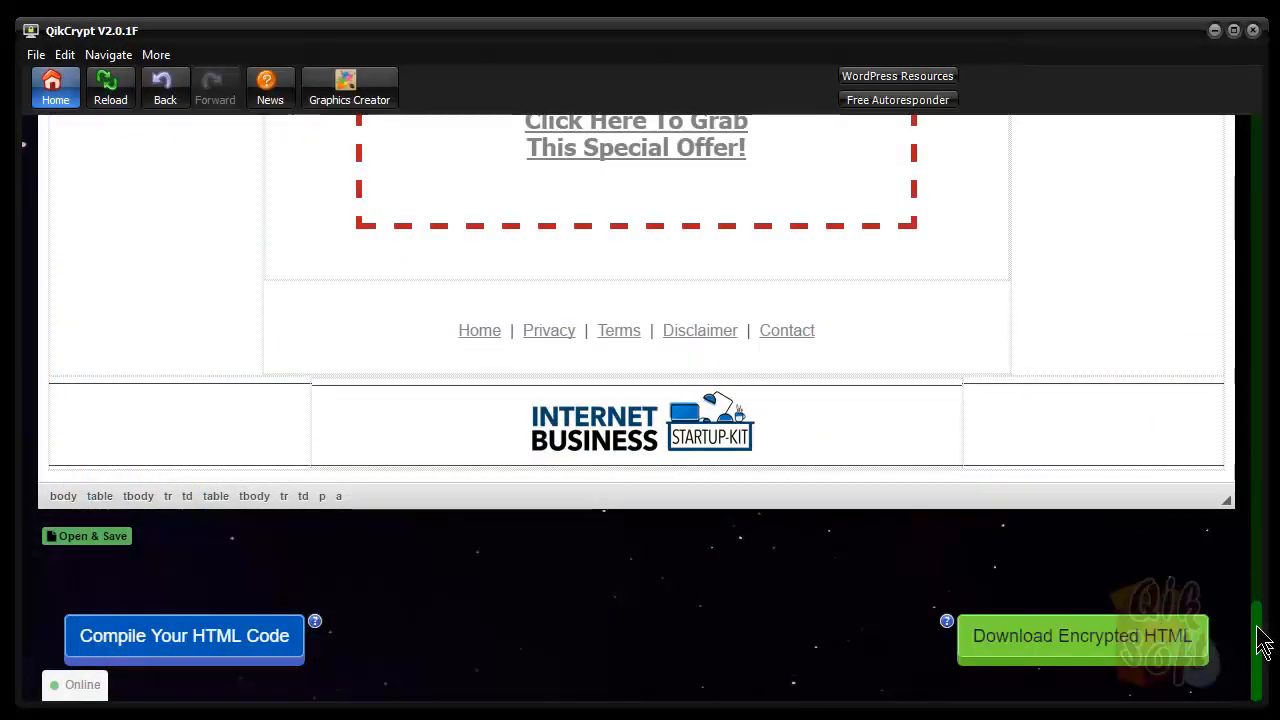
pyautogui.moveTo(1260, 654); pyautogui.dragTo(1266, 157)
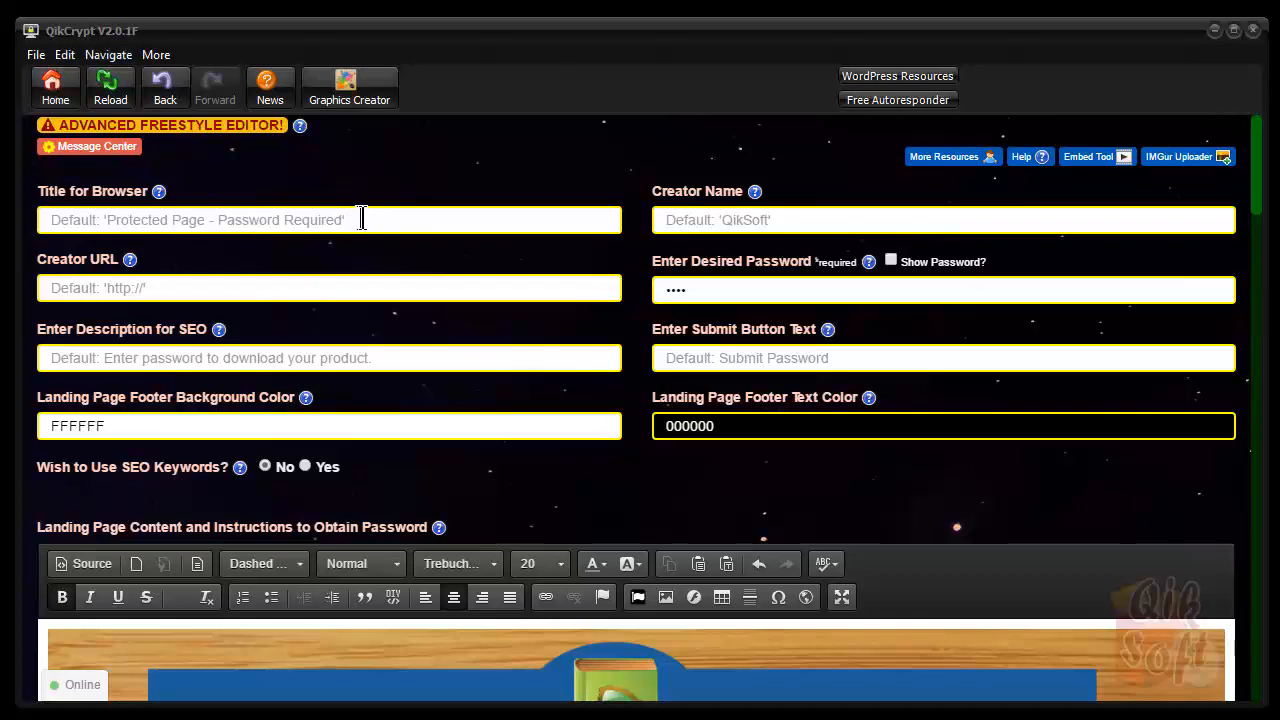
pyautogui.scroll(-1, 362, 218)
pyautogui.scroll(-8, 364, 222)
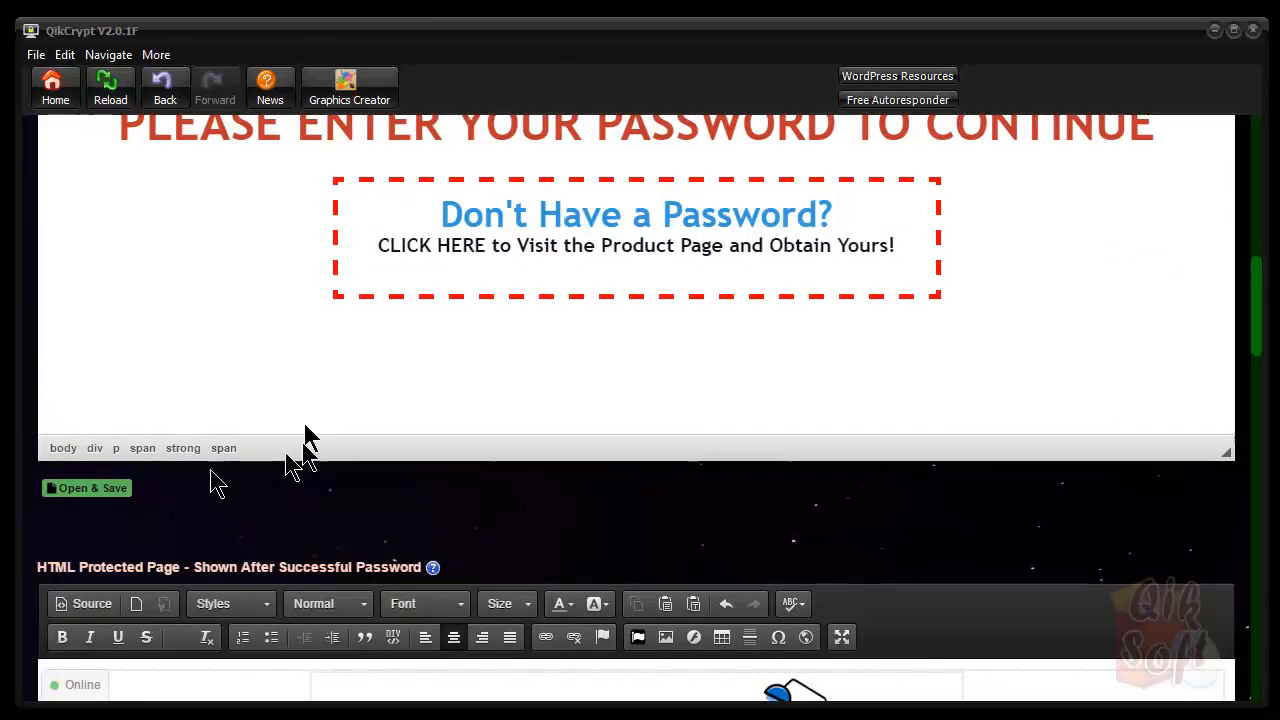
# Expand Open & Save, try the savewithextension.txt file-name field, then return to the Home screen
pyautogui.click(80, 490)
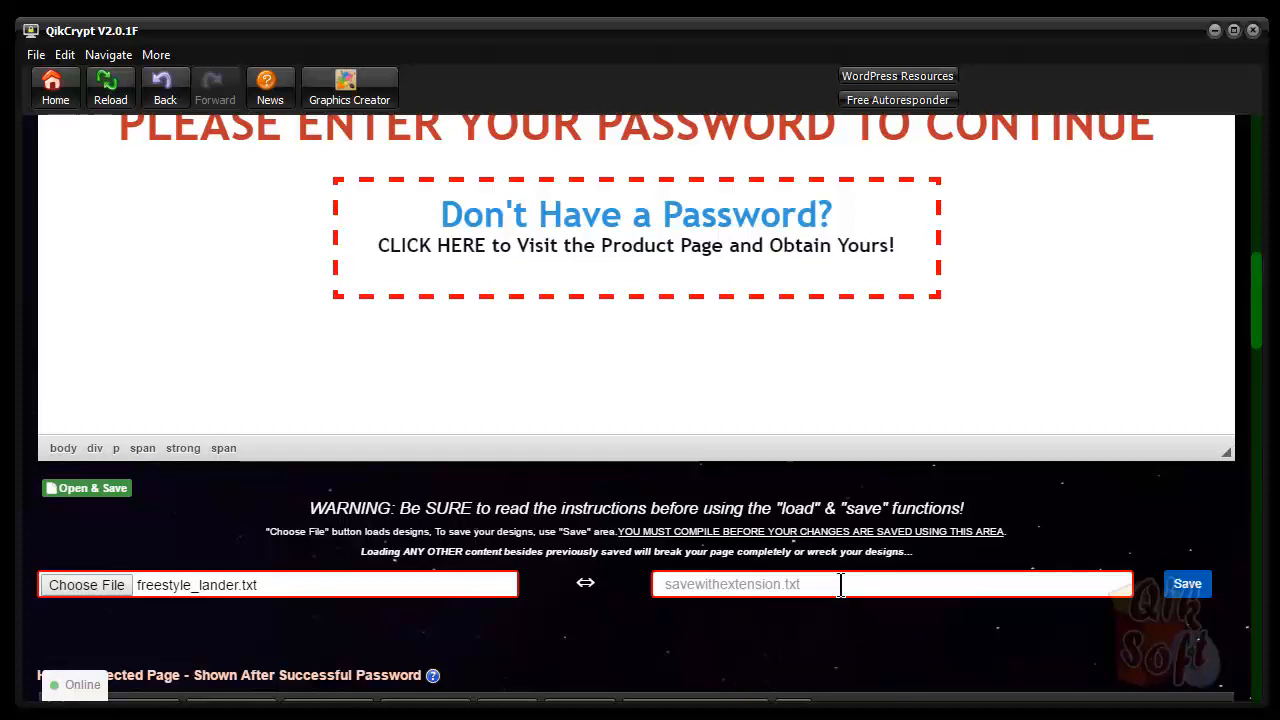
pyautogui.scroll(5, 940, 340)
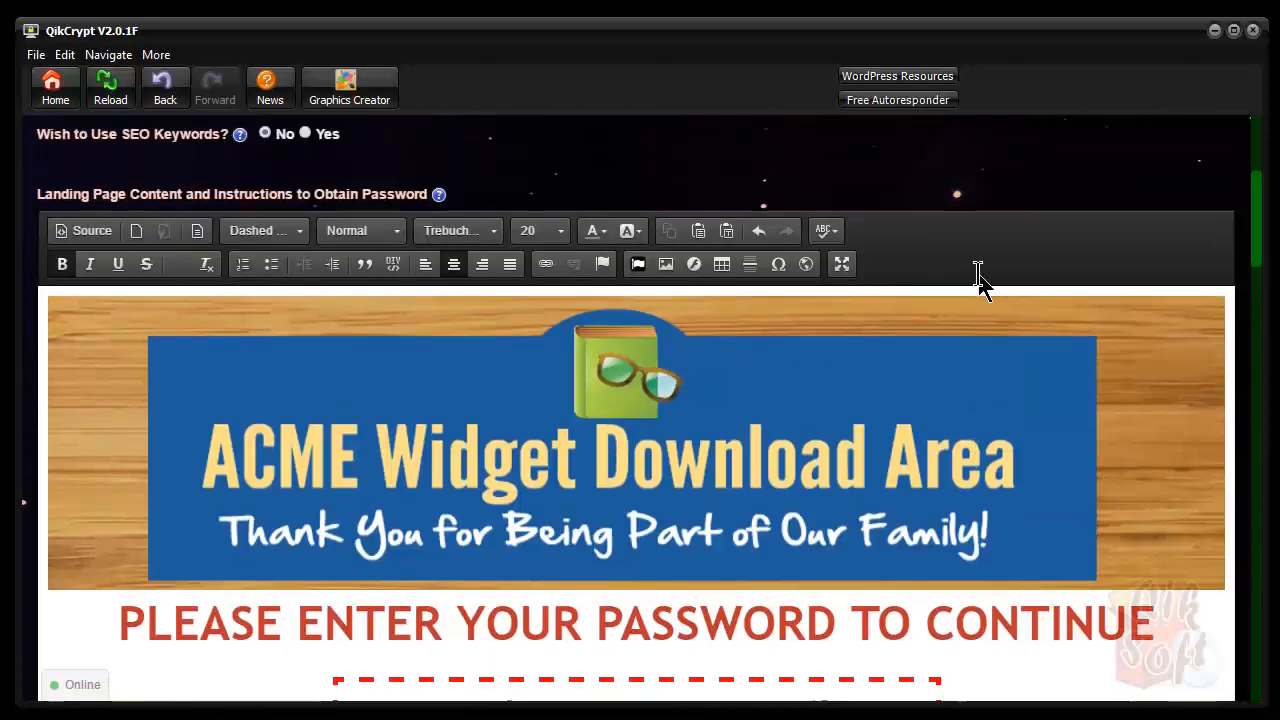
pyautogui.scroll(-5, 980, 283)
pyautogui.click(837, 591)
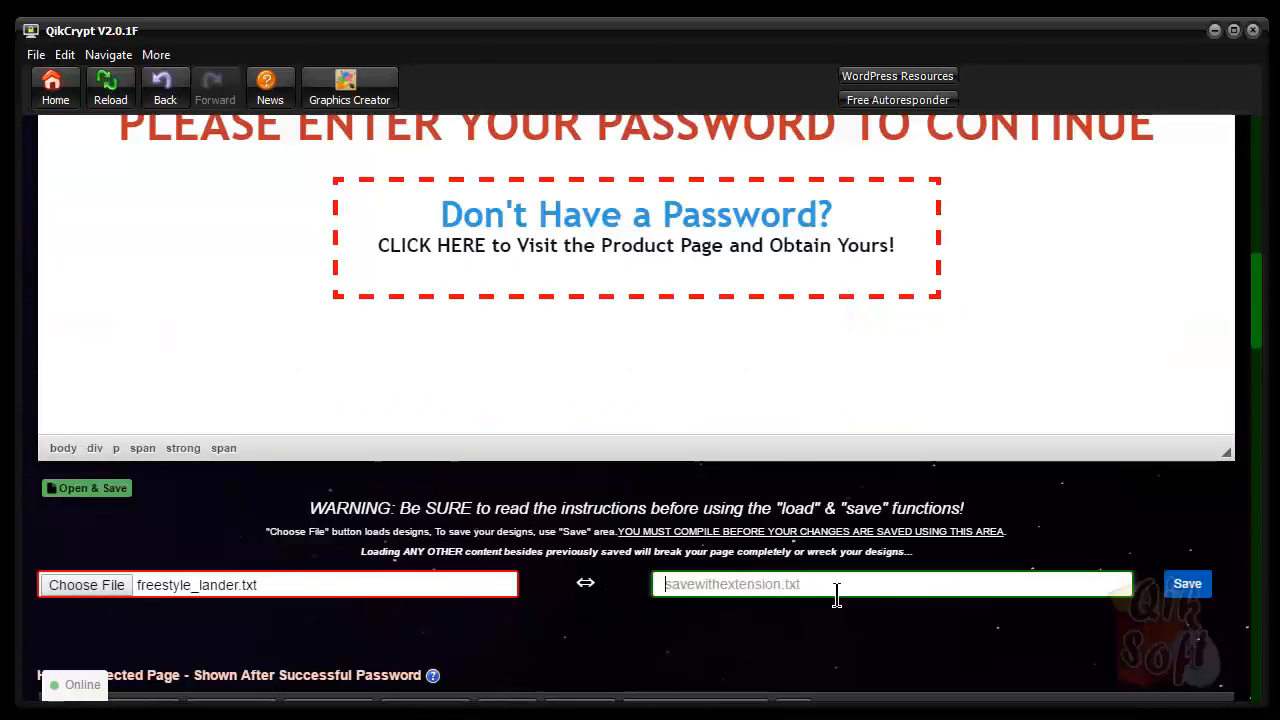
pyautogui.click(60, 88)
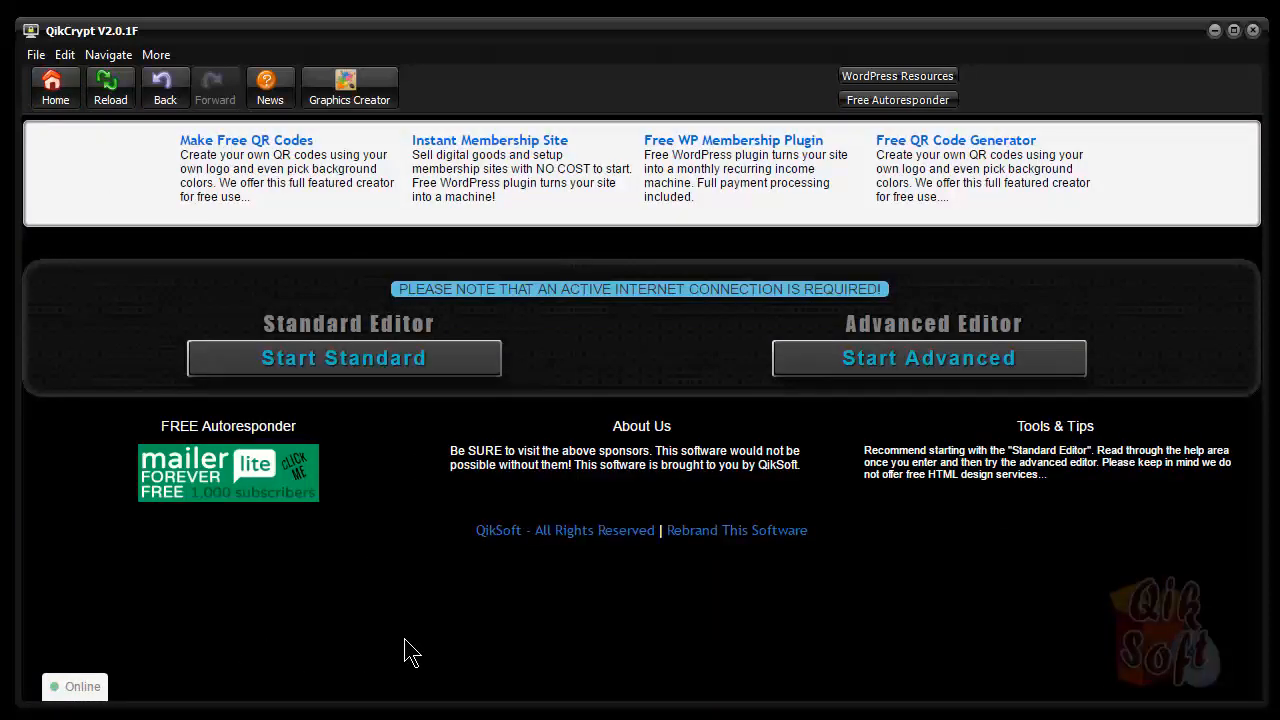
pyautogui.click(165, 92)
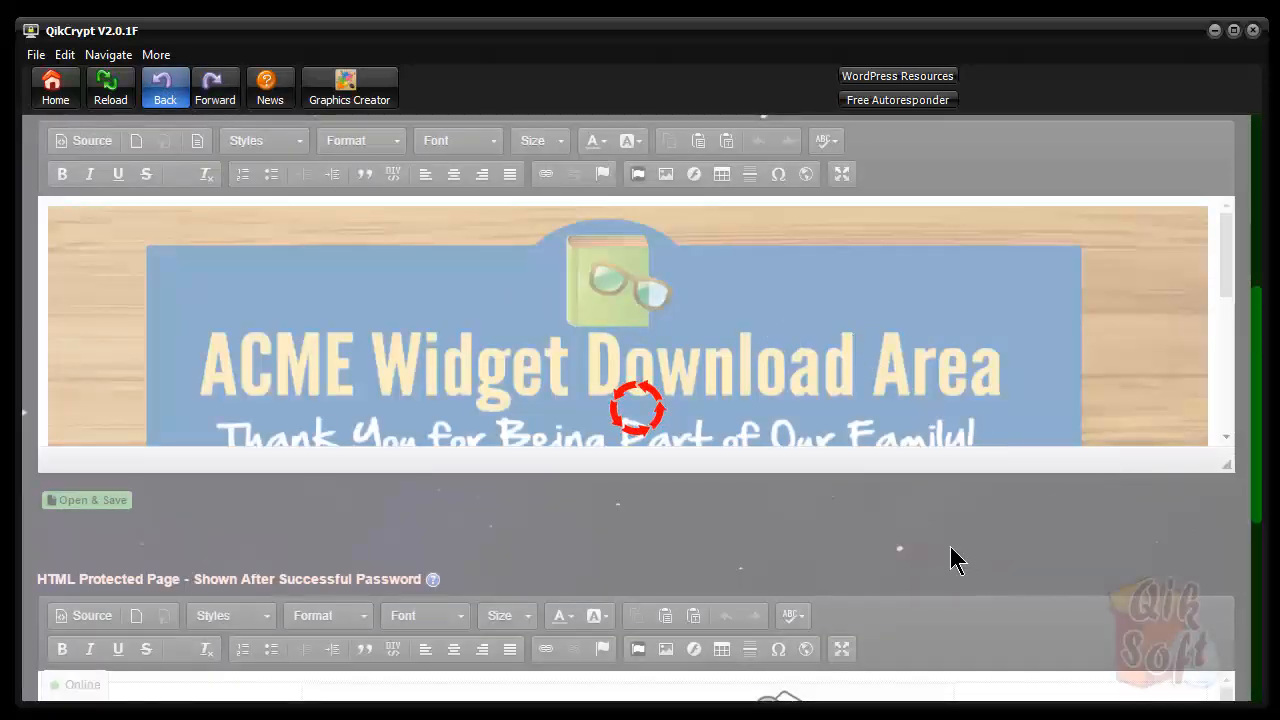
pyautogui.scroll(-5, 950, 550)
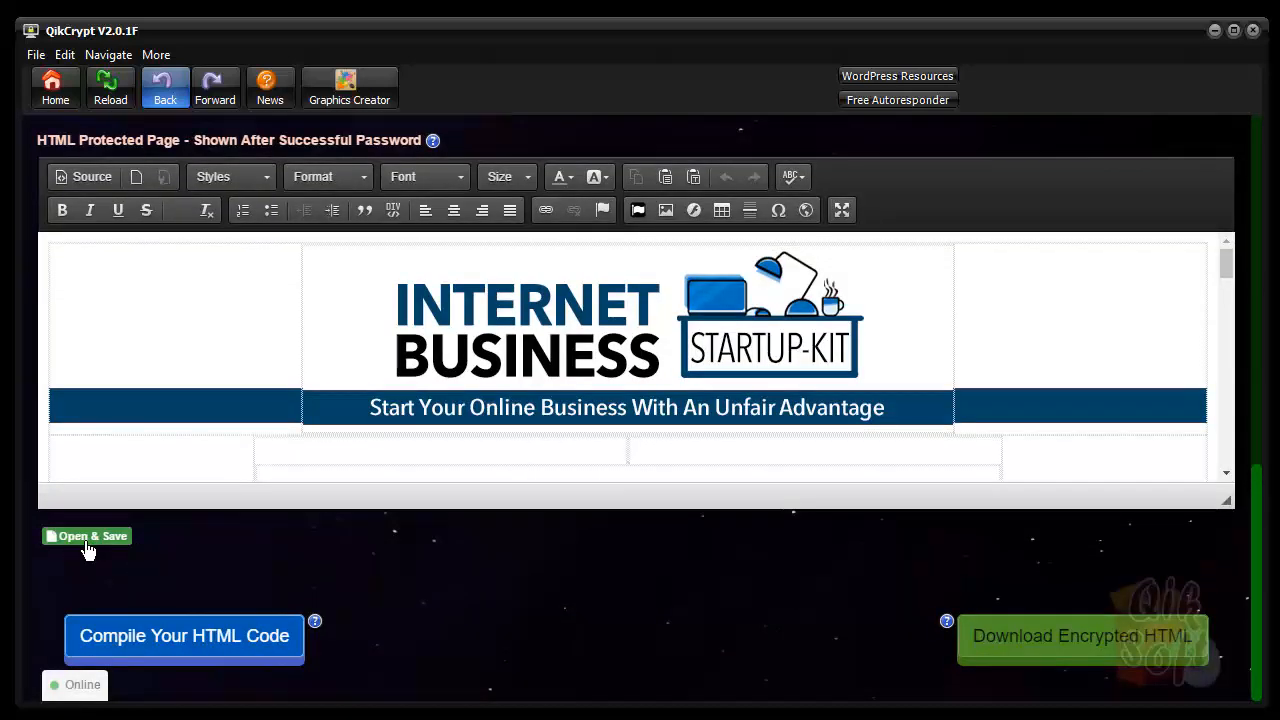
pyautogui.click(60, 98)
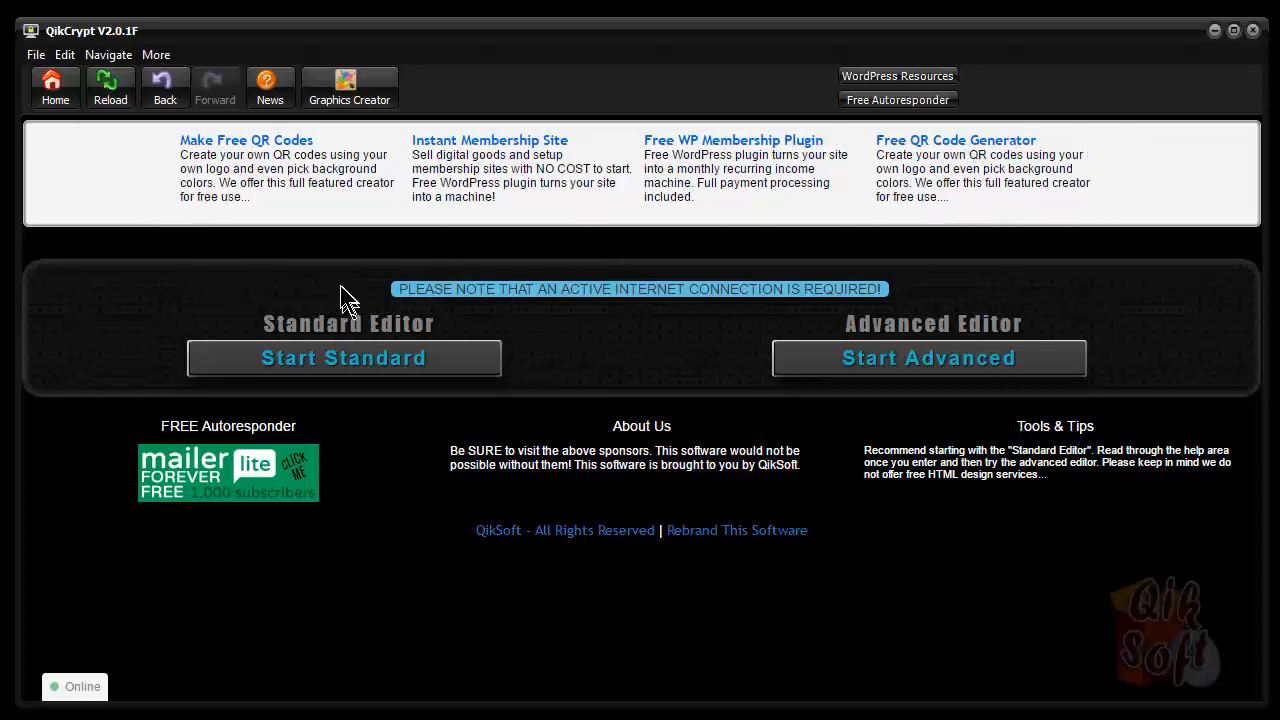
# Bring up the Imgur Uploader page through the File menu's IMGur API entry
pyautogui.click(878, 719)
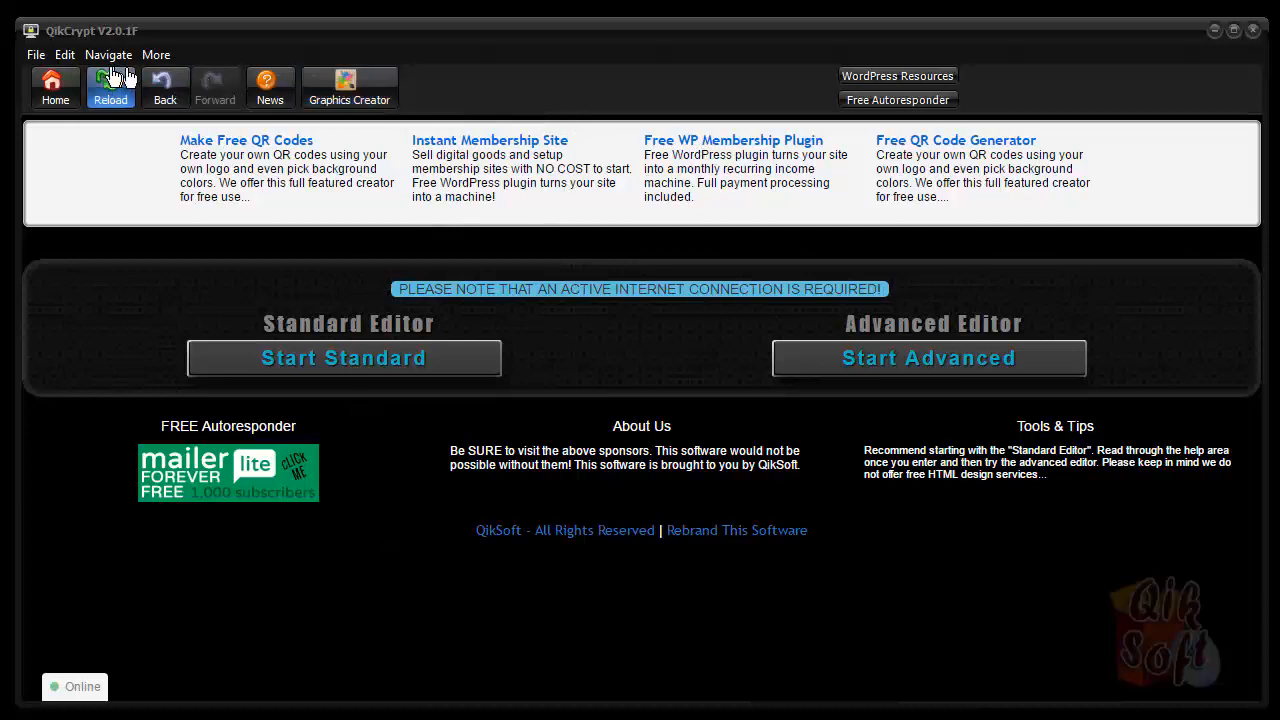
pyautogui.click(33, 57)
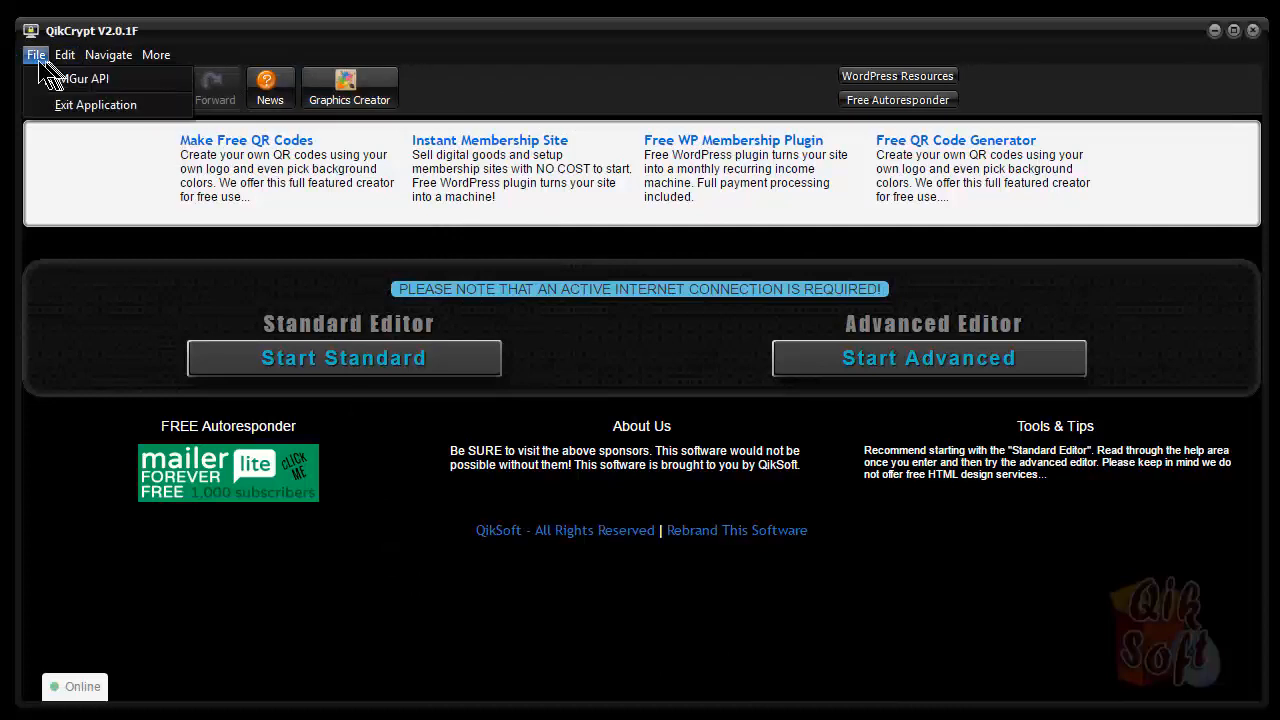
pyautogui.click(52, 78)
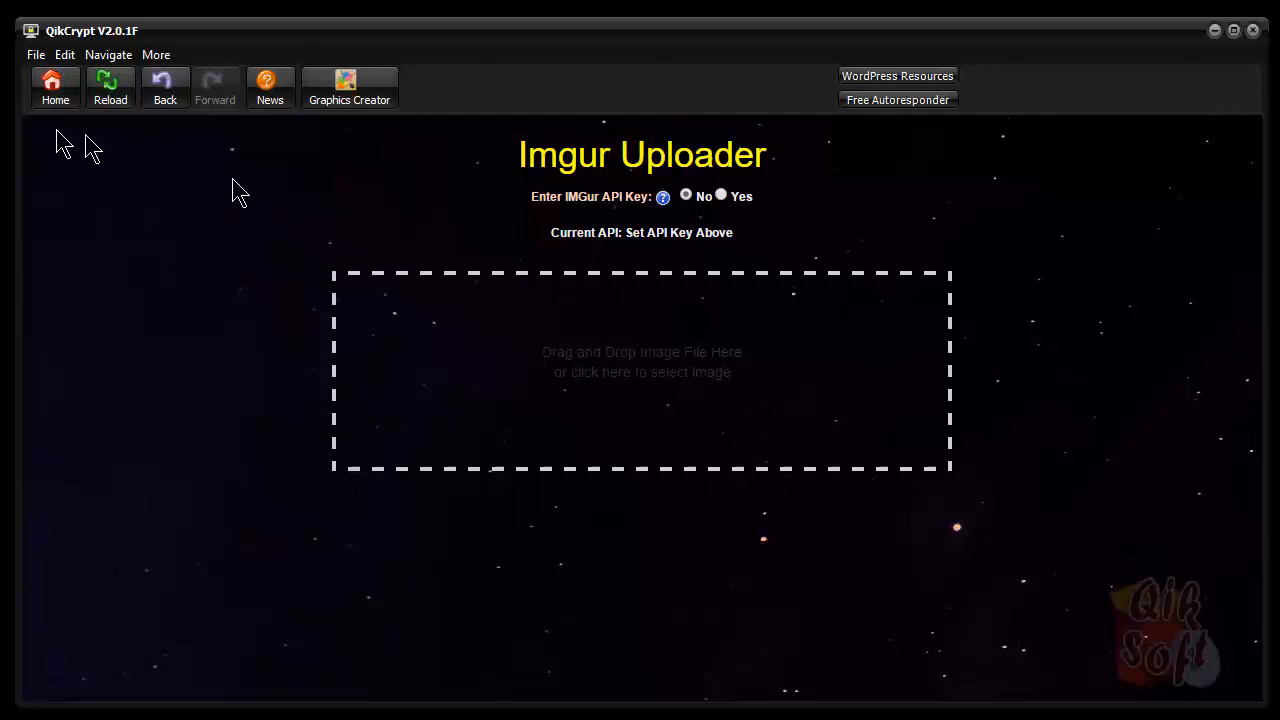
# Set Enter IMGur API Key to Yes to reveal the key field, then return Home
pyautogui.click(721, 195)
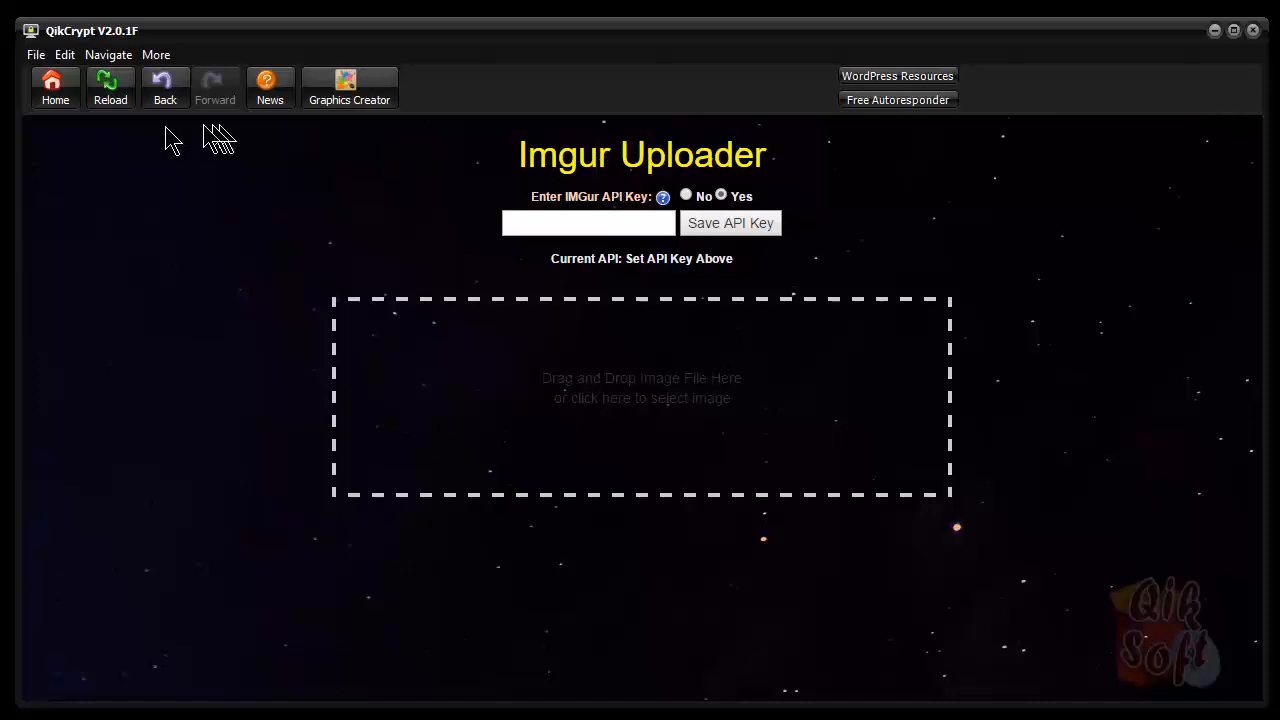
pyautogui.click(55, 97)
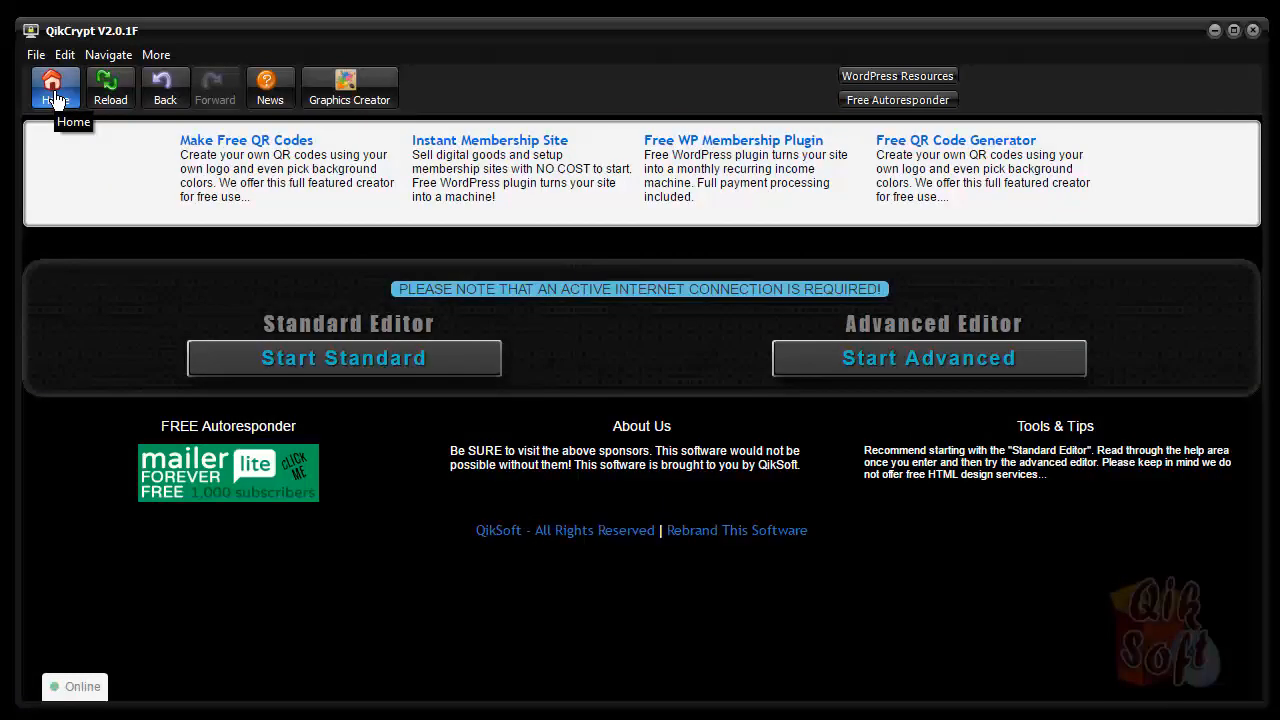